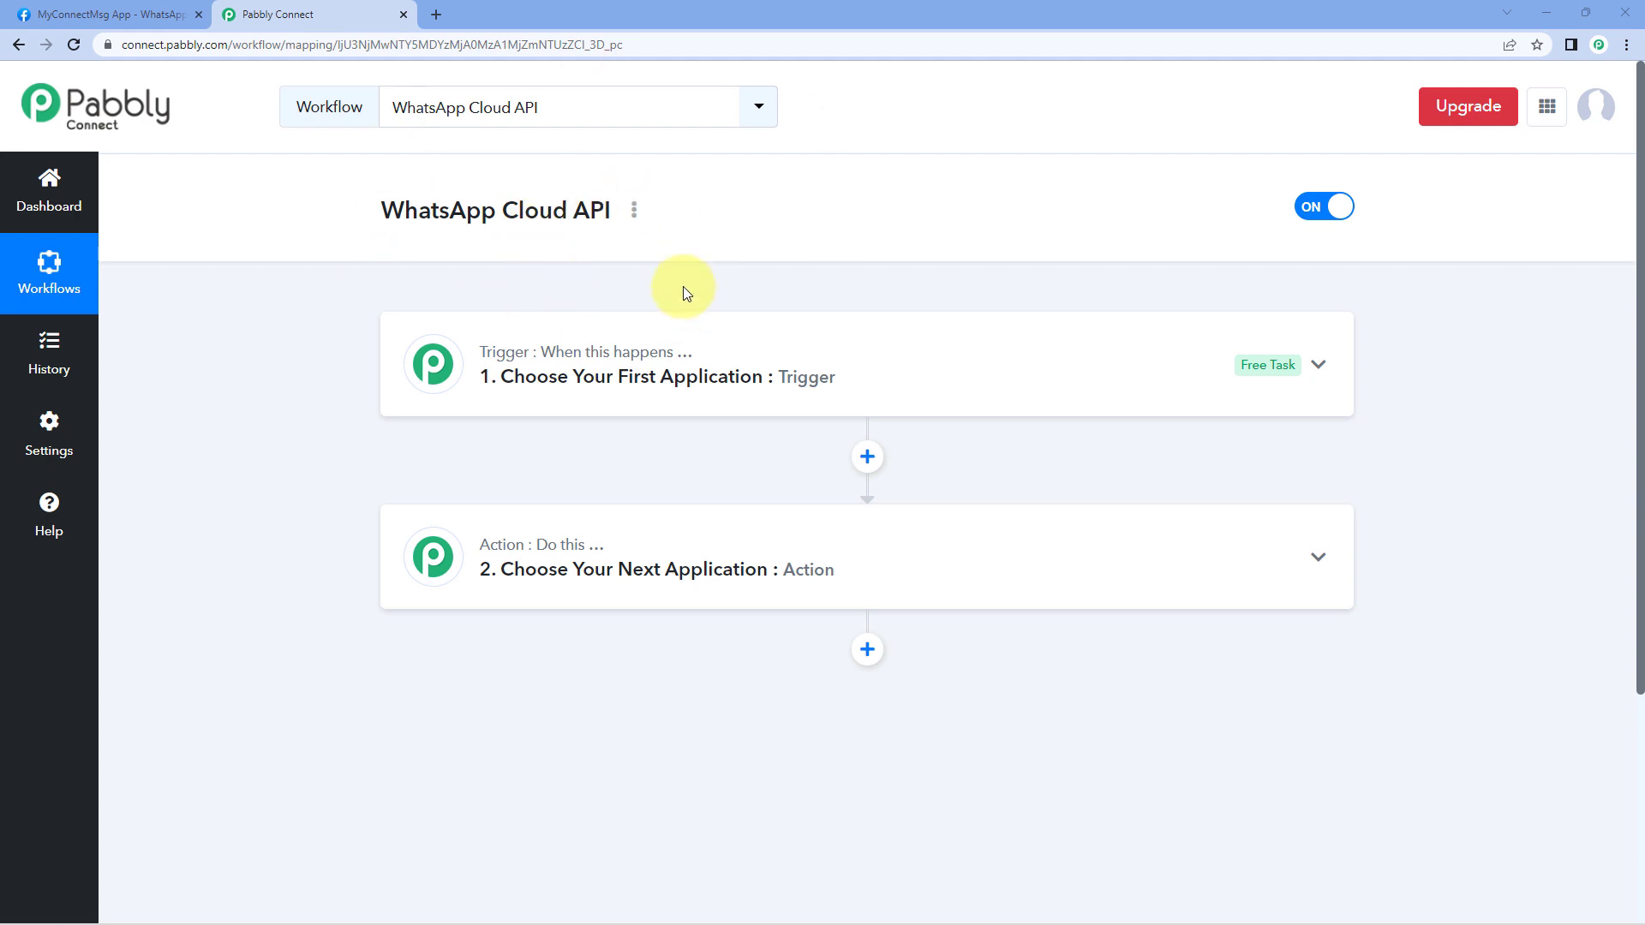
- Search the trigger step's apps for WhatsApp and choose WhatsApp Cloud API as the trigger application
{"action": "left_click", "coordinate": [656, 377]}
{"action": "scroll", "coordinate": [301, 353], "scroll_direction": "down", "scroll_amount": 1}
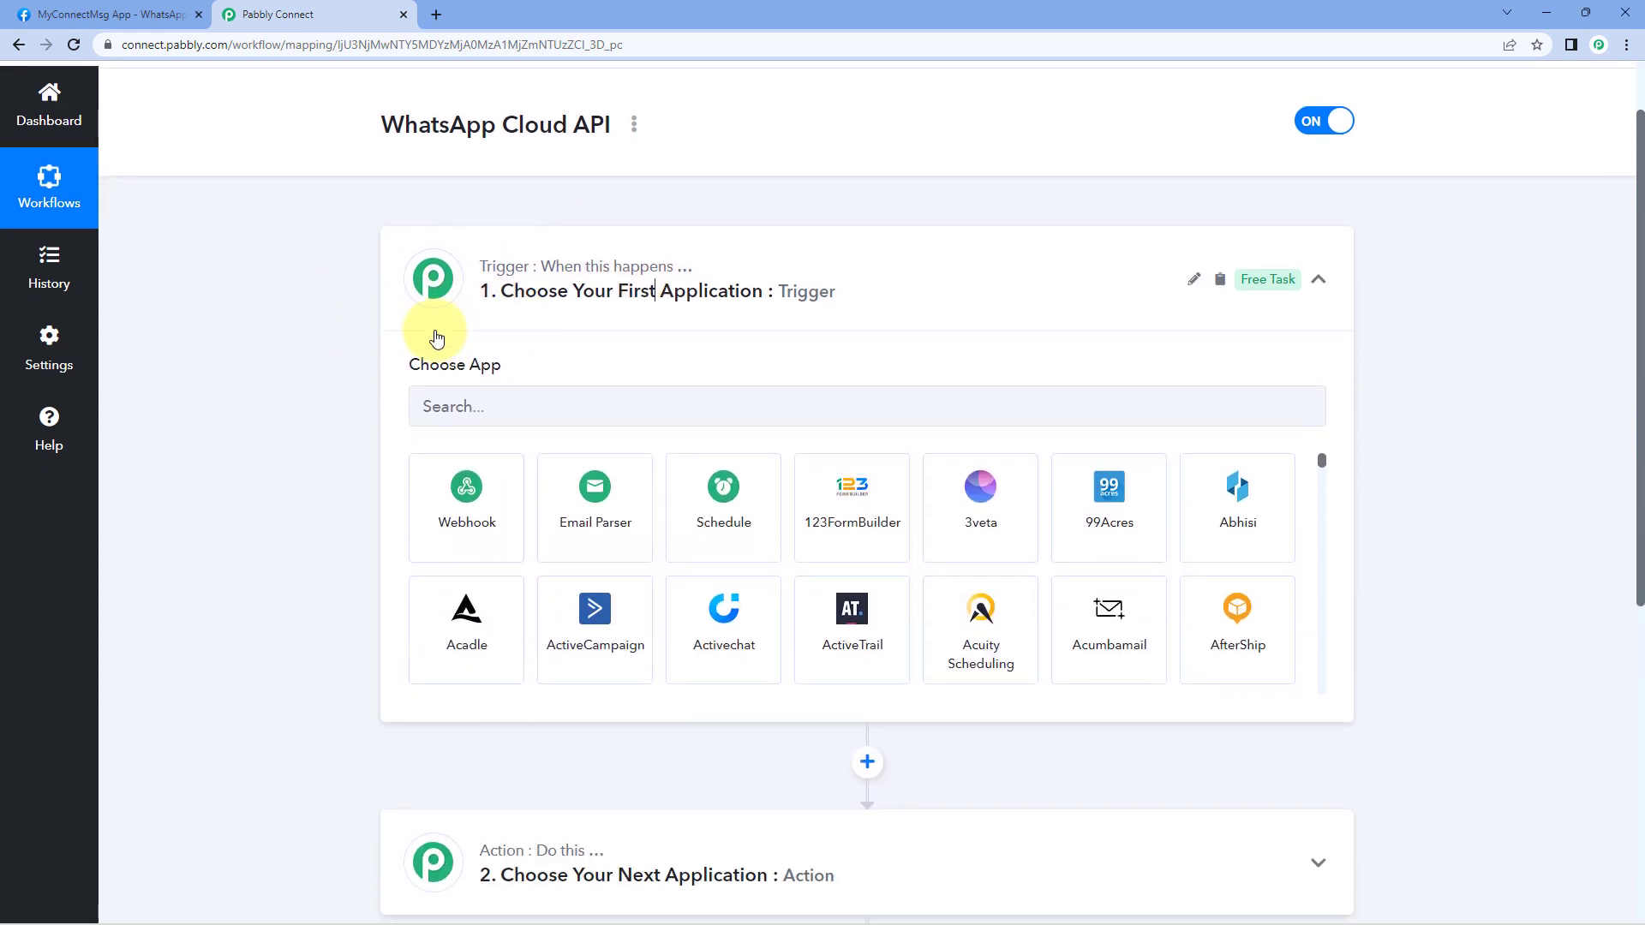
{"action": "left_click", "coordinate": [463, 408]}
{"action": "type", "text": "Wh"}
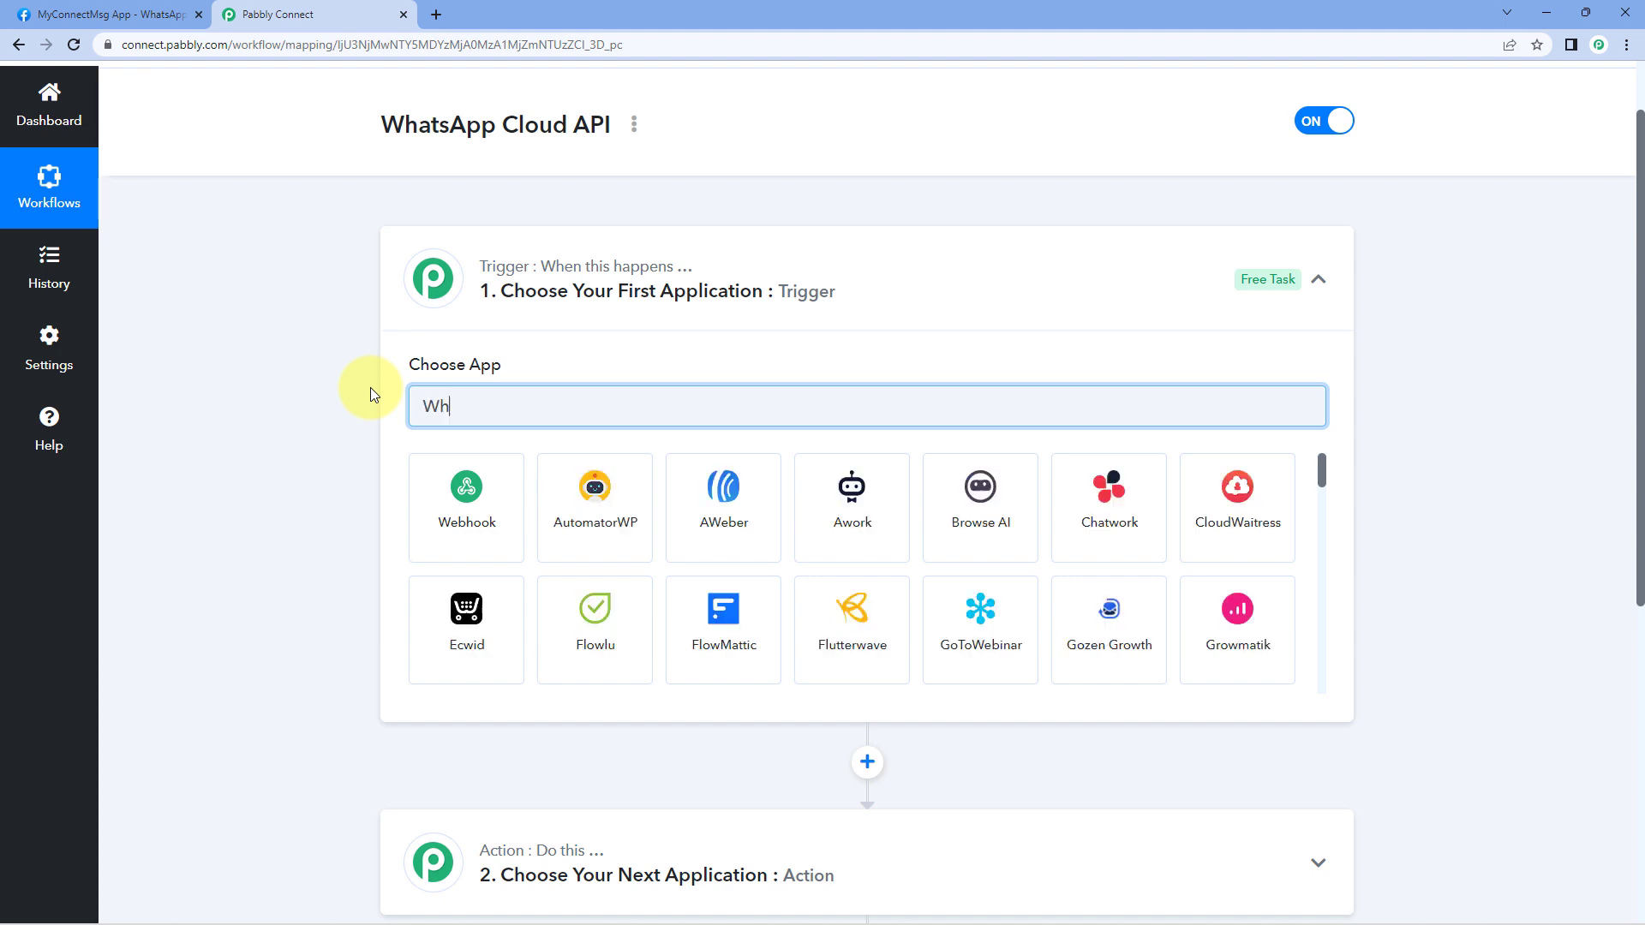
{"action": "type", "text": "atsApp"}
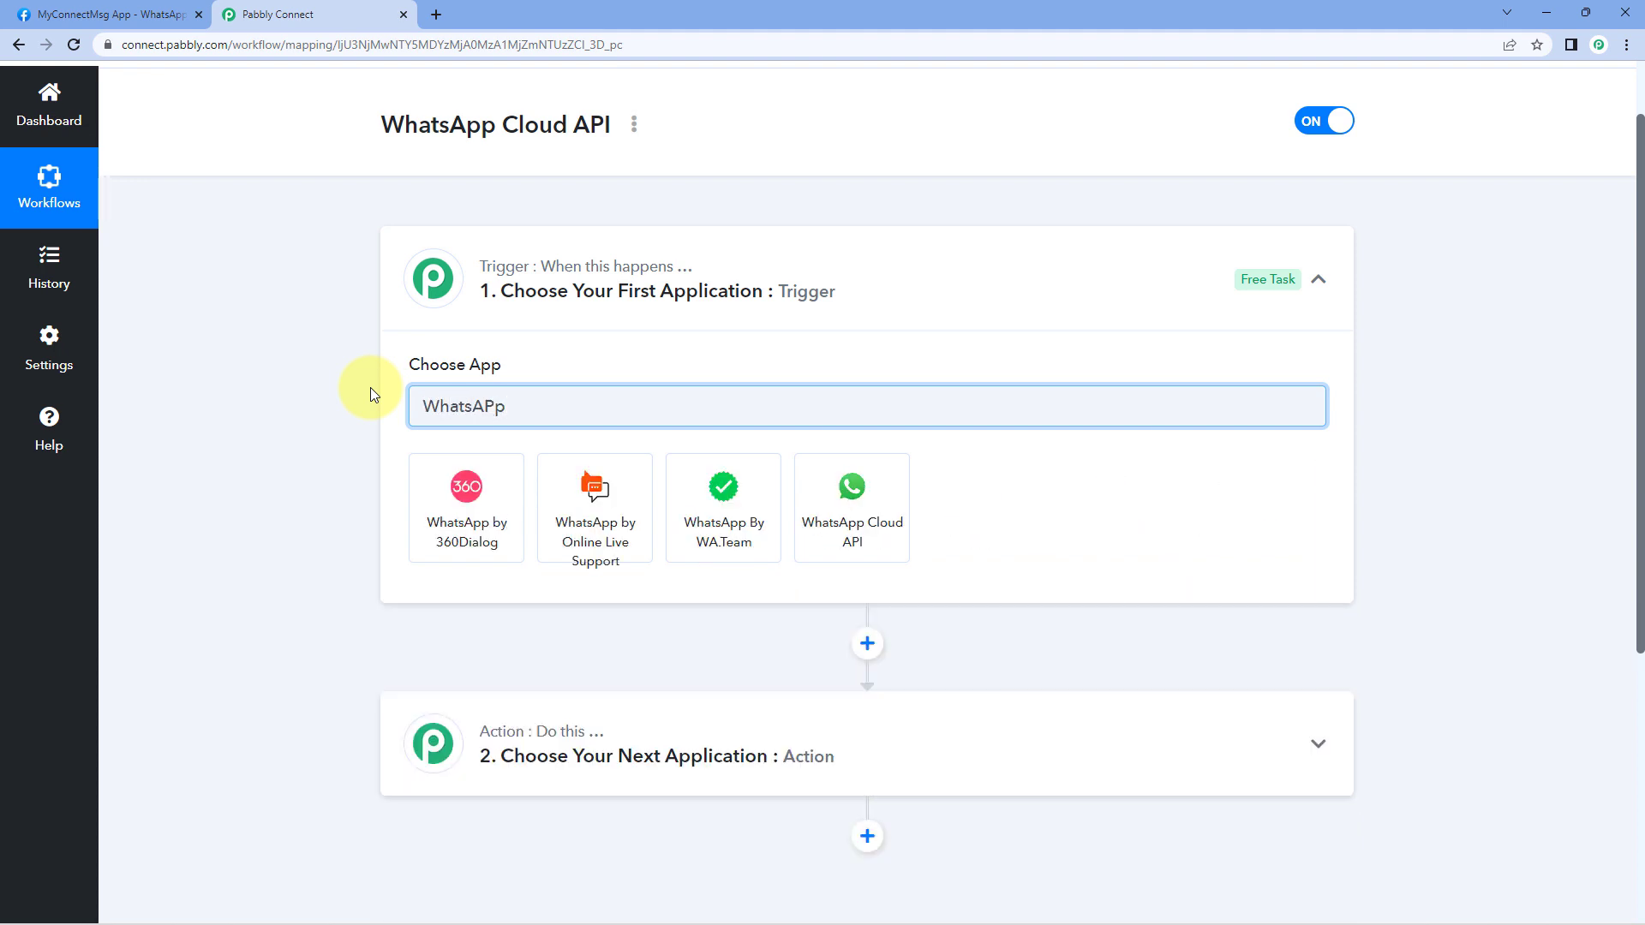
{"action": "key", "text": "BackSpace"}
{"action": "key", "text": "BackSpace"}
{"action": "type", "text": "pp"}
{"action": "left_click", "coordinate": [826, 509]}
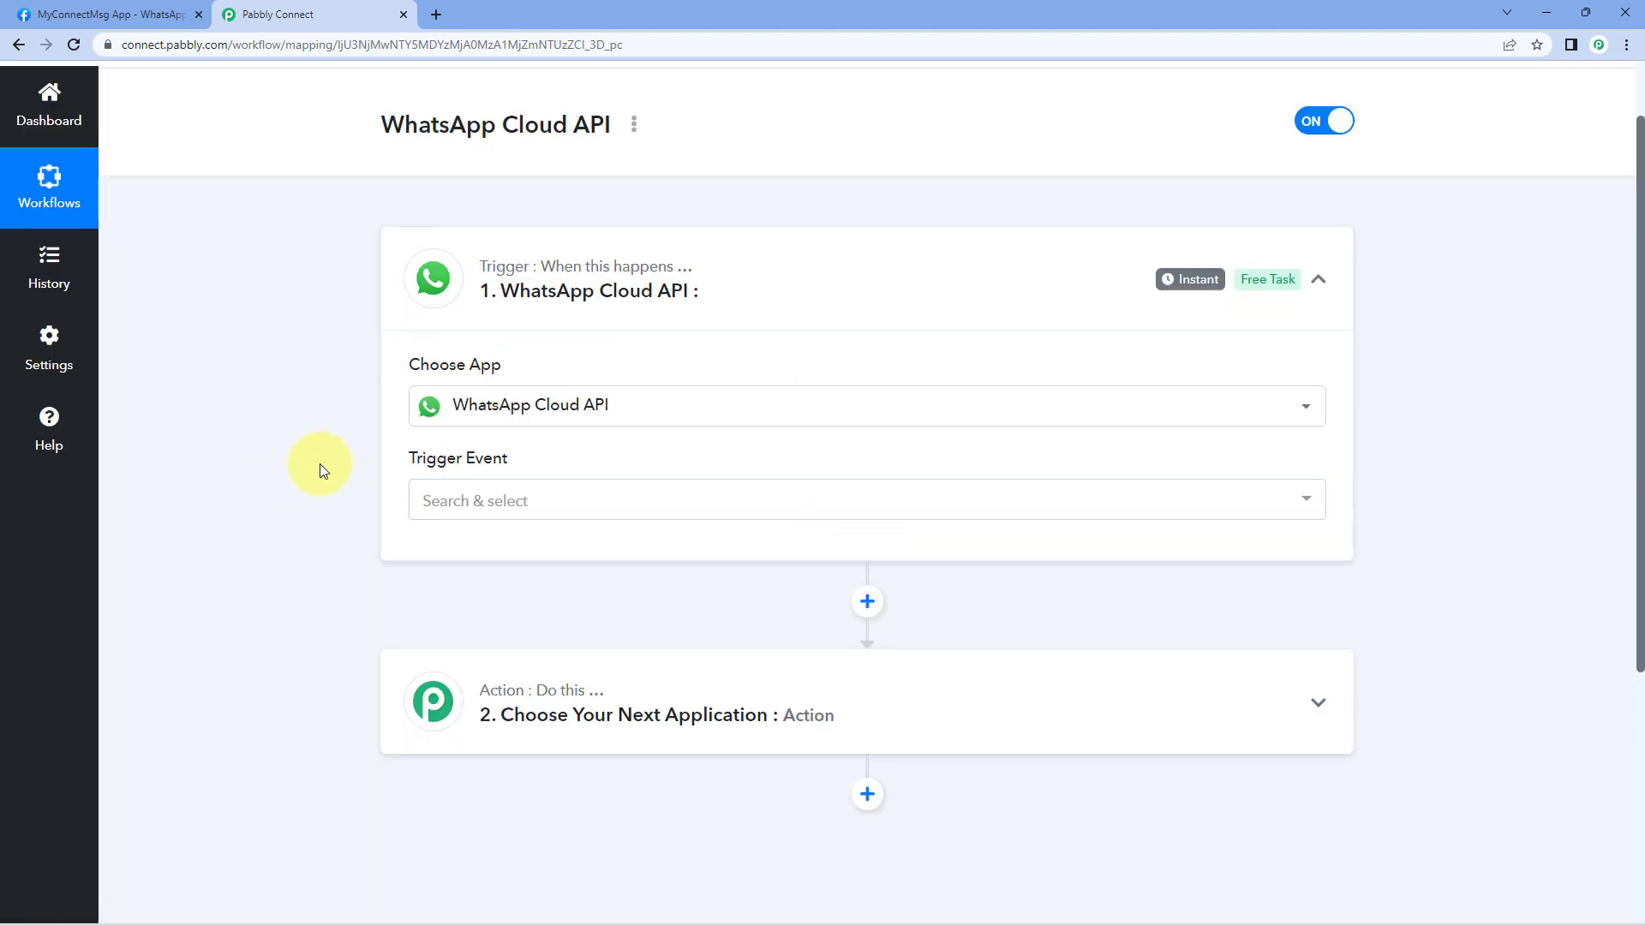
- Set the trigger event of WhatsApp Cloud API to Message Notification
{"action": "scroll", "coordinate": [357, 437], "scroll_direction": "down", "scroll_amount": 1}
{"action": "left_click", "coordinate": [442, 415]}
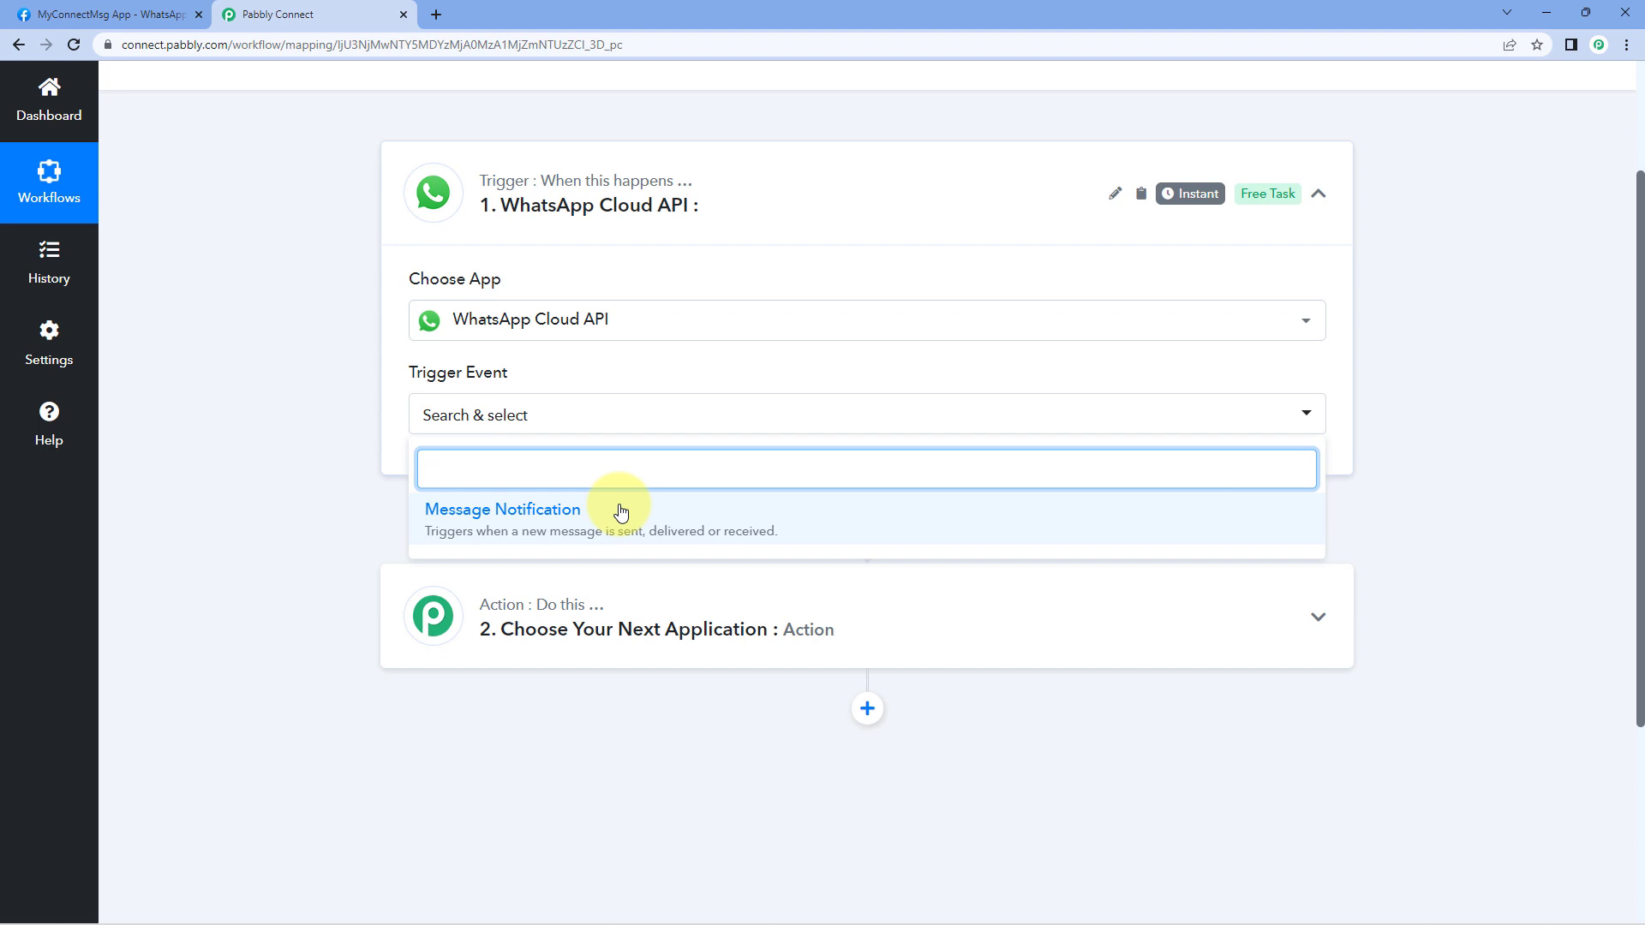
{"action": "left_click", "coordinate": [710, 512]}
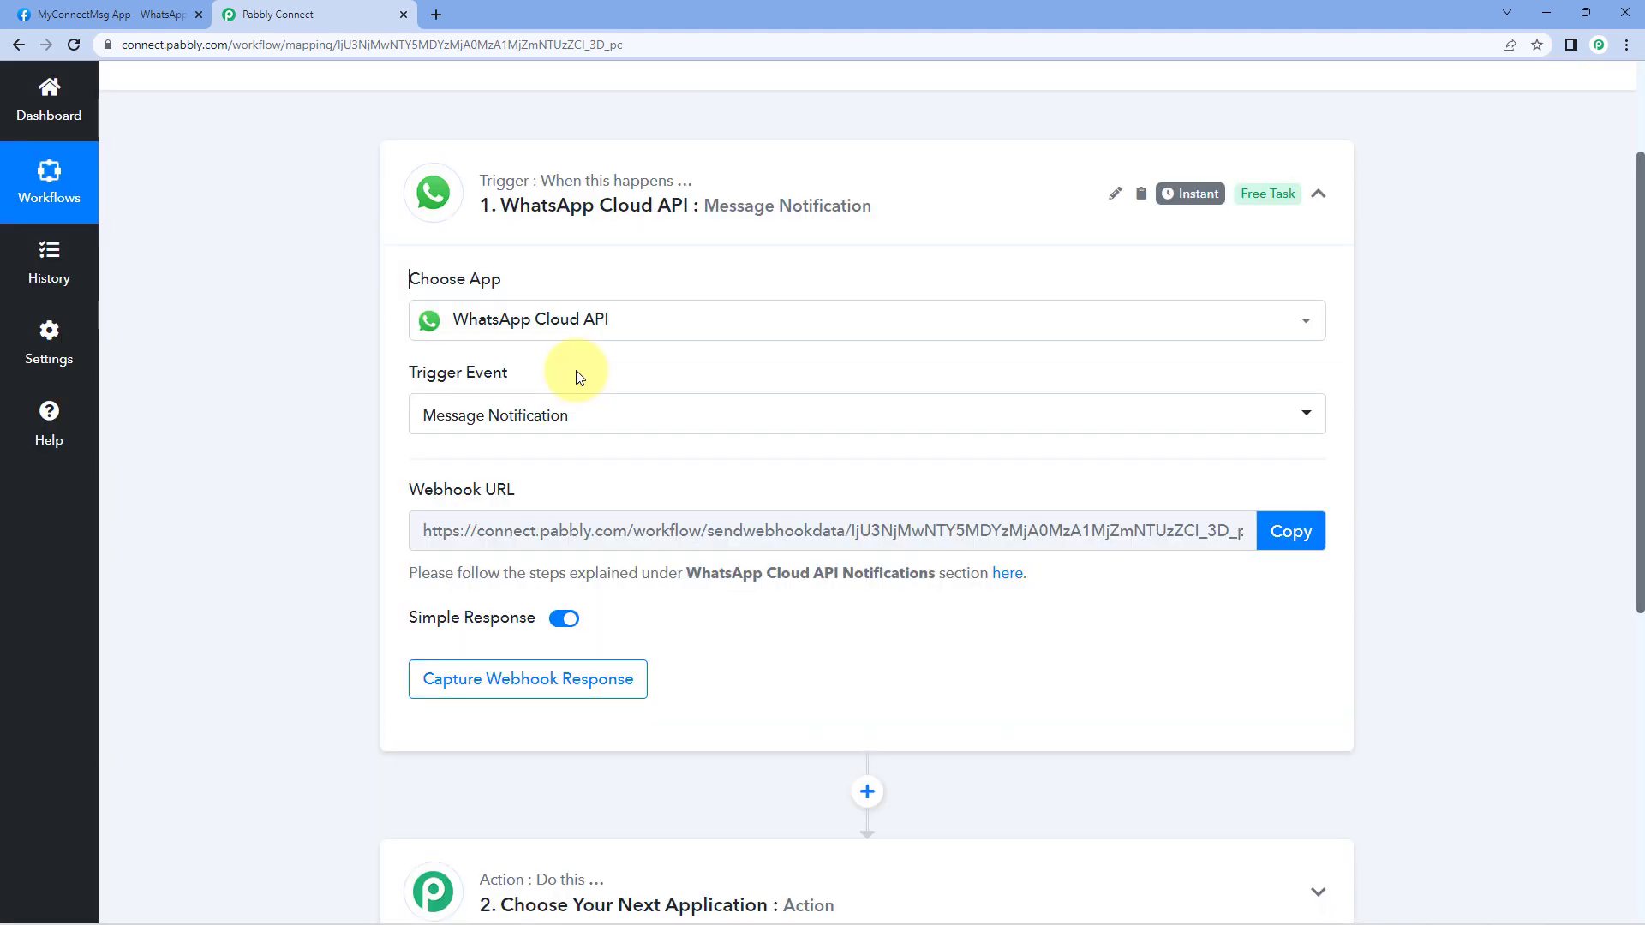
- Open the linked Pabbly forum thread and read the webhook setup instructions under WhatsApp Cloud API Notifications
{"action": "scroll", "coordinate": [404, 440], "scroll_direction": "down", "scroll_amount": 1}
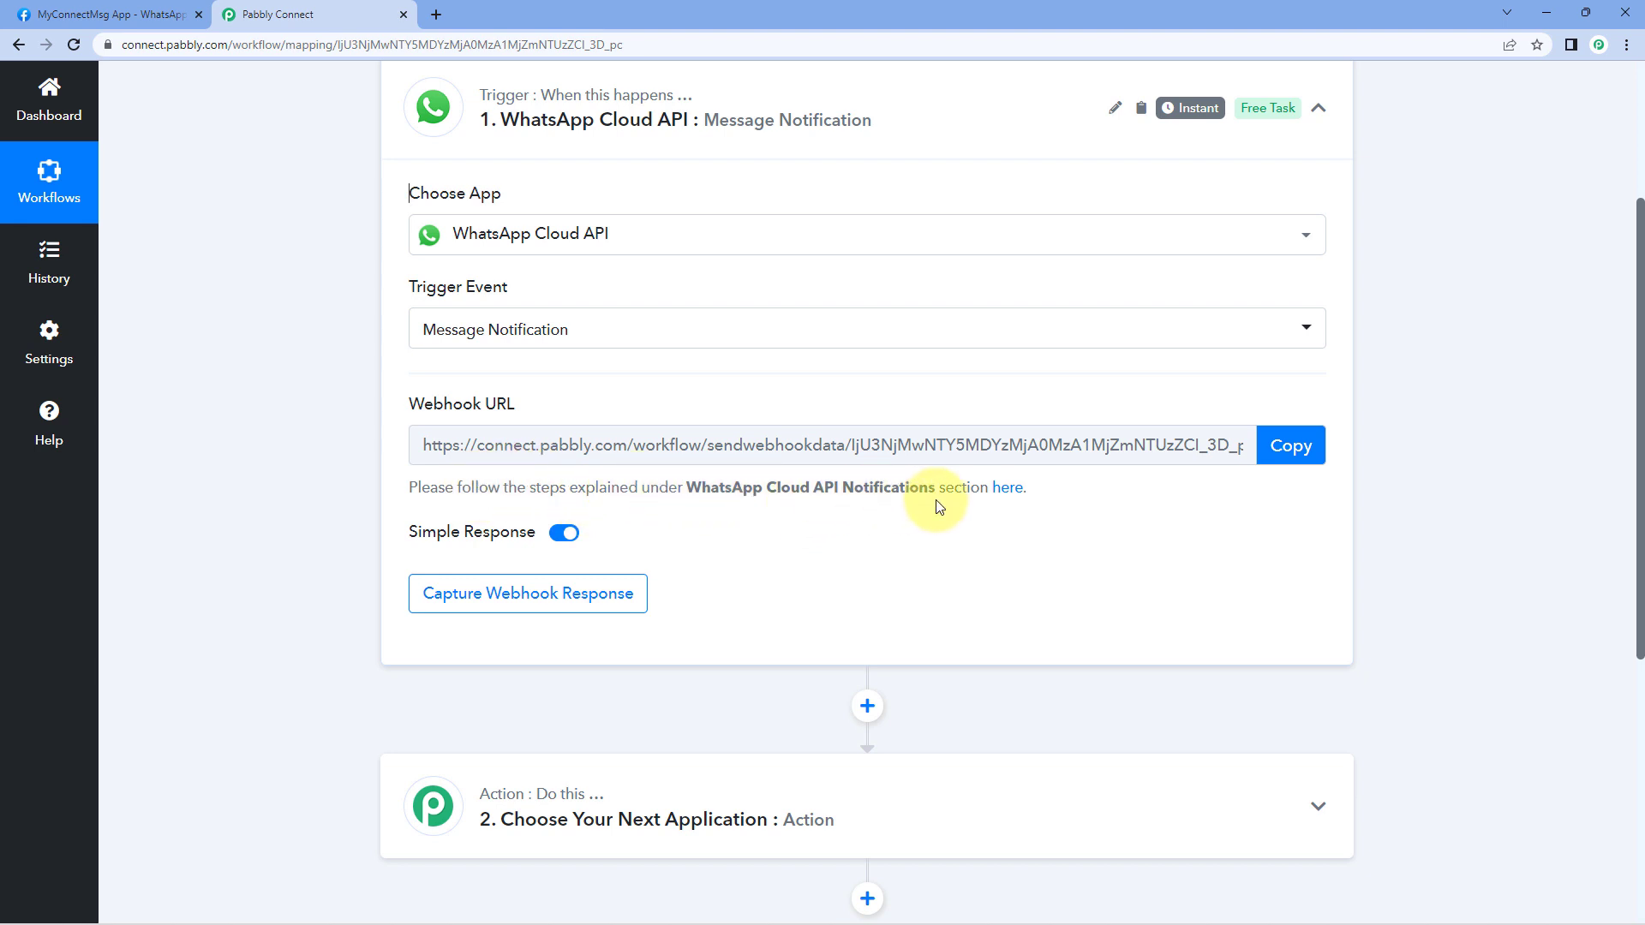
{"action": "left_click", "coordinate": [1011, 497]}
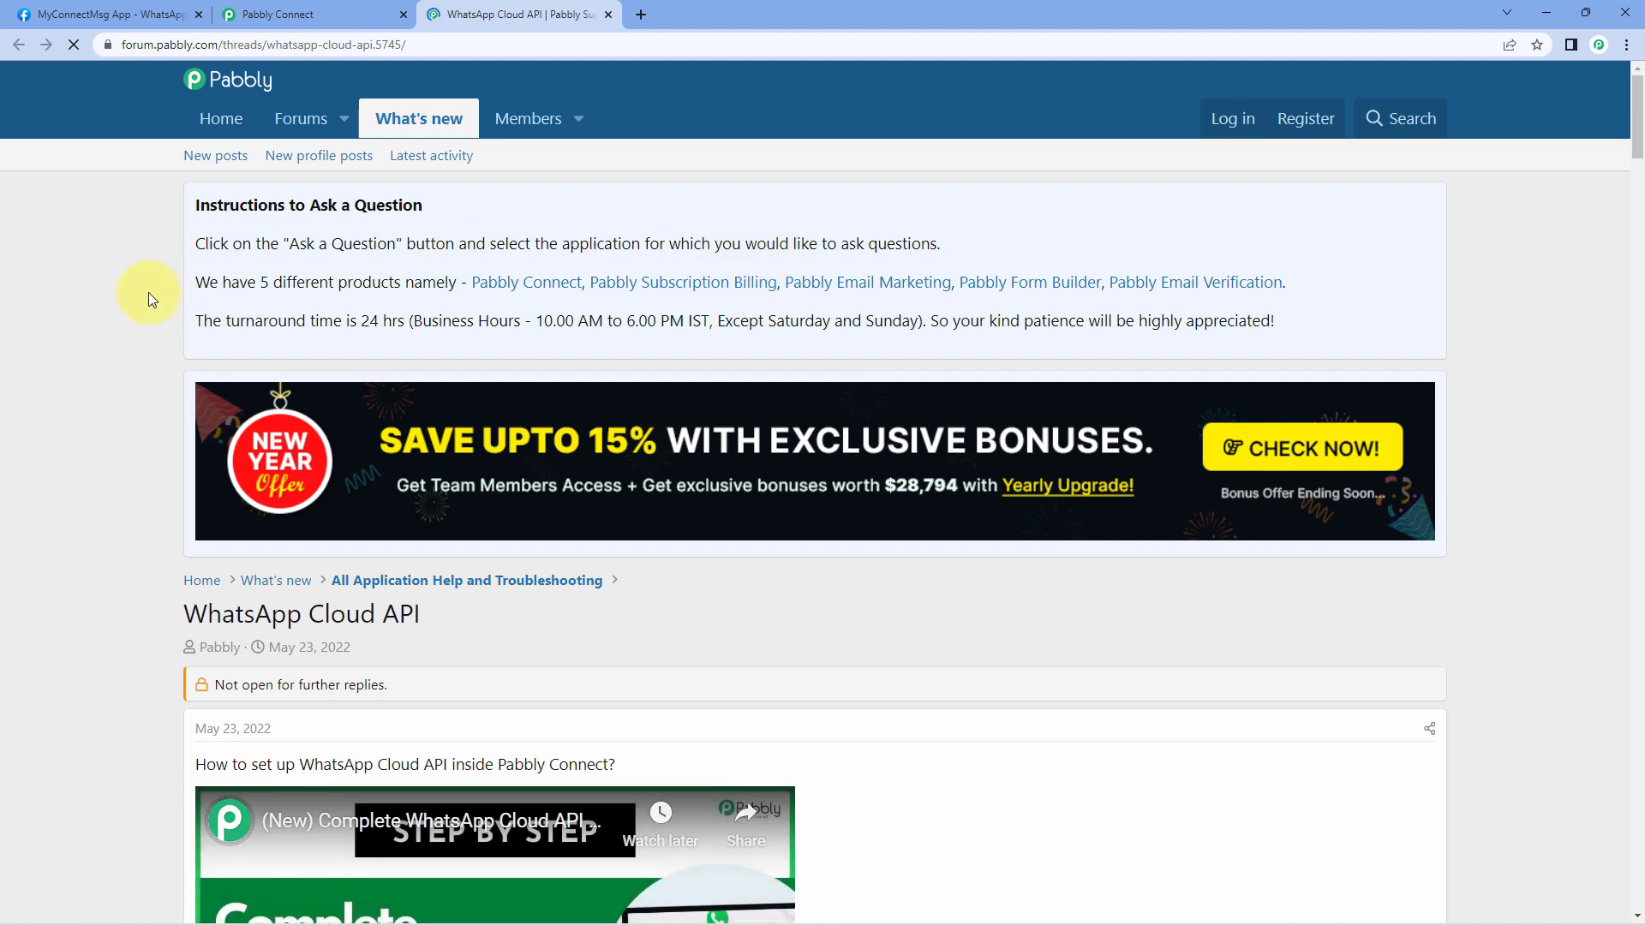
{"action": "scroll", "coordinate": [132, 300], "scroll_direction": "down", "scroll_amount": 5}
{"action": "scroll", "coordinate": [132, 296], "scroll_direction": "down", "scroll_amount": 2}
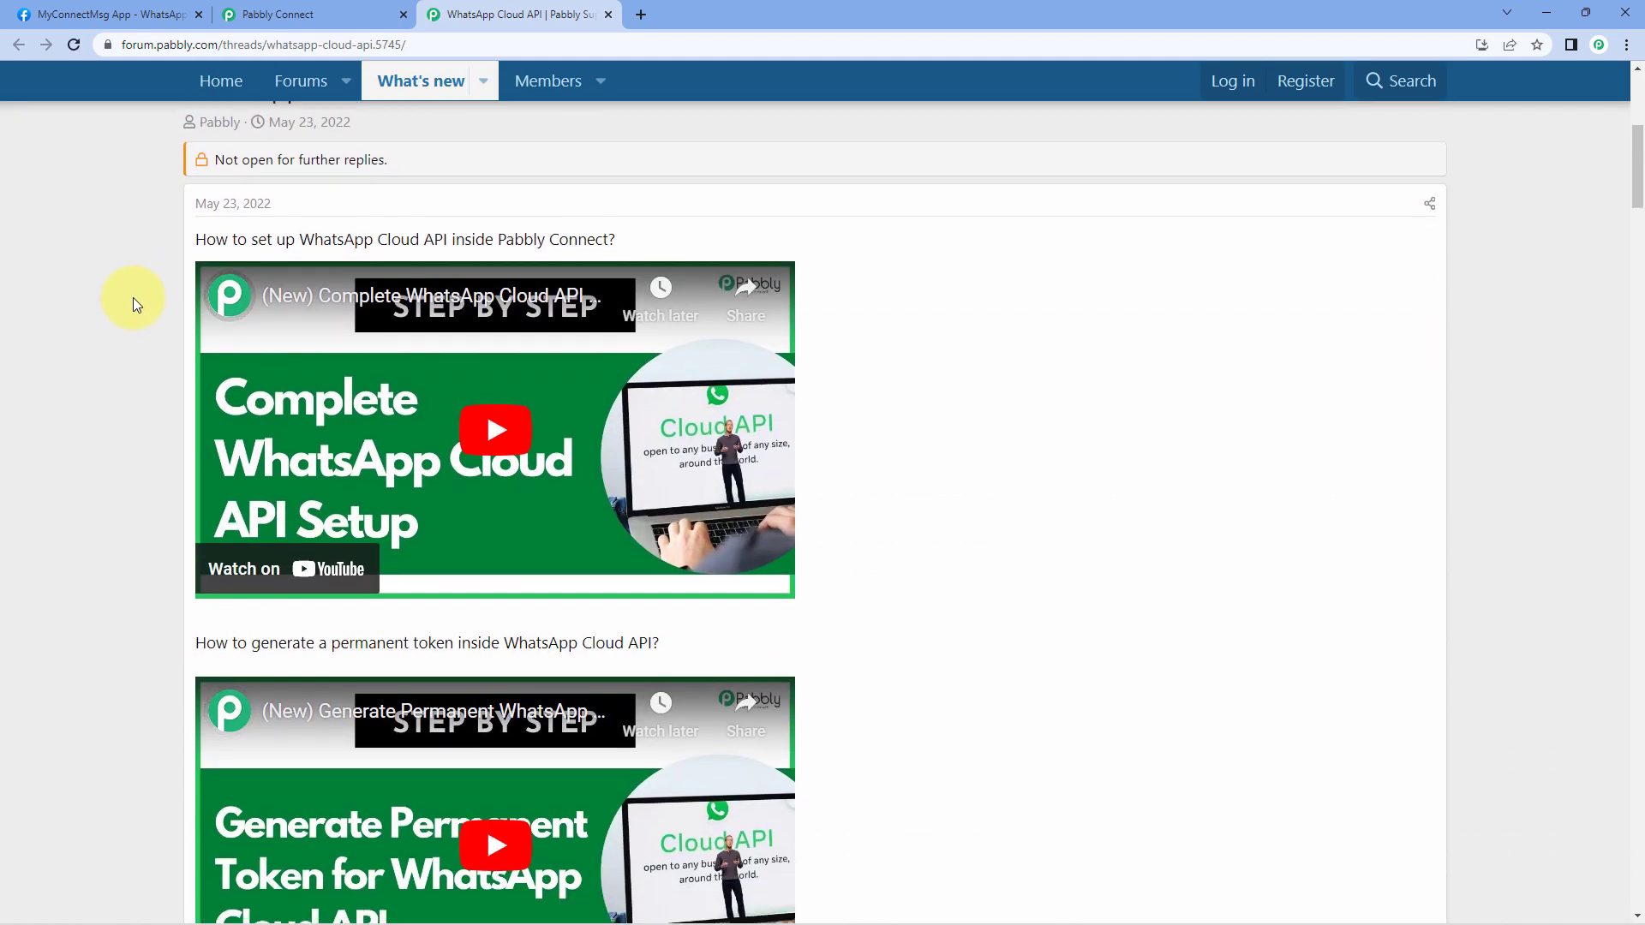
{"action": "scroll", "coordinate": [132, 297], "scroll_direction": "down", "scroll_amount": 5}
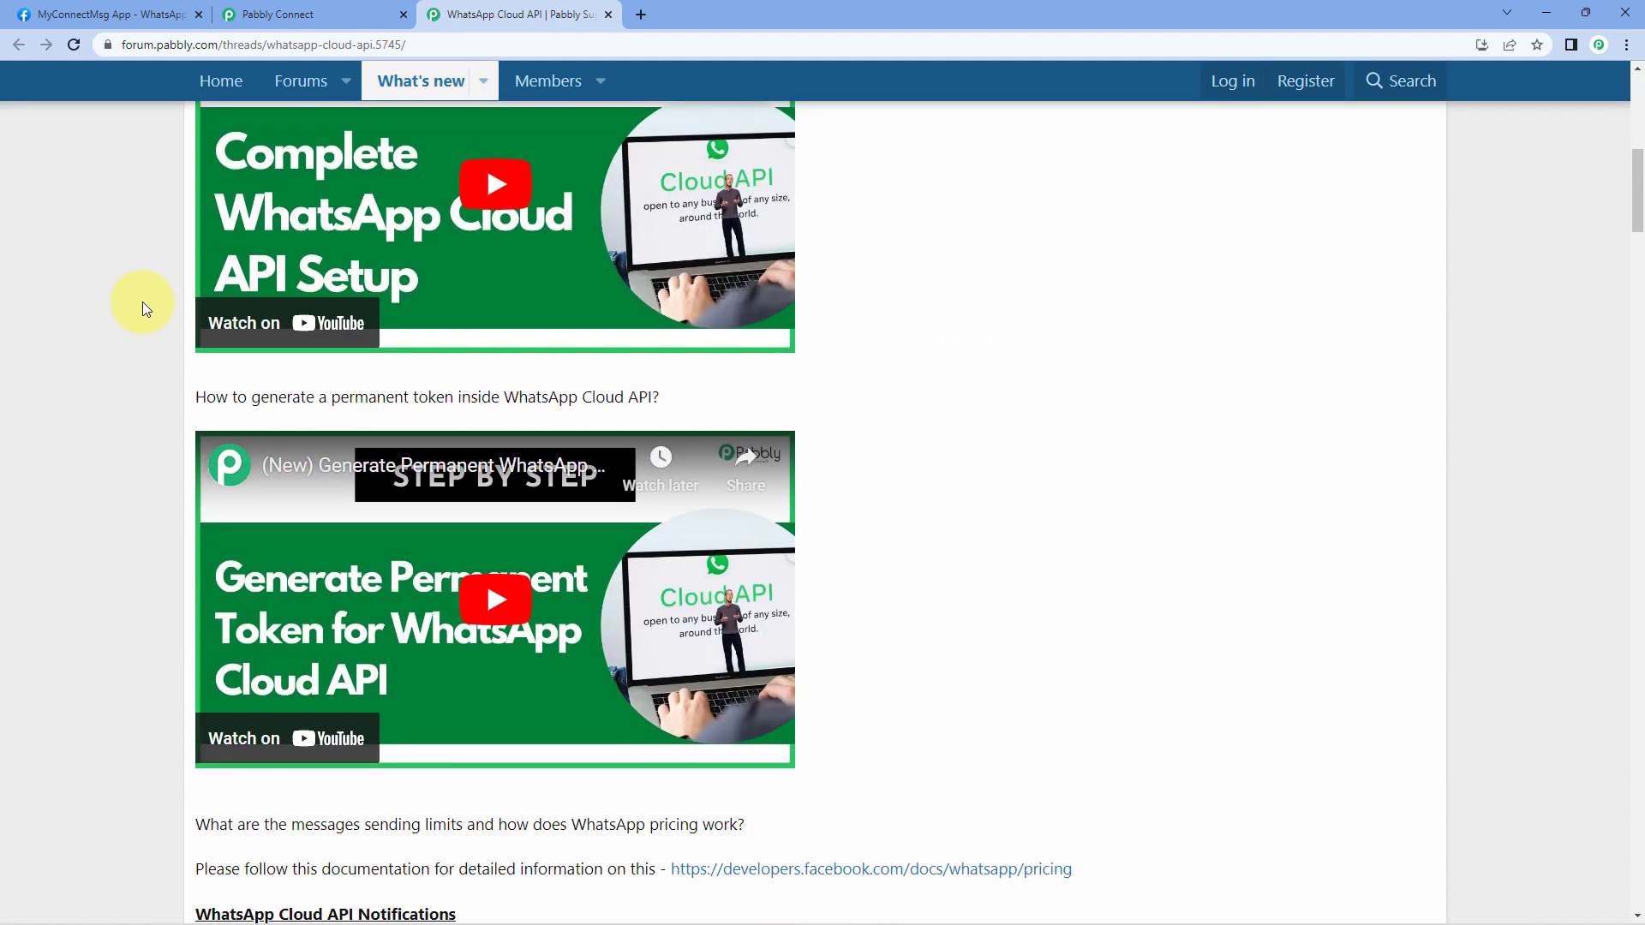
{"action": "scroll", "coordinate": [144, 304], "scroll_direction": "down", "scroll_amount": 5}
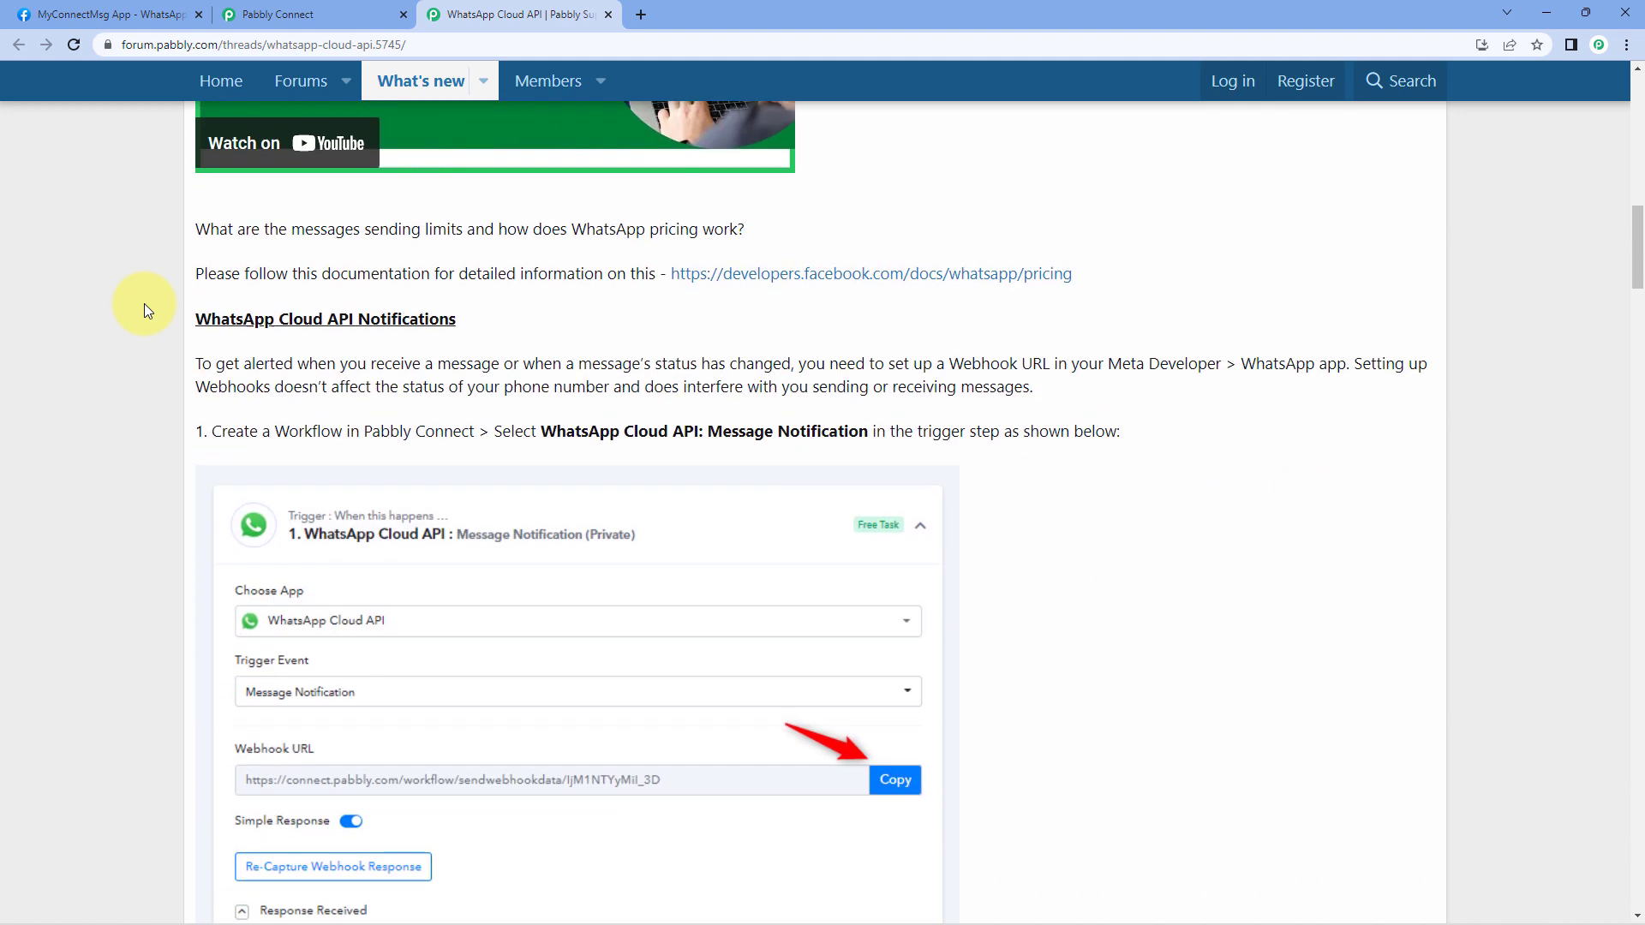
{"action": "left_click_drag", "start_coordinate": [197, 230], "coordinate": [460, 240]}
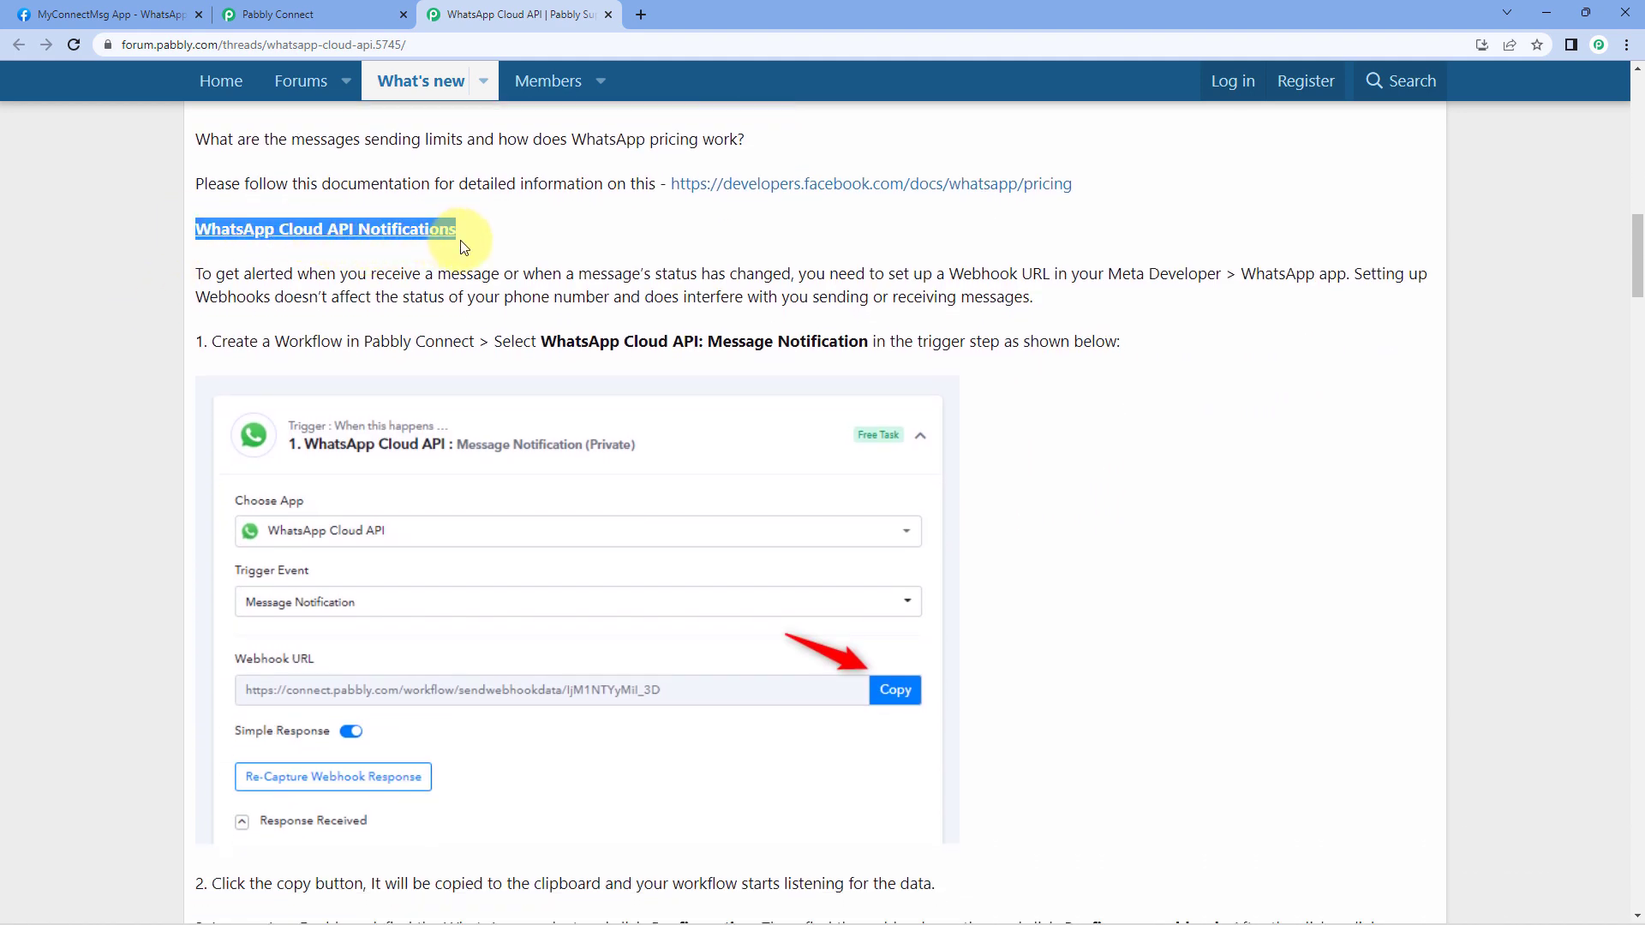
{"action": "left_click", "coordinate": [603, 252]}
{"action": "scroll", "coordinate": [1065, 341], "scroll_direction": "down", "scroll_amount": 1}
{"action": "scroll", "coordinate": [1065, 341], "scroll_direction": "down", "scroll_amount": 1}
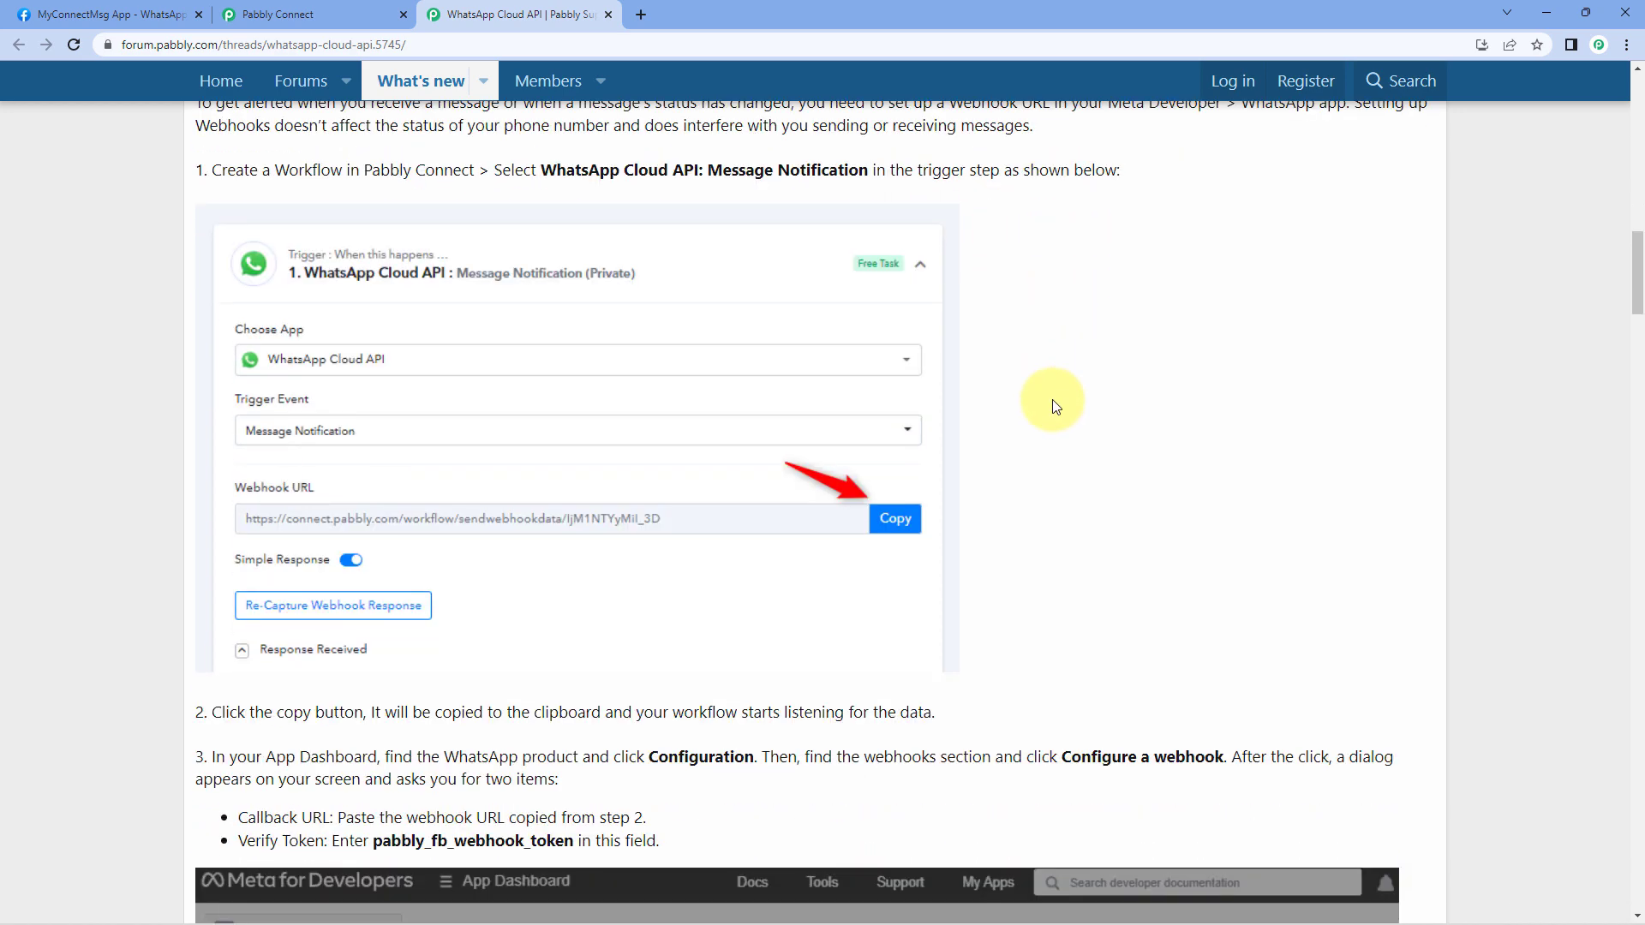
{"action": "scroll", "coordinate": [1056, 406], "scroll_direction": "down", "scroll_amount": 3}
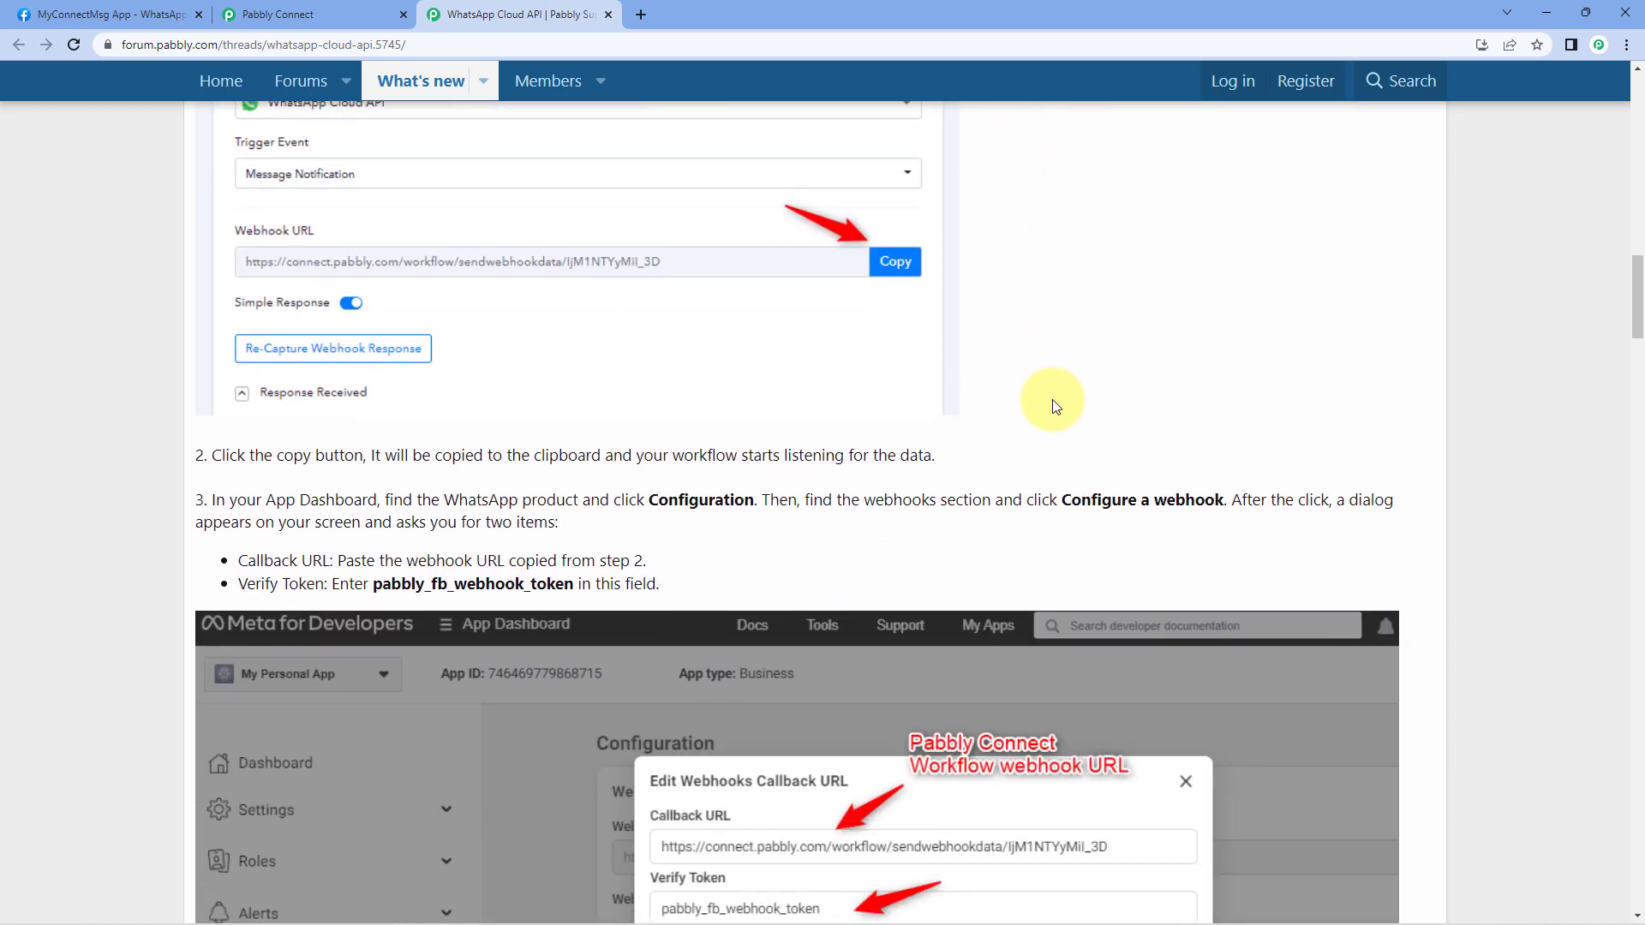
{"action": "scroll", "coordinate": [1056, 406], "scroll_direction": "down", "scroll_amount": 1}
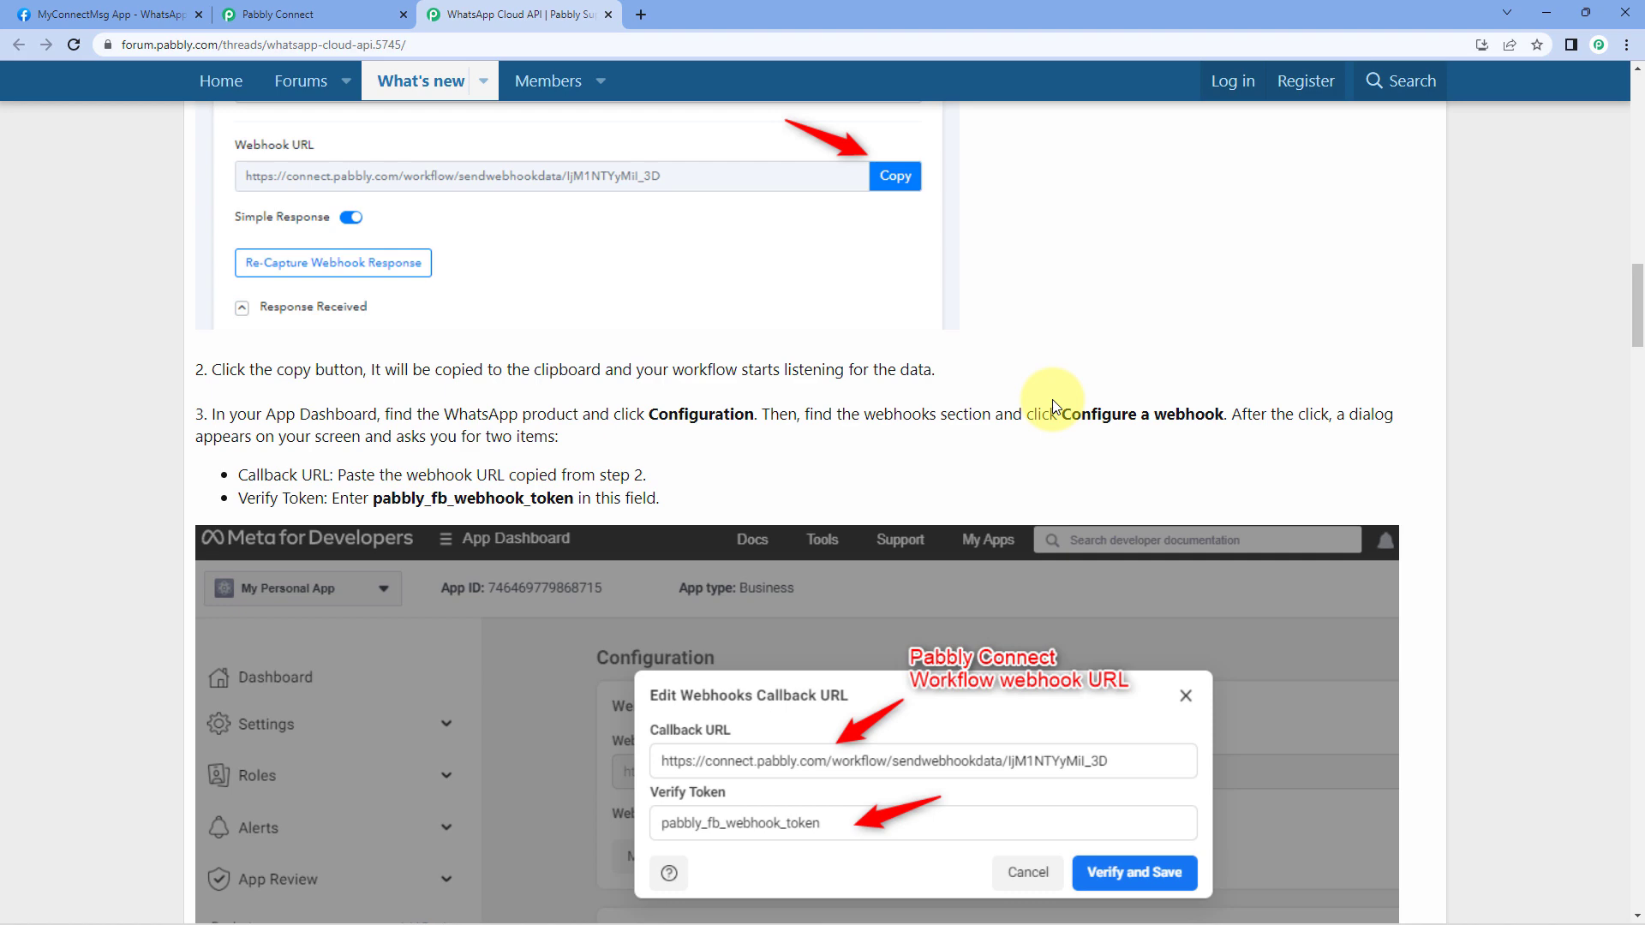
{"action": "scroll", "coordinate": [1053, 360], "scroll_direction": "up", "scroll_amount": 4}
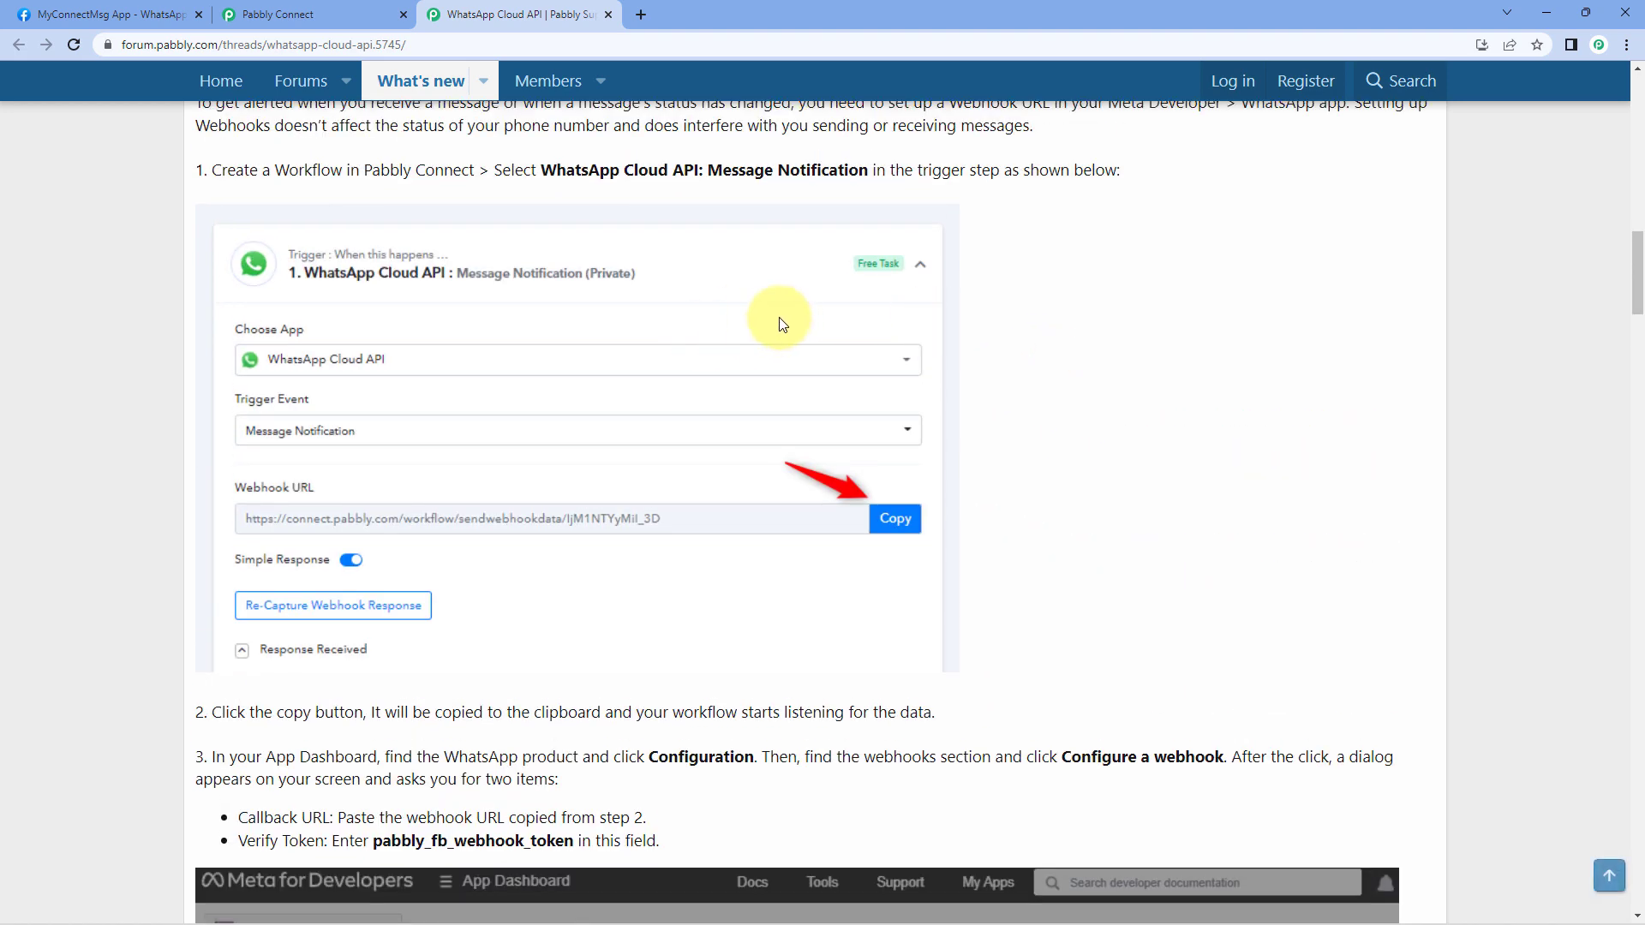
- Copy the trigger's webhook URL in Pabbly Connect and open the WhatsApp Configuration page of MyConnectMsg App in Meta for Developers
{"action": "left_click", "coordinate": [321, 11]}
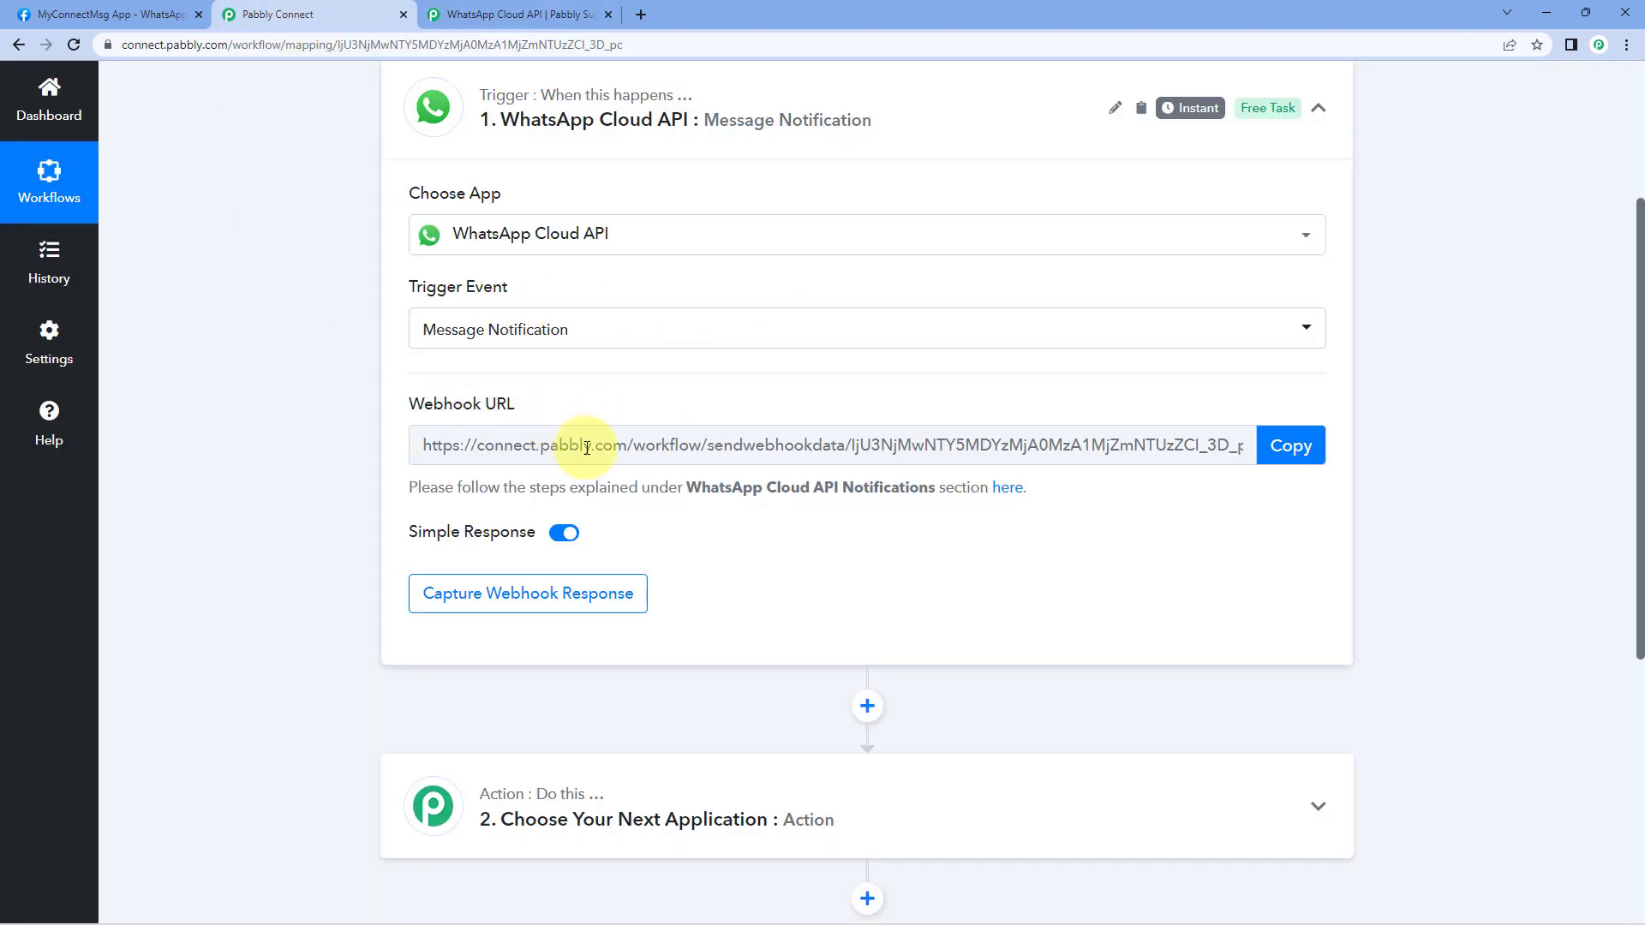
{"action": "left_click", "coordinate": [1289, 447]}
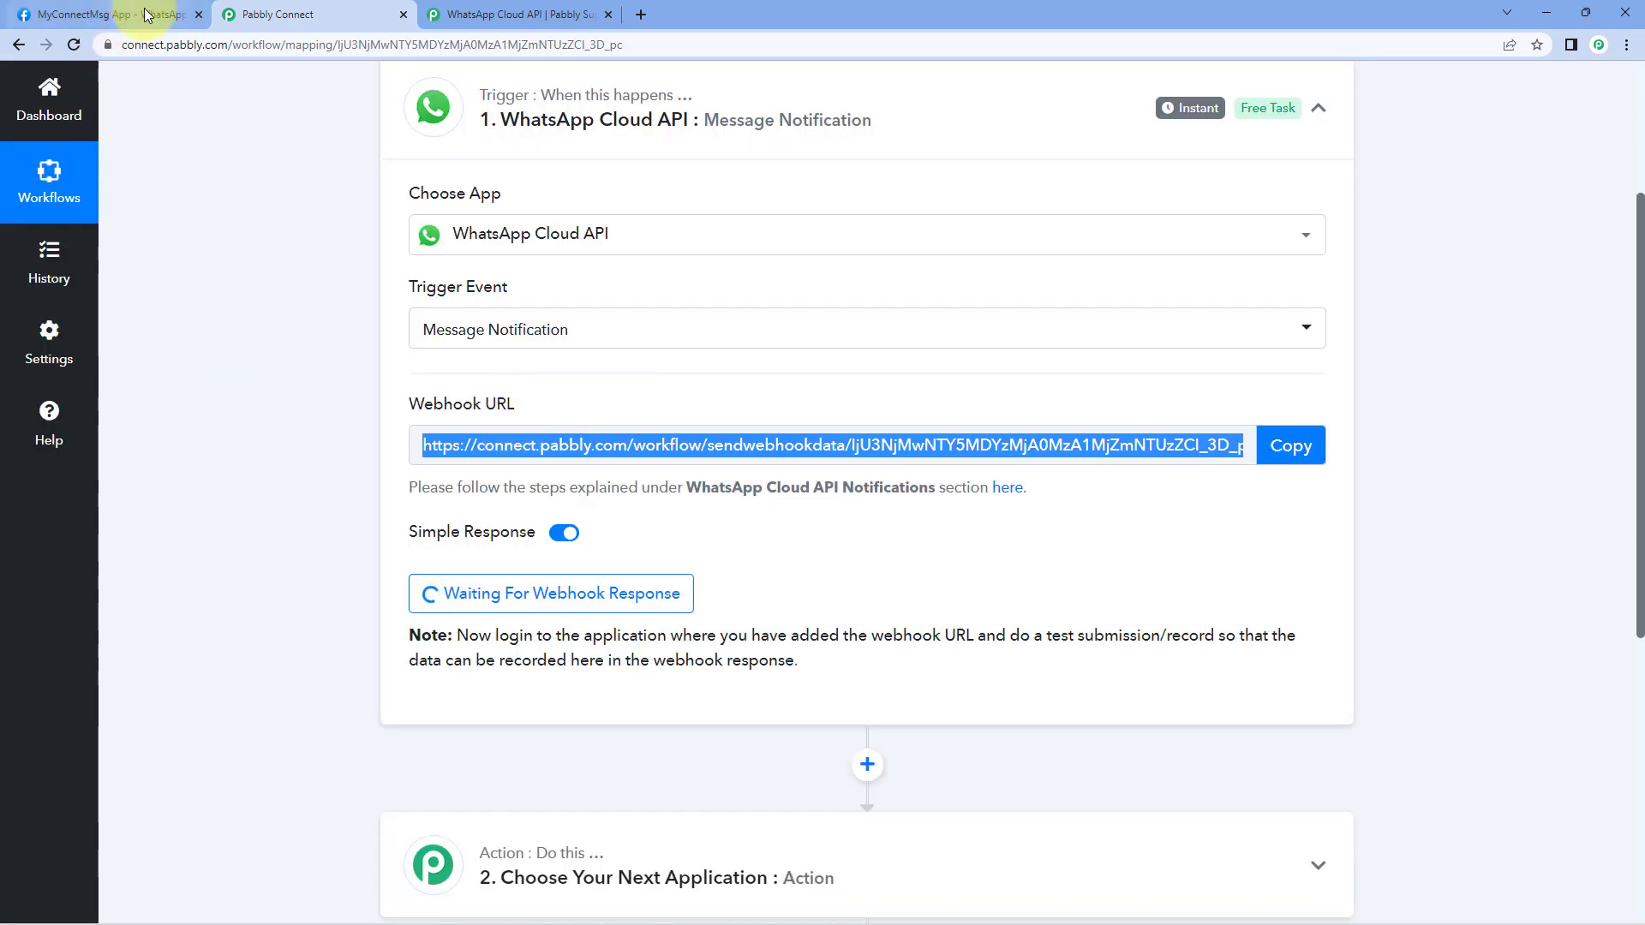
{"action": "left_click", "coordinate": [148, 15]}
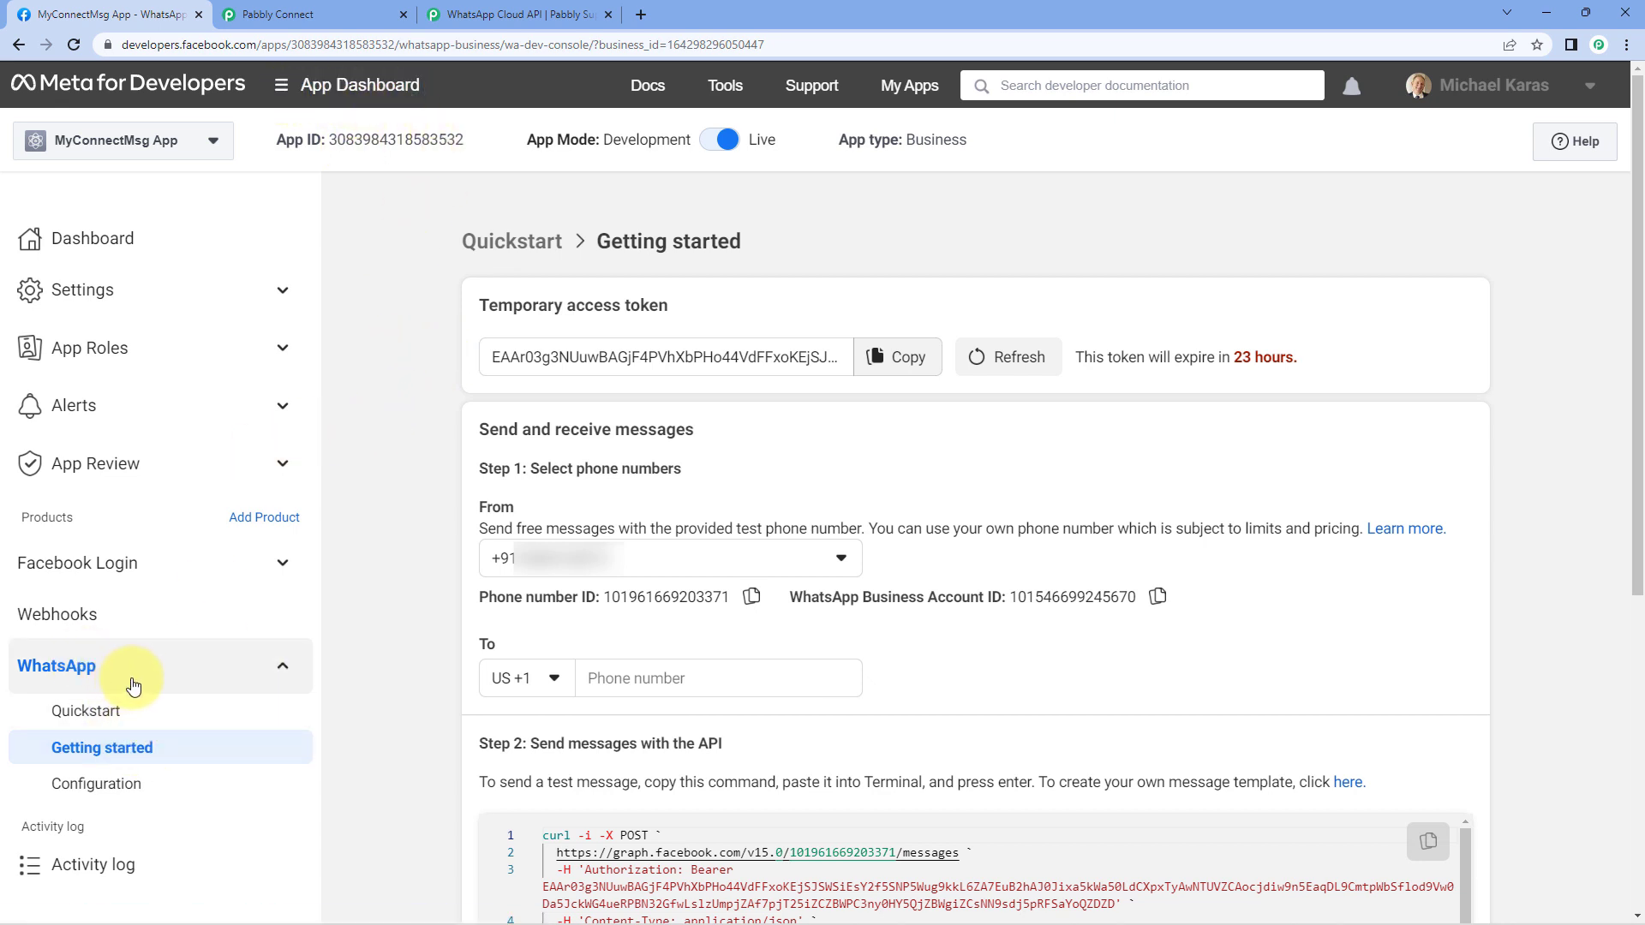
{"action": "left_click", "coordinate": [163, 785]}
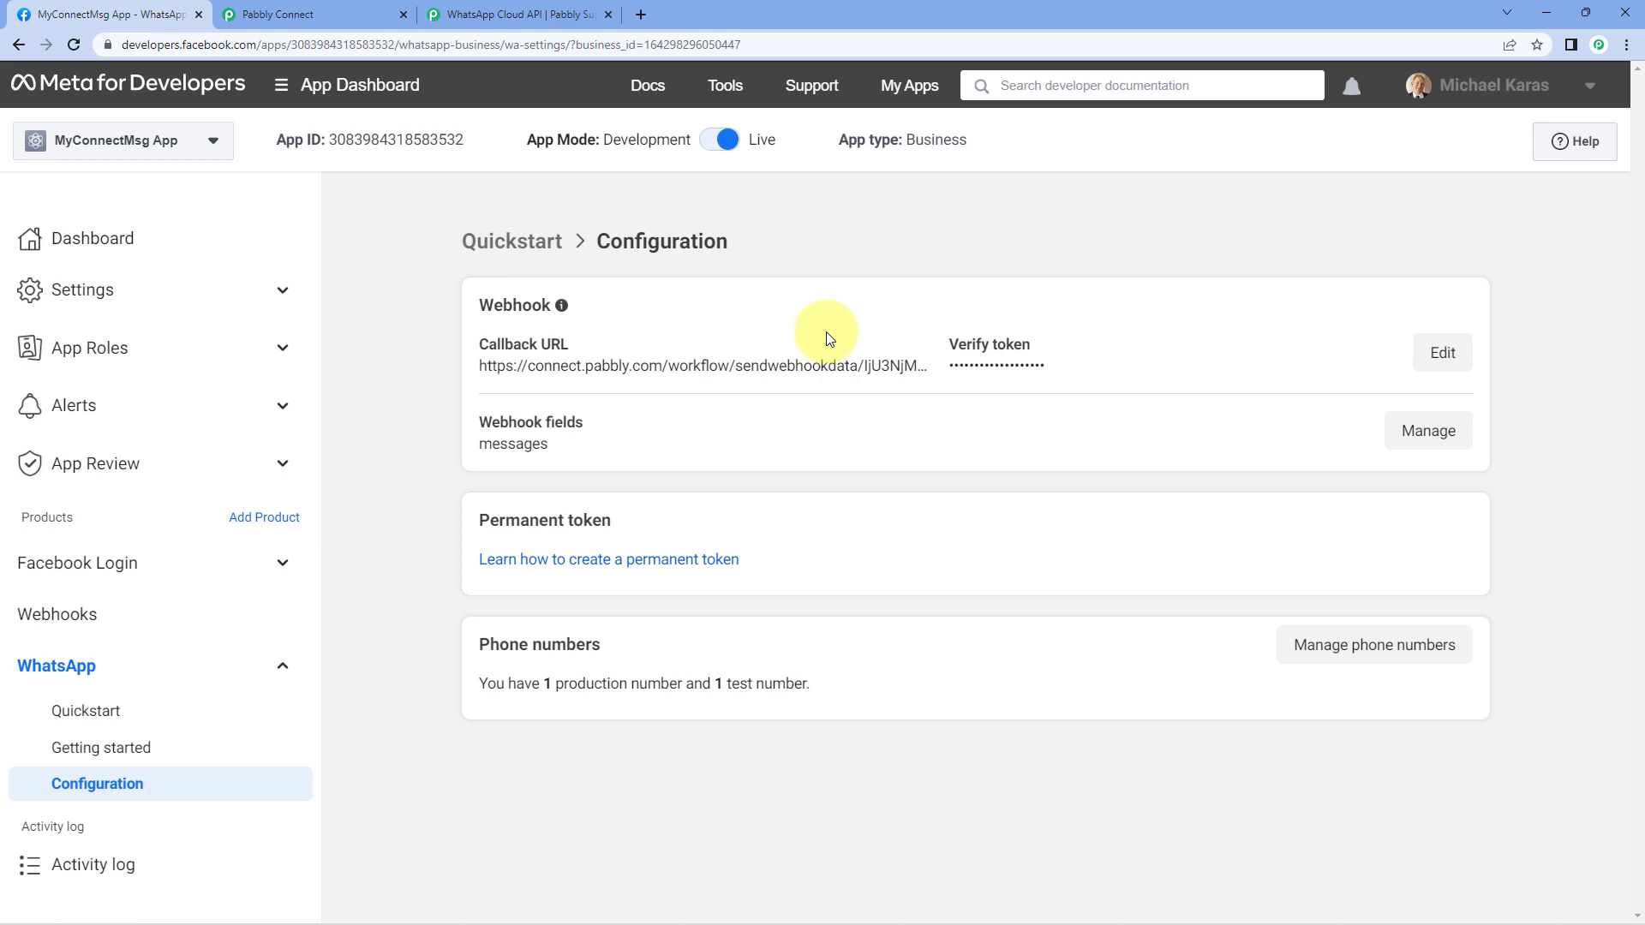
- Edit the WhatsApp webhook and replace its callback URL with the webhook URL copied again from the Pabbly Connect trigger
{"action": "left_click", "coordinate": [1448, 355]}
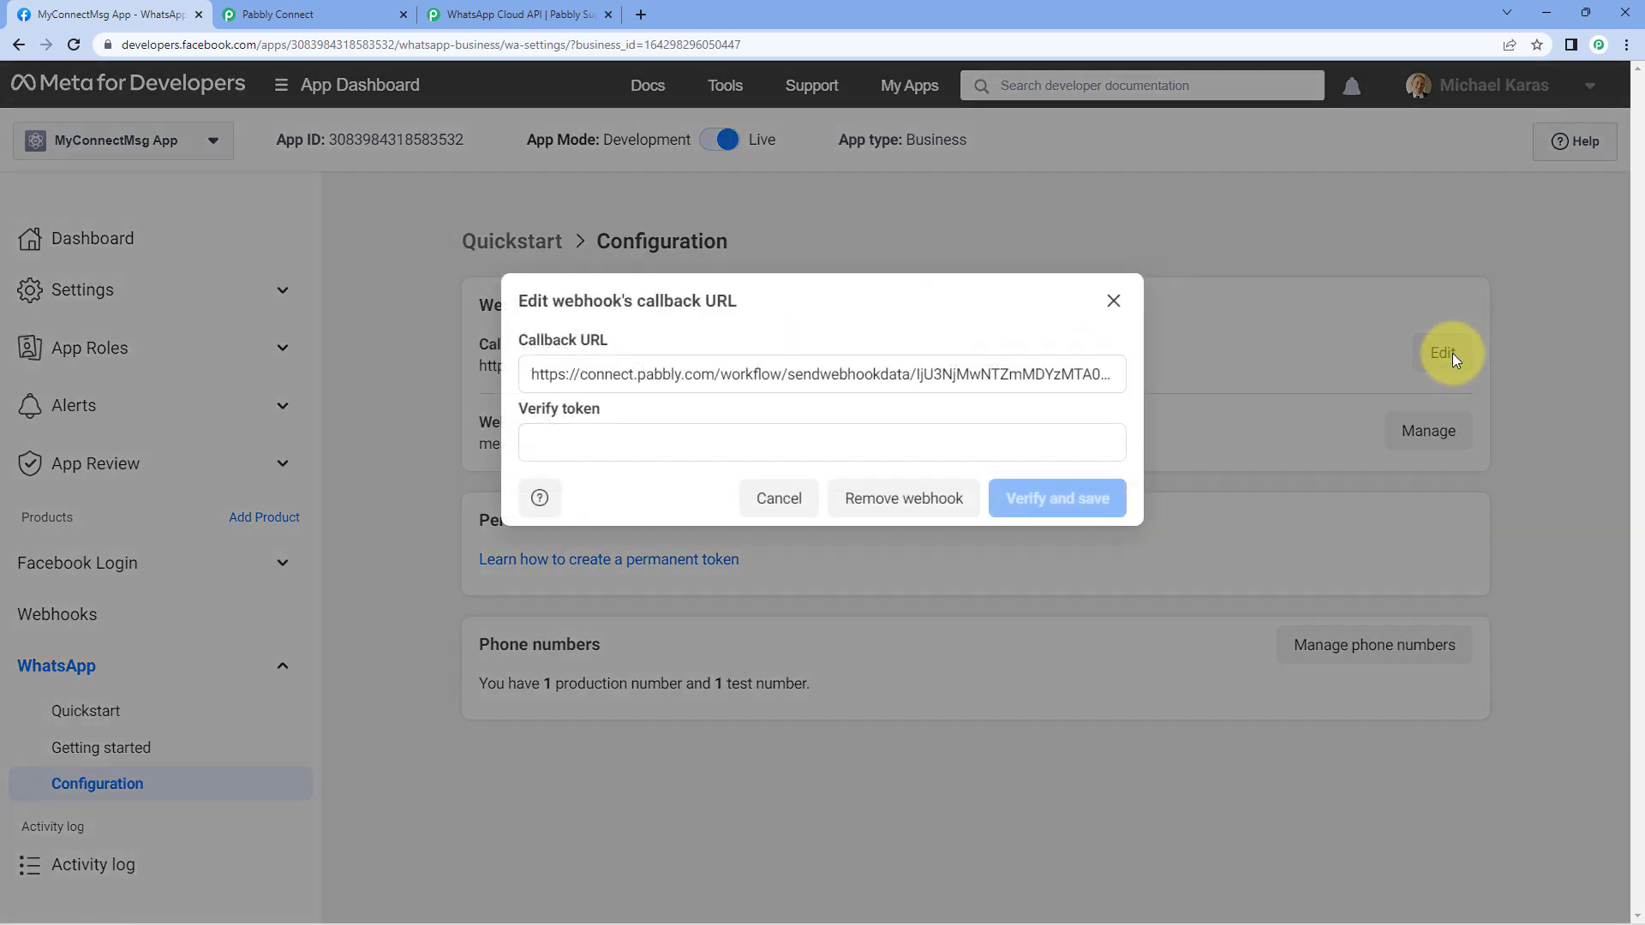
{"action": "left_click", "coordinate": [959, 382]}
{"action": "key", "text": "ctrl+a"}
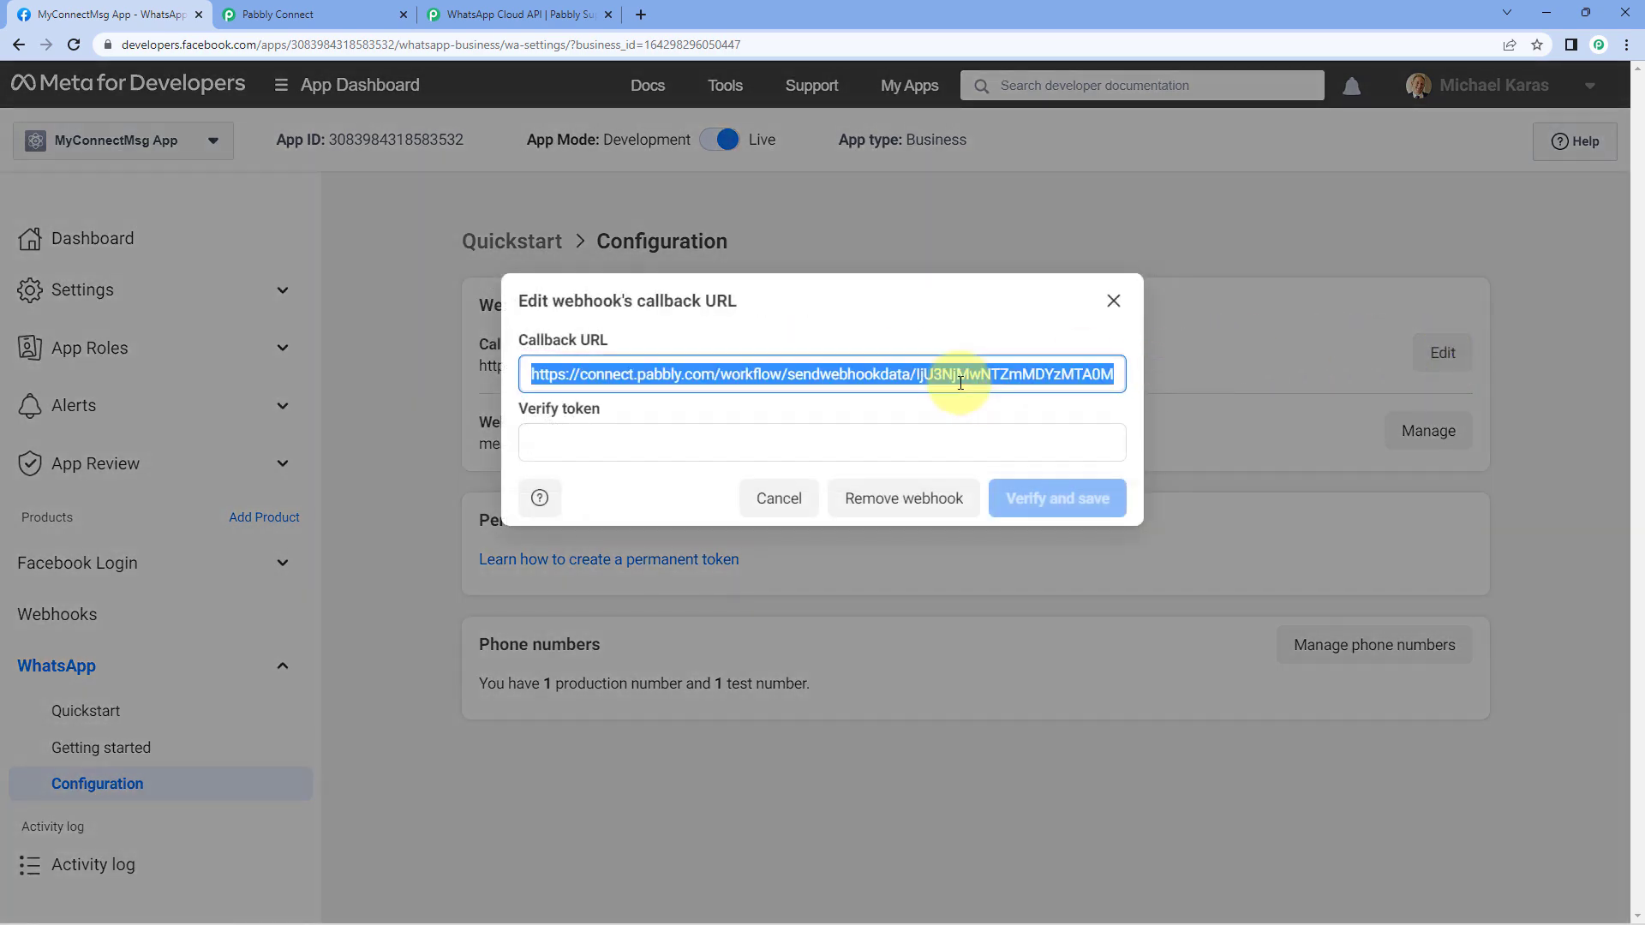
{"action": "key", "text": "BackSpace"}
{"action": "left_click", "coordinate": [311, 12]}
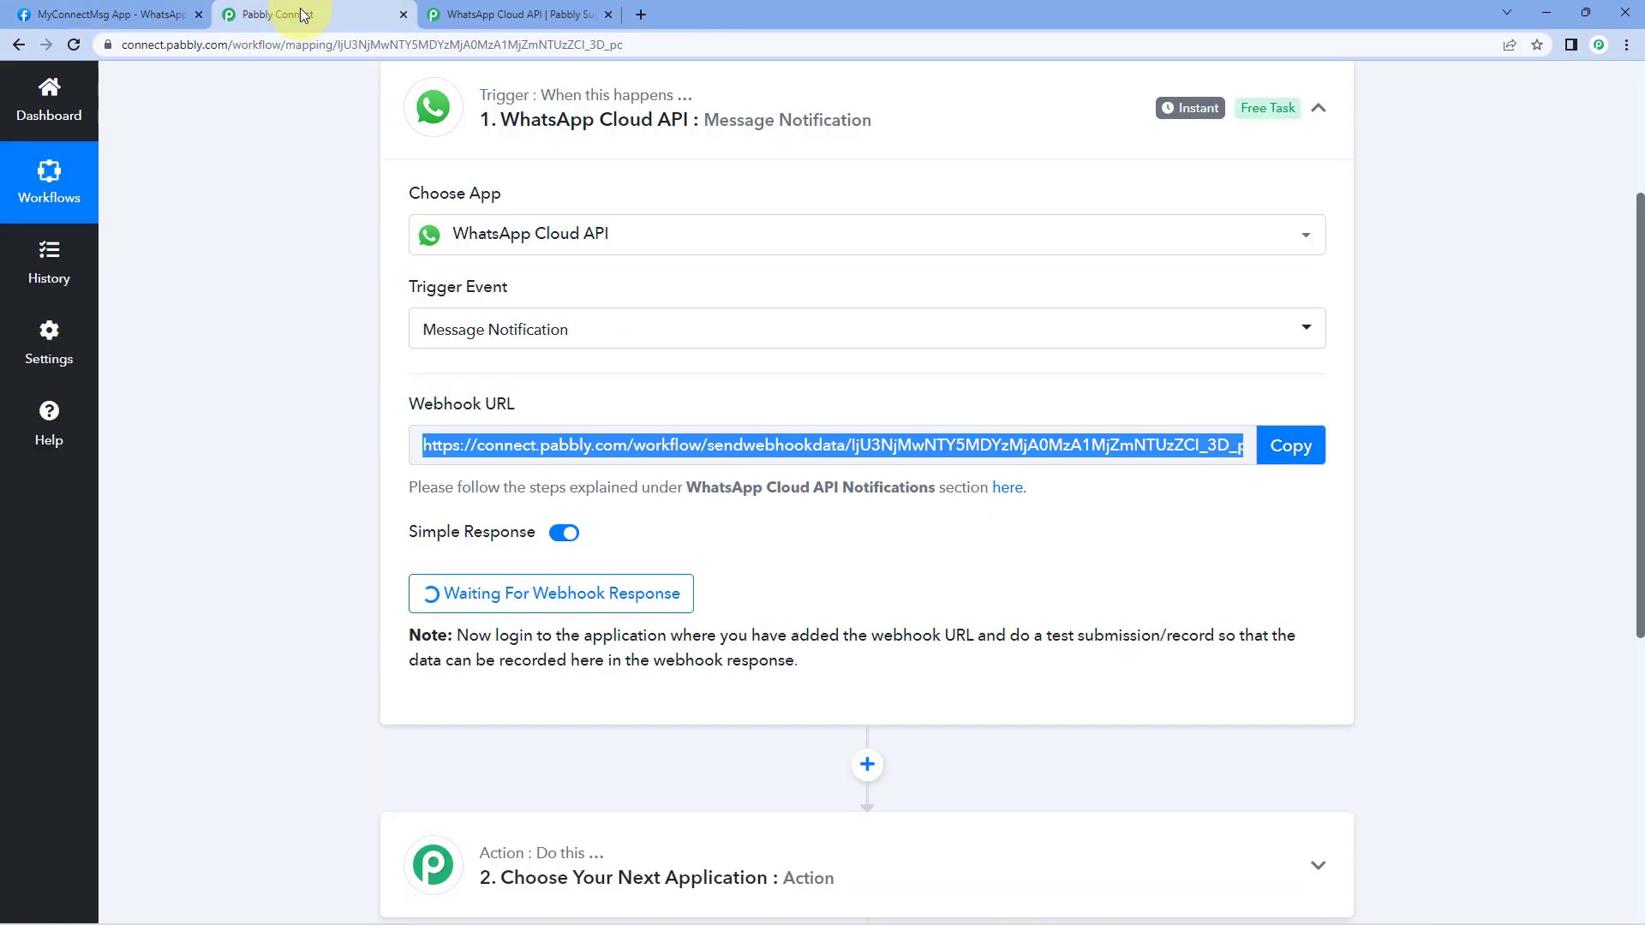
{"action": "left_click", "coordinate": [1291, 446]}
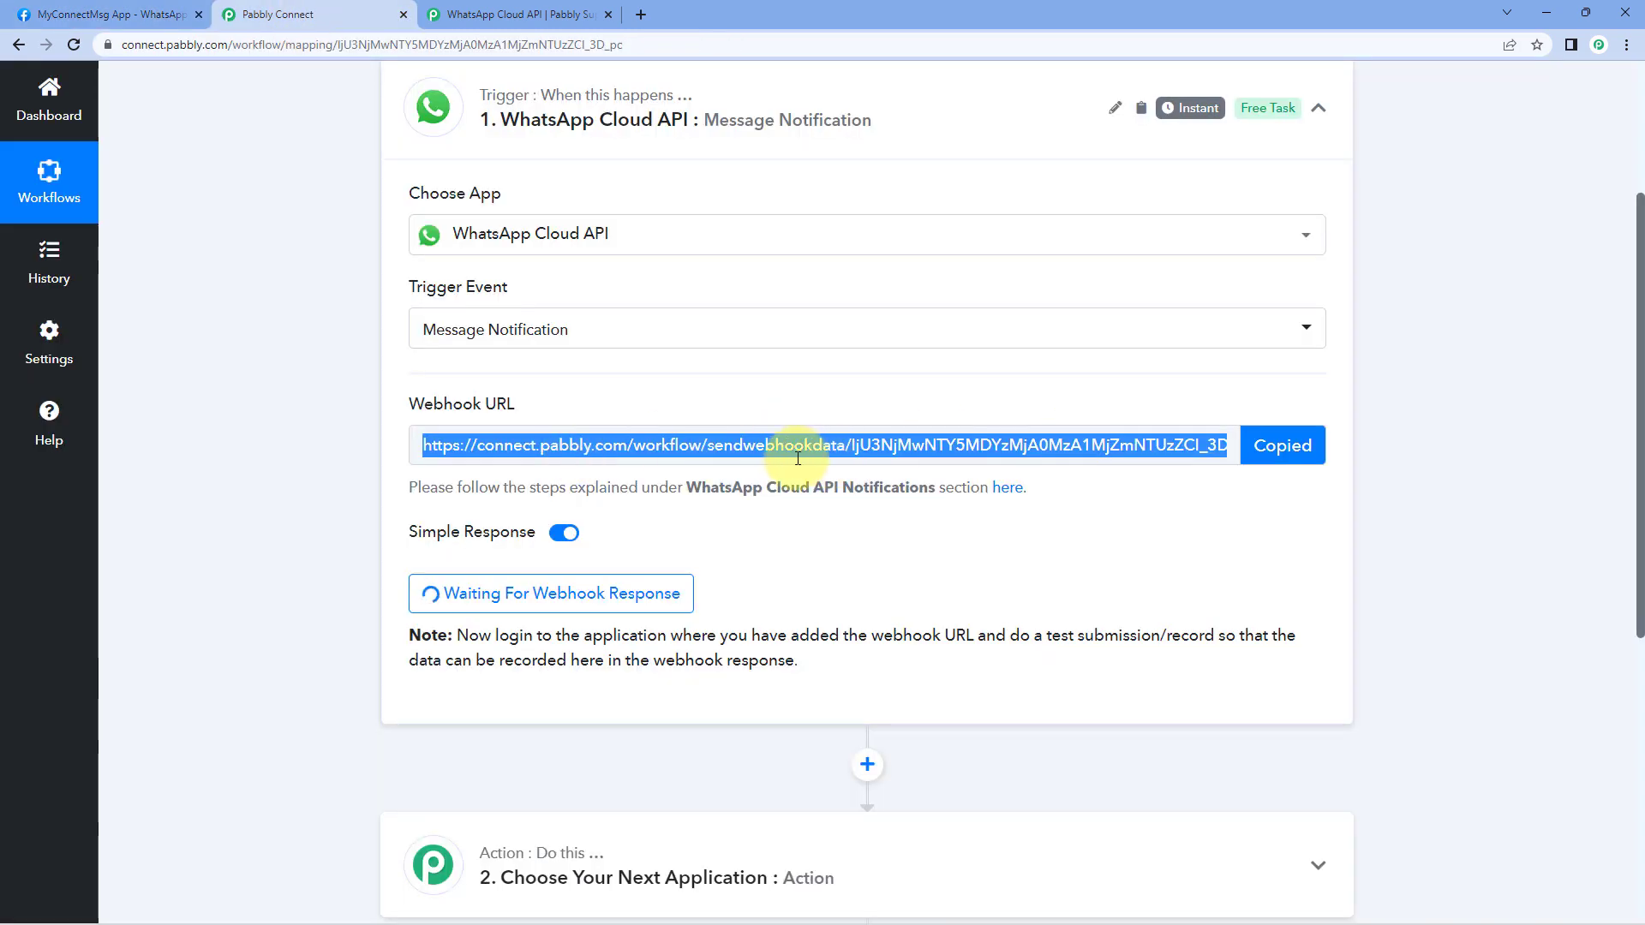
{"action": "left_click", "coordinate": [129, 13]}
{"action": "right_click", "coordinate": [593, 380]}
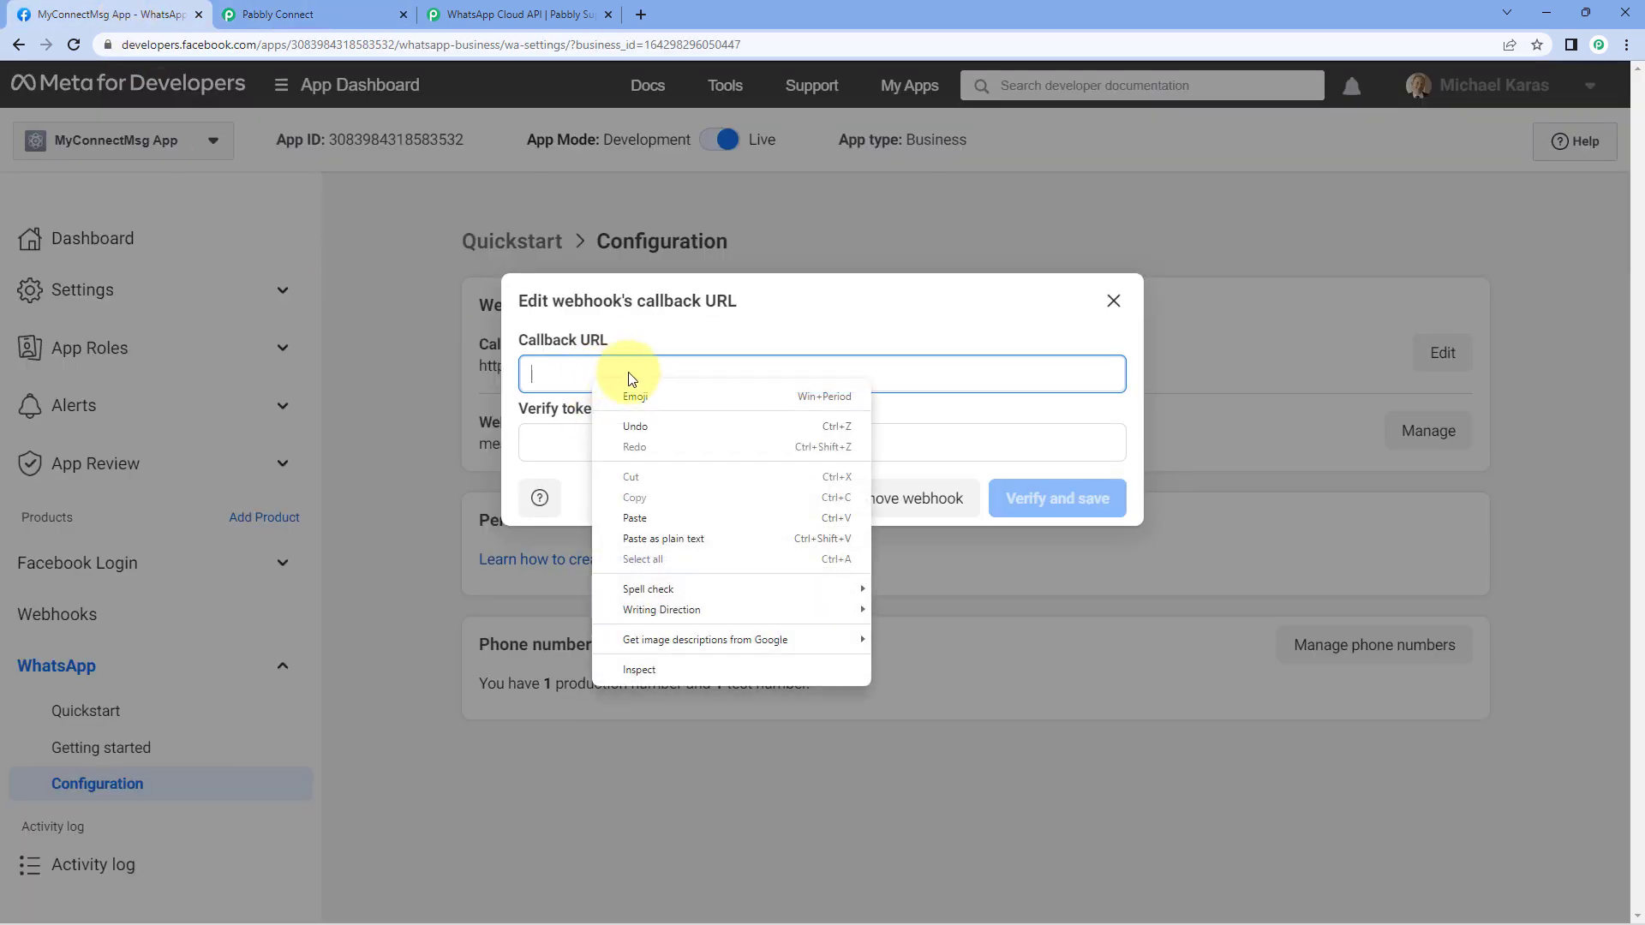
{"action": "left_click", "coordinate": [661, 516]}
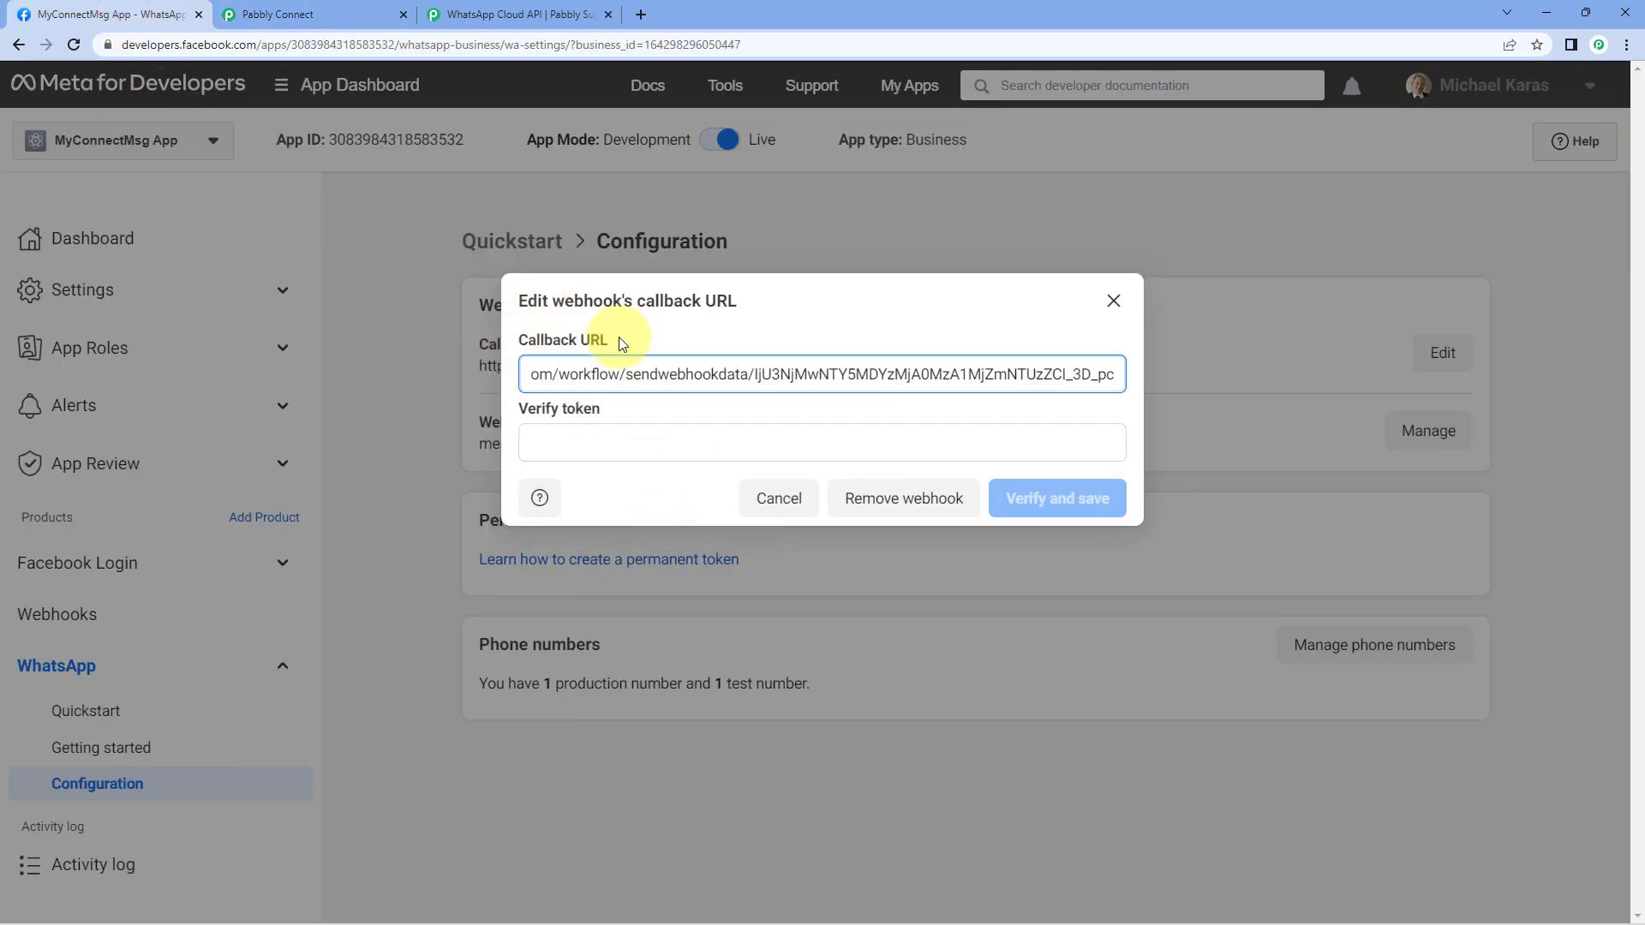
- Copy the verify token given in step 3 of the Pabbly forum instructions
{"action": "left_click", "coordinate": [590, 439]}
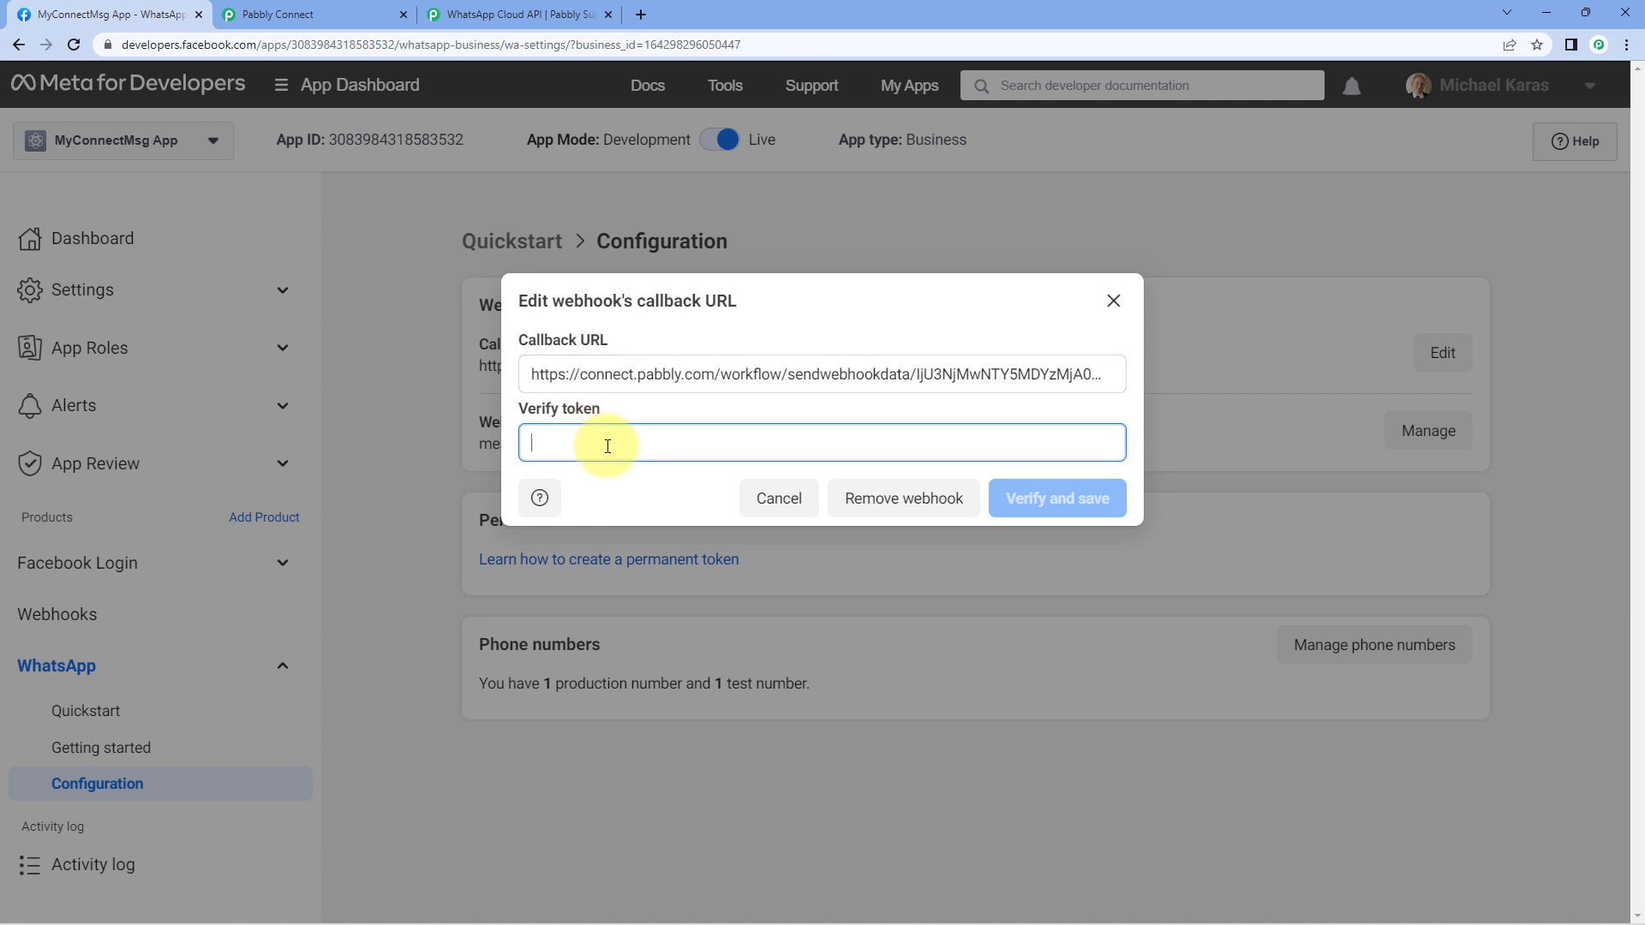
{"action": "left_click", "coordinate": [547, 16]}
{"action": "scroll", "coordinate": [1058, 326], "scroll_direction": "down", "scroll_amount": 2}
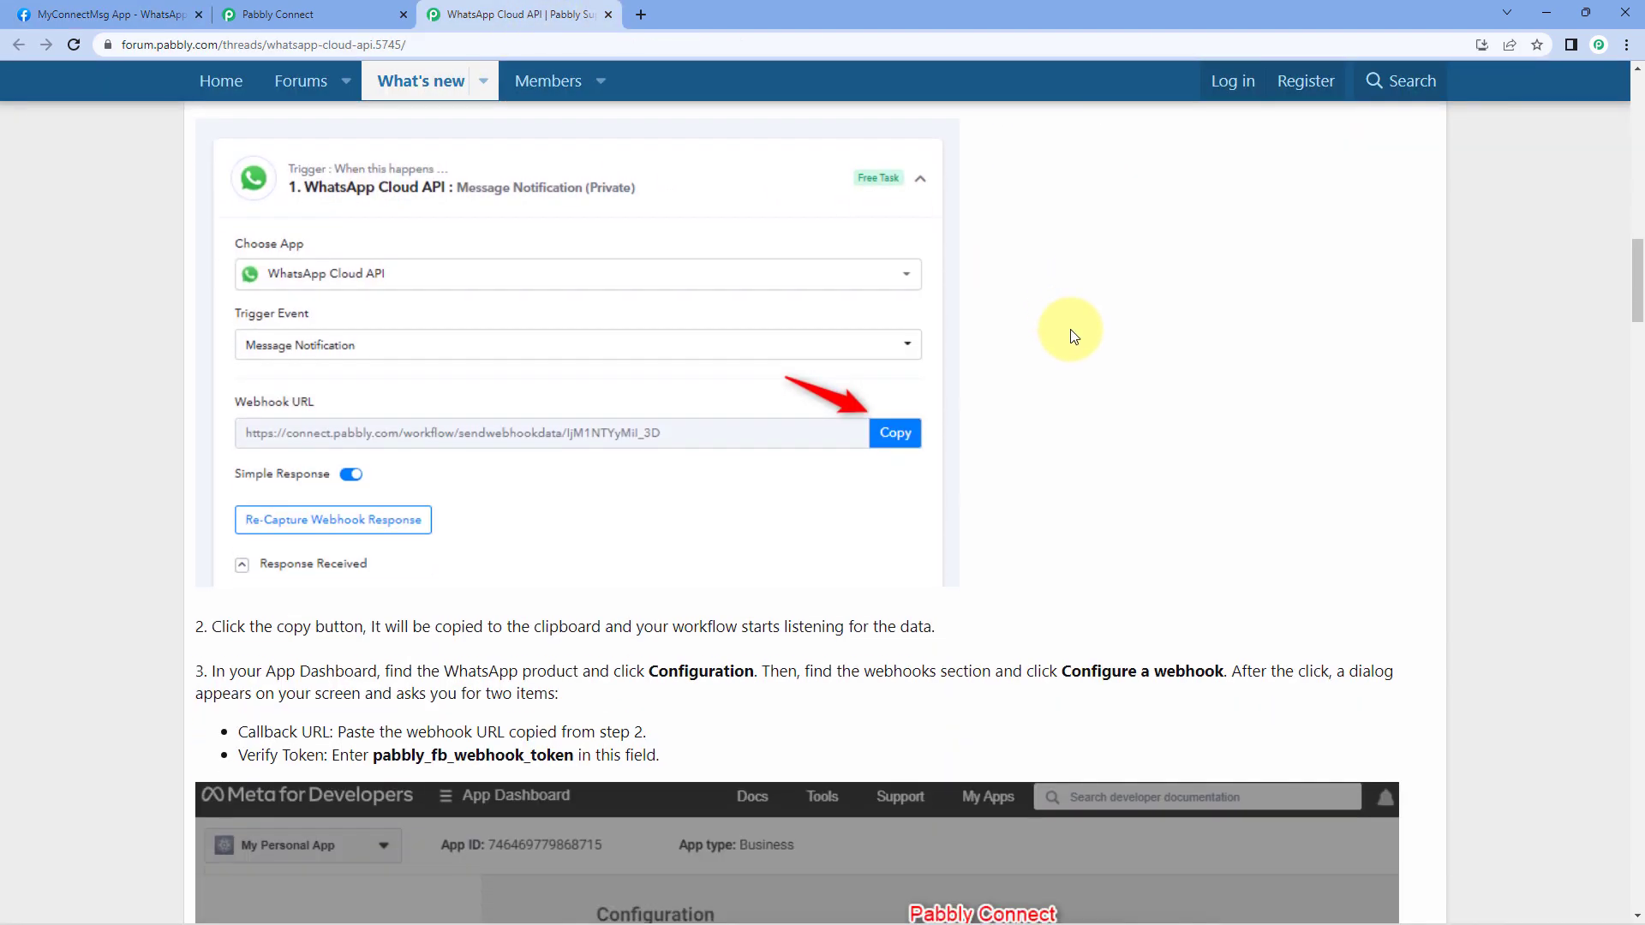
{"action": "scroll", "coordinate": [1070, 329], "scroll_direction": "up", "scroll_amount": 3}
{"action": "scroll", "coordinate": [1070, 334], "scroll_direction": "down", "scroll_amount": 1}
{"action": "scroll", "coordinate": [1067, 339], "scroll_direction": "down", "scroll_amount": 5}
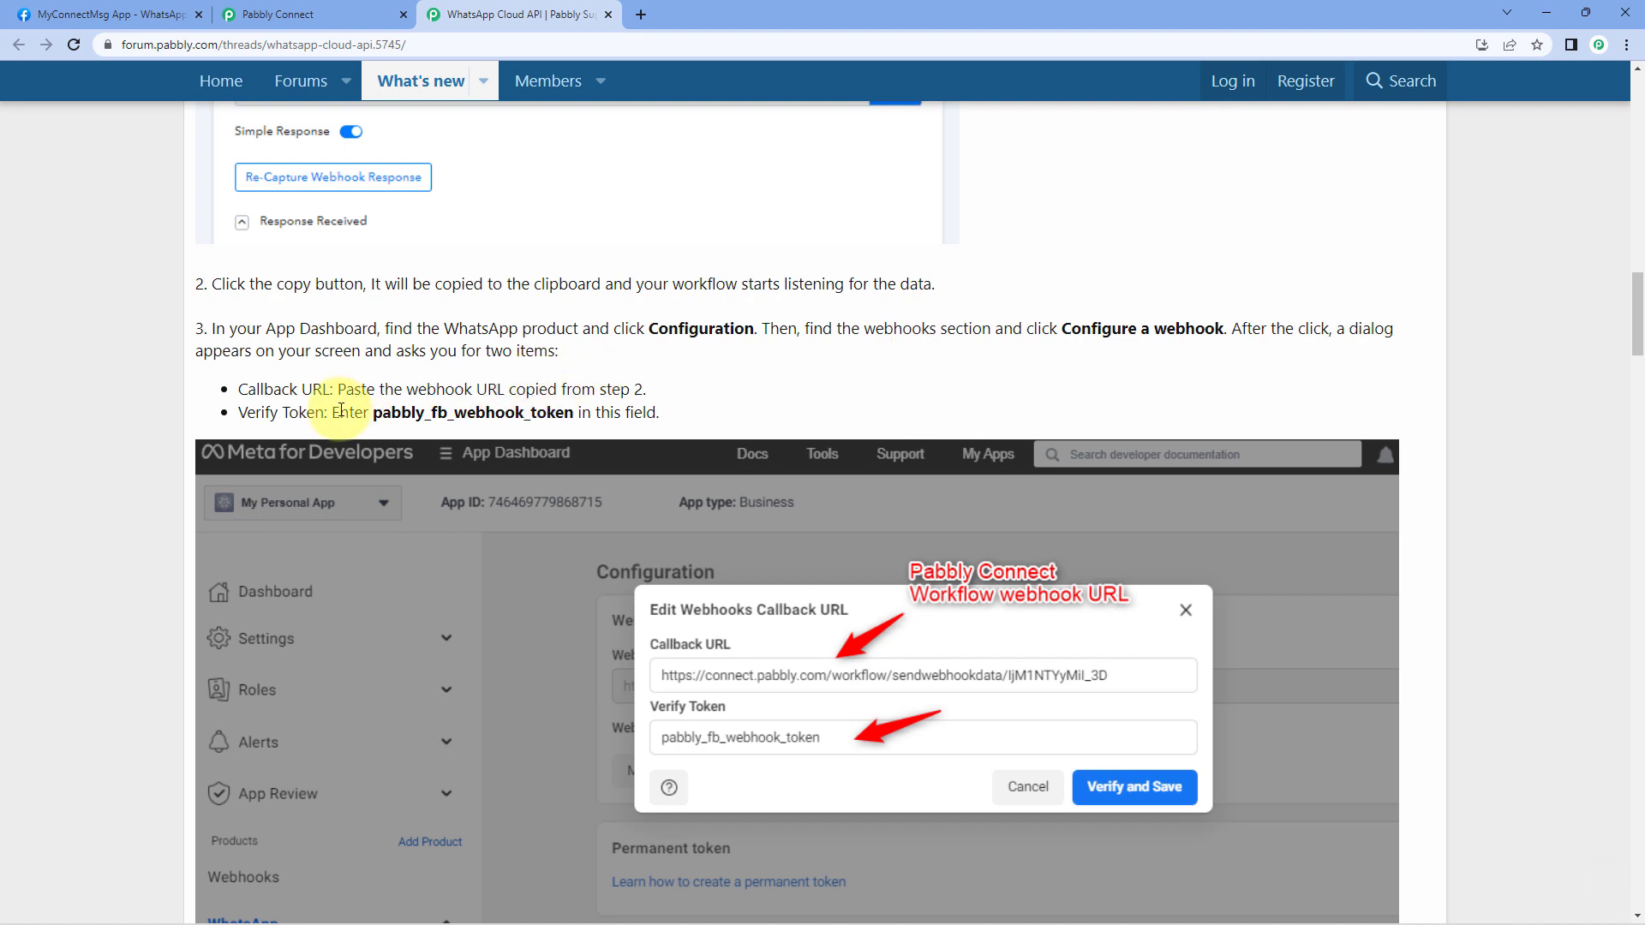
{"action": "double_click", "coordinate": [374, 420]}
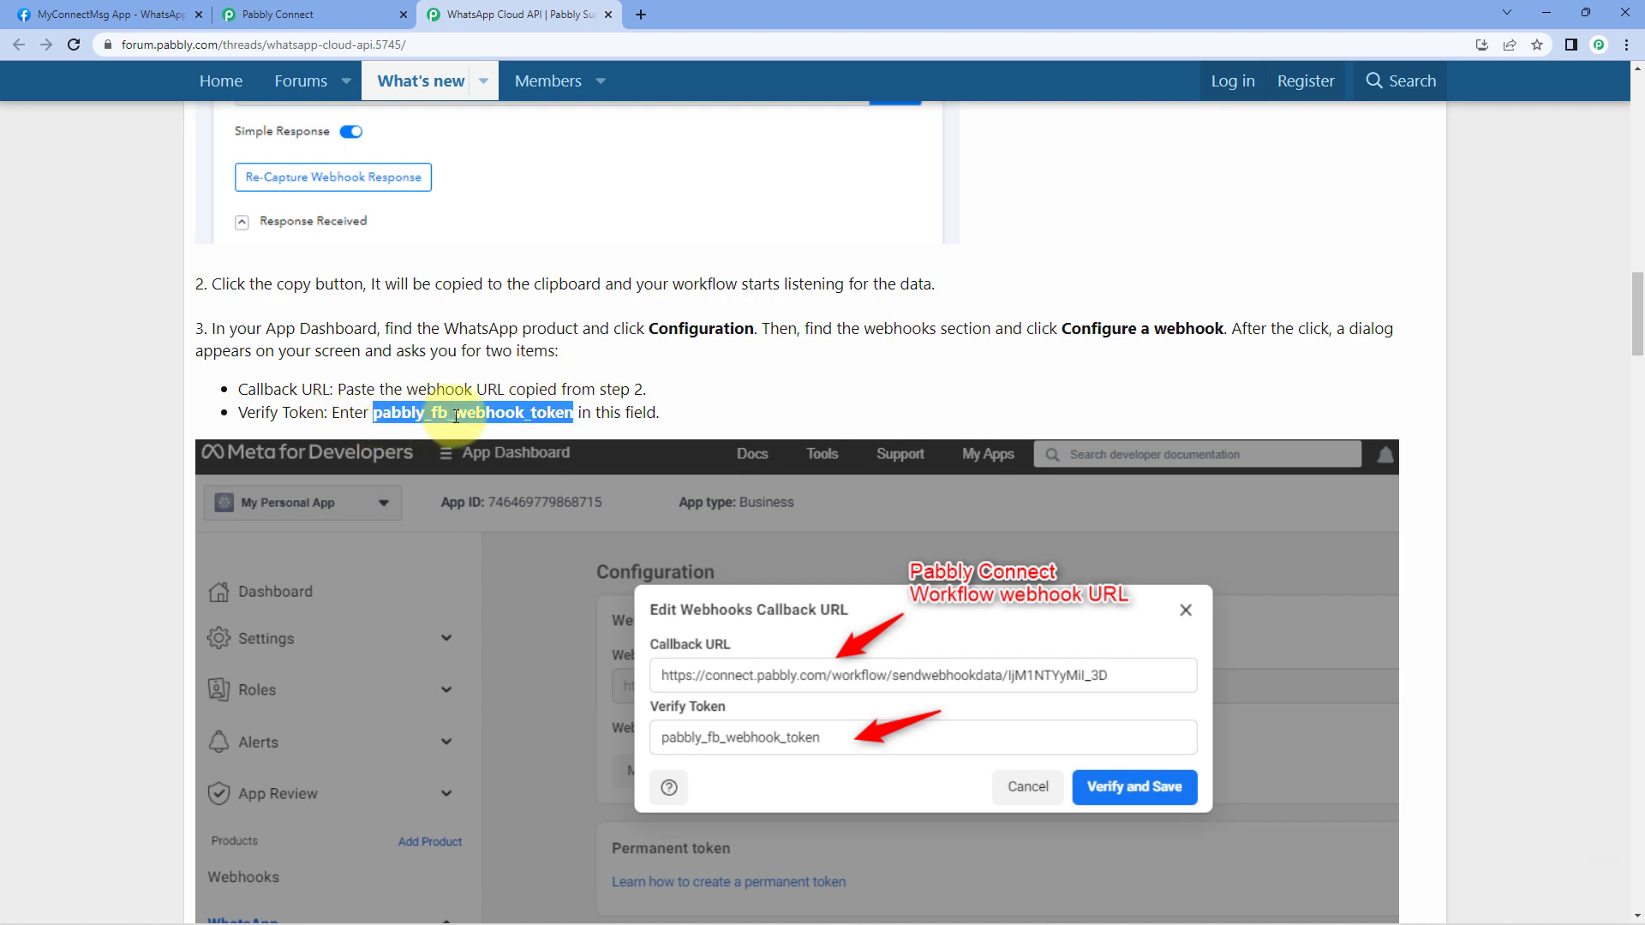
{"action": "right_click", "coordinate": [533, 413]}
{"action": "left_click", "coordinate": [572, 447]}
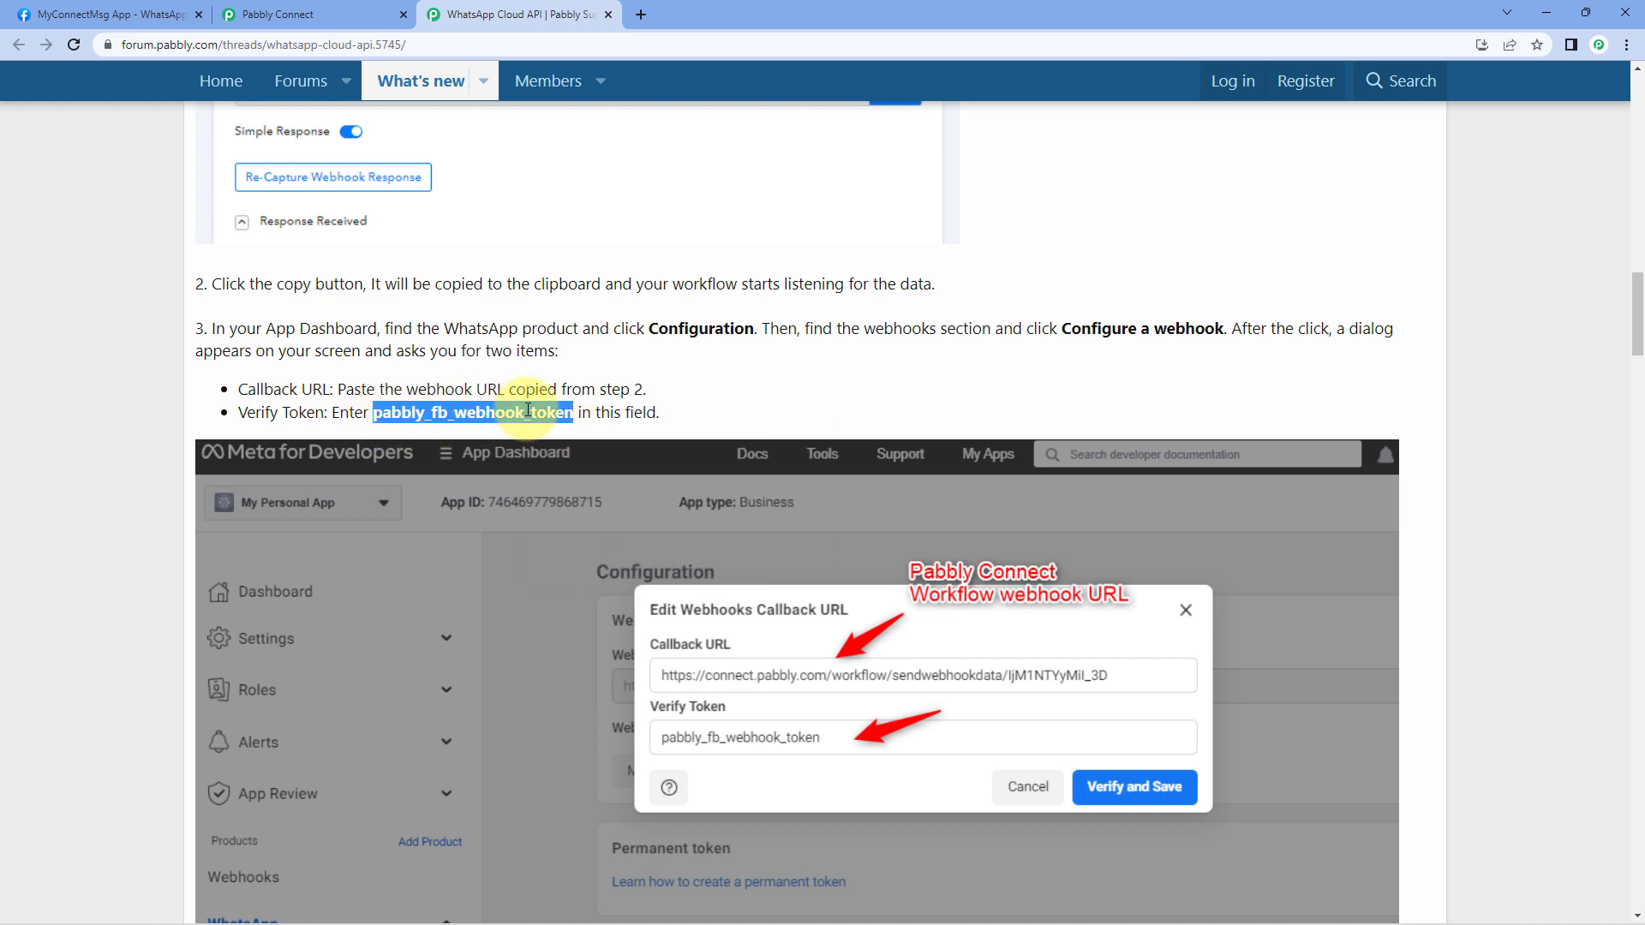
- Paste the verify token into the webhook's Verify token field in Meta for Developers, verify and save, and return to the Pabbly Connect workflow
{"action": "left_click", "coordinate": [150, 11]}
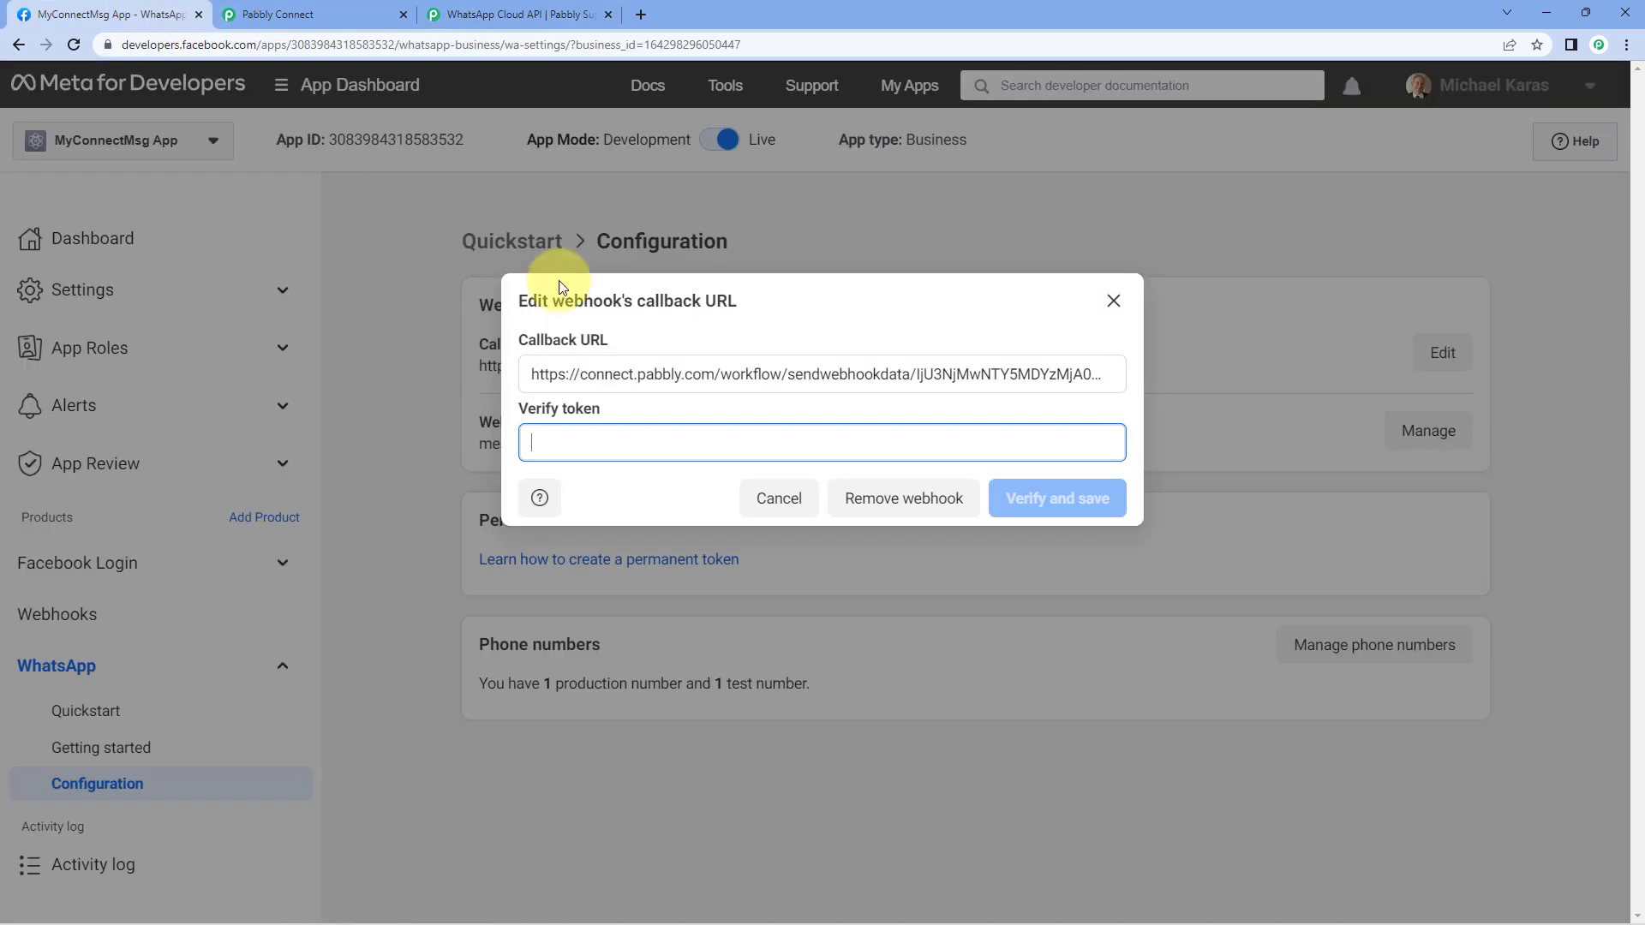
{"action": "right_click", "coordinate": [603, 436]}
{"action": "left_click", "coordinate": [646, 578]}
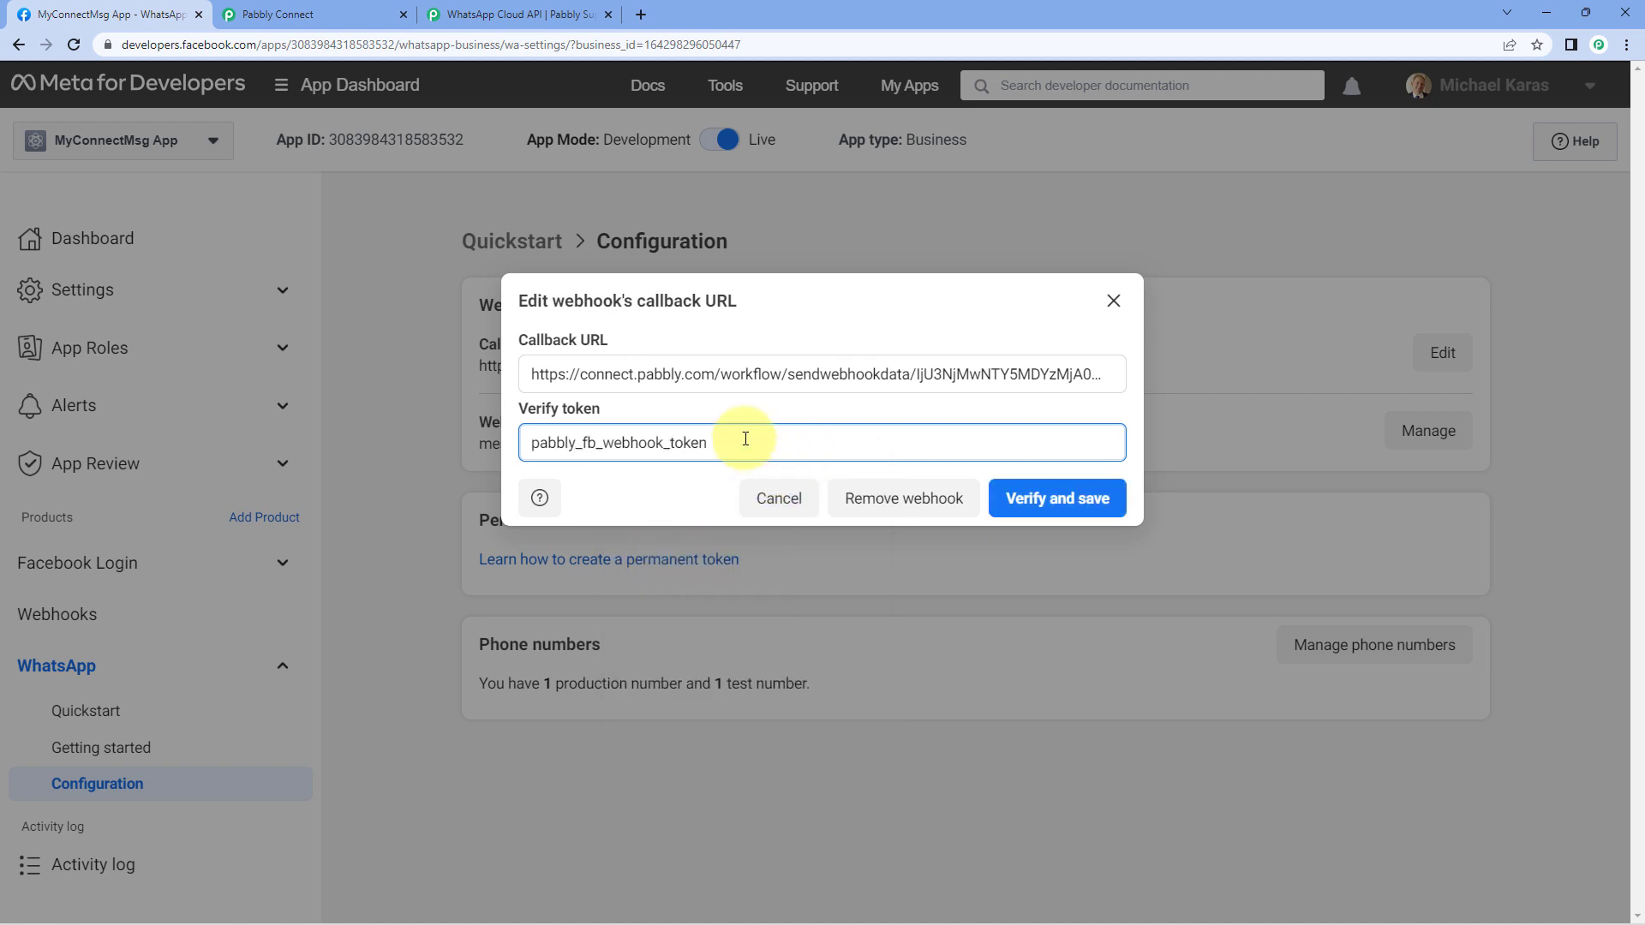
{"action": "left_click", "coordinate": [1054, 505]}
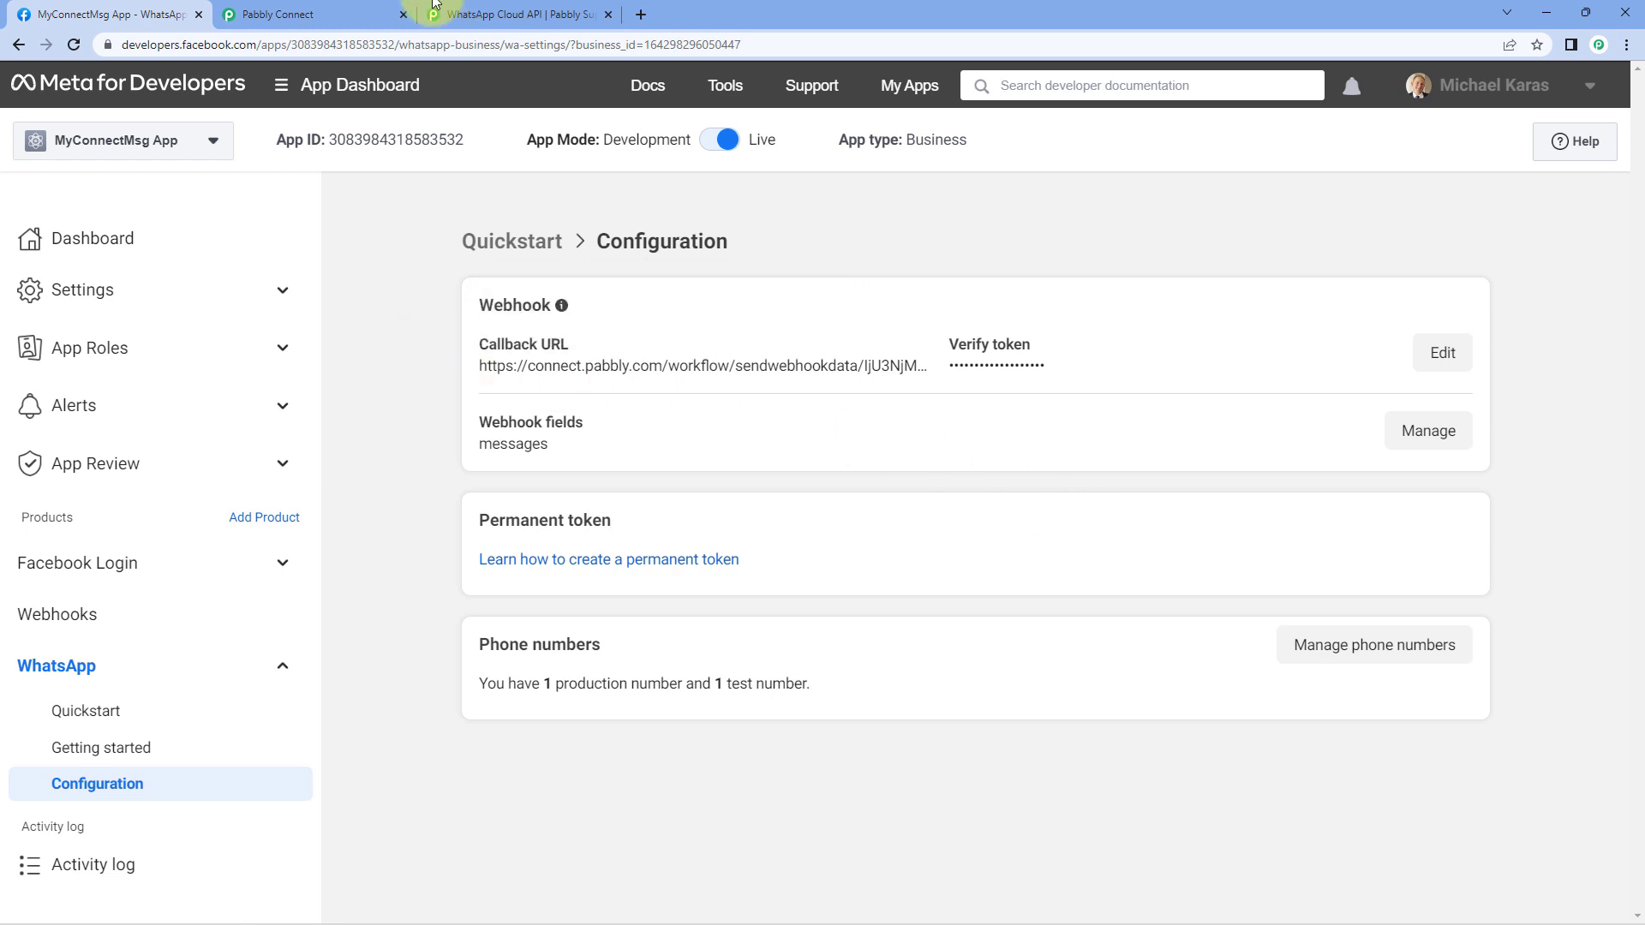
{"action": "left_click", "coordinate": [332, 14]}
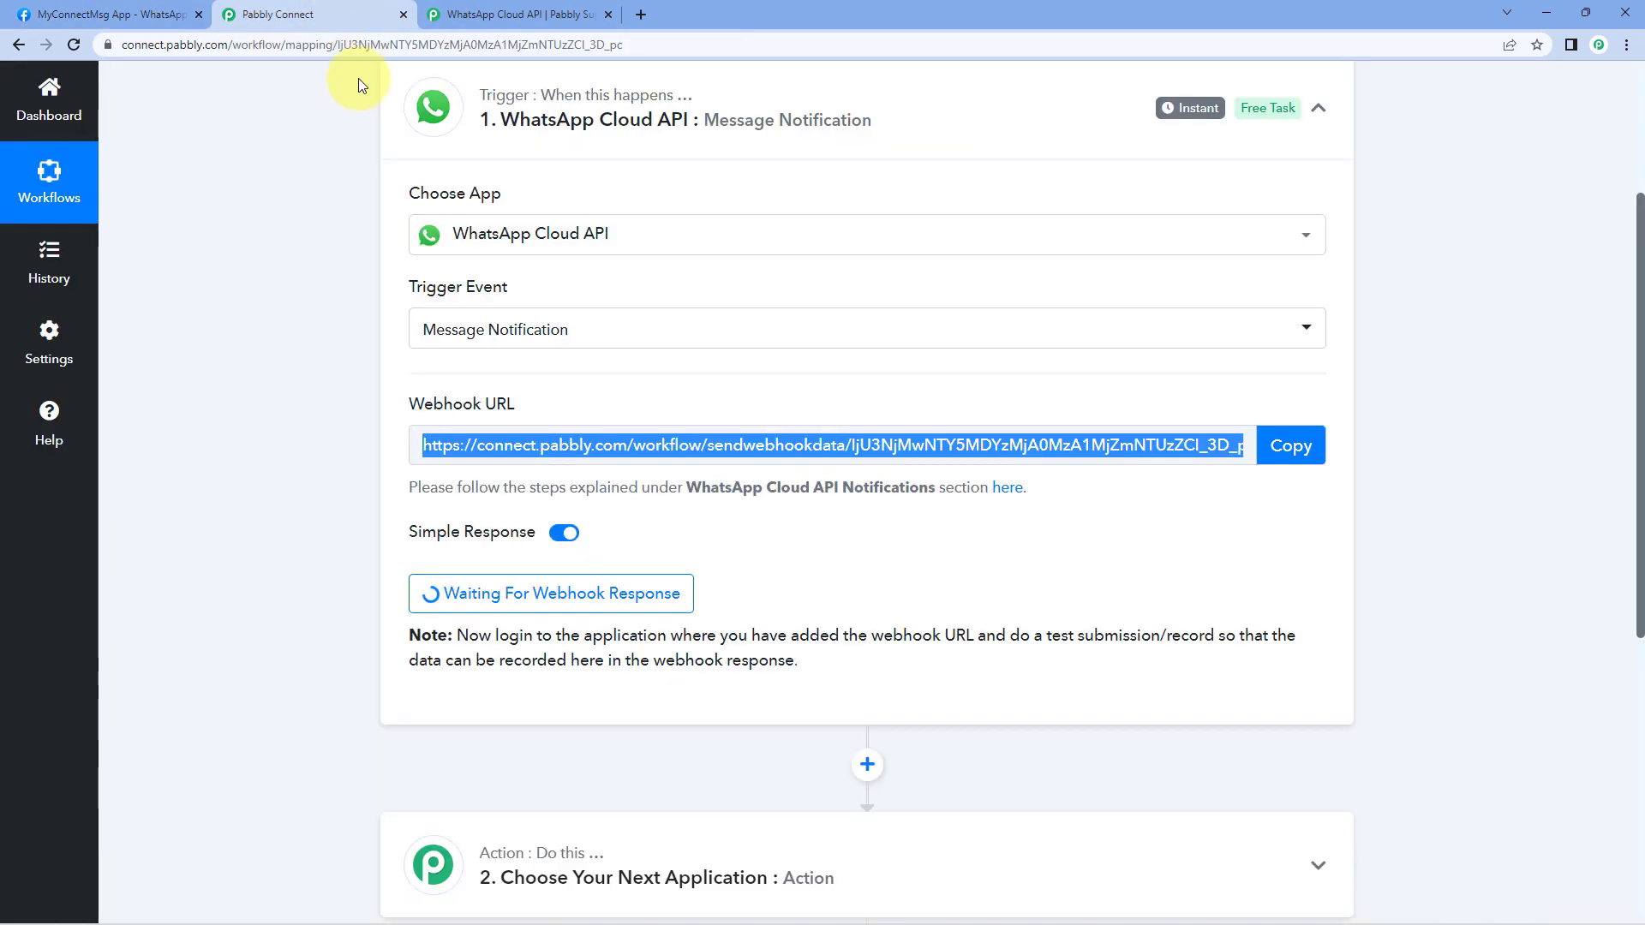
- Open WhatsApp Web (web.whatsapp.com) in a new browser tab
{"action": "left_click", "coordinate": [316, 321]}
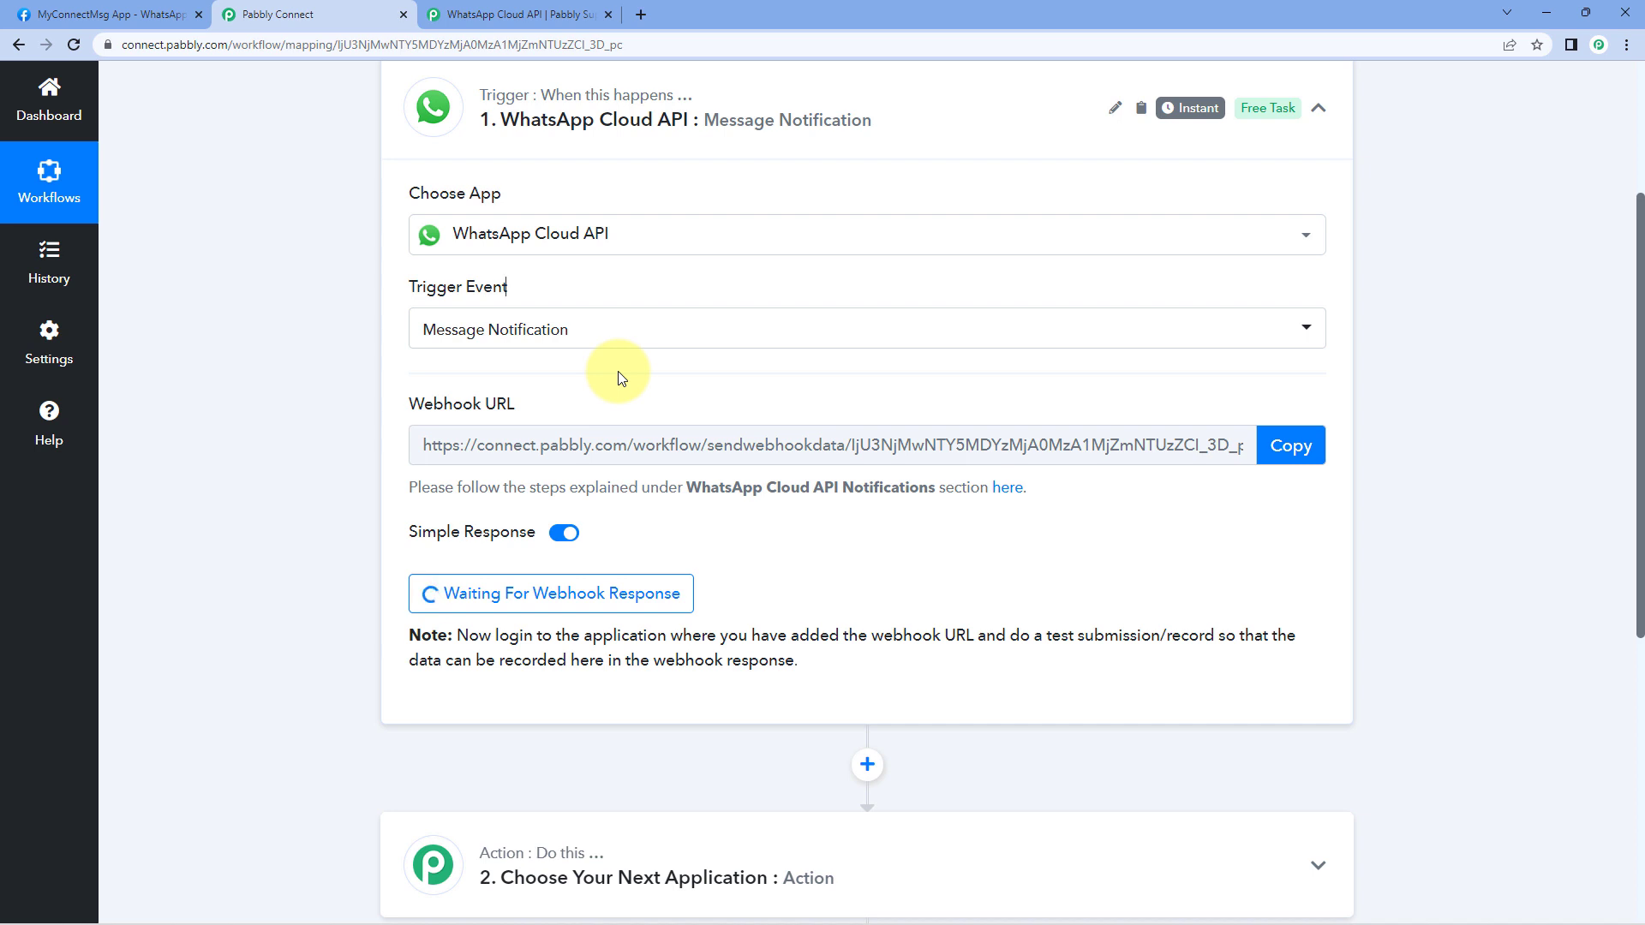
{"action": "left_click", "coordinate": [640, 13]}
{"action": "type", "text": "web.whatsapp.com"}
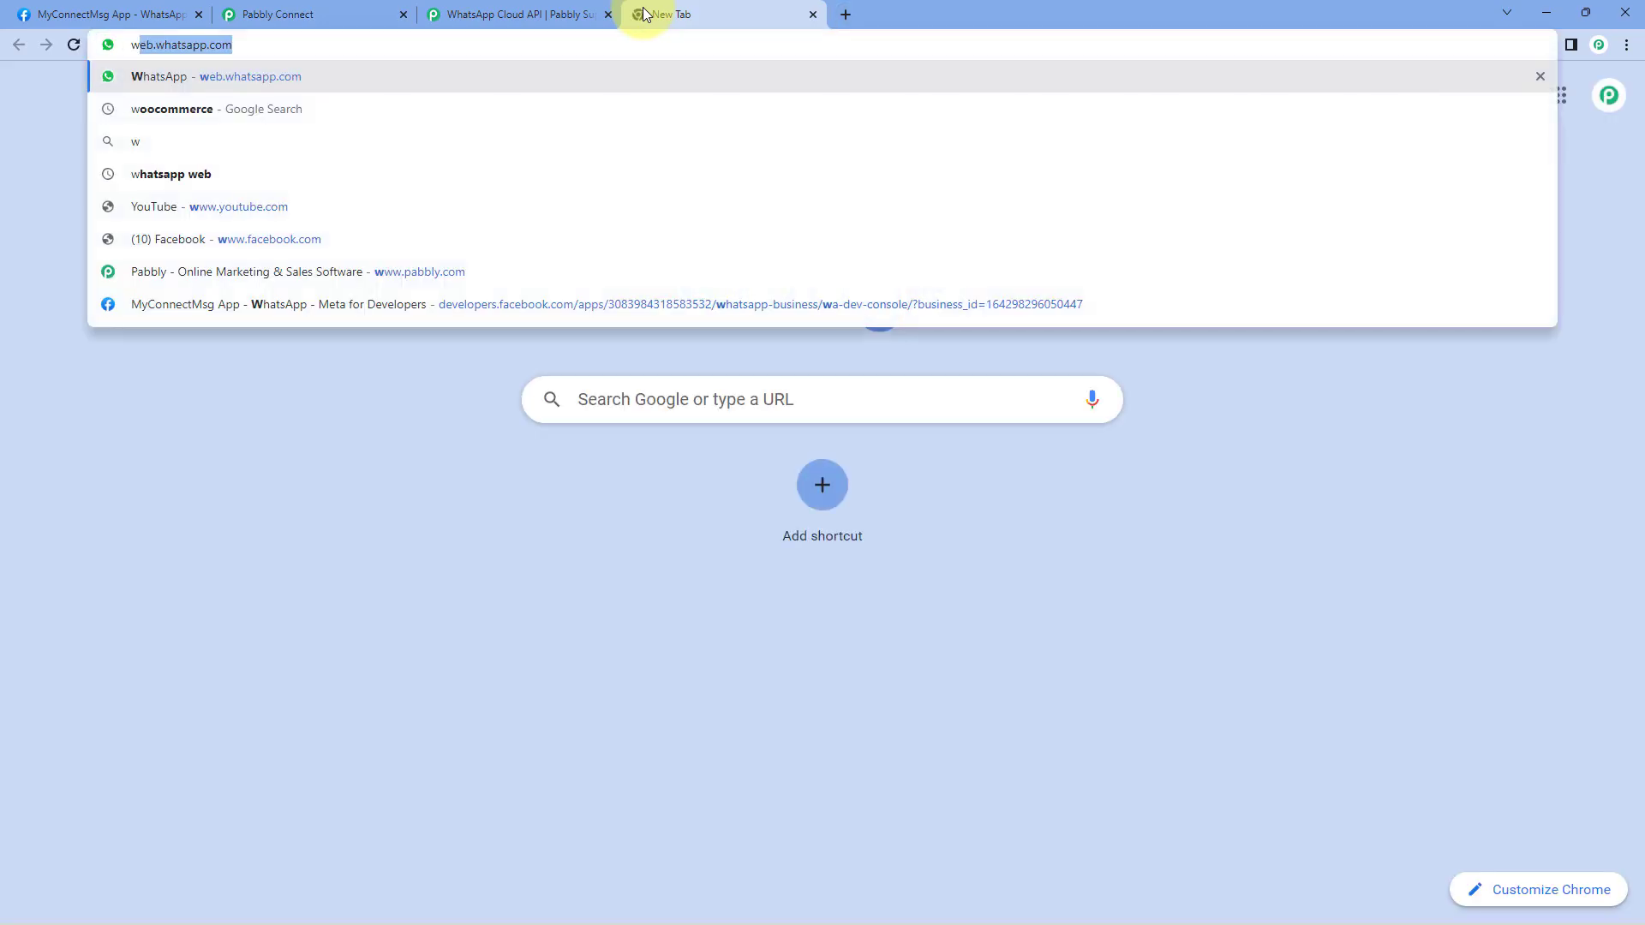
{"action": "key", "text": "Return"}
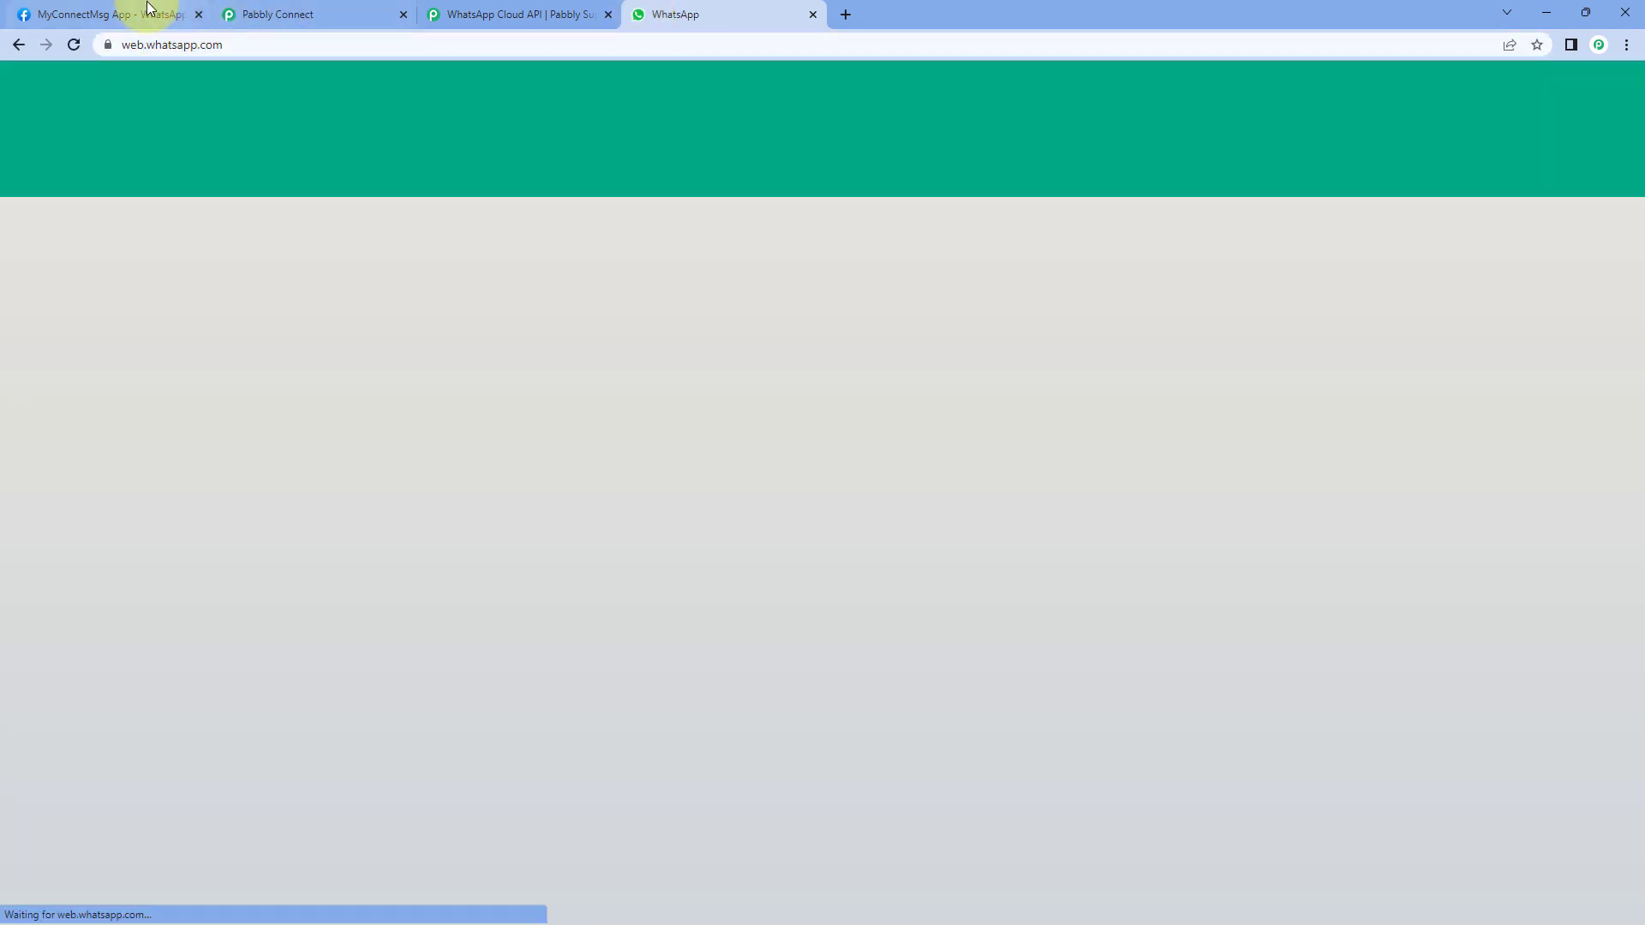
{"action": "left_click", "coordinate": [149, 11]}
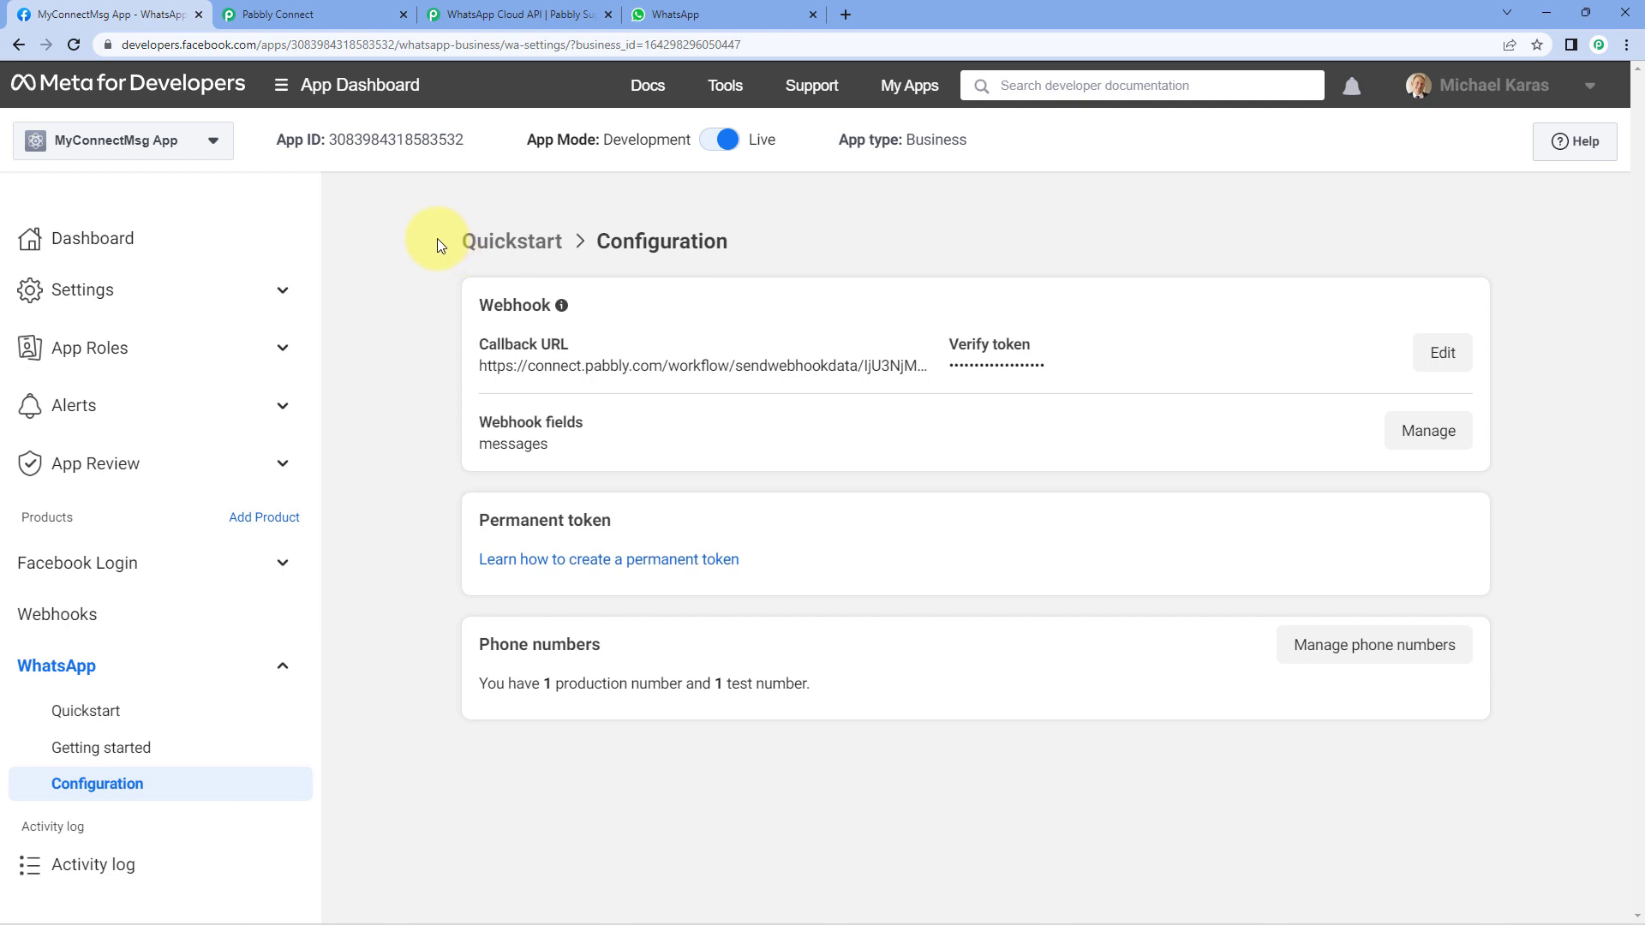
{"action": "left_click", "coordinate": [716, 24]}
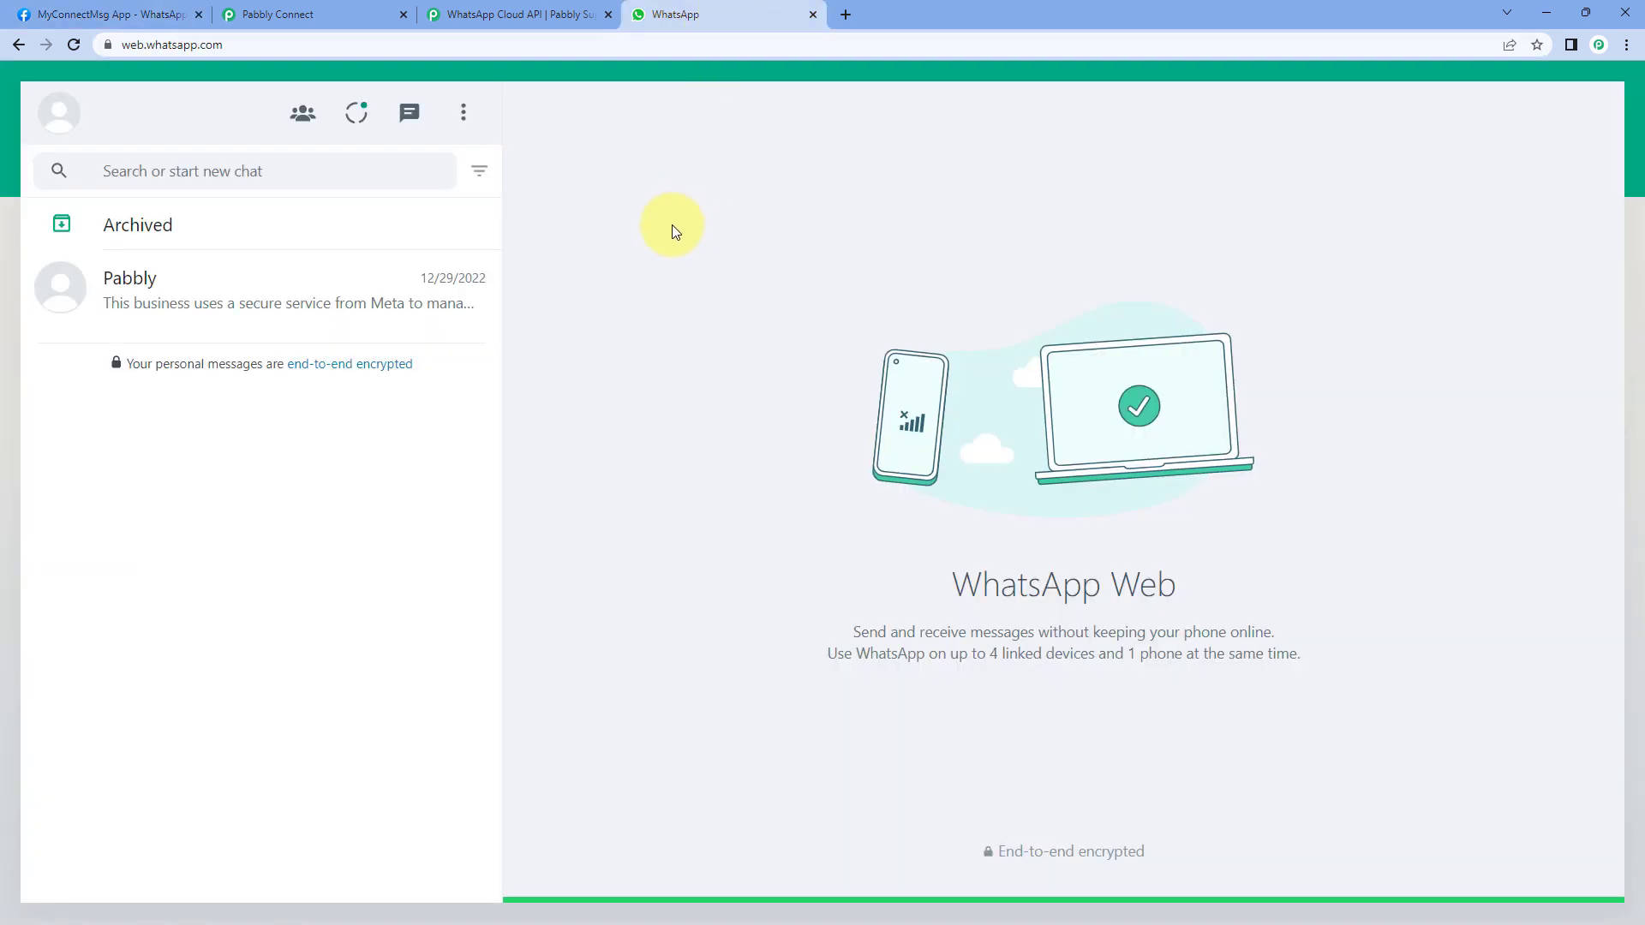
- Send the test message "Hello, we are just testing." in the Pabbly chat on WhatsApp Web
{"action": "left_click", "coordinate": [256, 302]}
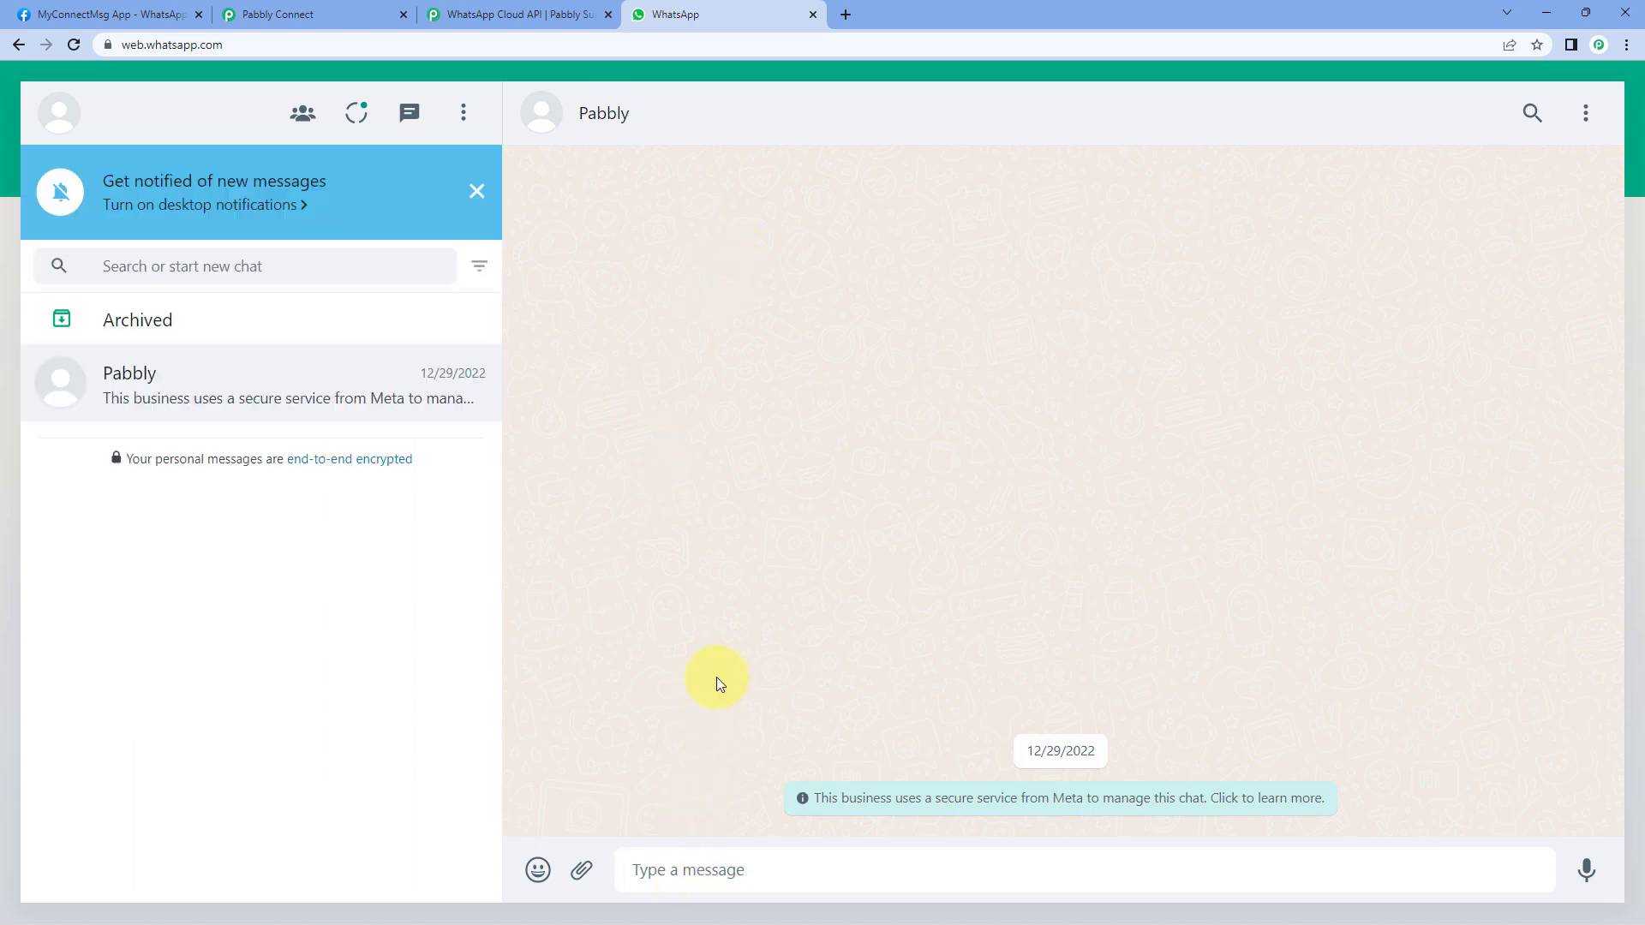
{"action": "type", "text": "Hel"}
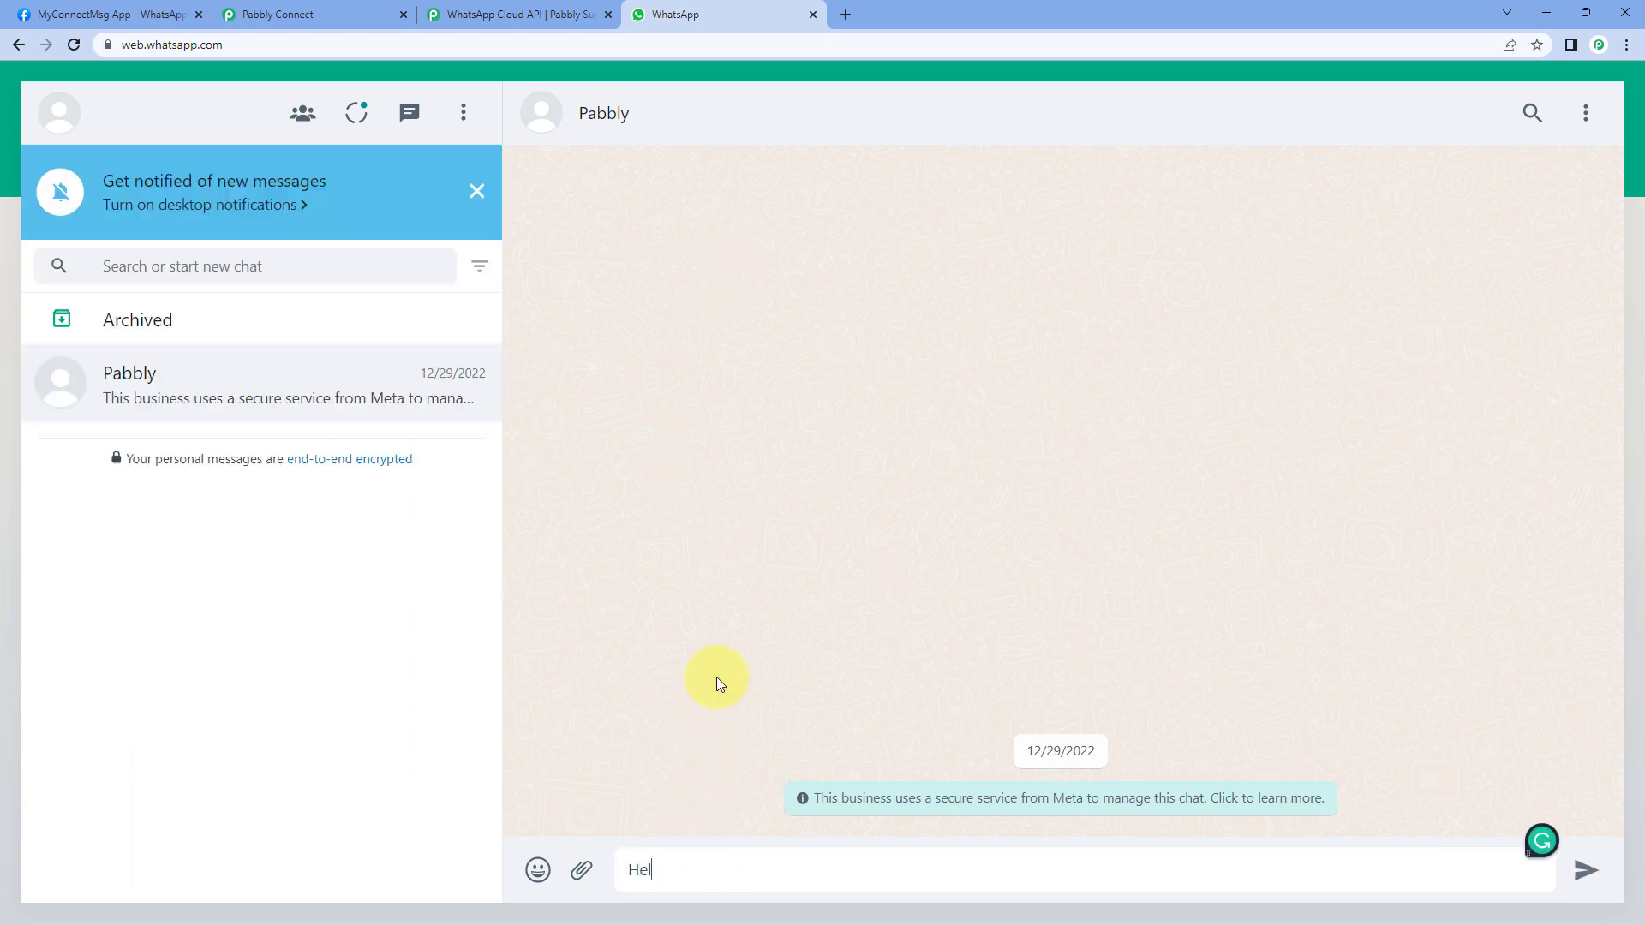
{"action": "type", "text": "lo, we are just testing."}
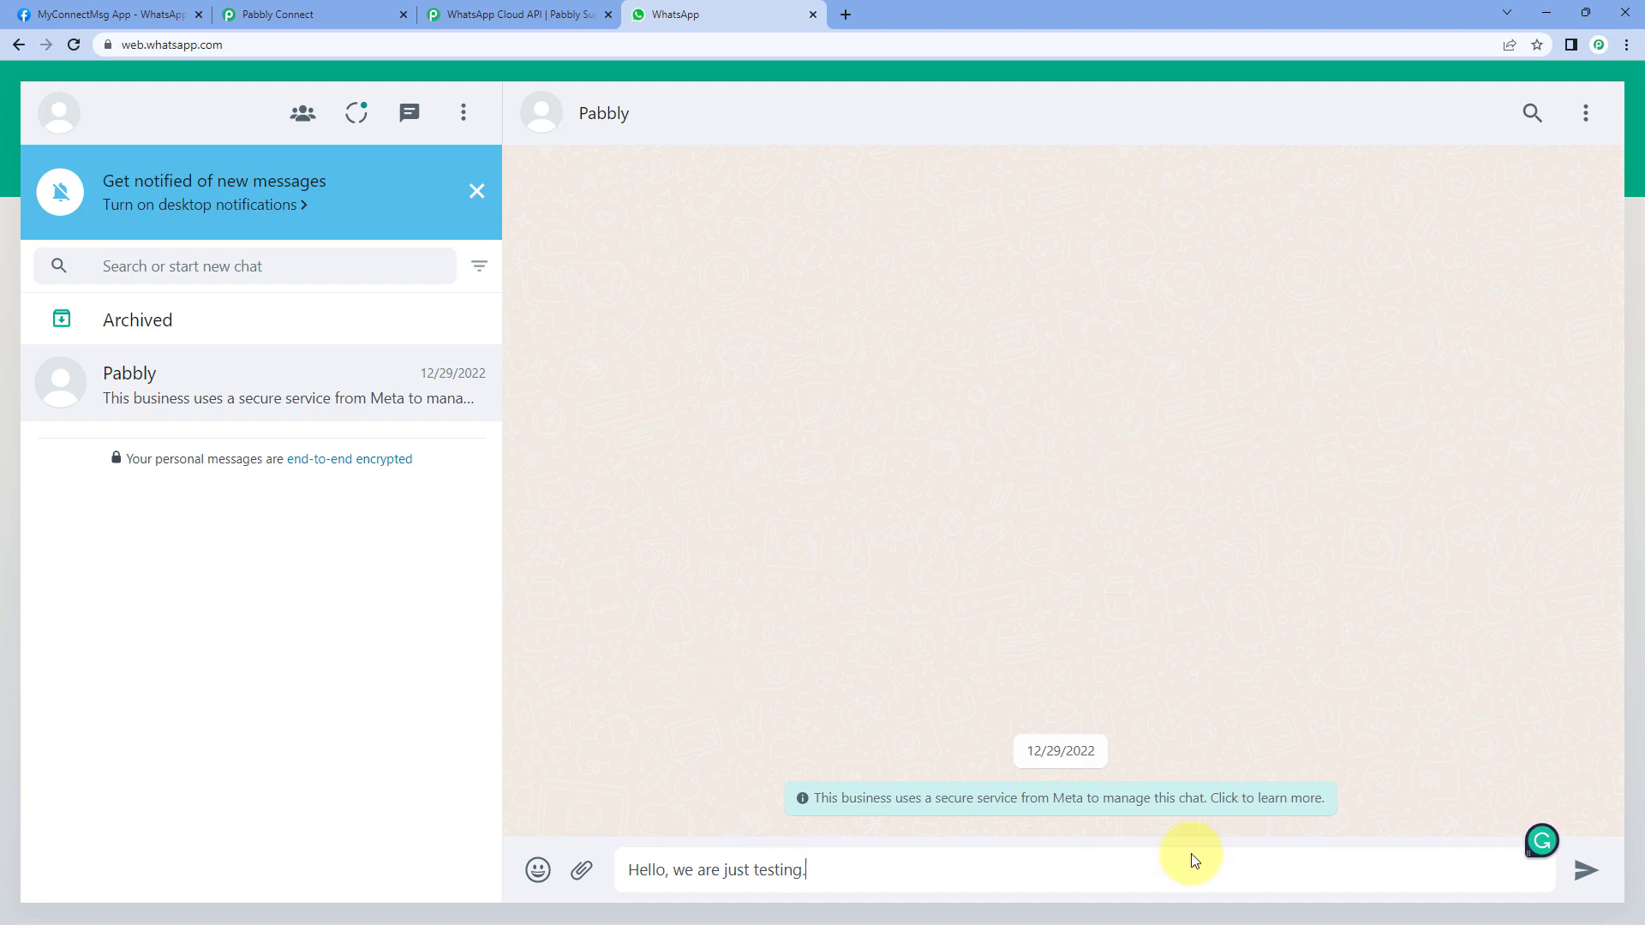
{"action": "left_click", "coordinate": [1585, 870]}
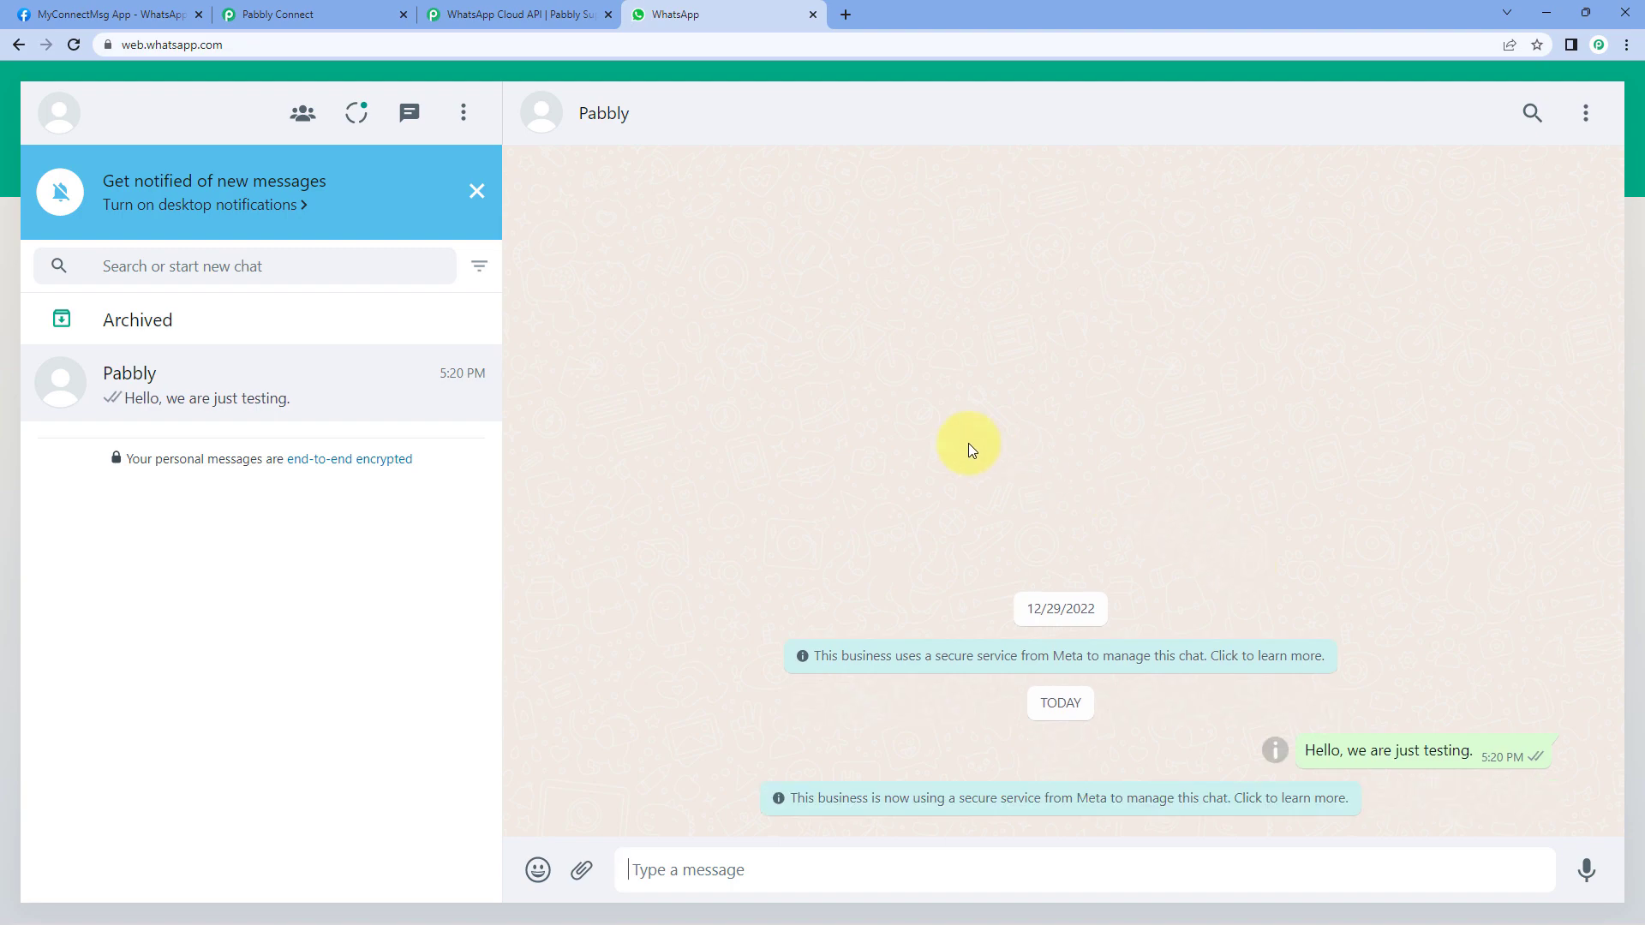
- Switch to the Pabbly Connect workflow and examine the type, timestamp, sender and text body in the trigger's received response
{"action": "left_click", "coordinate": [128, 15]}
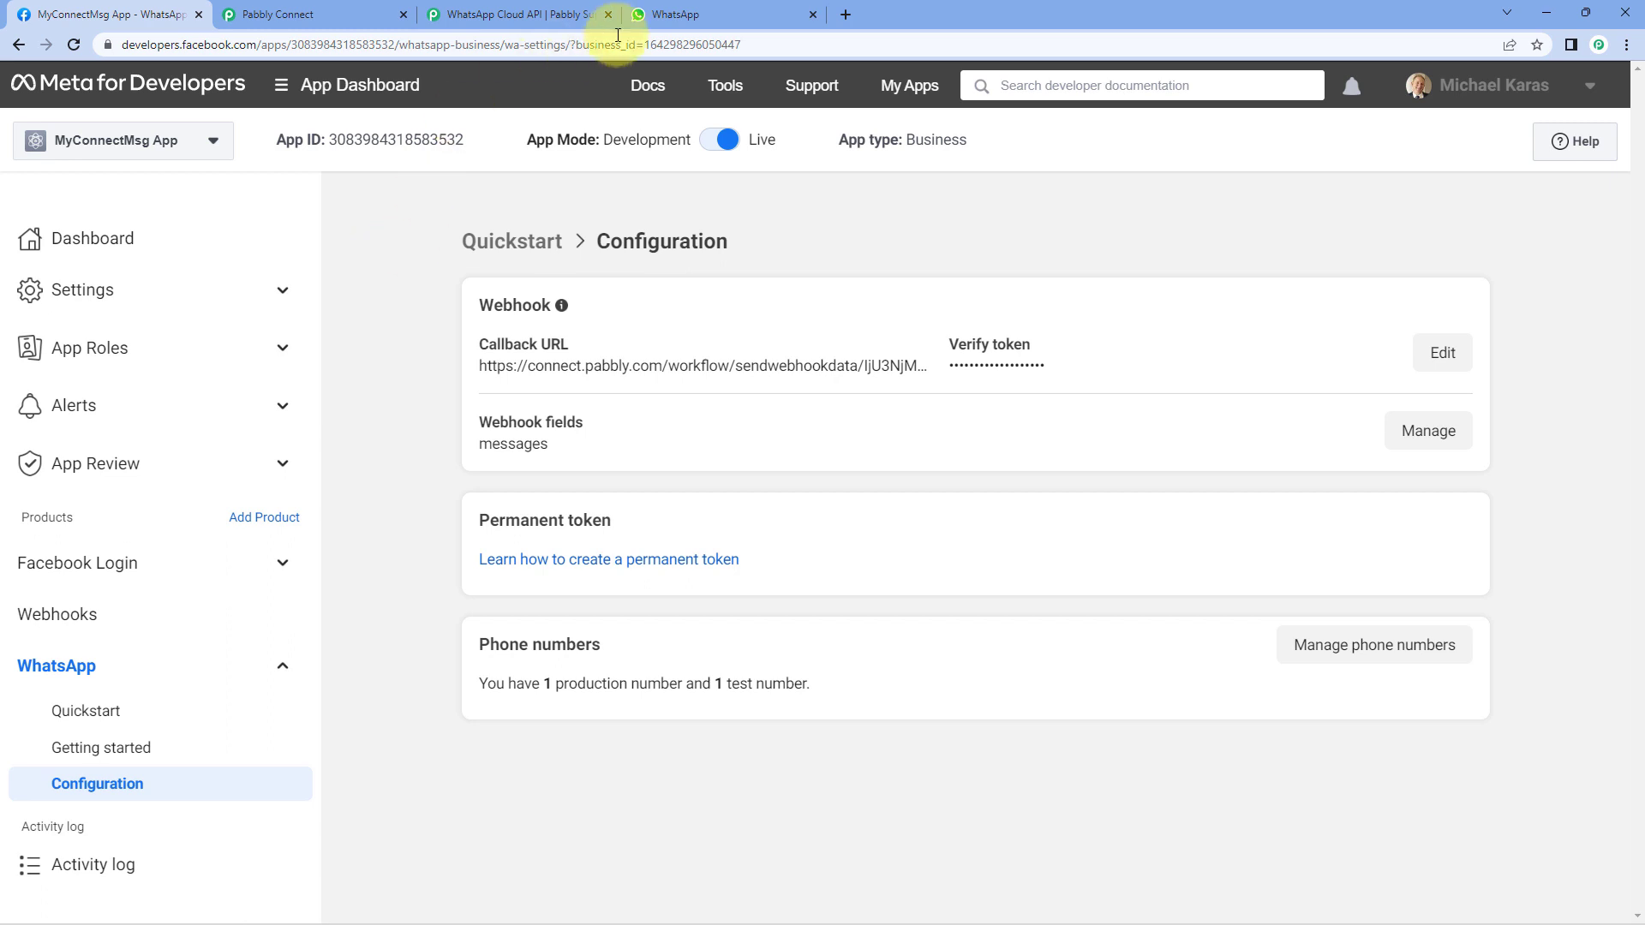
{"action": "left_click", "coordinate": [681, 16]}
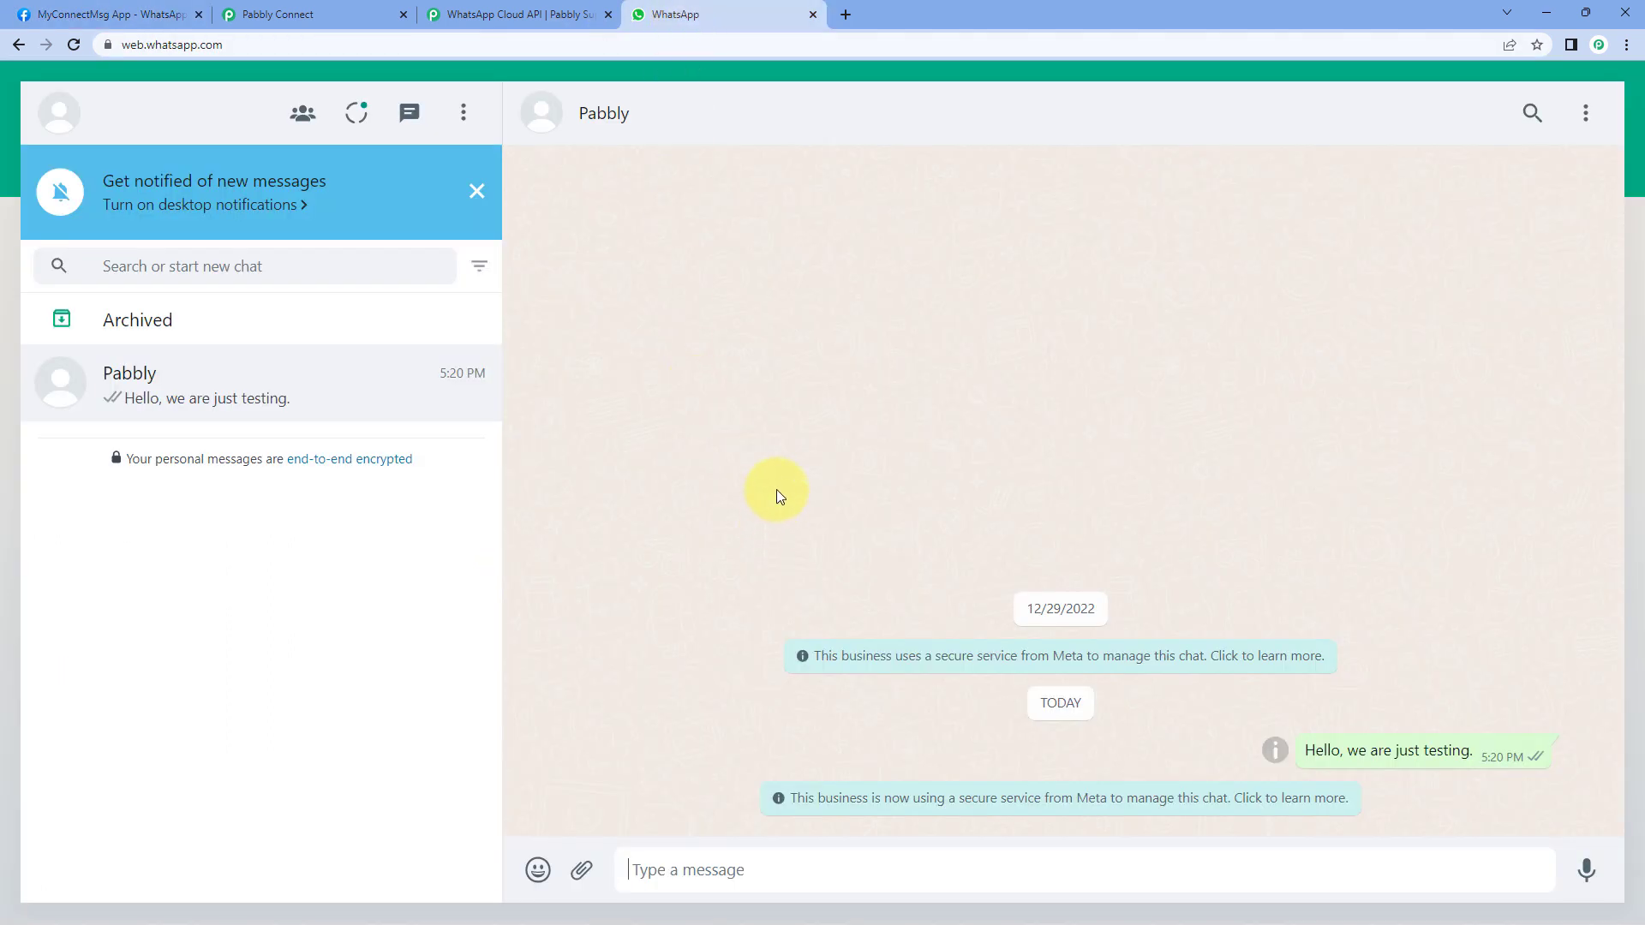
{"action": "left_click", "coordinate": [371, 12]}
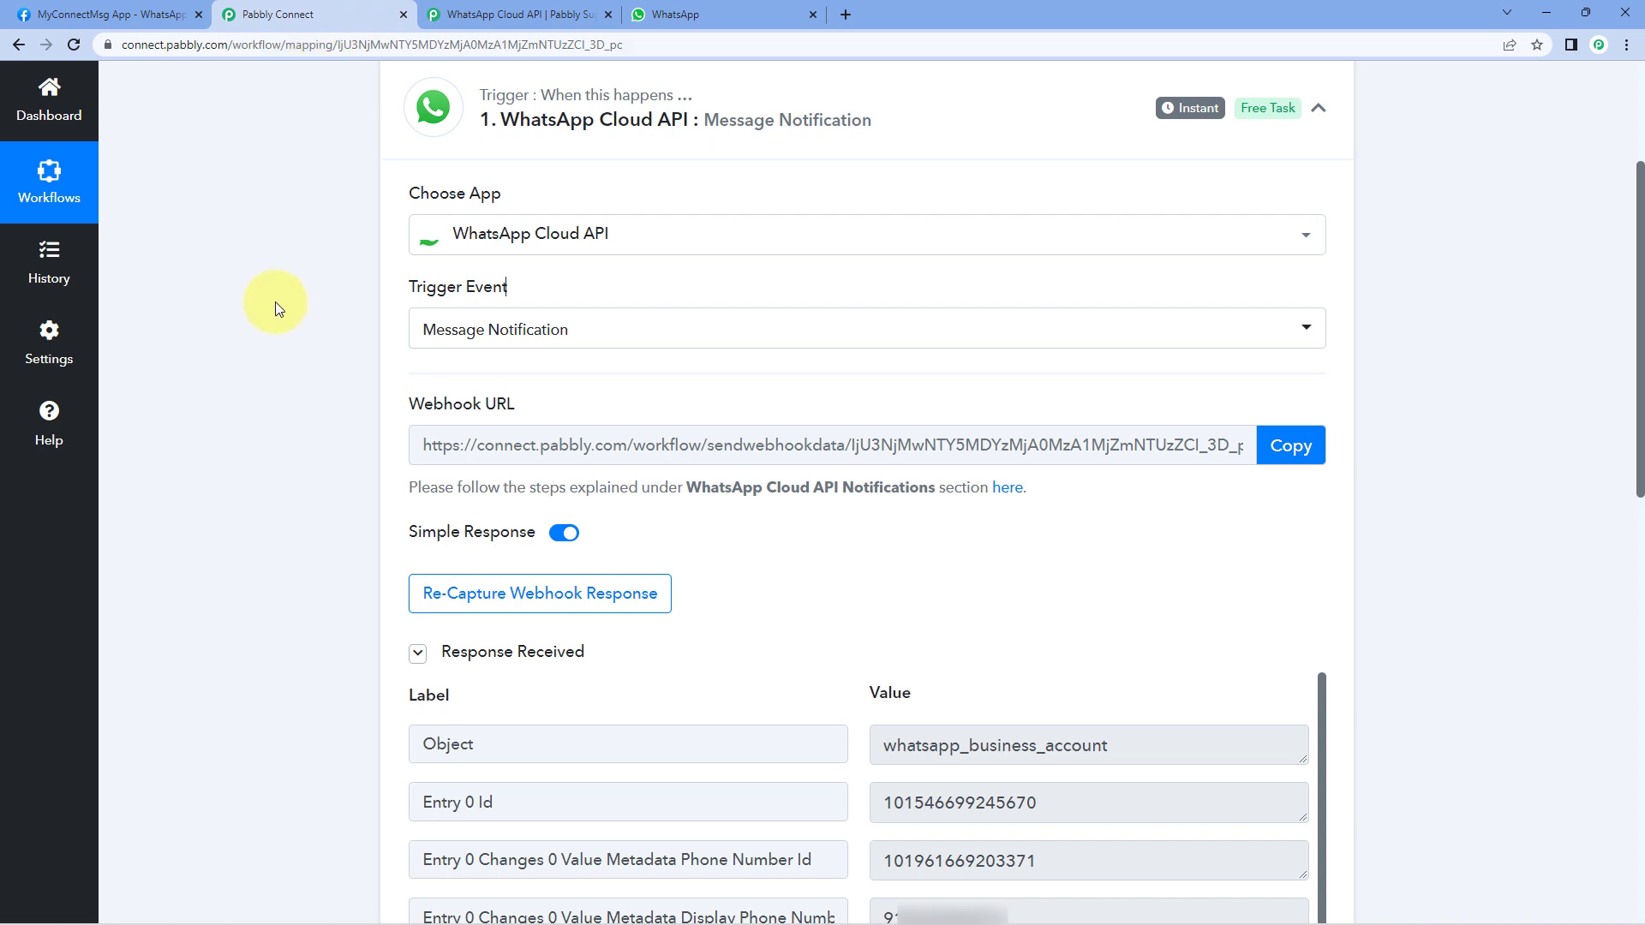
{"action": "scroll", "coordinate": [276, 309], "scroll_direction": "down", "scroll_amount": 4}
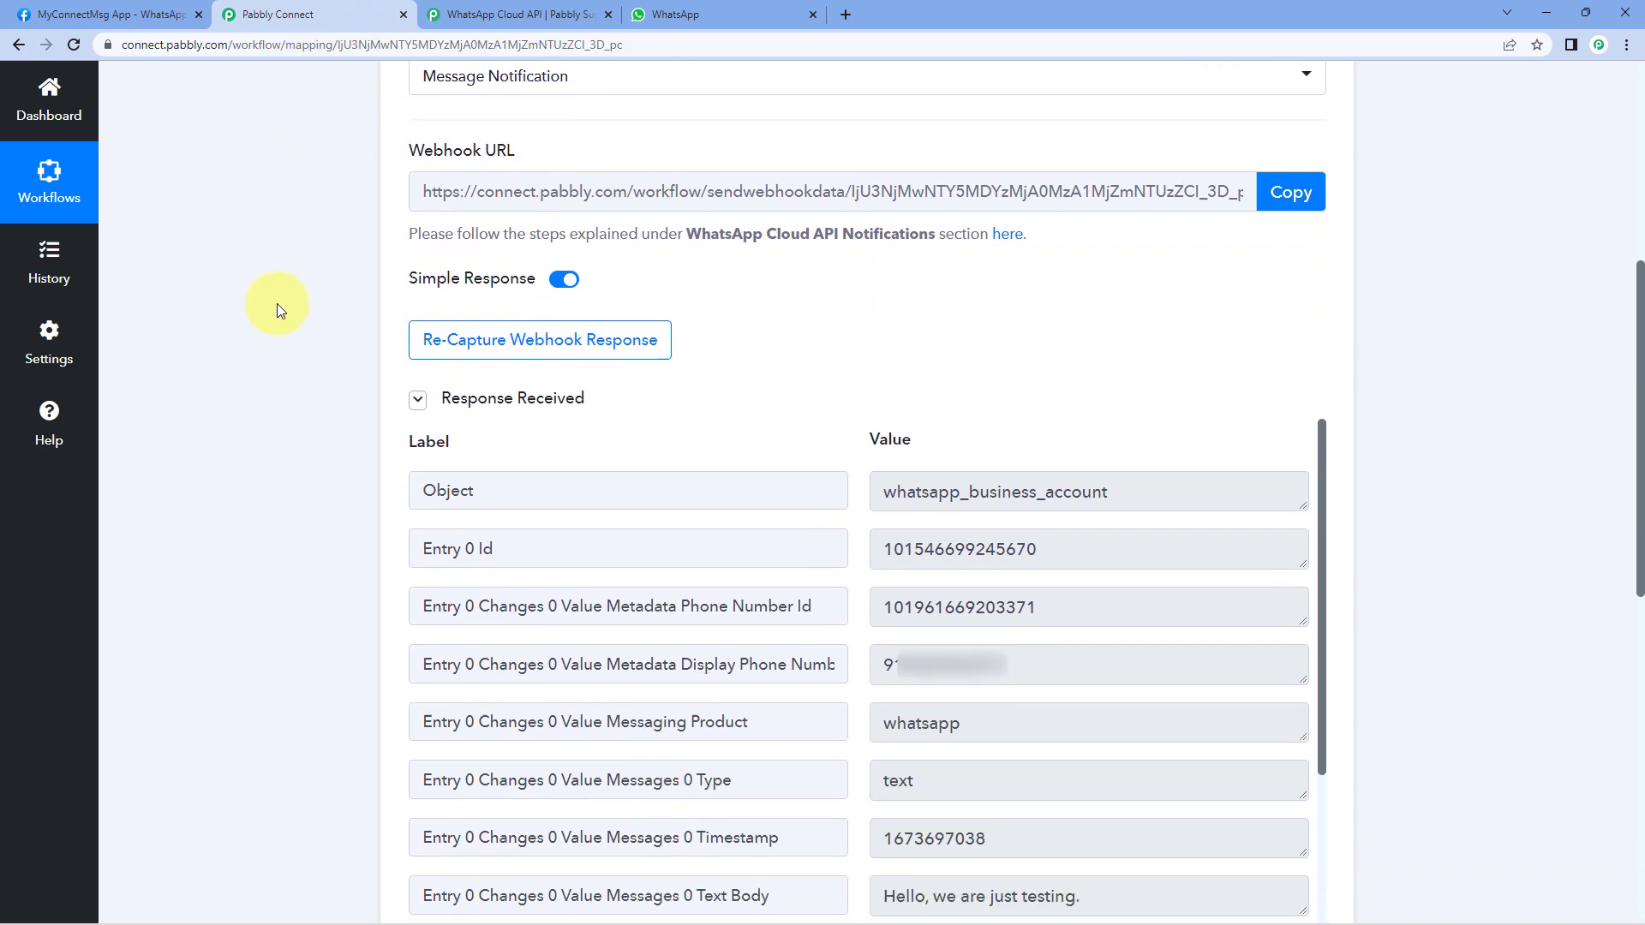
{"action": "scroll", "coordinate": [651, 240], "scroll_direction": "down", "scroll_amount": 1}
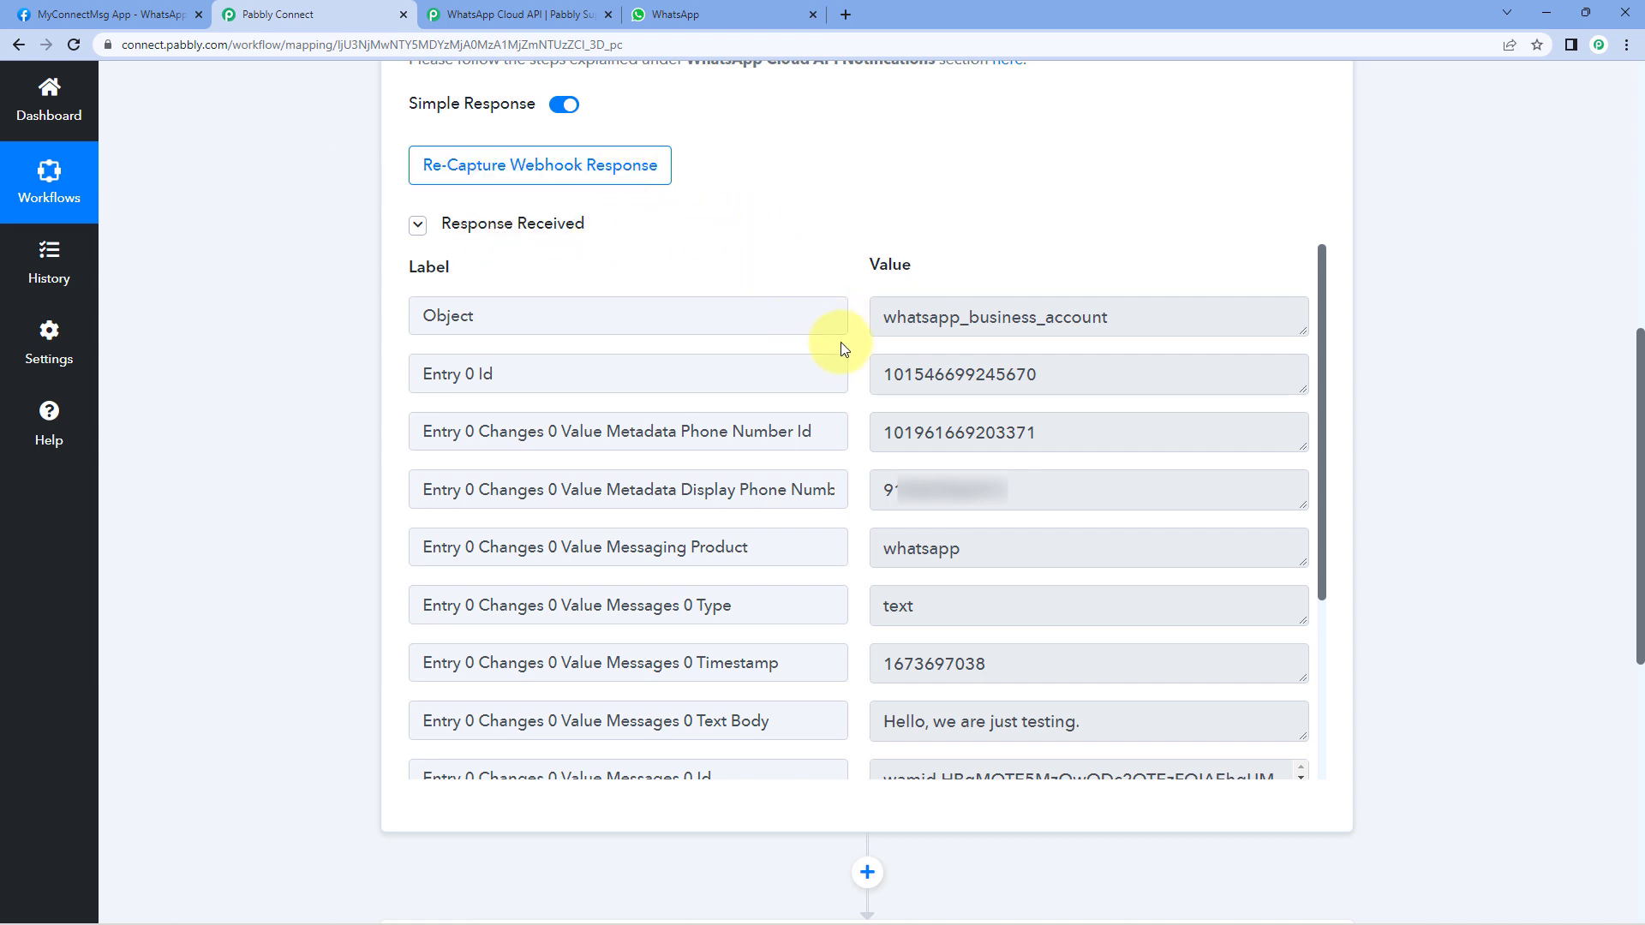
{"action": "scroll", "coordinate": [843, 347], "scroll_direction": "down", "scroll_amount": 1}
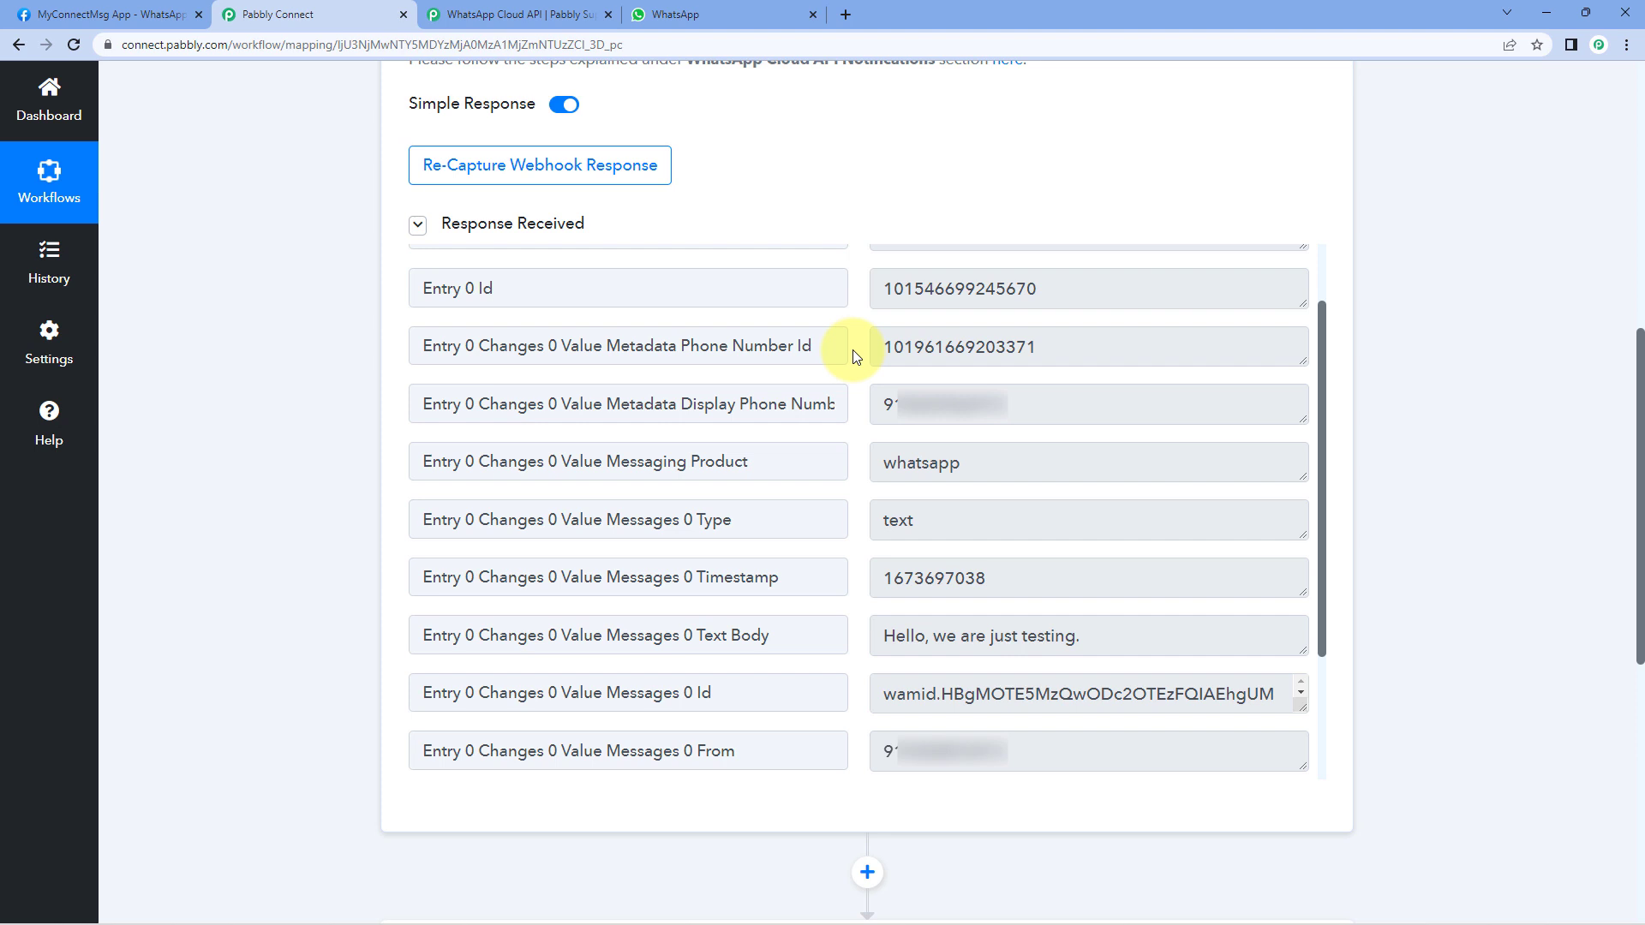
{"action": "left_click_drag", "start_coordinate": [947, 525], "coordinate": [877, 518]}
{"action": "left_click_drag", "start_coordinate": [1046, 577], "coordinate": [854, 546]}
{"action": "left_click", "coordinate": [854, 544]}
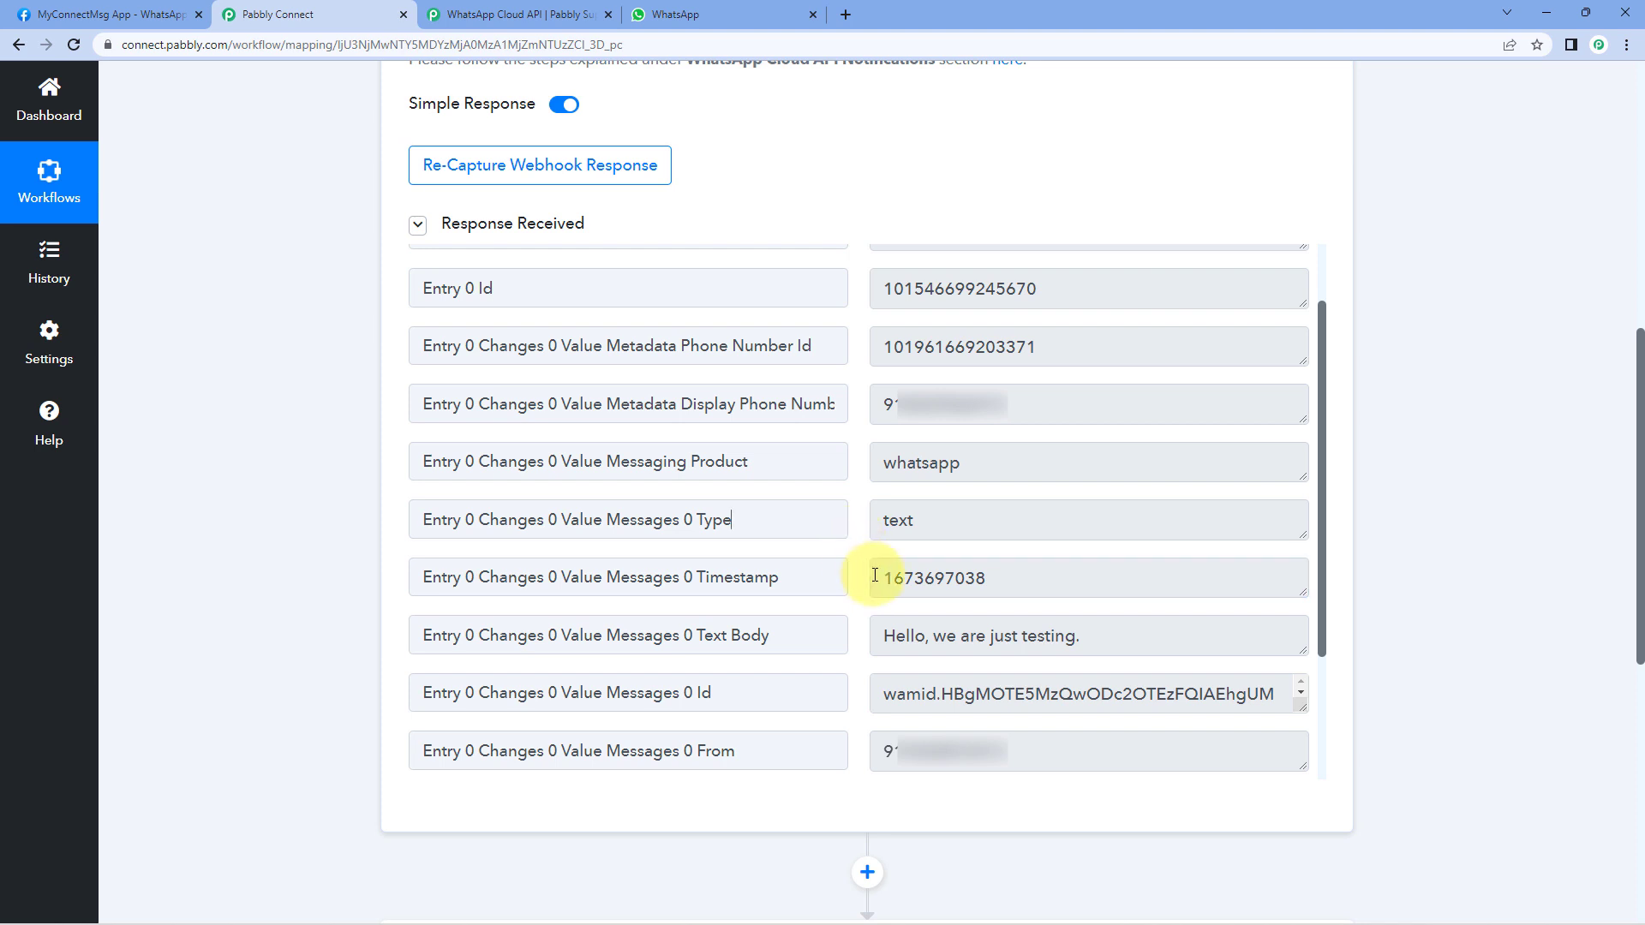
{"action": "left_click_drag", "start_coordinate": [1076, 760], "coordinate": [837, 748]}
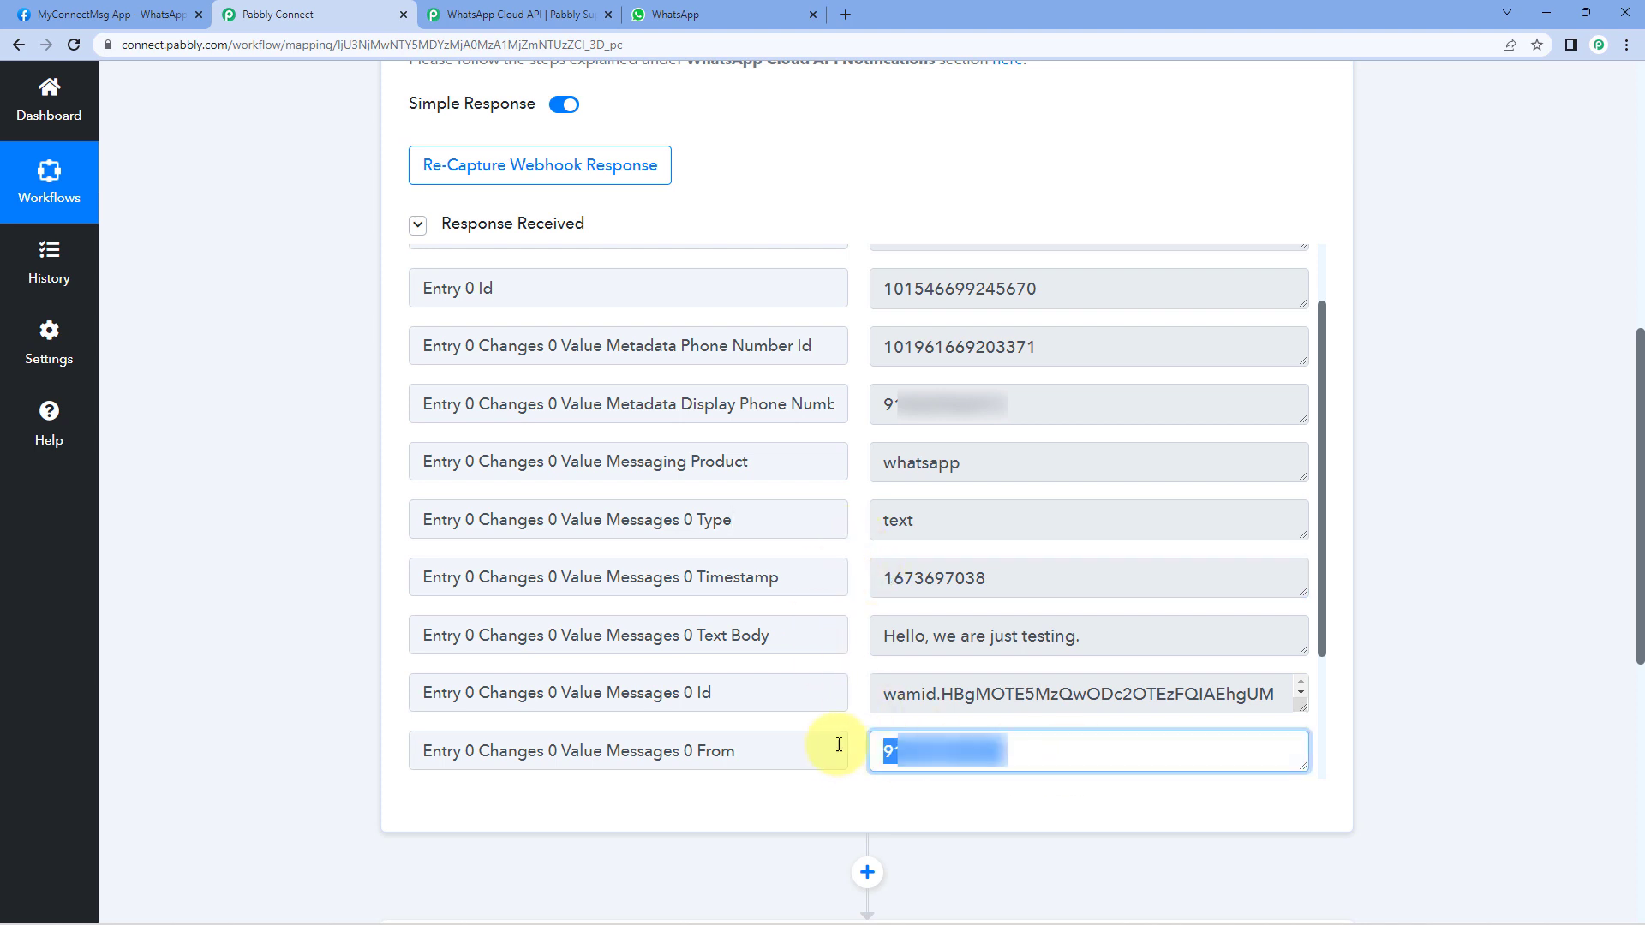
{"action": "left_click_drag", "start_coordinate": [1134, 635], "coordinate": [854, 623]}
{"action": "left_click", "coordinate": [855, 618]}
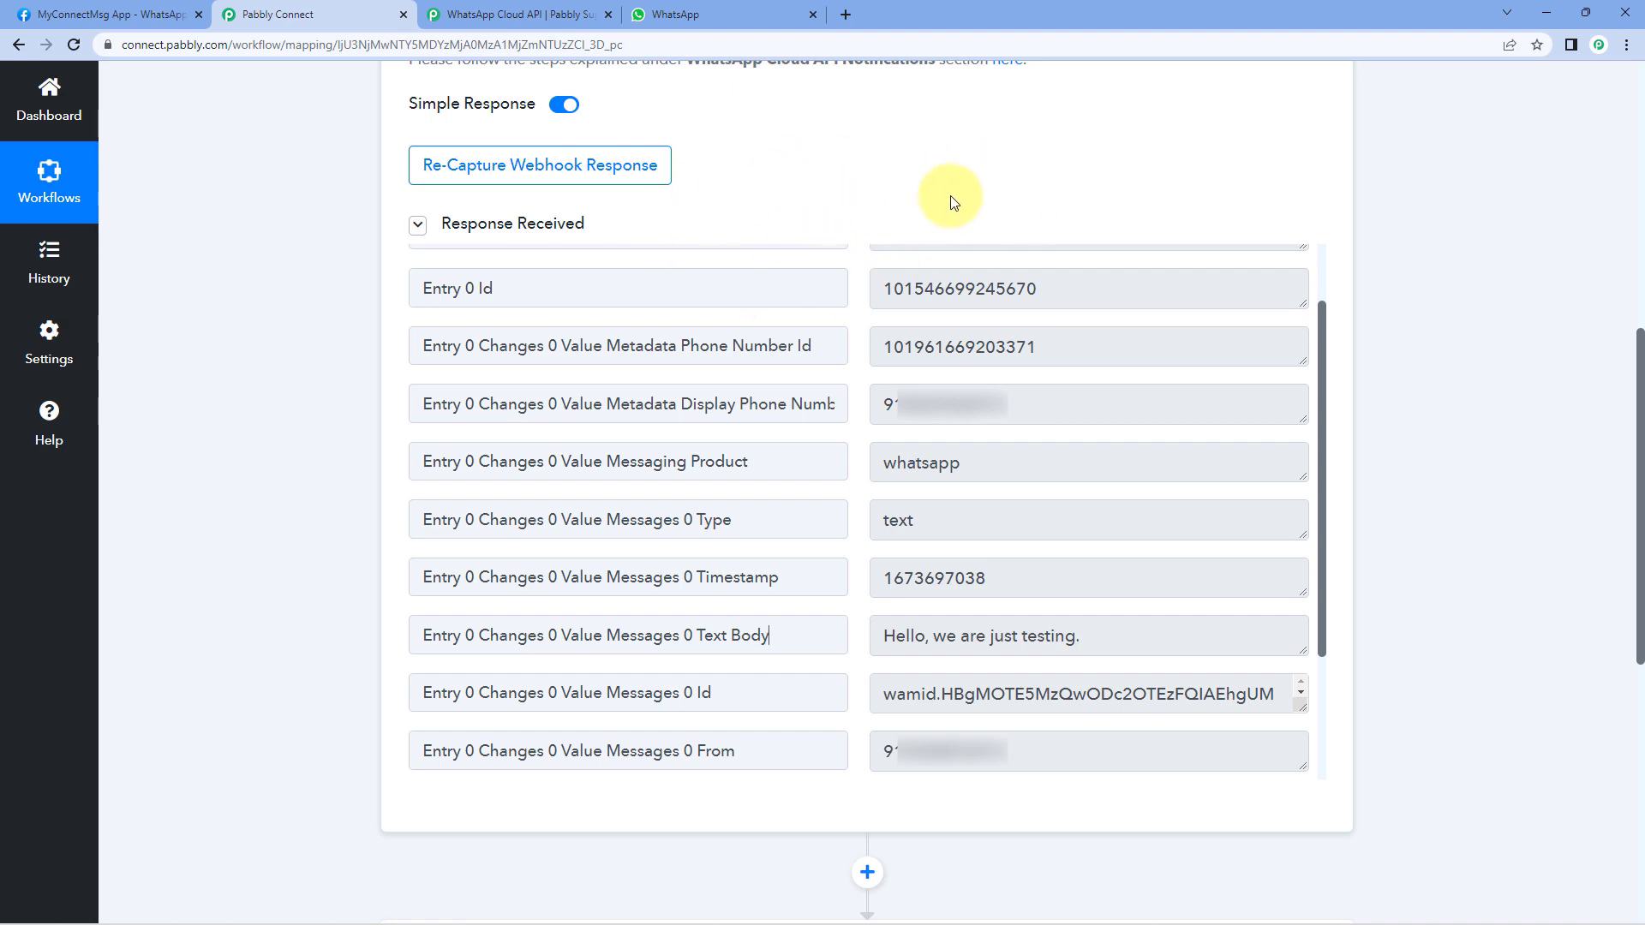
- Collapse the trigger and set up action step 2 with the WhatsApp Cloud API app and the Send Template Message event
{"action": "scroll", "coordinate": [947, 195], "scroll_direction": "up", "scroll_amount": 6}
{"action": "left_click", "coordinate": [897, 211]}
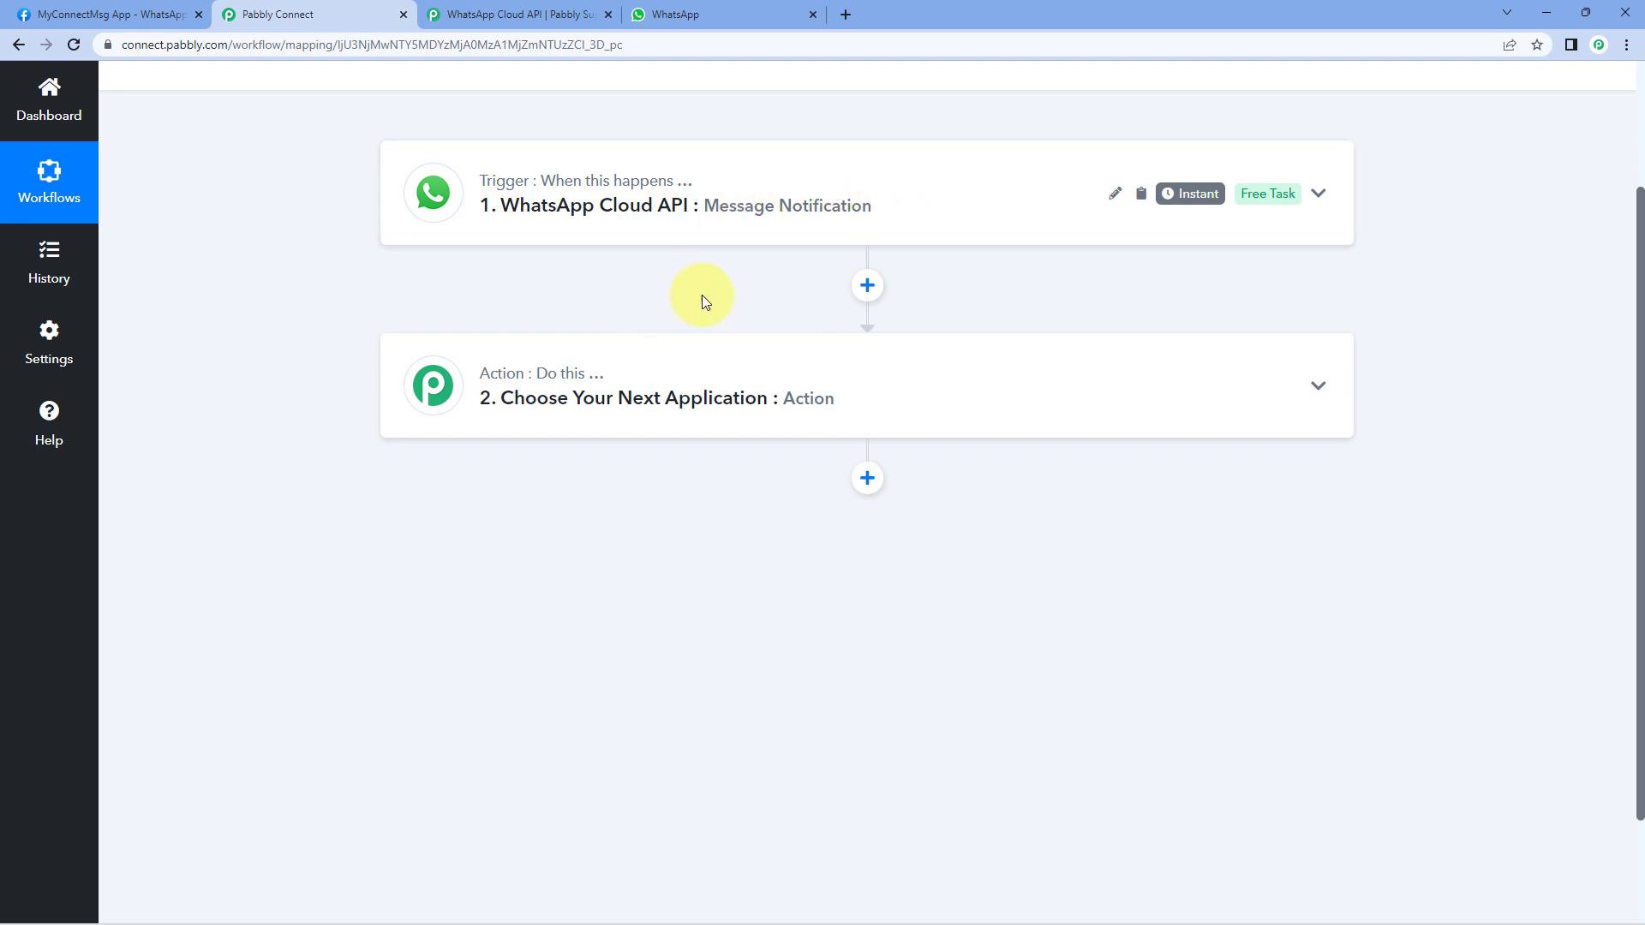
{"action": "left_click", "coordinate": [752, 360]}
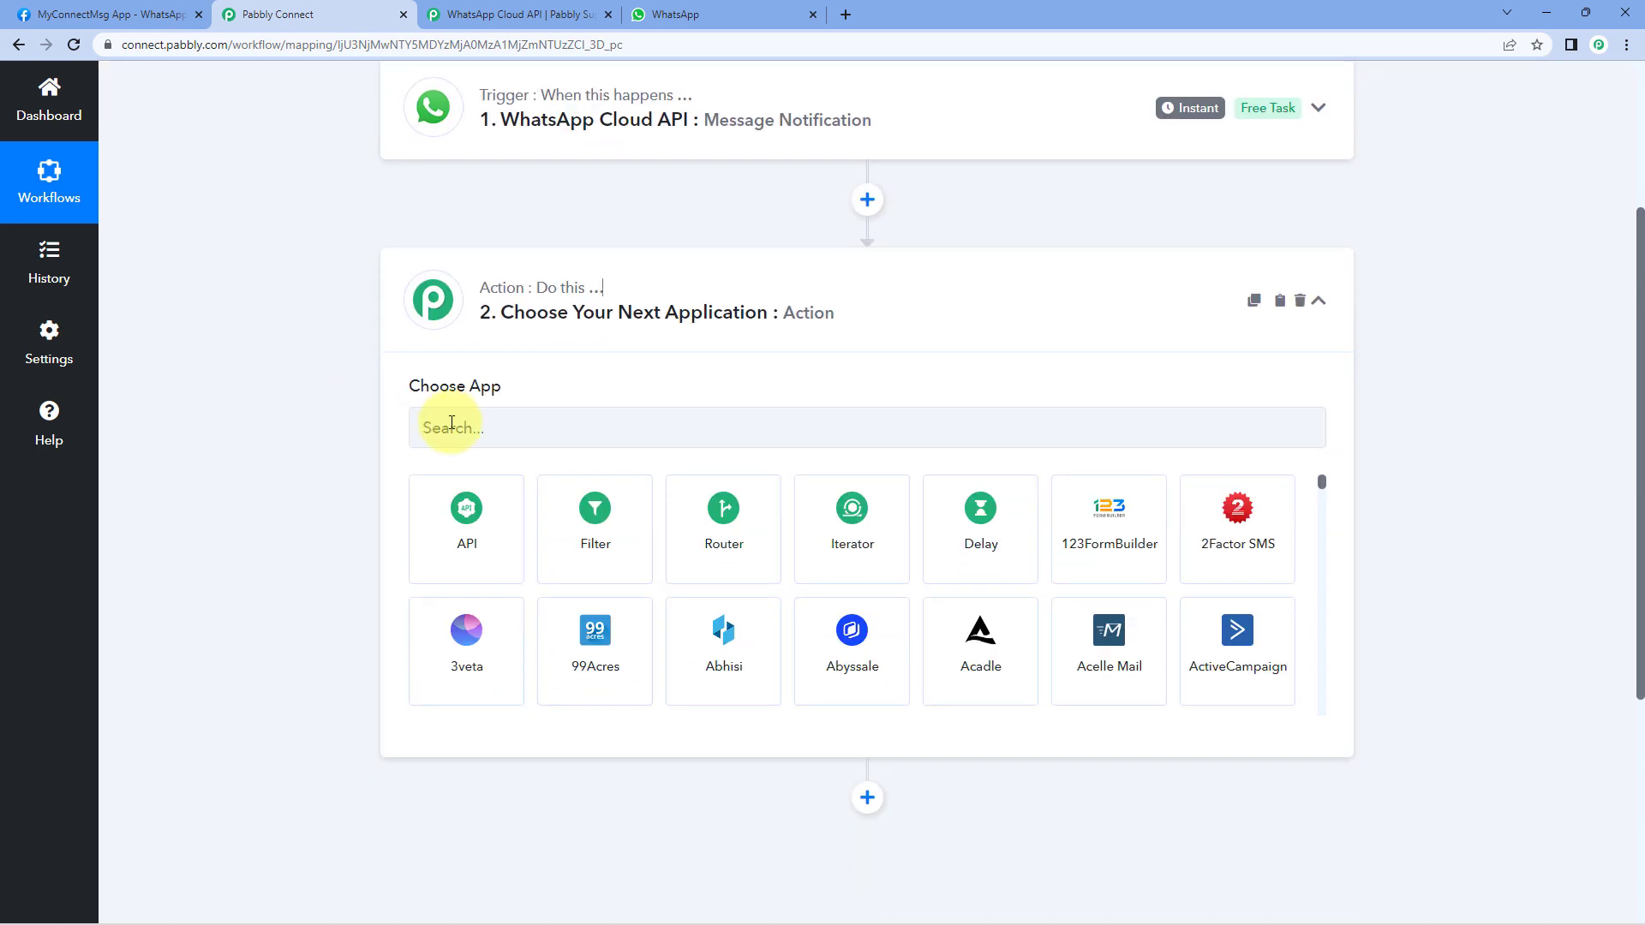
{"action": "left_click", "coordinate": [440, 424]}
{"action": "type", "text": "WhatsApp"}
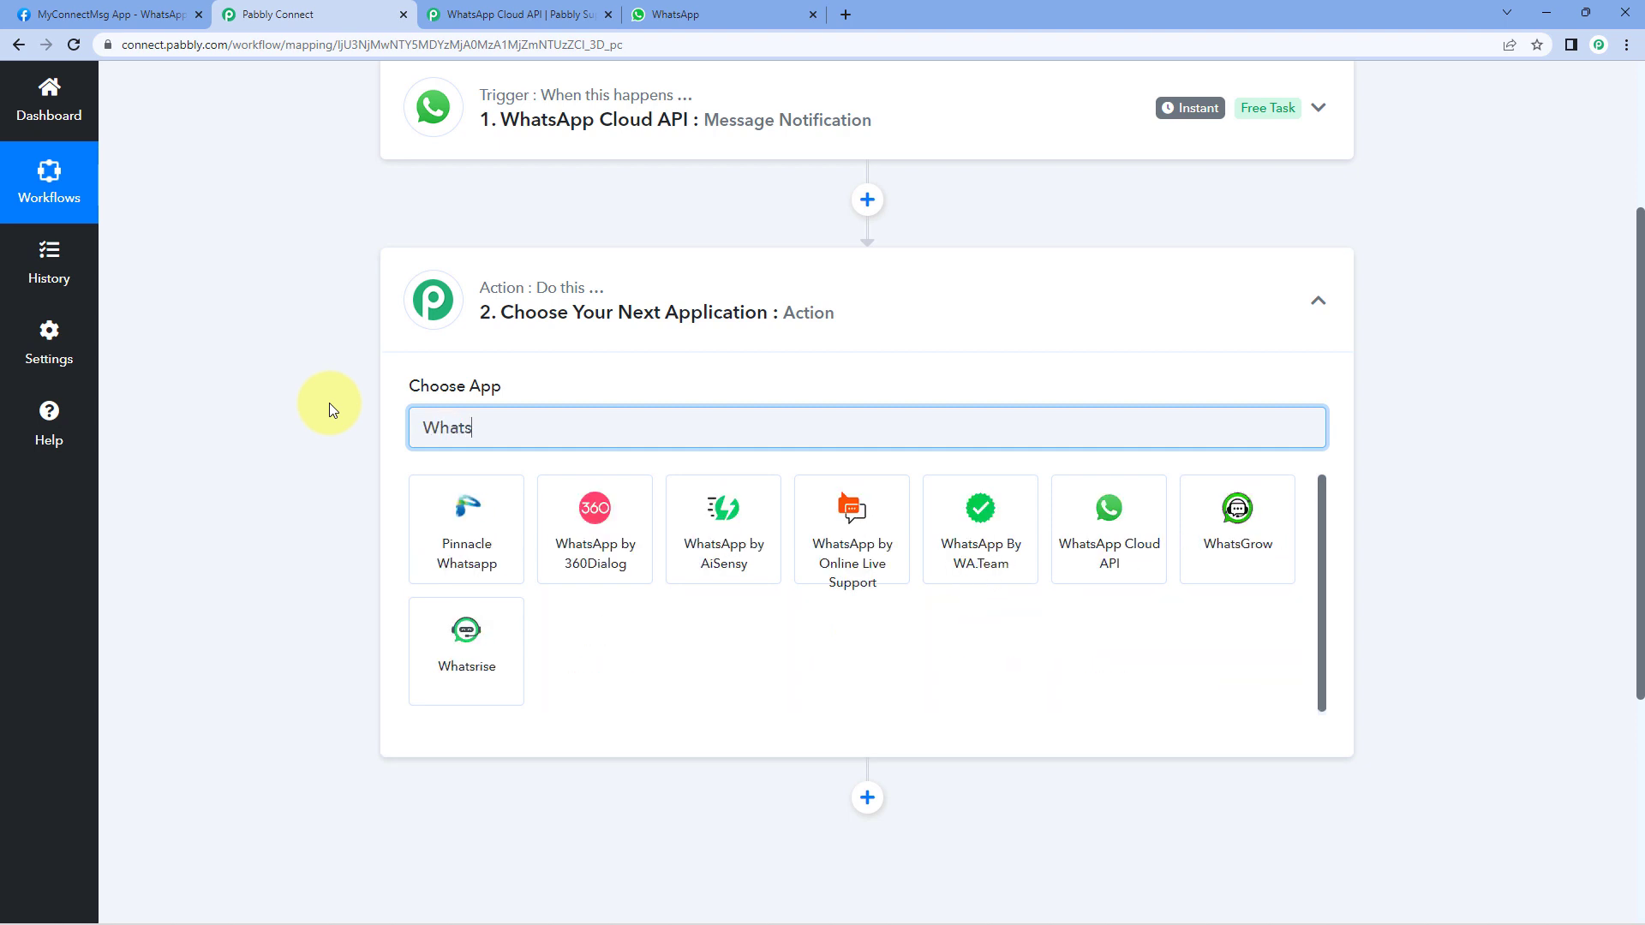
{"action": "left_click", "coordinate": [1149, 526]}
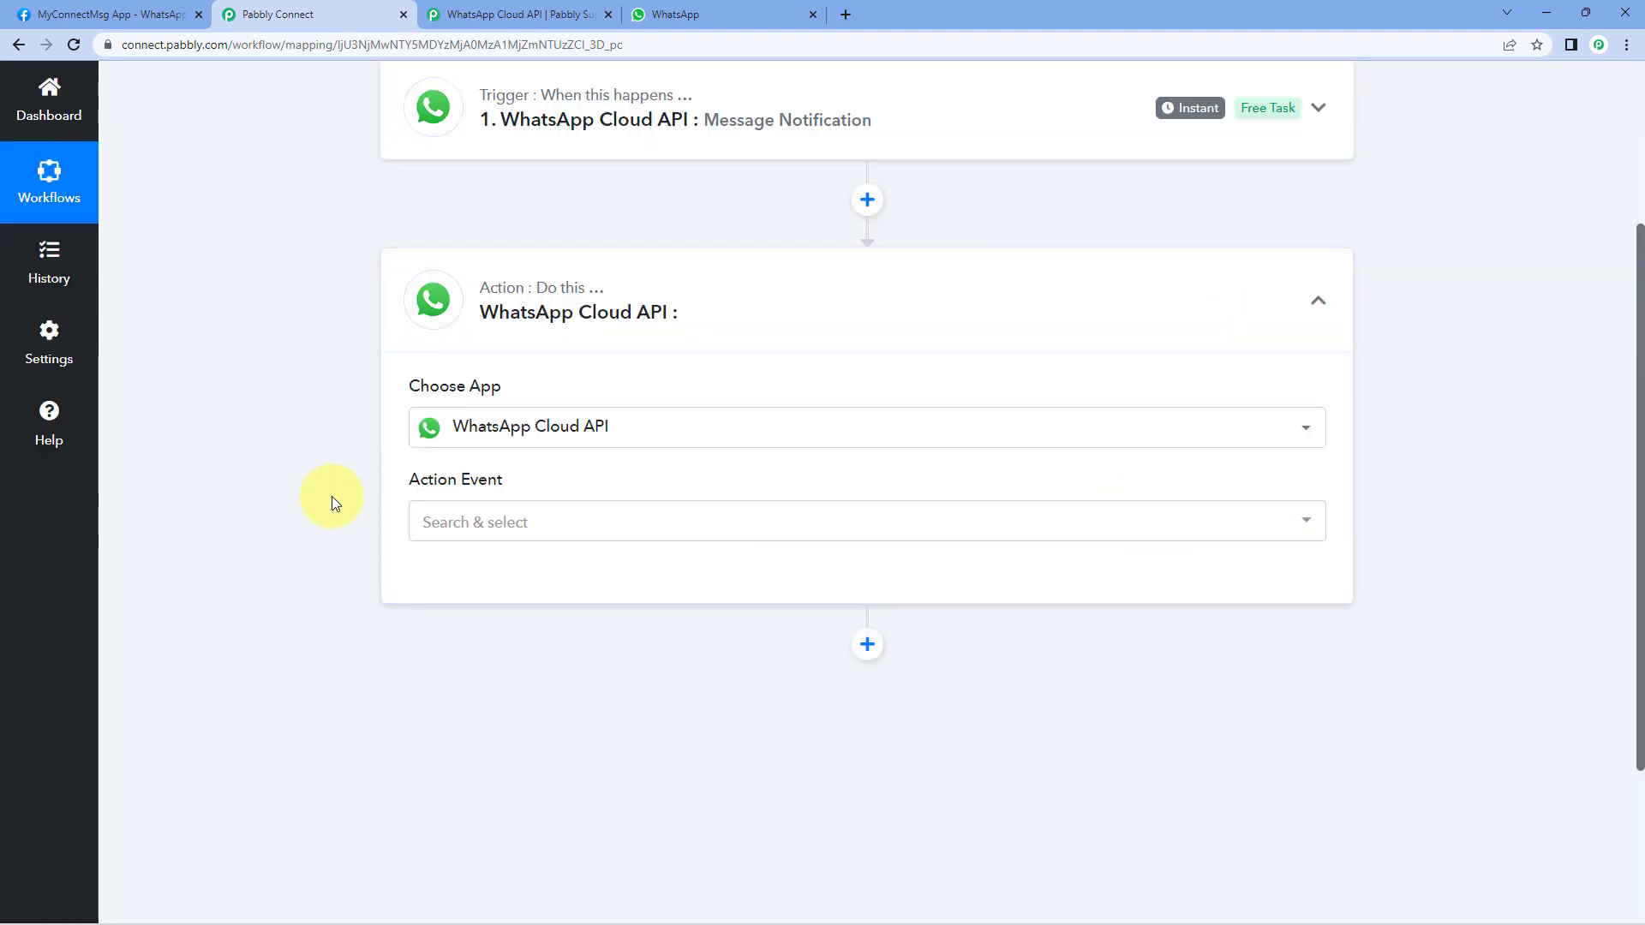
{"action": "left_click", "coordinate": [540, 521]}
{"action": "scroll", "coordinate": [381, 497], "scroll_direction": "down", "scroll_amount": 1}
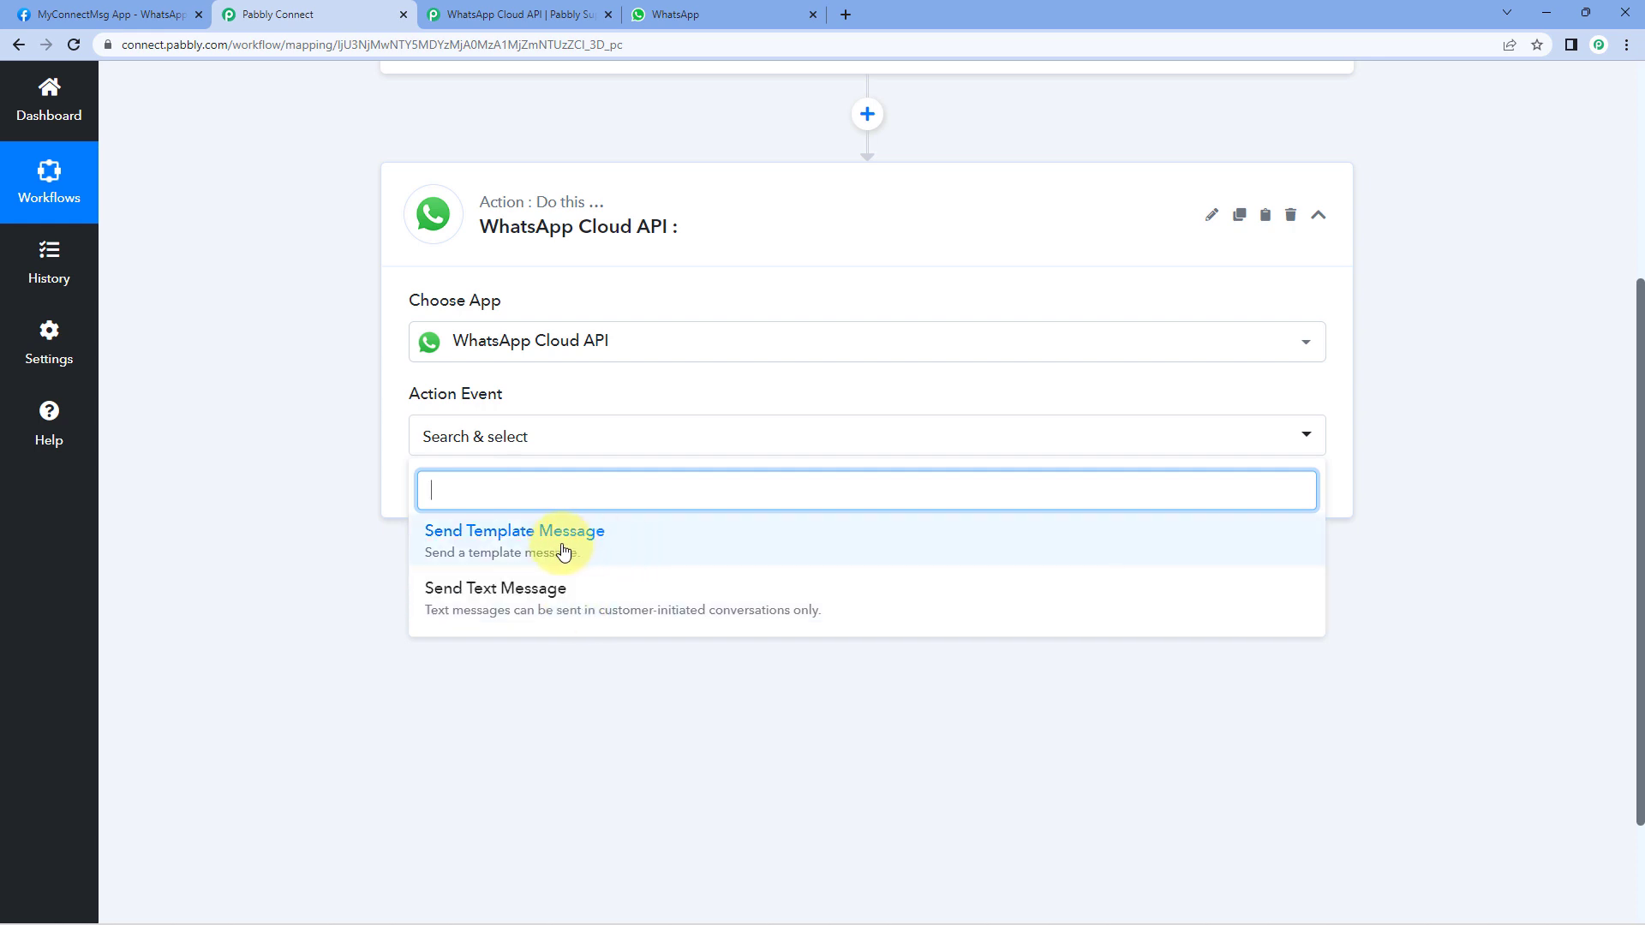
{"action": "left_click", "coordinate": [594, 545]}
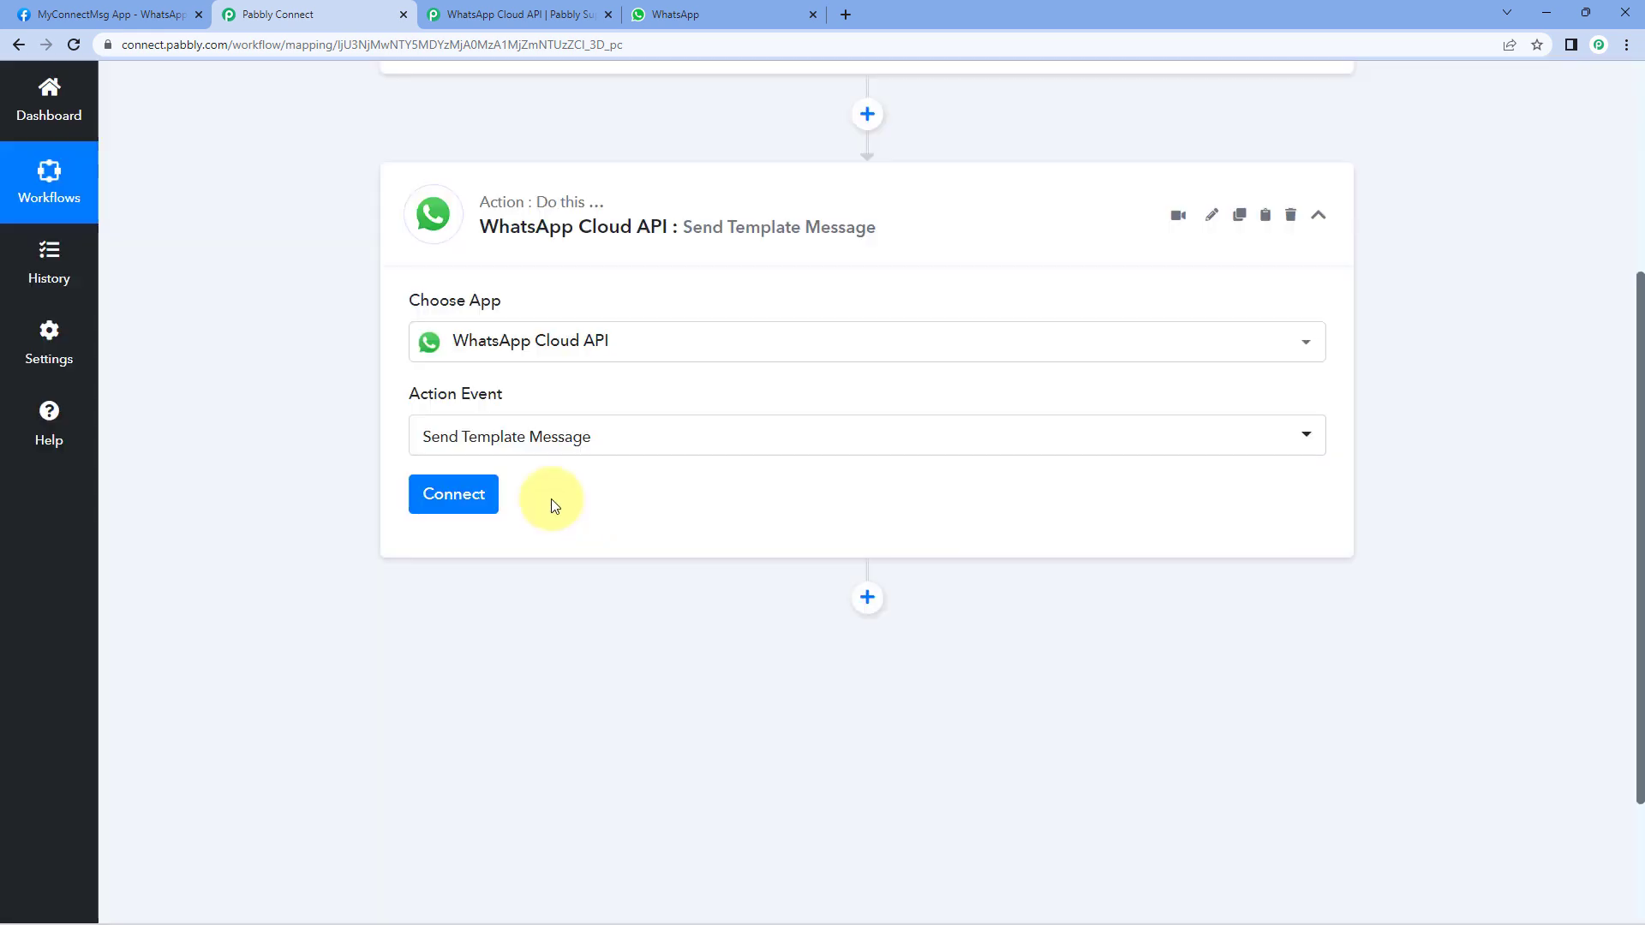
- Start connecting a WhatsApp Cloud API account for the action by adding a new connection
{"action": "left_click", "coordinate": [487, 495]}
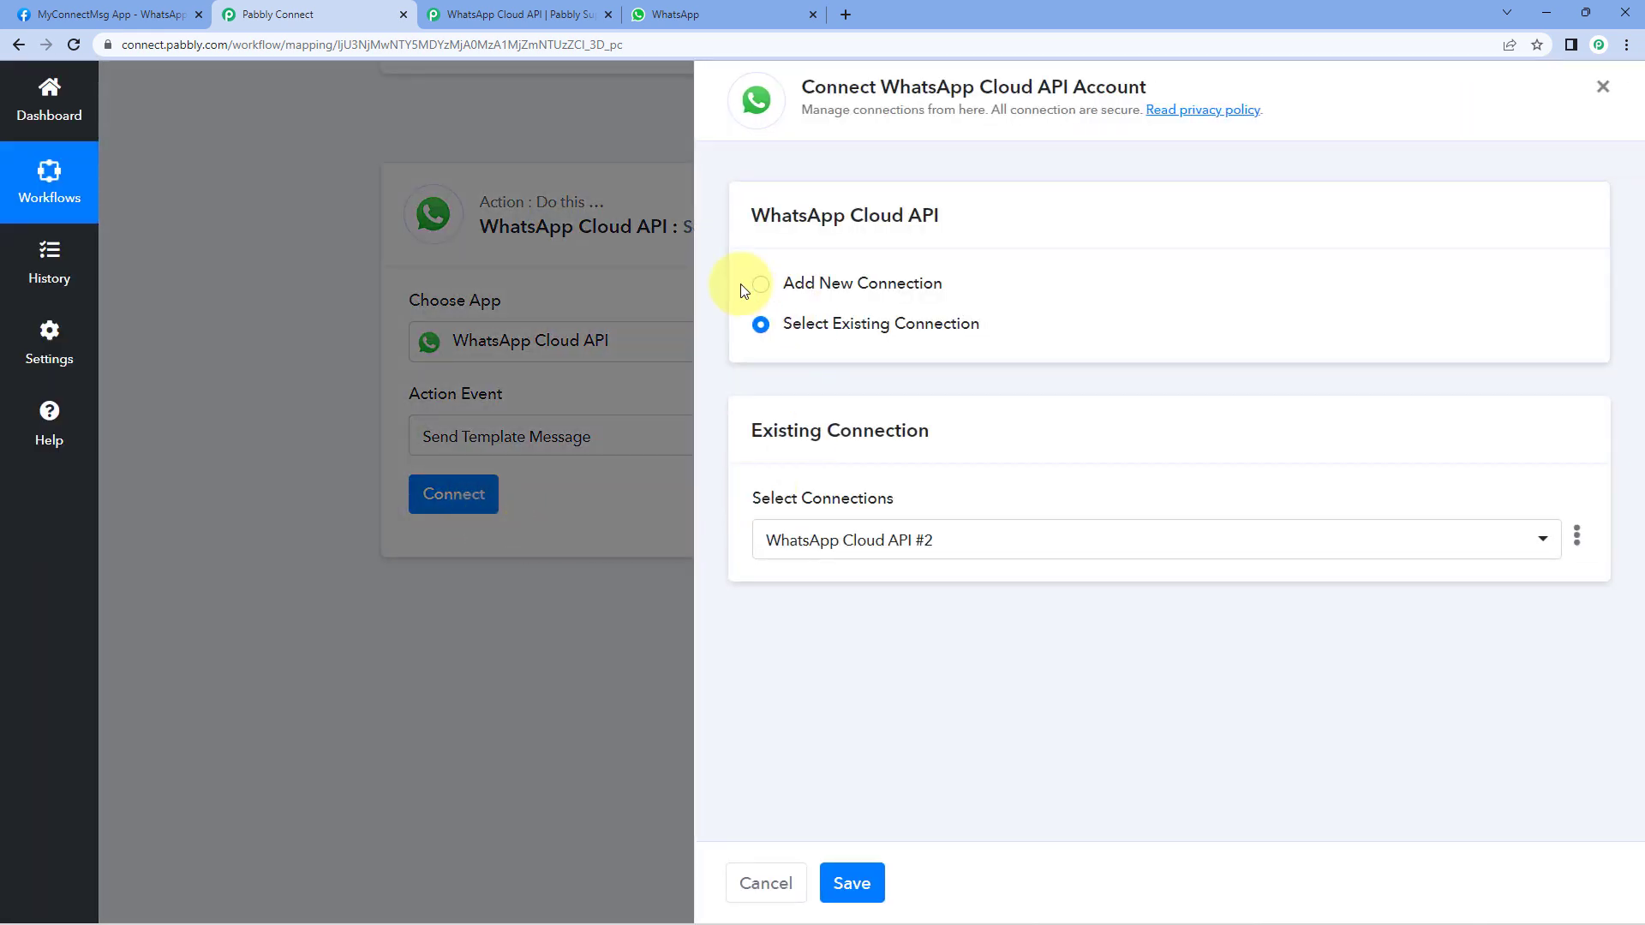
{"action": "left_click", "coordinate": [760, 284]}
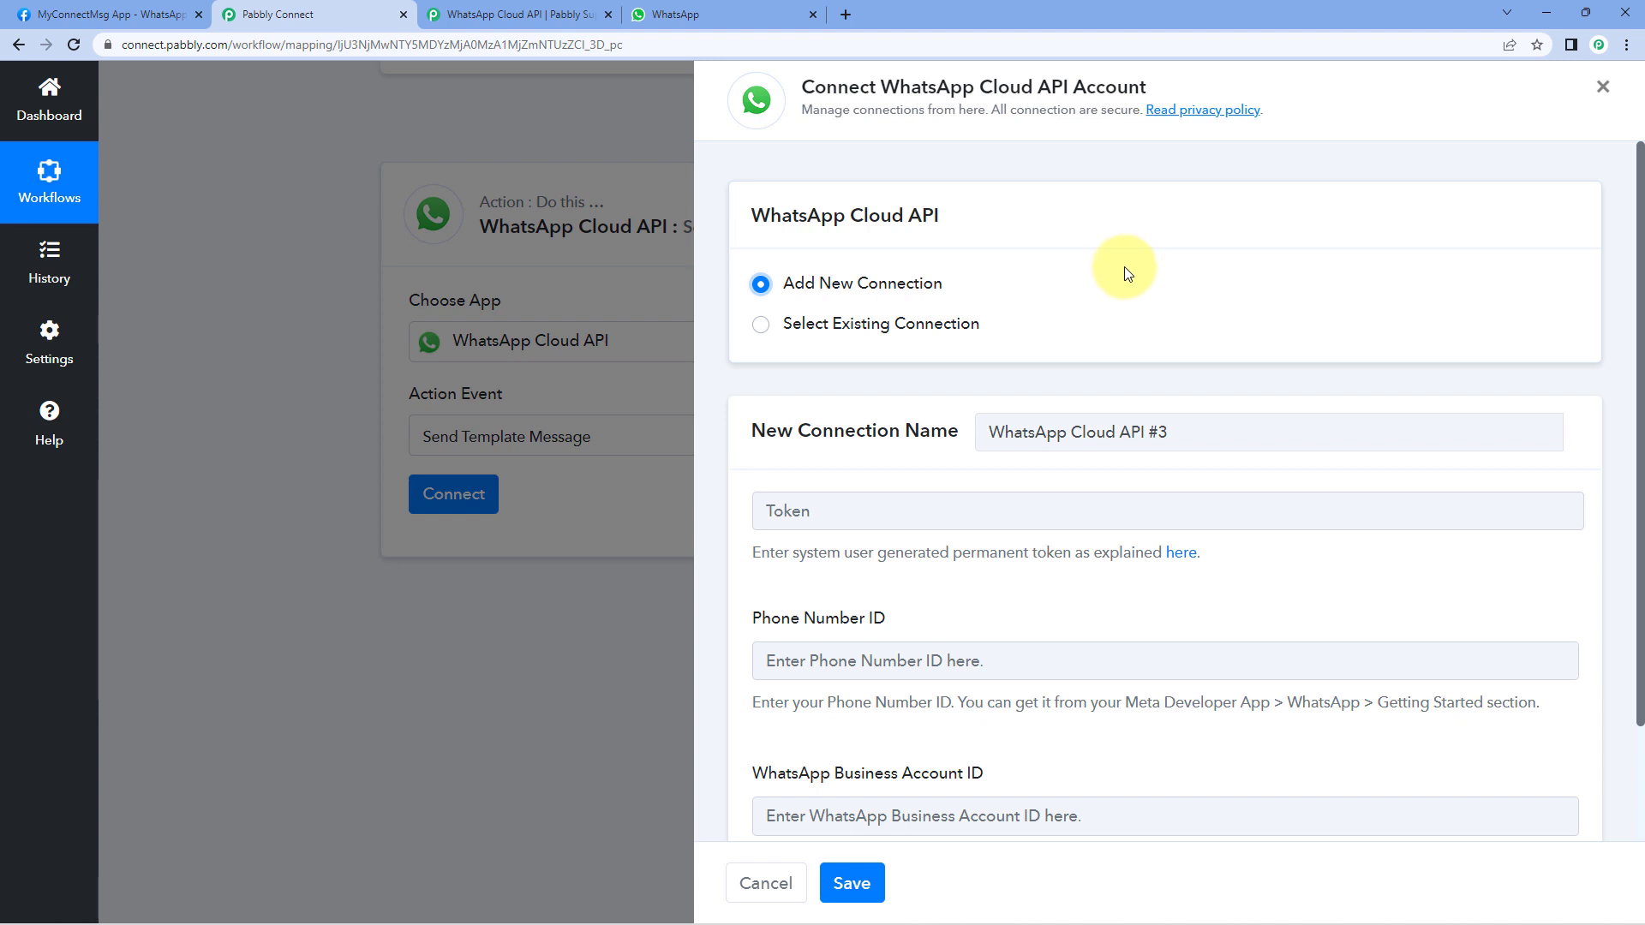
{"action": "scroll", "coordinate": [1109, 276], "scroll_direction": "down", "scroll_amount": 2}
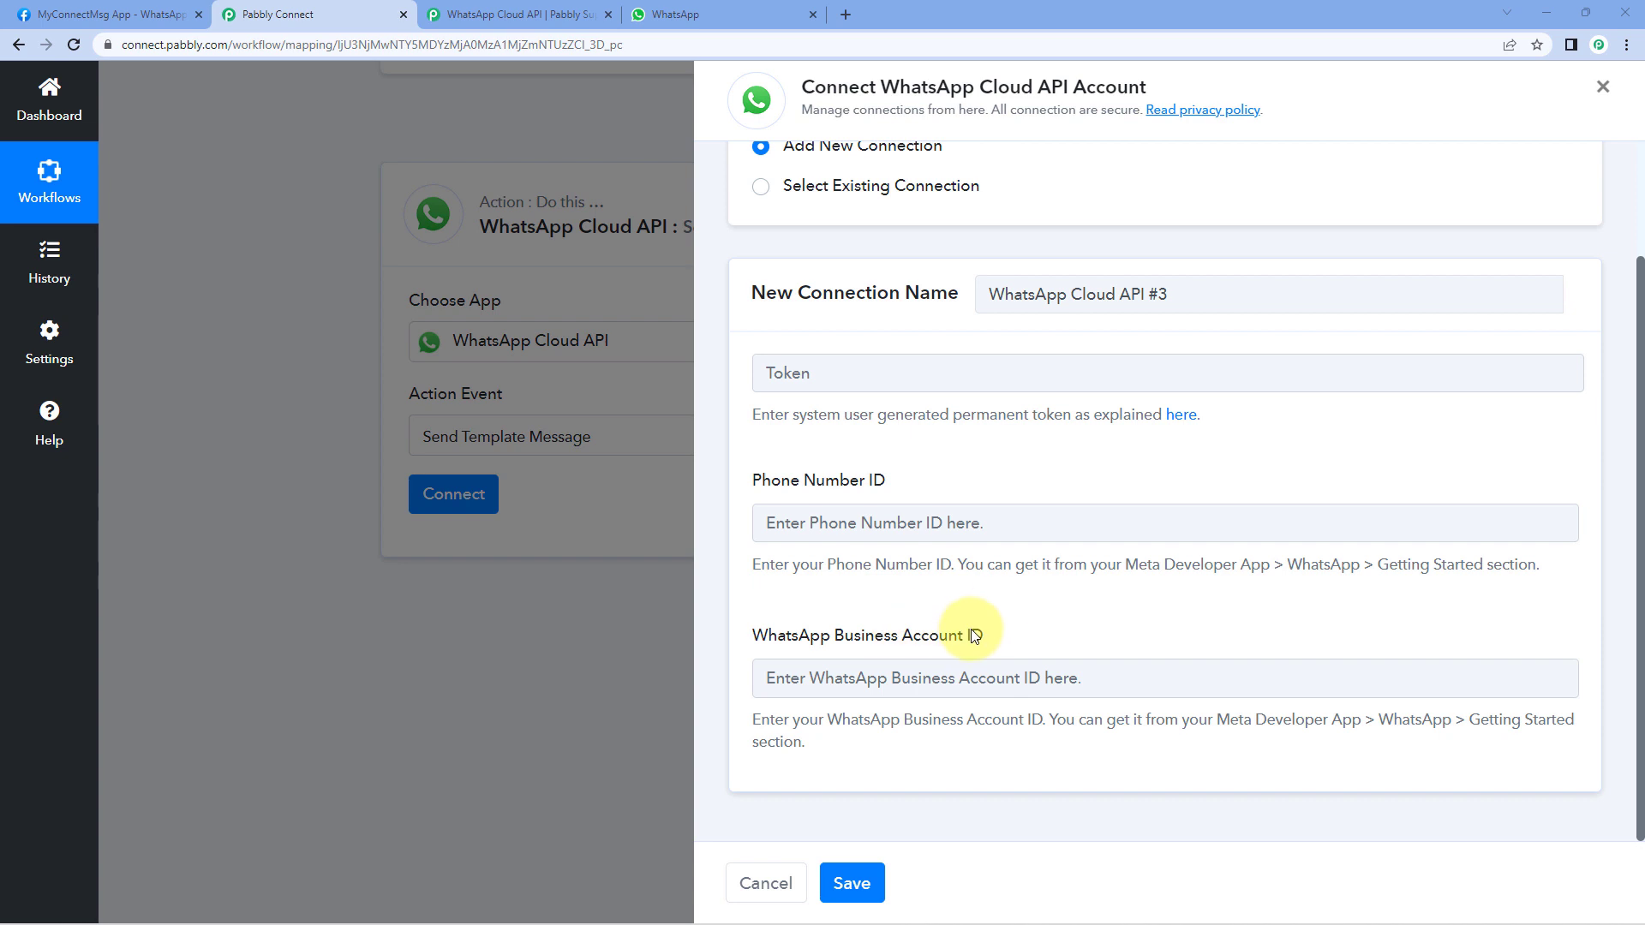
- Copy the phone number ID from the WhatsApp Getting started page in Meta for Developers and return to the Pabbly Connect connection form
{"action": "left_click", "coordinate": [141, 16]}
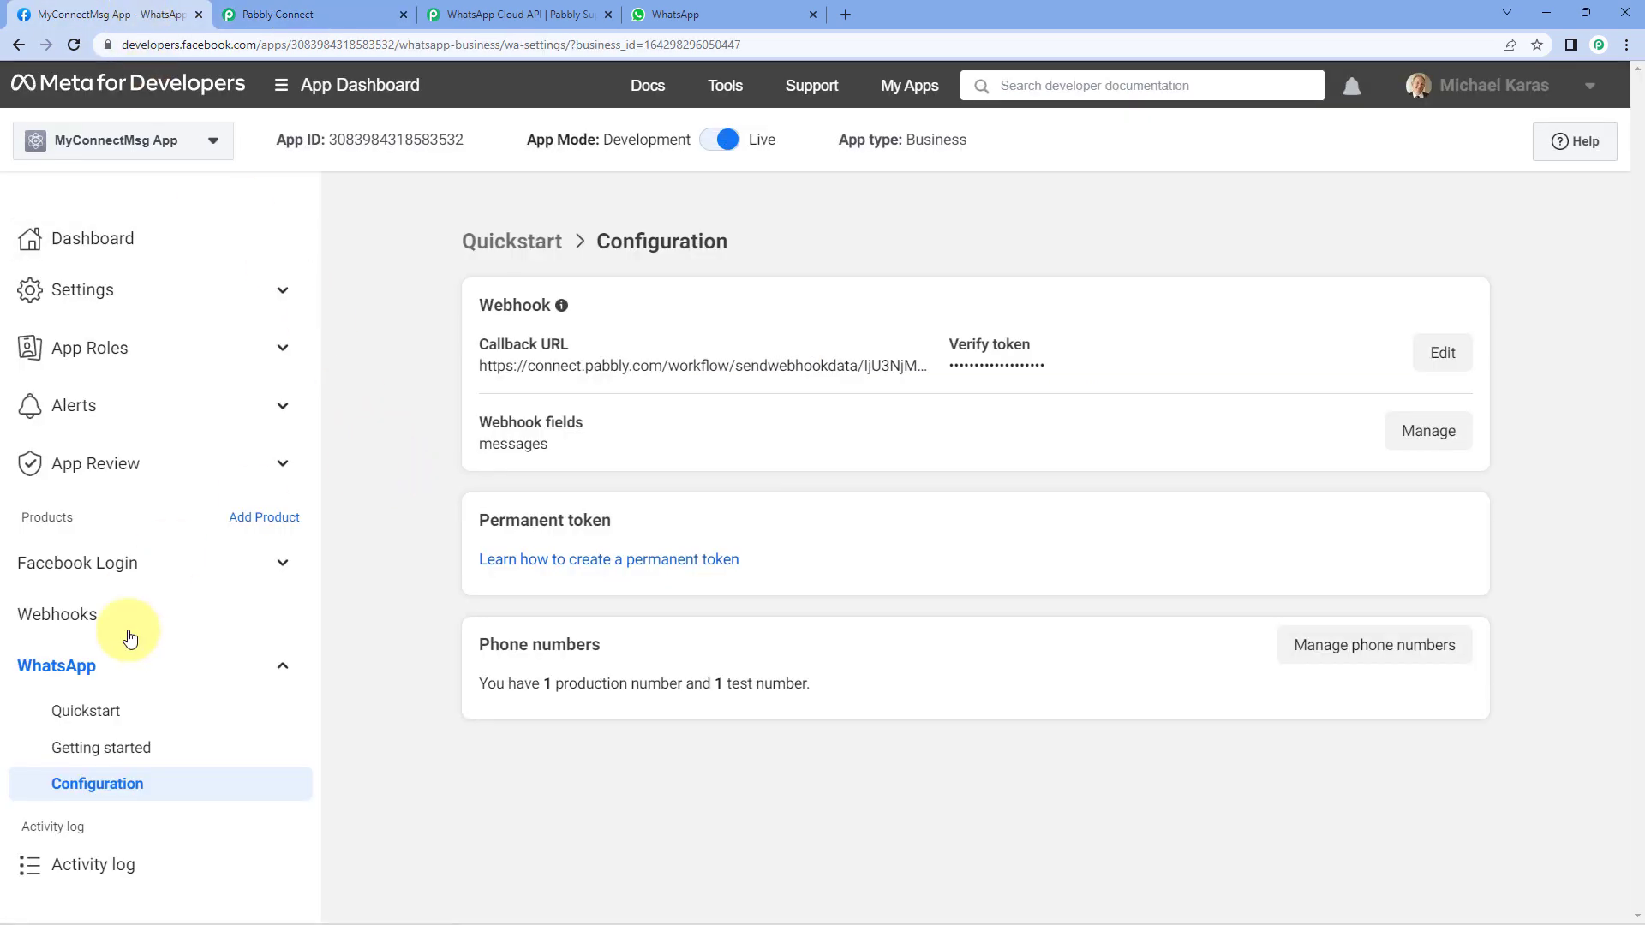
{"action": "left_click", "coordinate": [165, 749]}
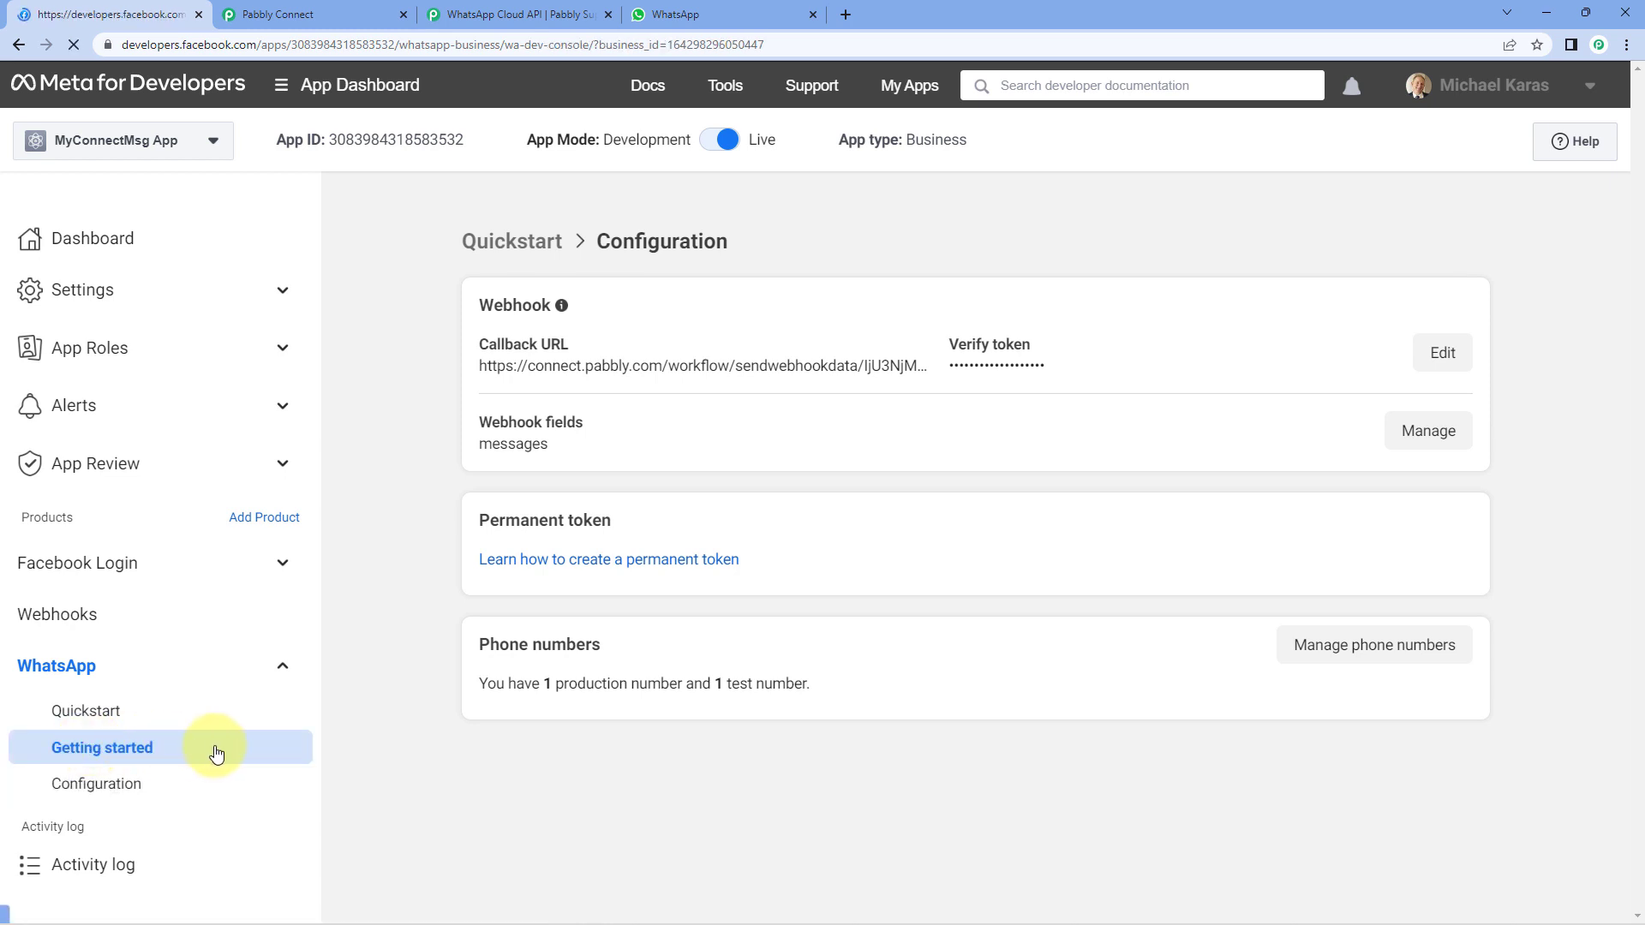
{"action": "scroll", "coordinate": [477, 408], "scroll_direction": "down", "scroll_amount": 2}
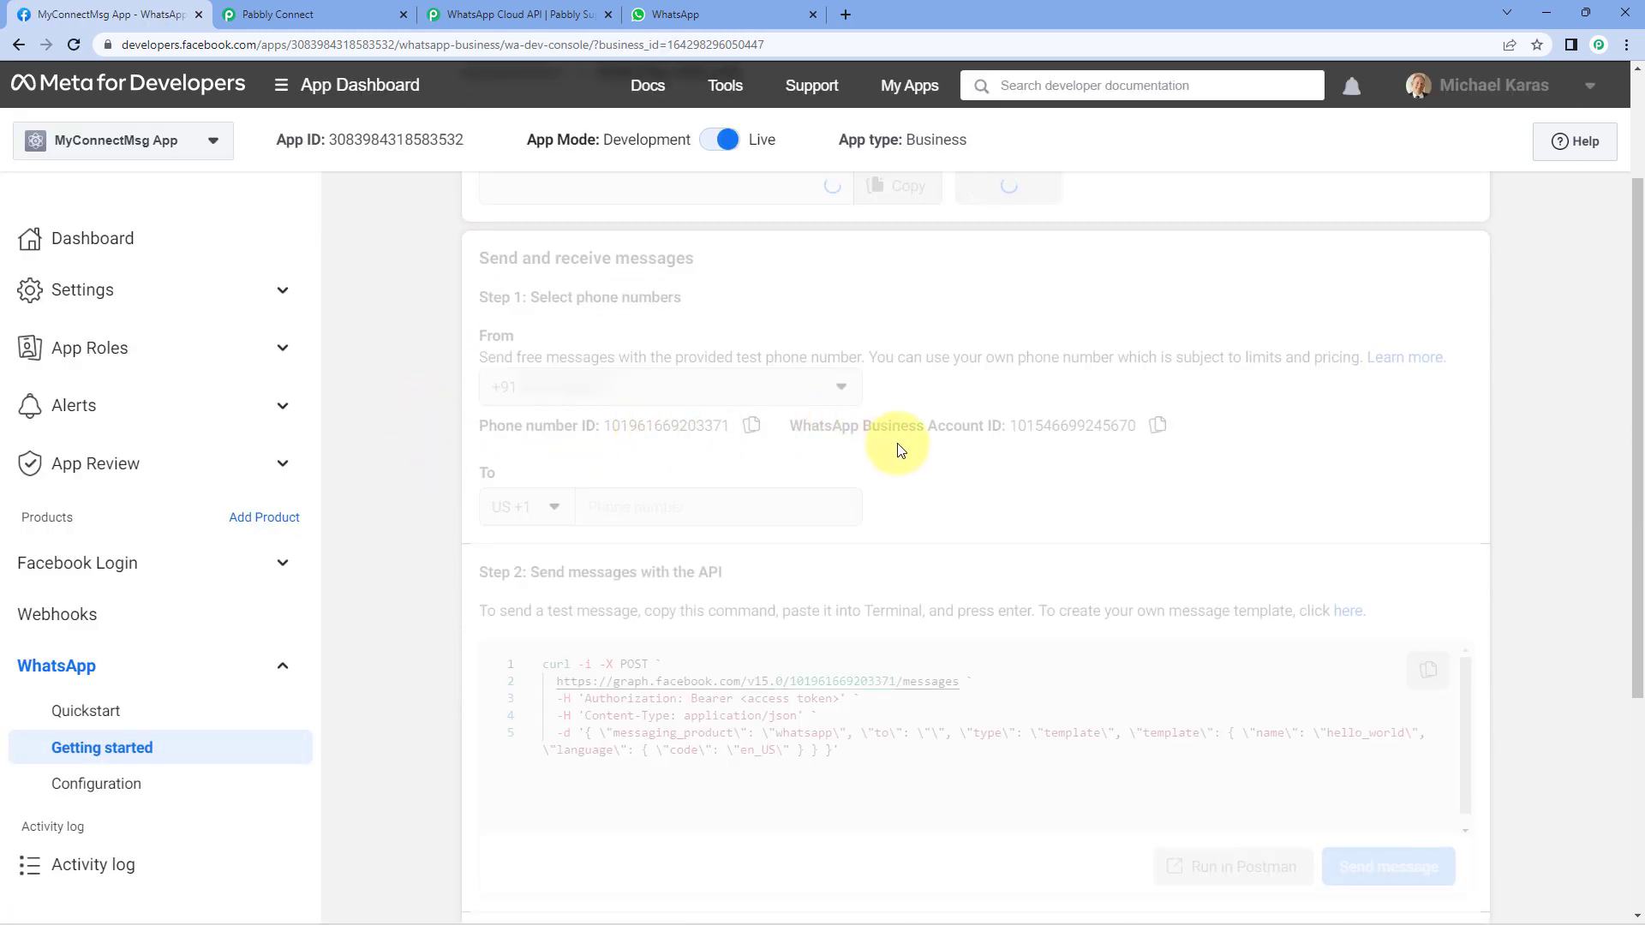
{"action": "scroll", "coordinate": [1054, 545], "scroll_direction": "up", "scroll_amount": 2}
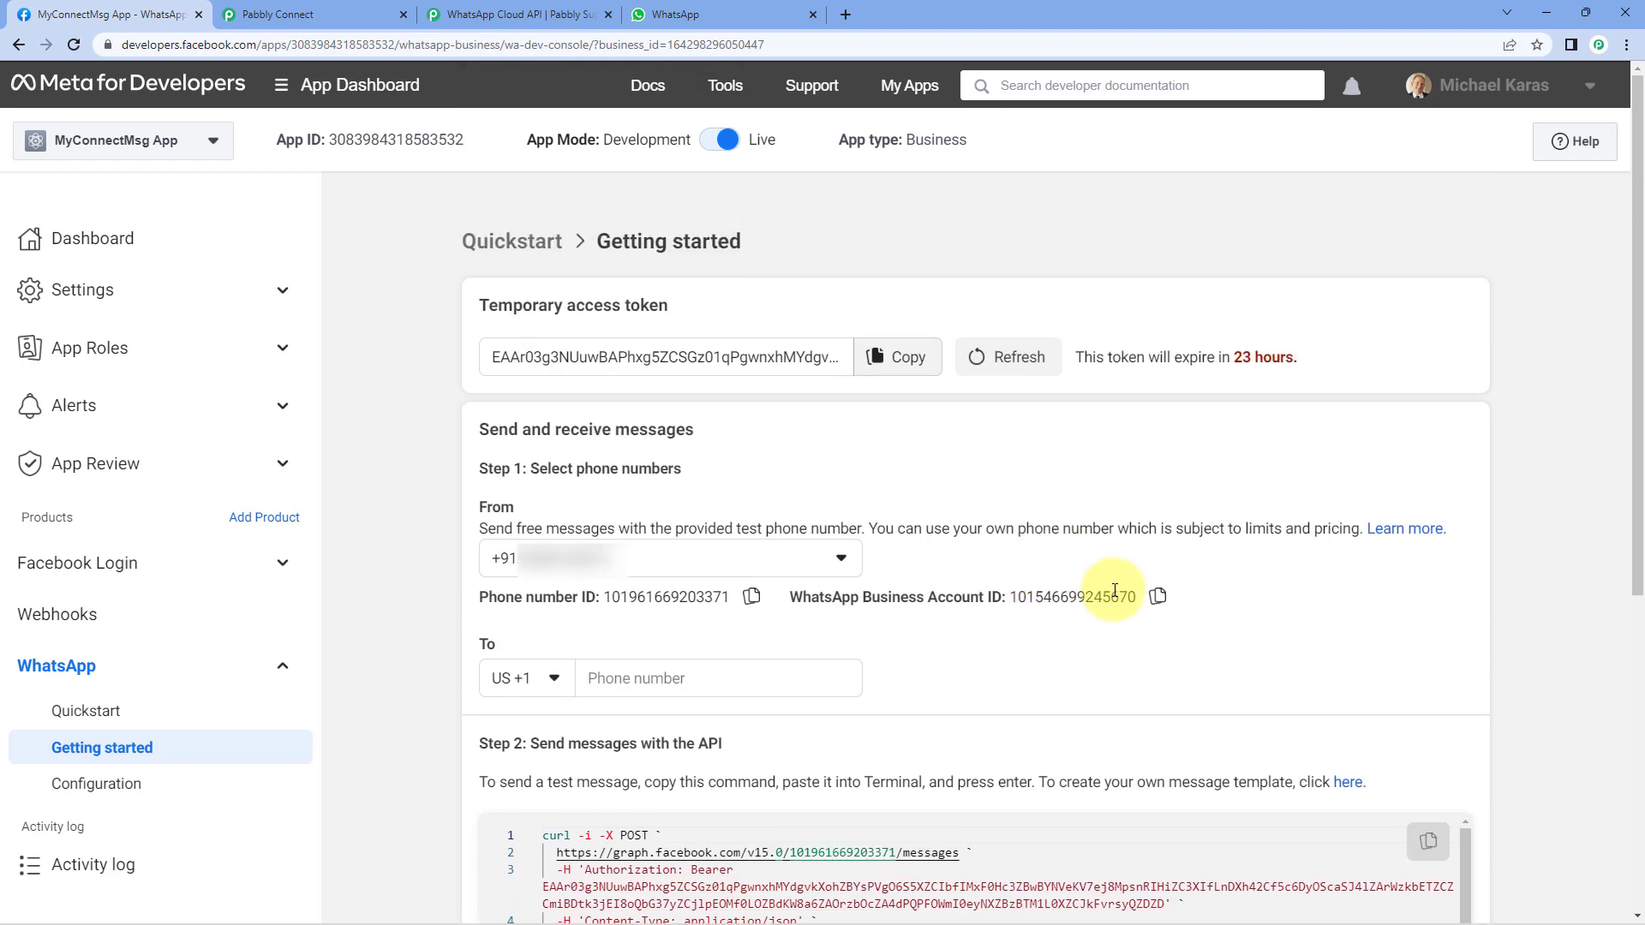
{"action": "left_click", "coordinate": [758, 604]}
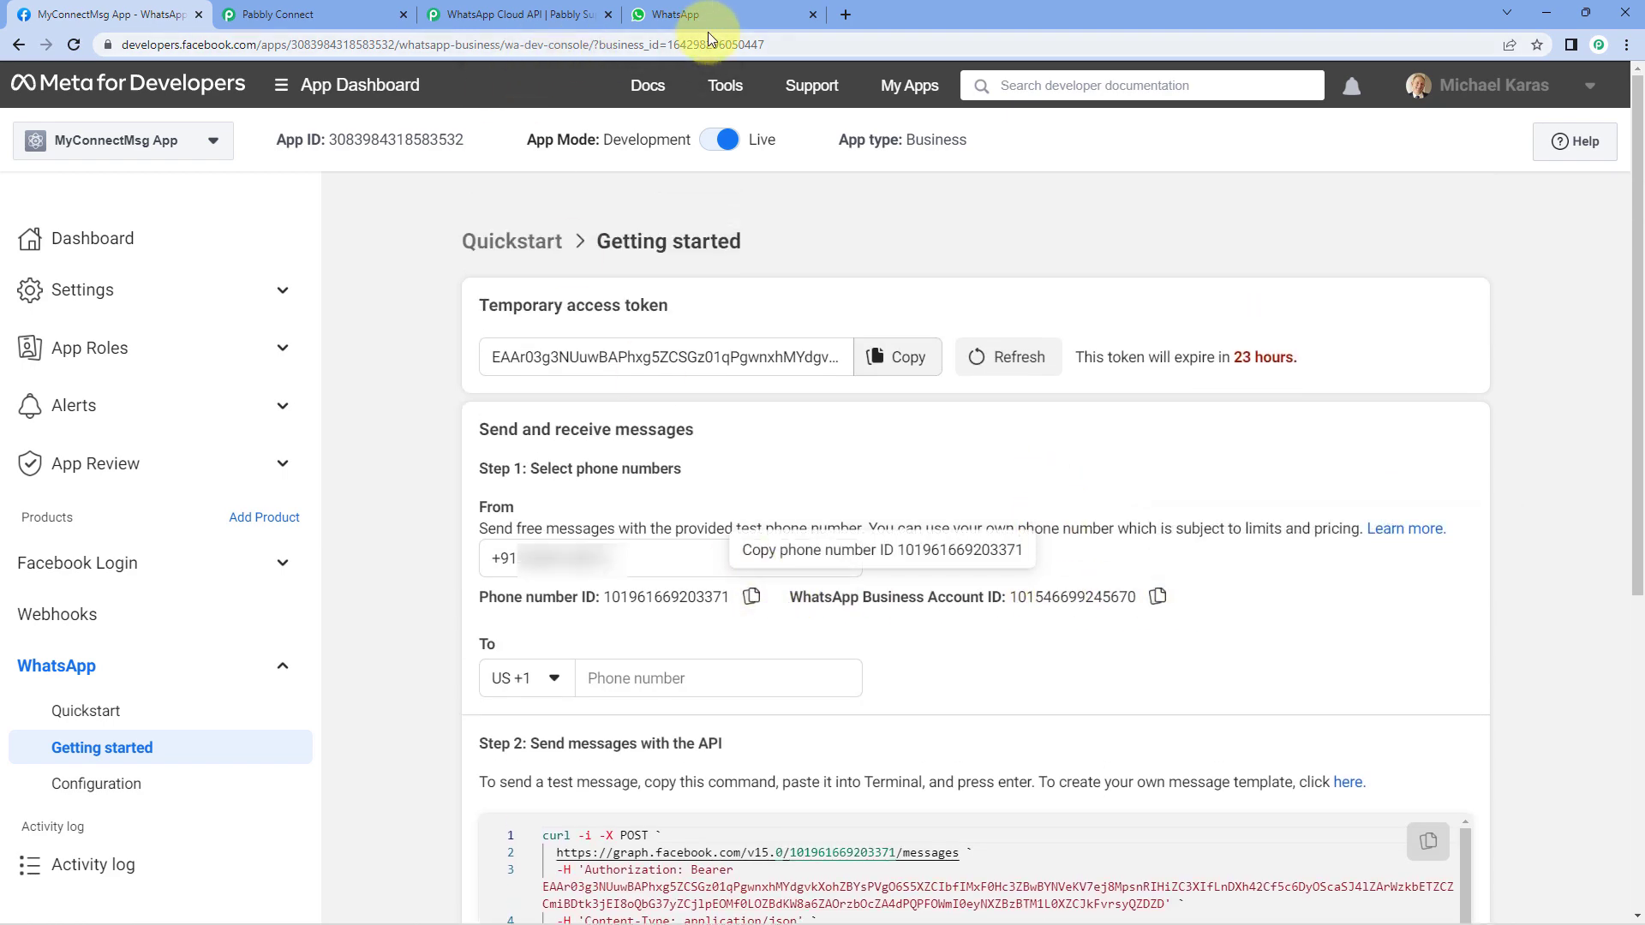
{"action": "left_click", "coordinate": [308, 15]}
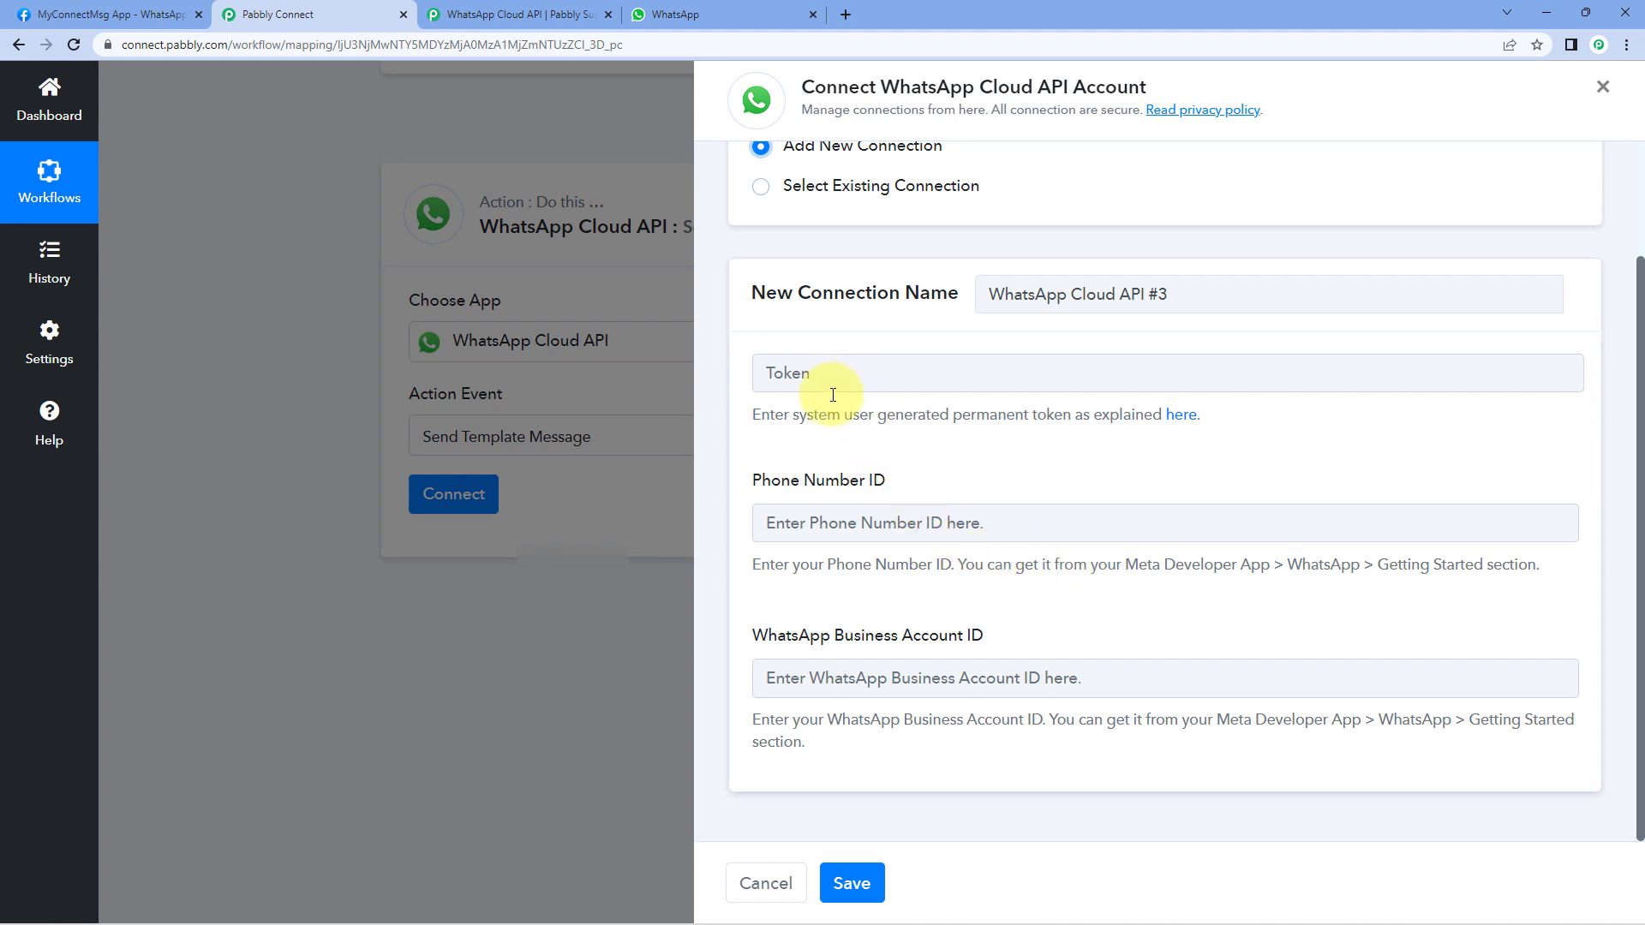
- Switch to the Getting started page in Meta for Developers and examine the temporary access token and its expiry time
{"action": "left_click", "coordinate": [176, 23]}
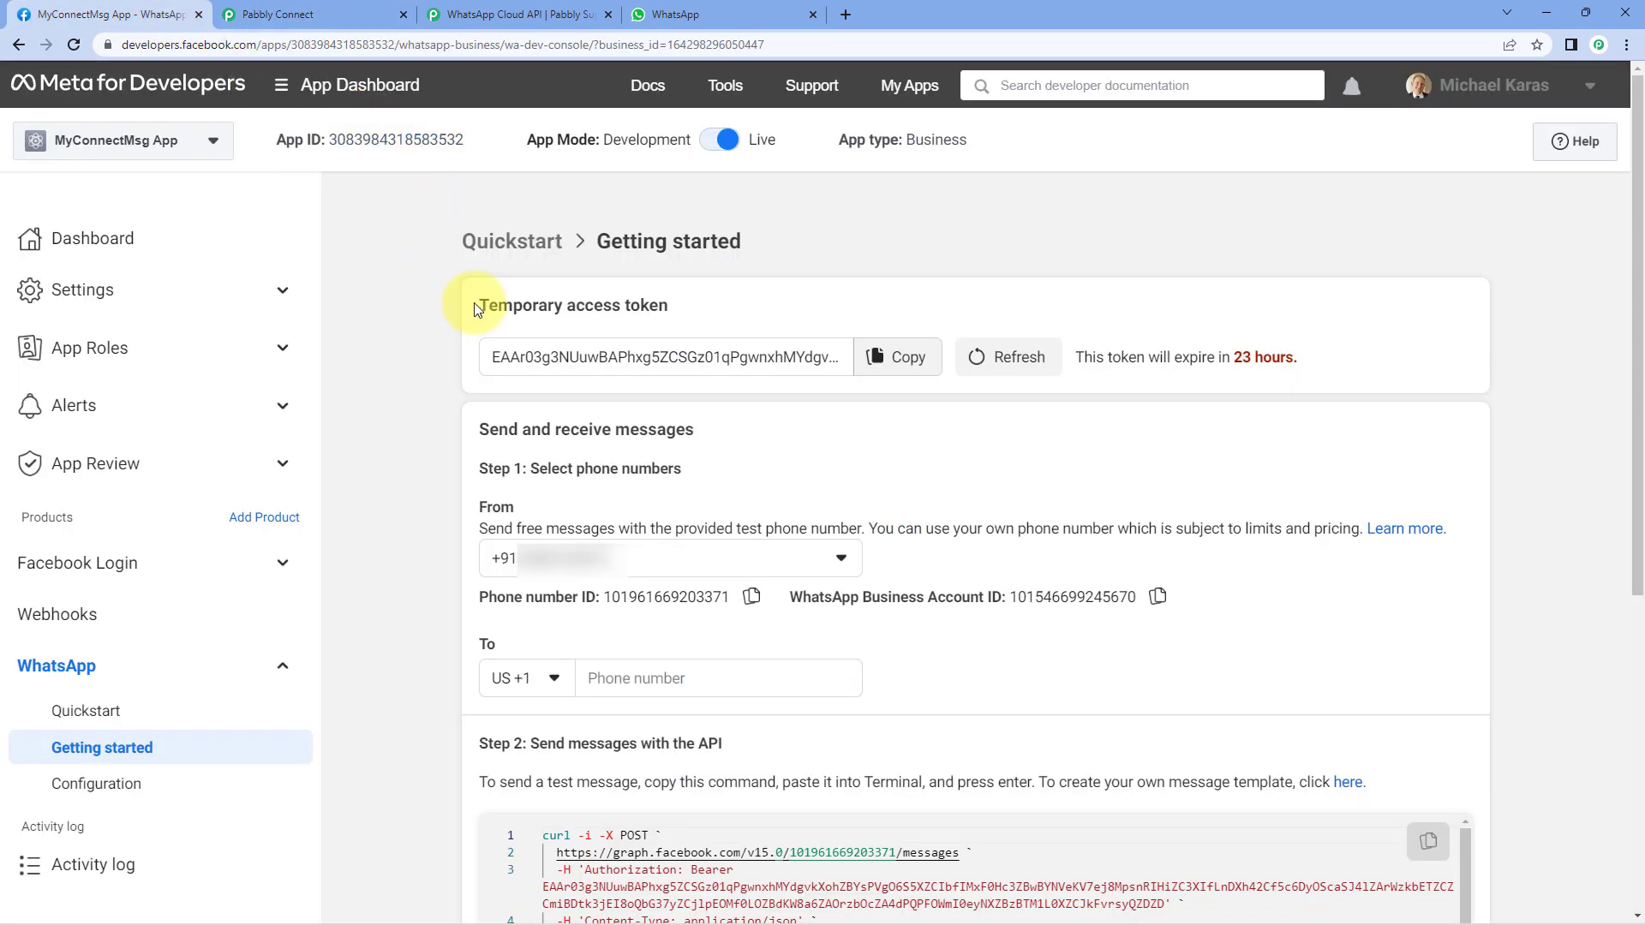
{"action": "left_click_drag", "start_coordinate": [479, 306], "coordinate": [669, 311]}
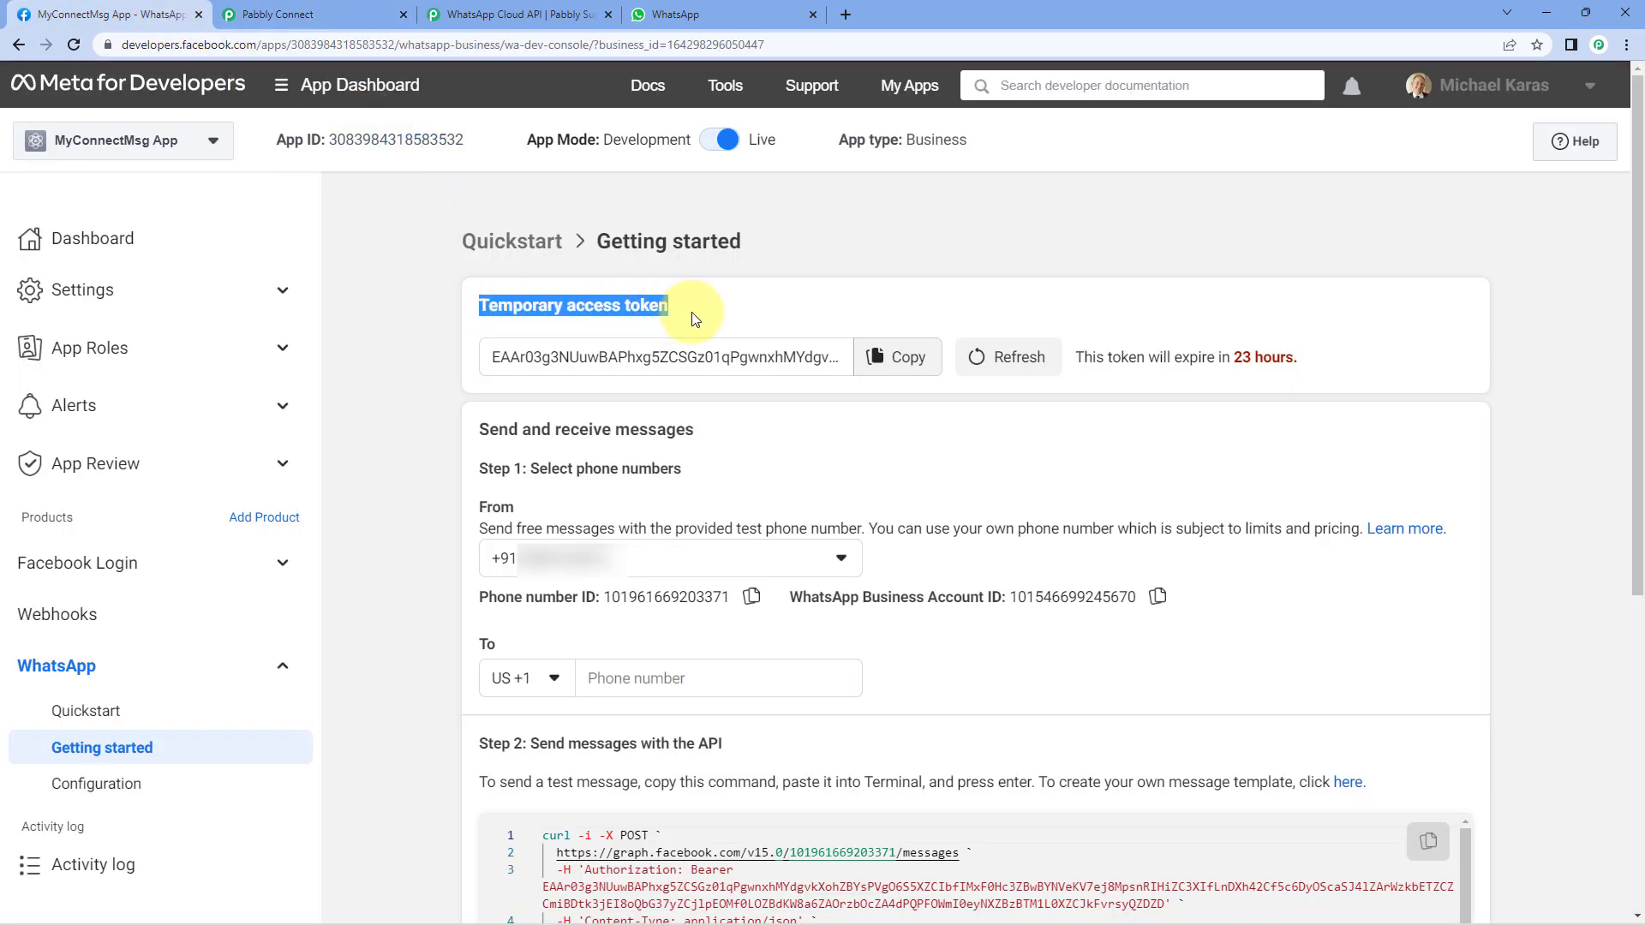
{"action": "left_click", "coordinate": [694, 319]}
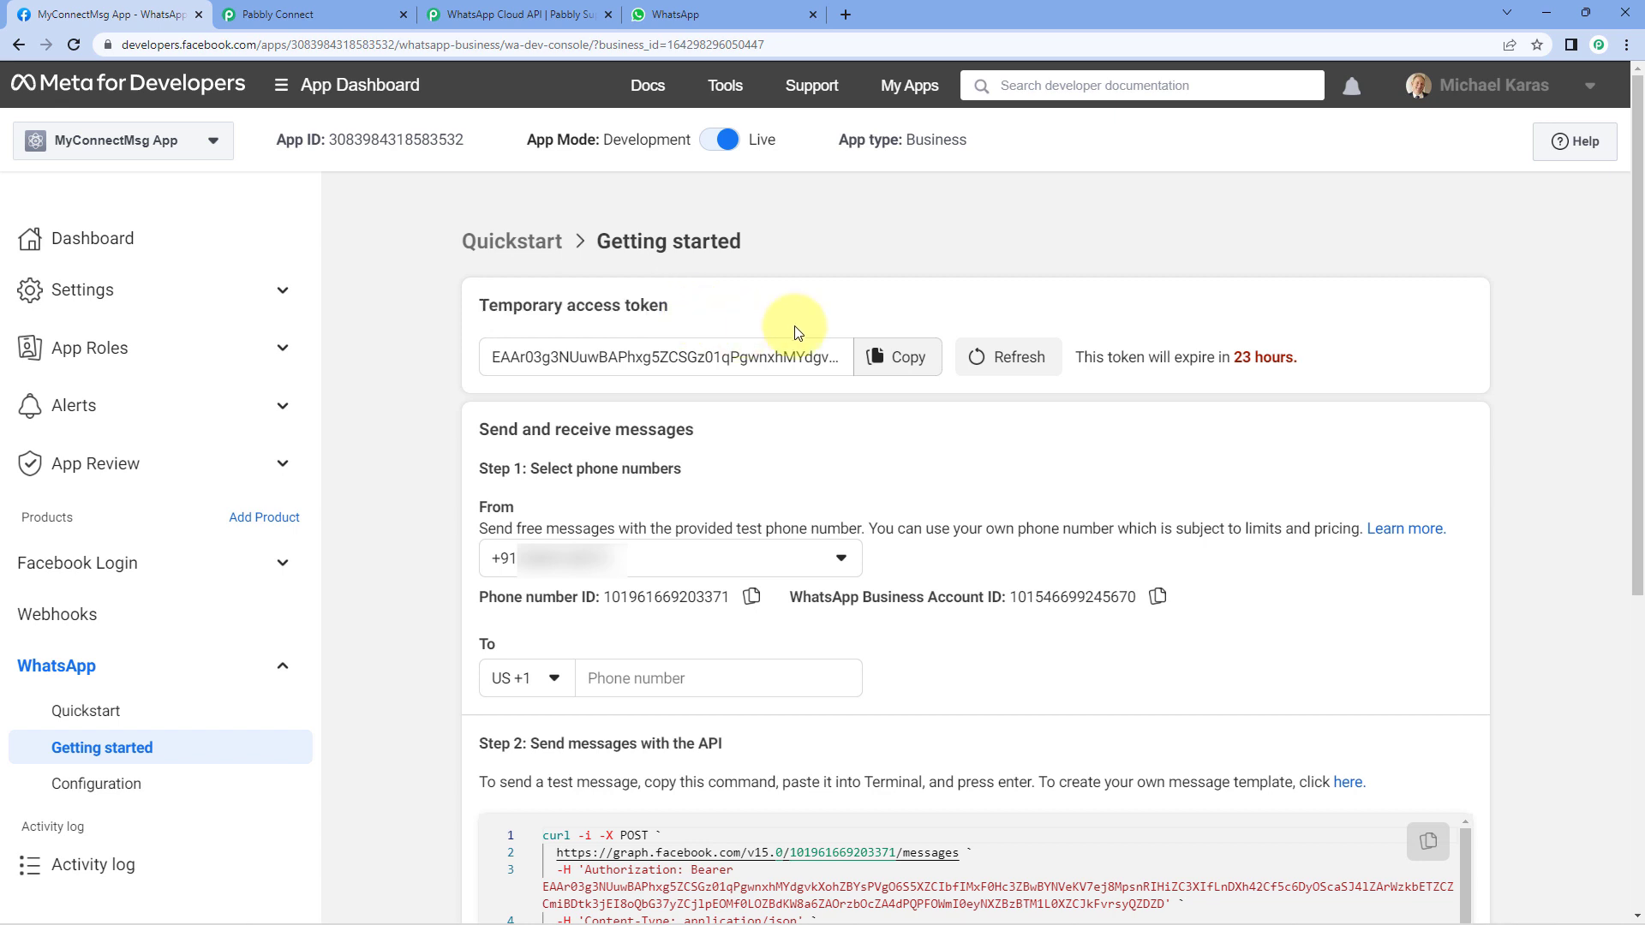
{"action": "left_click_drag", "start_coordinate": [1313, 358], "coordinate": [1232, 358]}
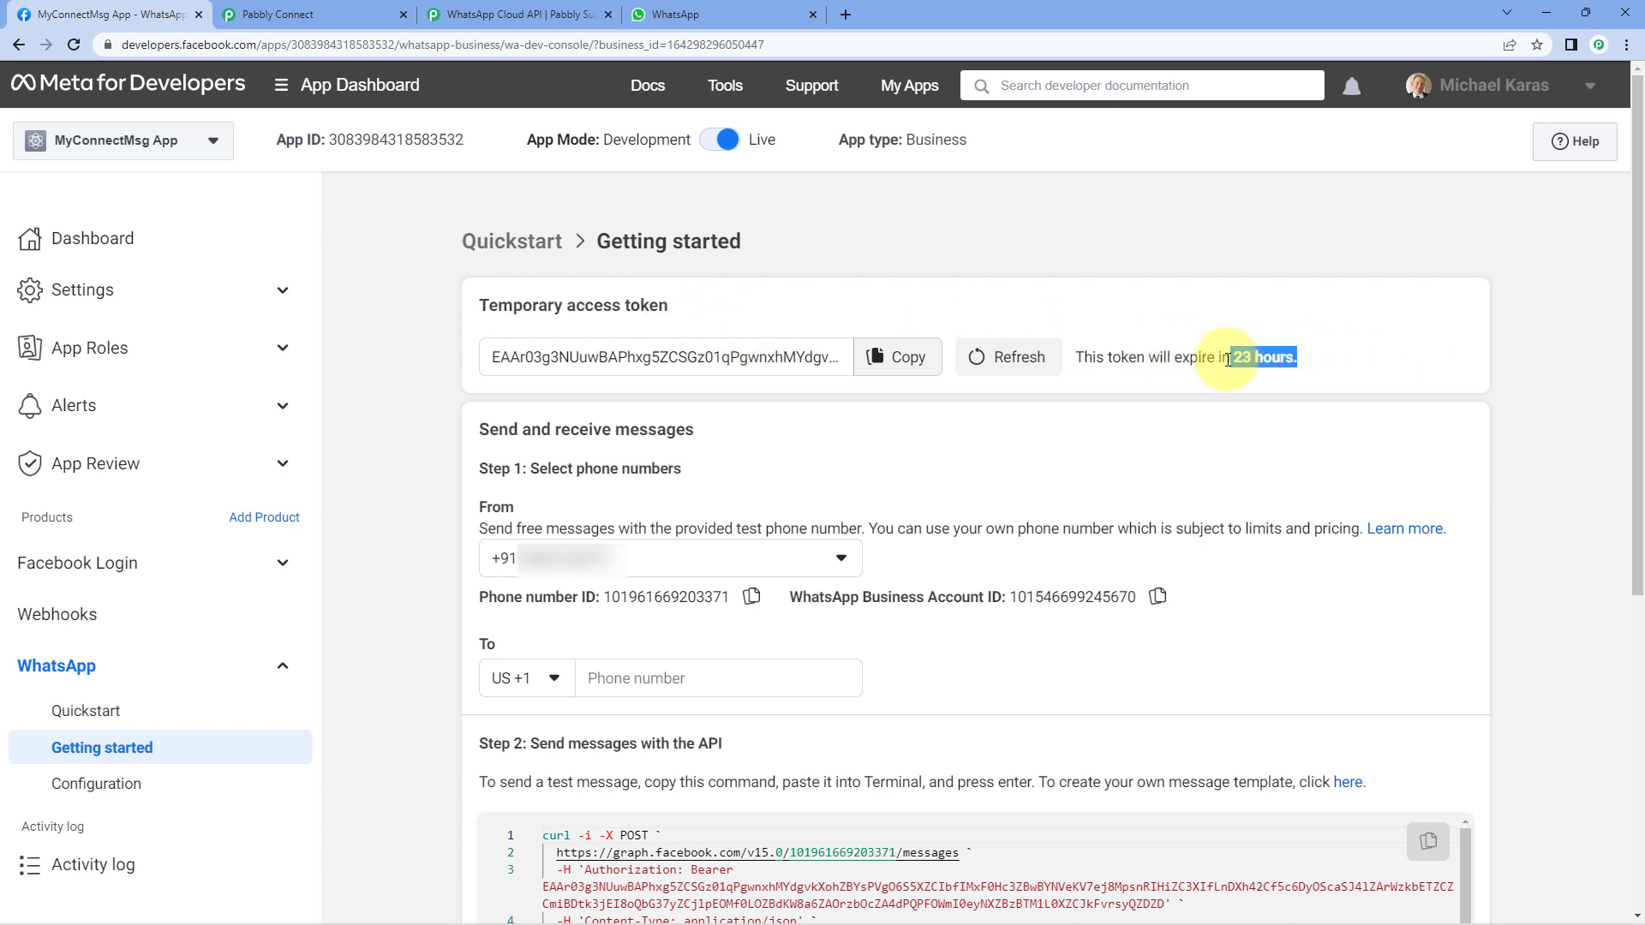
{"action": "left_click", "coordinate": [1068, 392]}
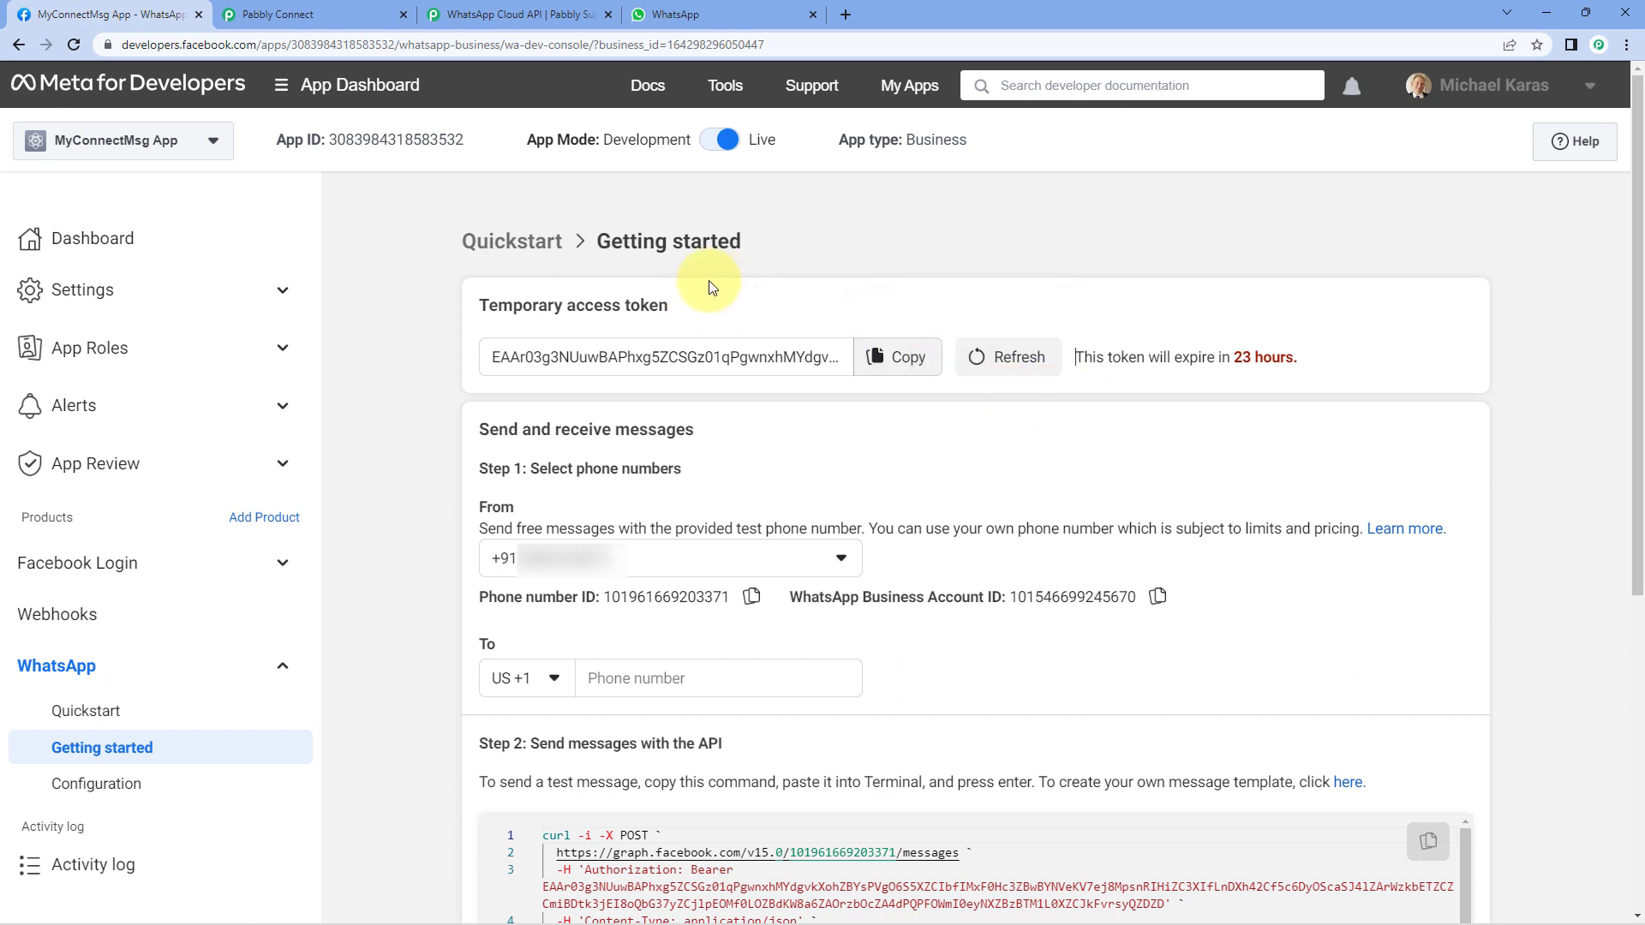
- Switch to the Pabbly forum thread on WhatsApp Cloud API and find the video about generating a permanent token
{"action": "left_click", "coordinate": [349, 12]}
{"action": "left_click", "coordinate": [511, 10]}
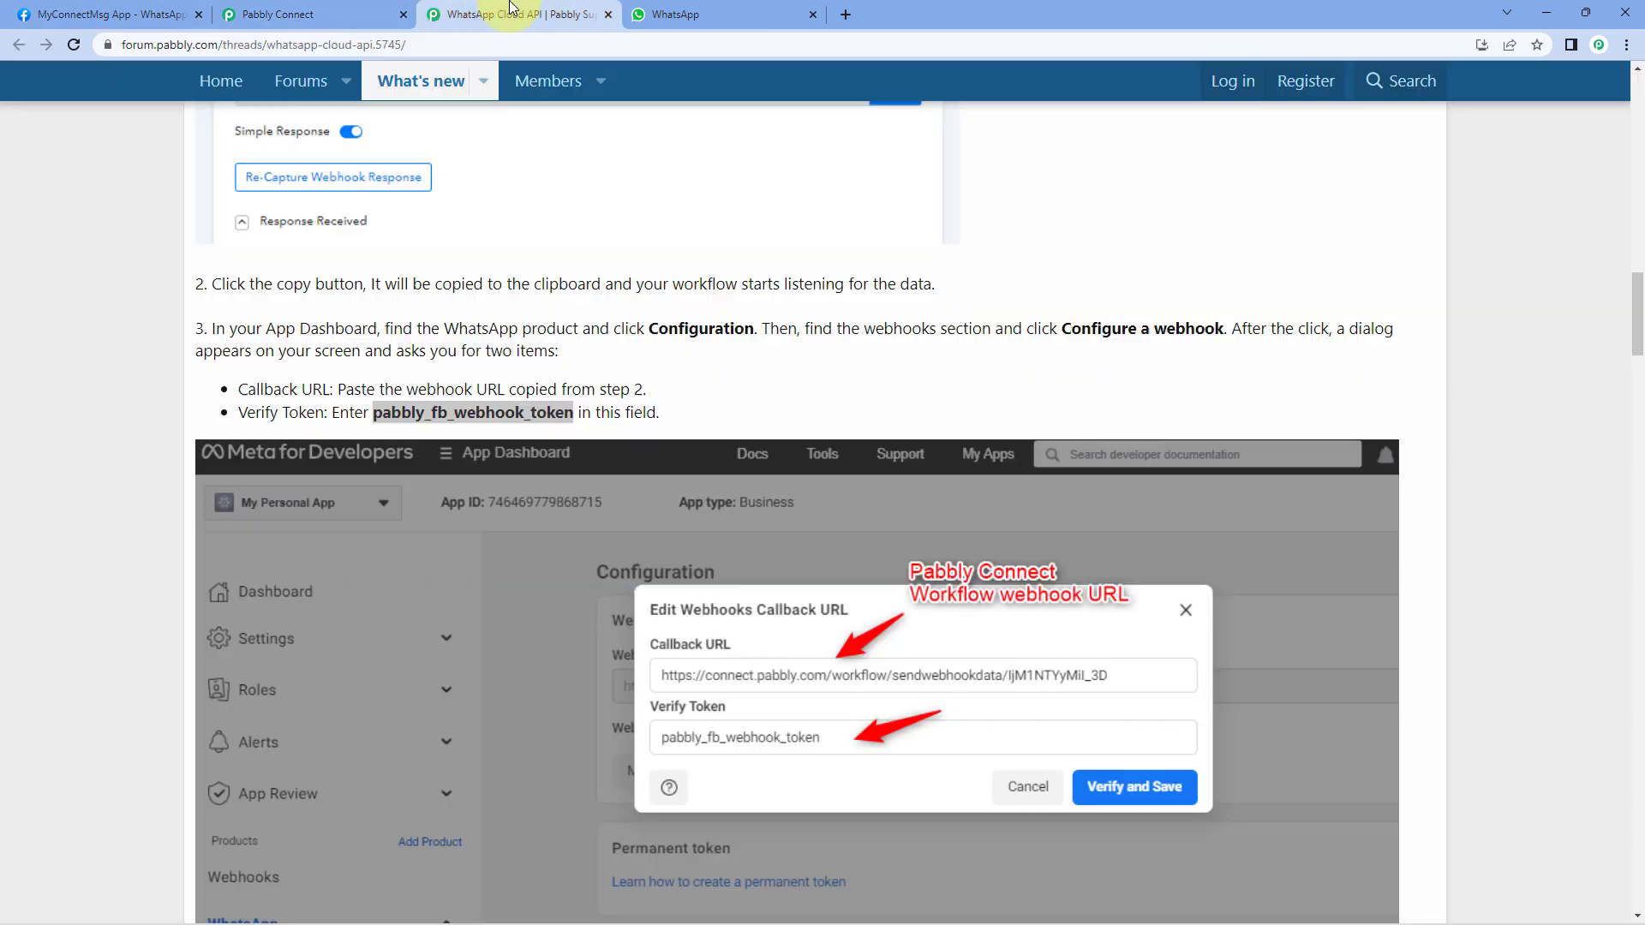
{"action": "scroll", "coordinate": [1369, 334], "scroll_direction": "up", "scroll_amount": 7}
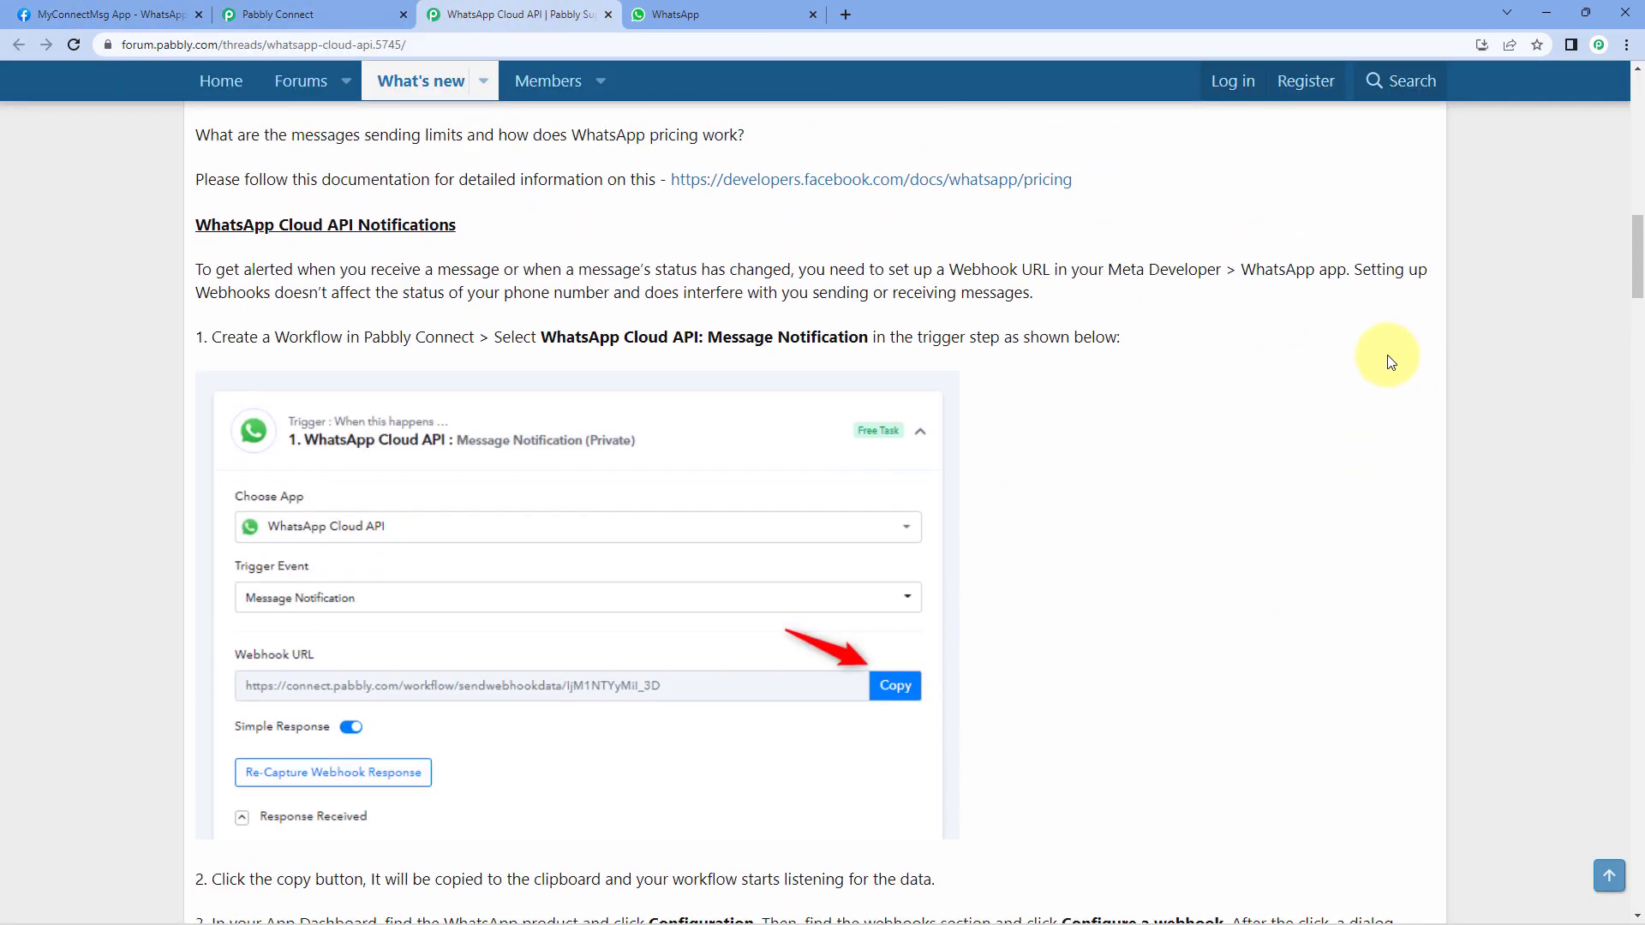
{"action": "scroll", "coordinate": [1388, 358], "scroll_direction": "up", "scroll_amount": 15}
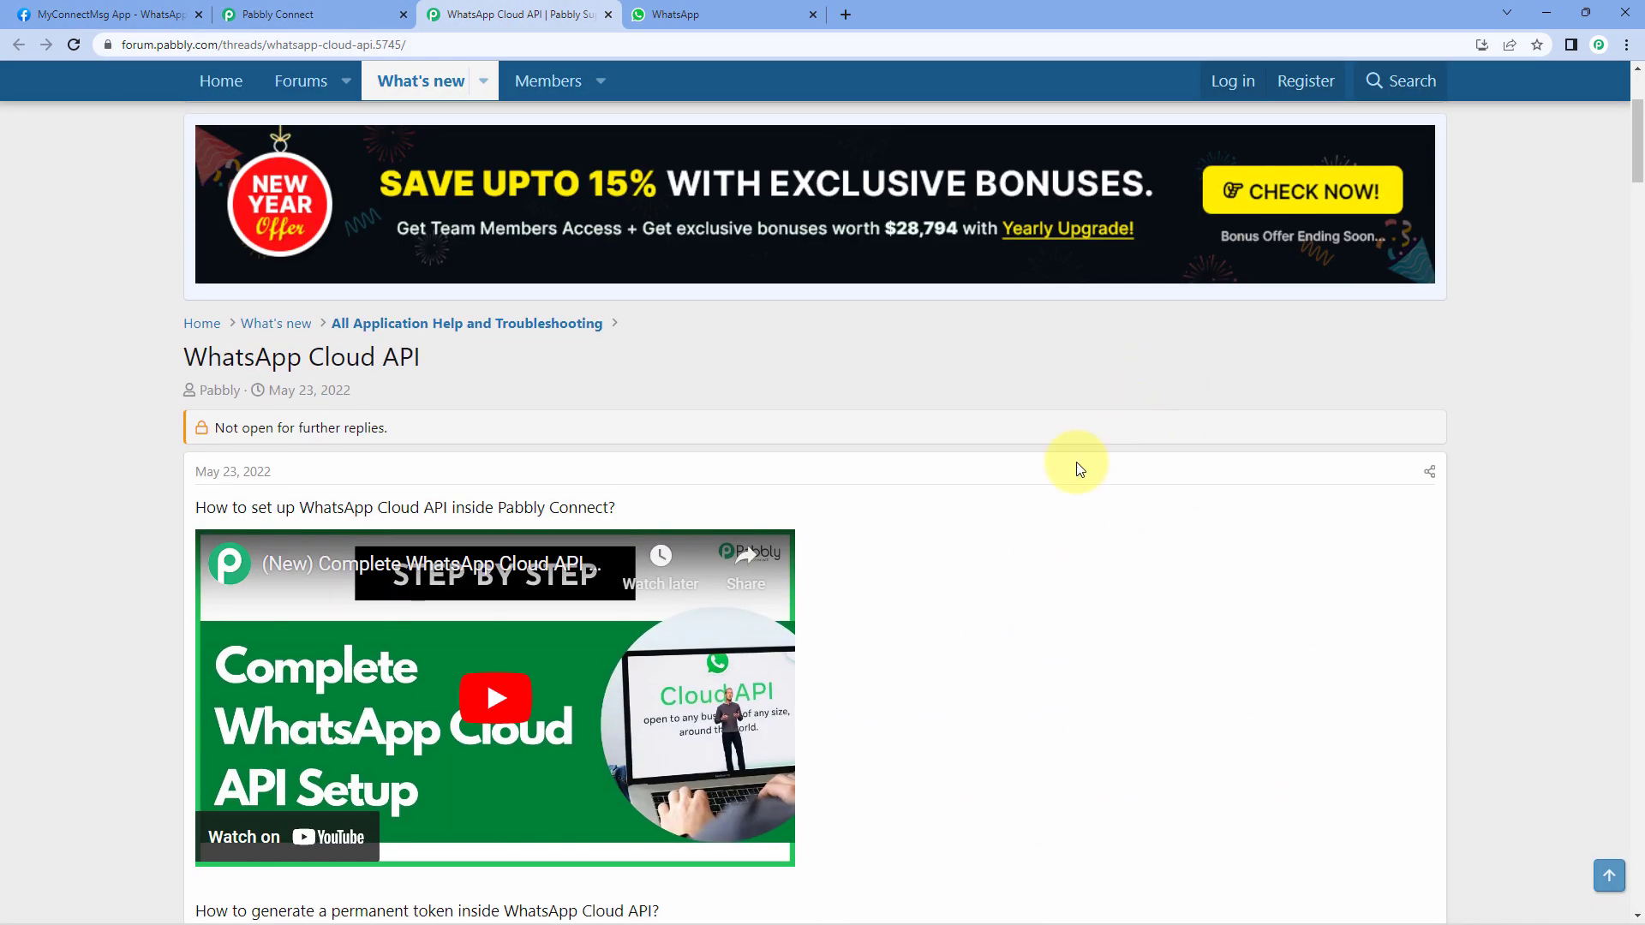
{"action": "scroll", "coordinate": [1077, 467], "scroll_direction": "down", "scroll_amount": 7}
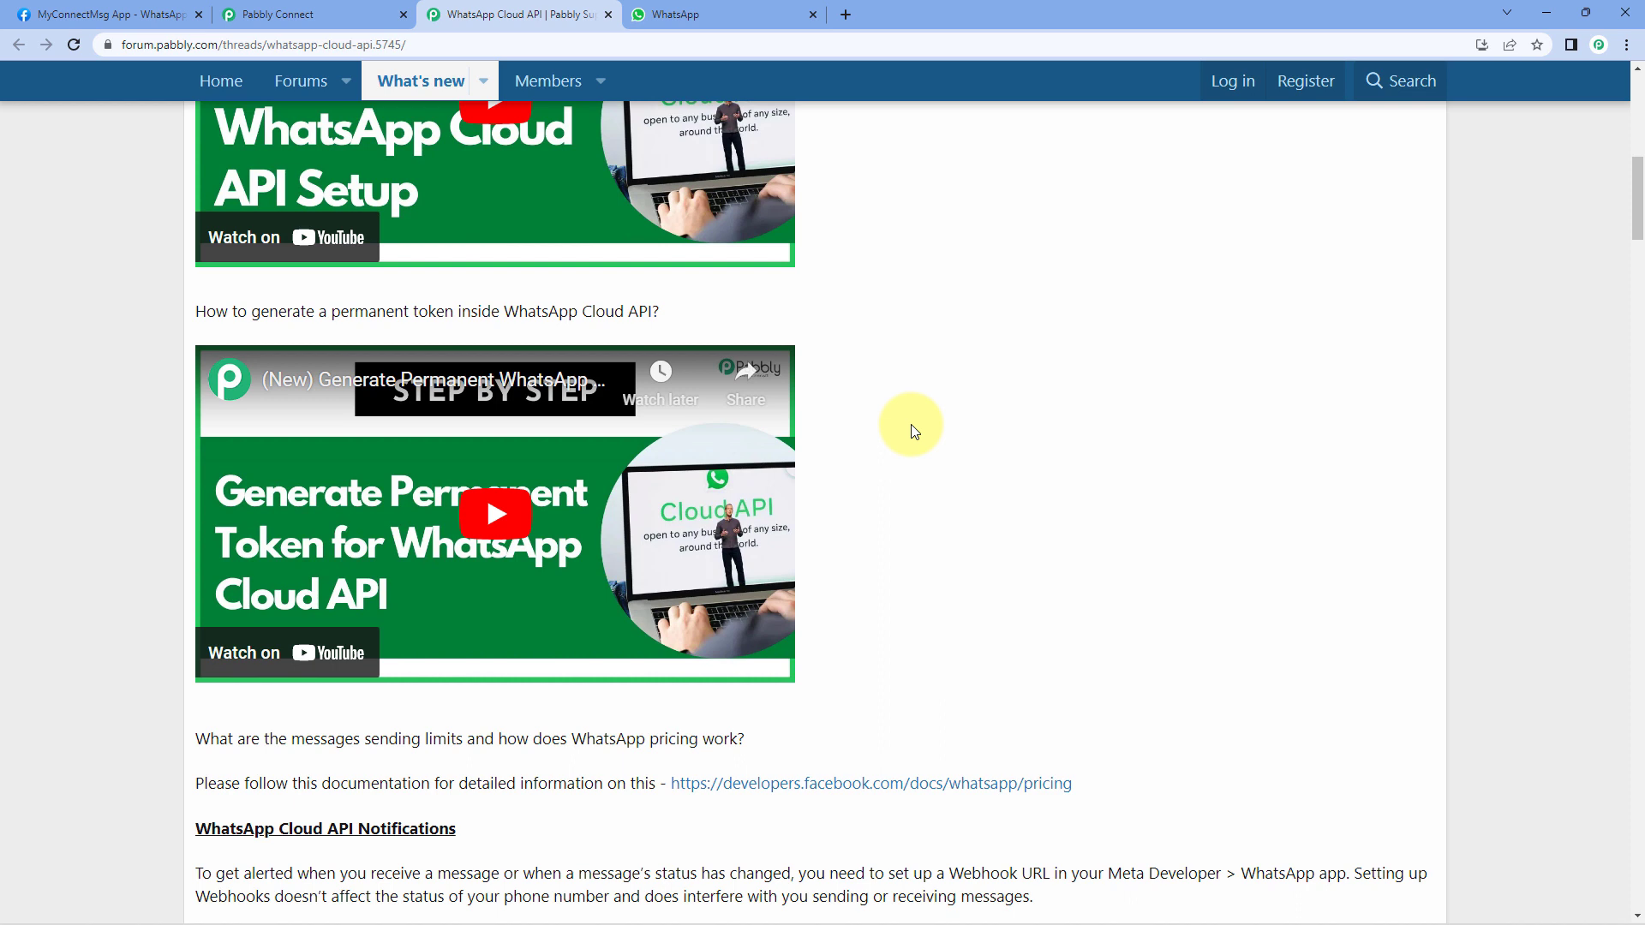
- Return to the Pabbly Connect connection form and connect the action with the existing connection WhatsApp Cloud API #2
{"action": "left_click", "coordinate": [326, 15]}
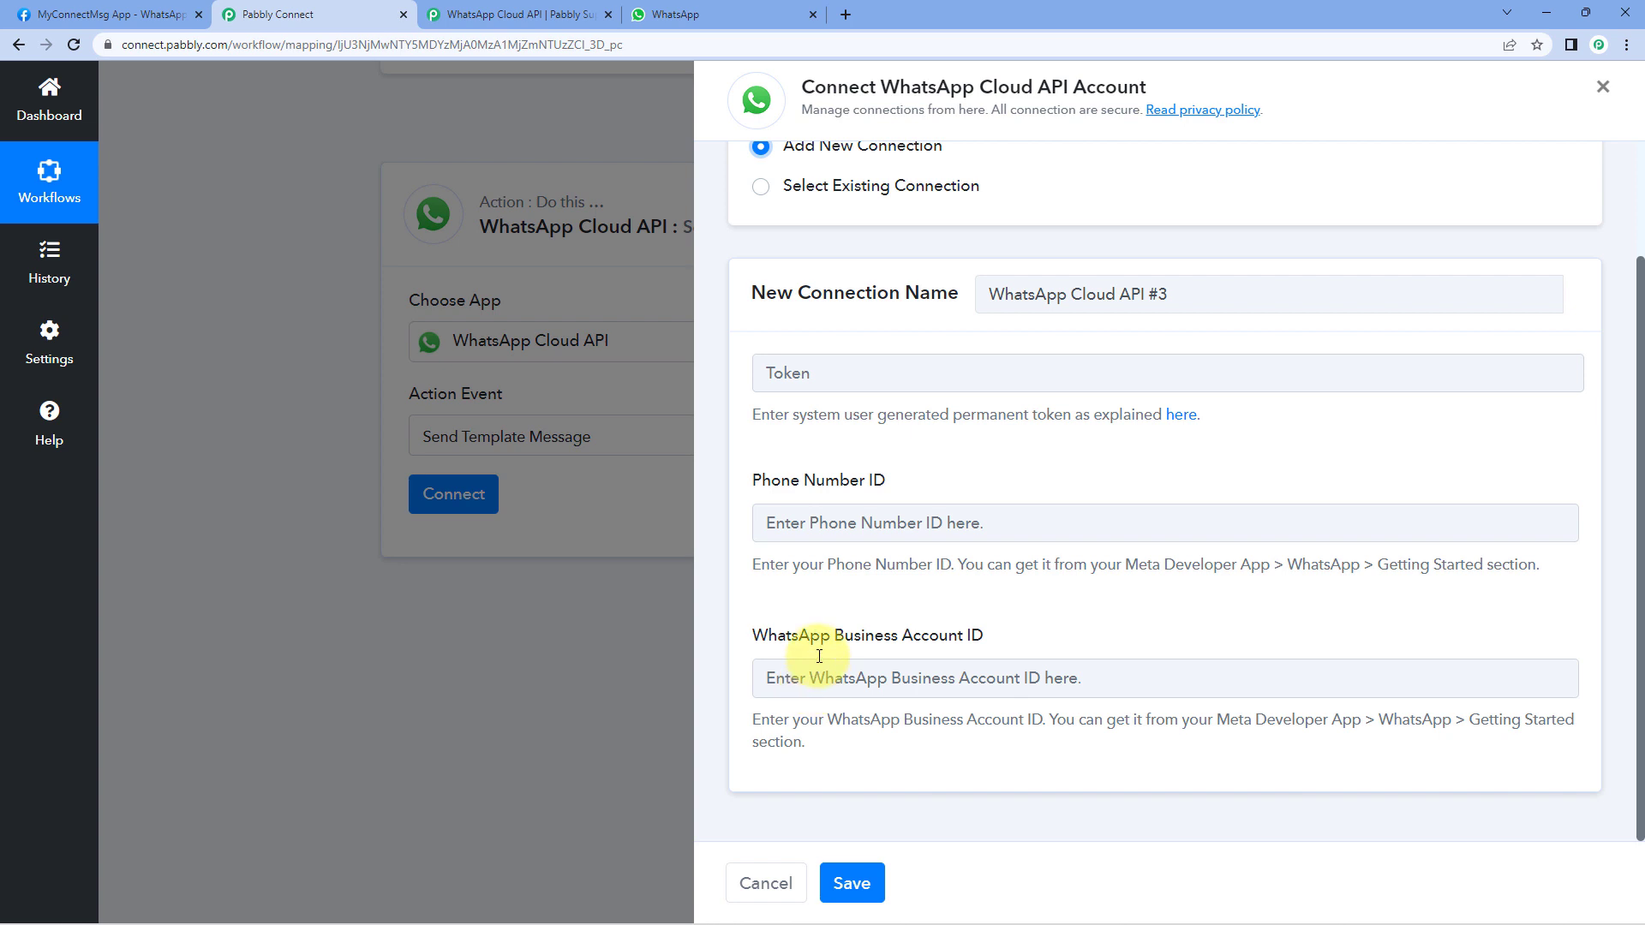
{"action": "left_click", "coordinate": [772, 190]}
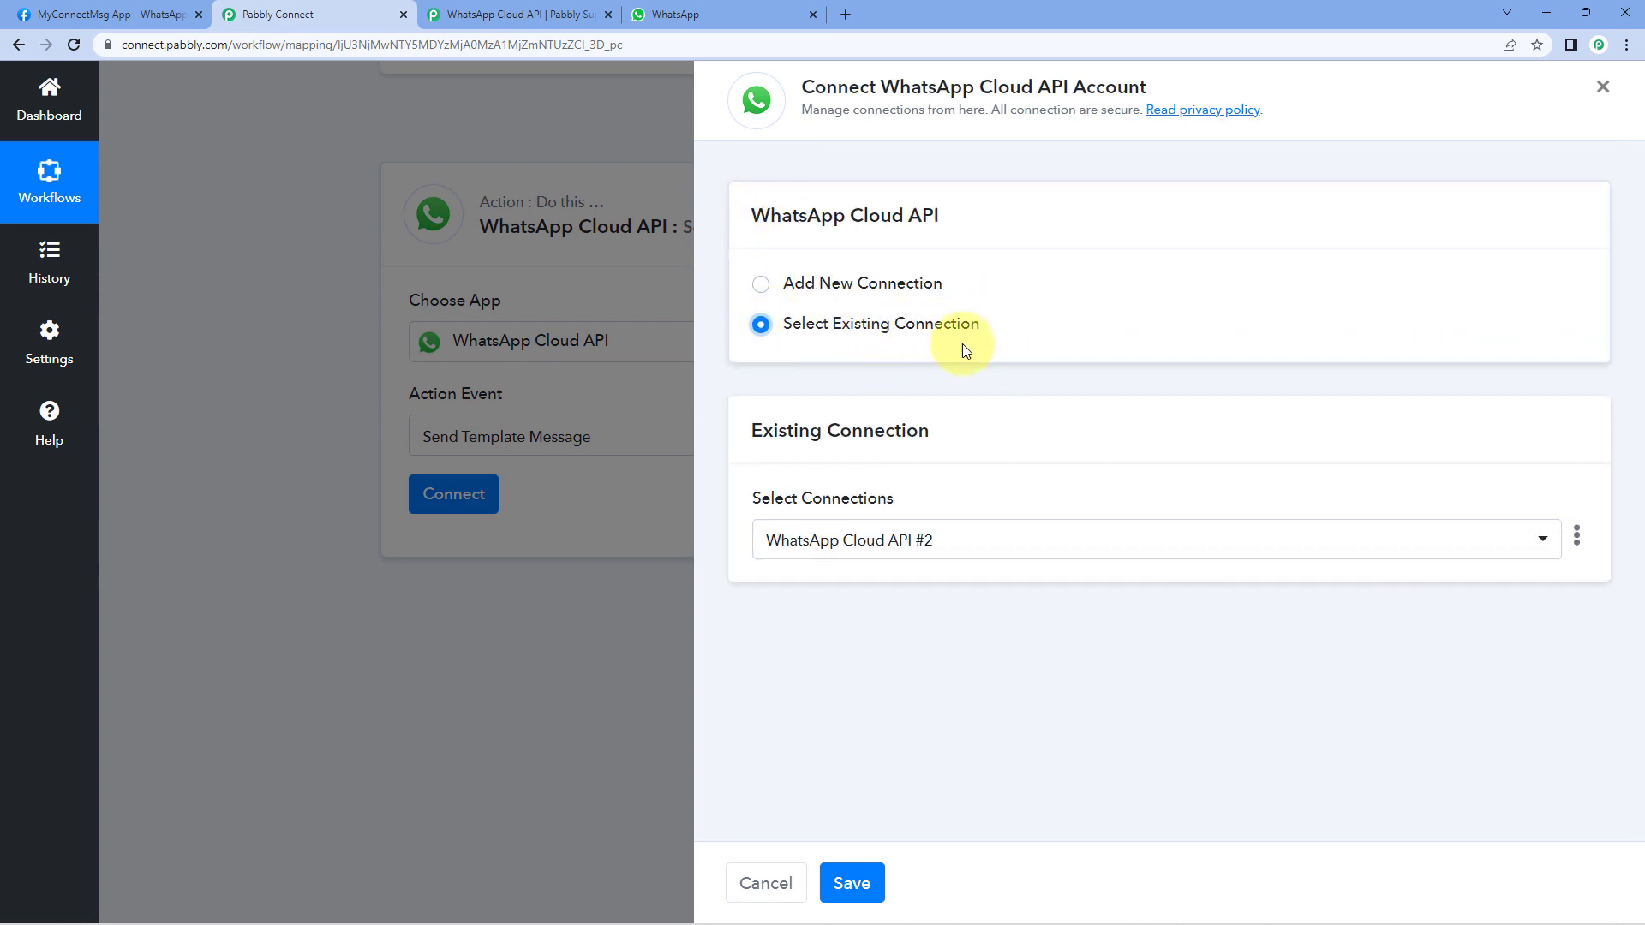
{"action": "left_click", "coordinate": [852, 882]}
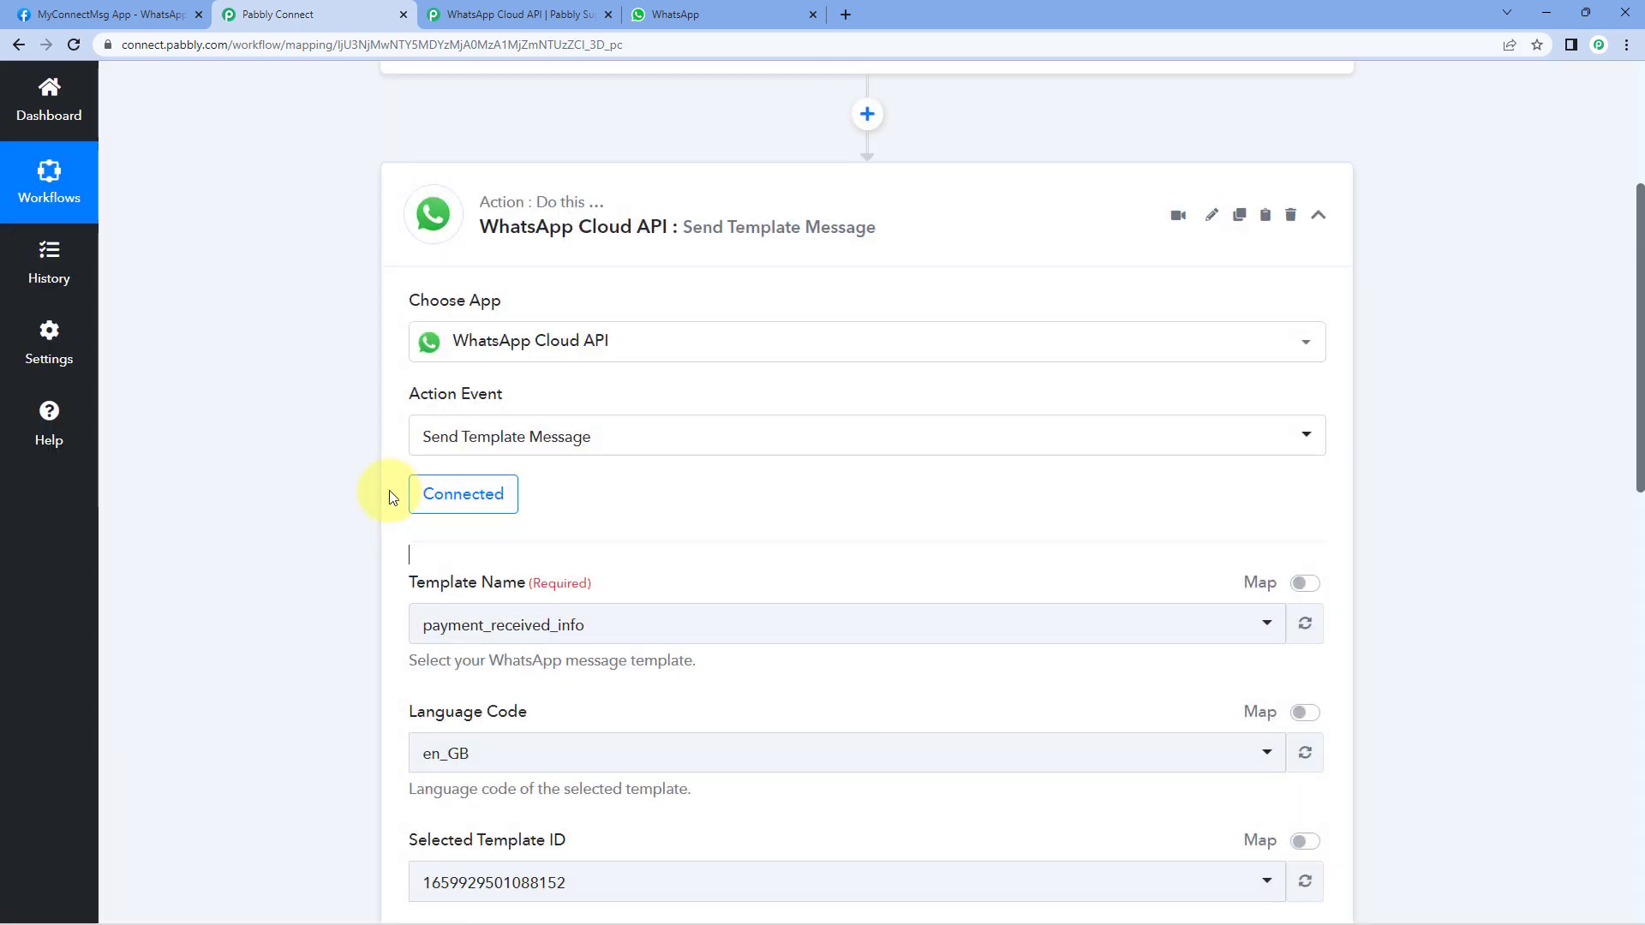
- Examine the message templates offered for the Template Name of the Send Template Message action
{"action": "scroll", "coordinate": [376, 483], "scroll_direction": "down", "scroll_amount": 2}
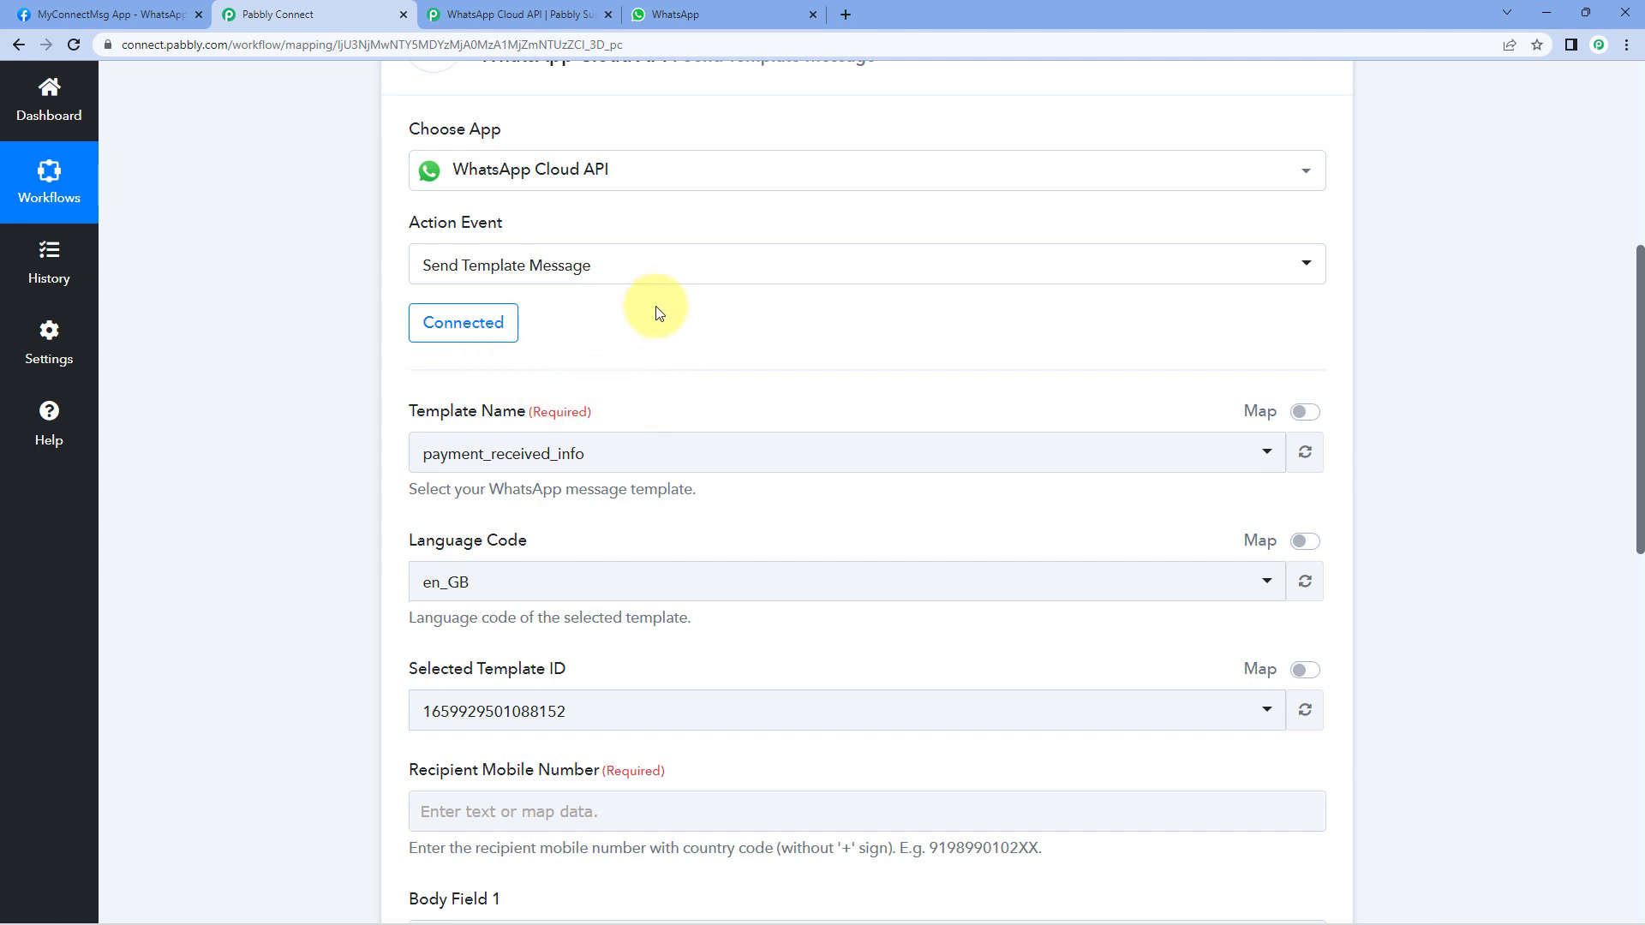
{"action": "left_click", "coordinate": [505, 388]}
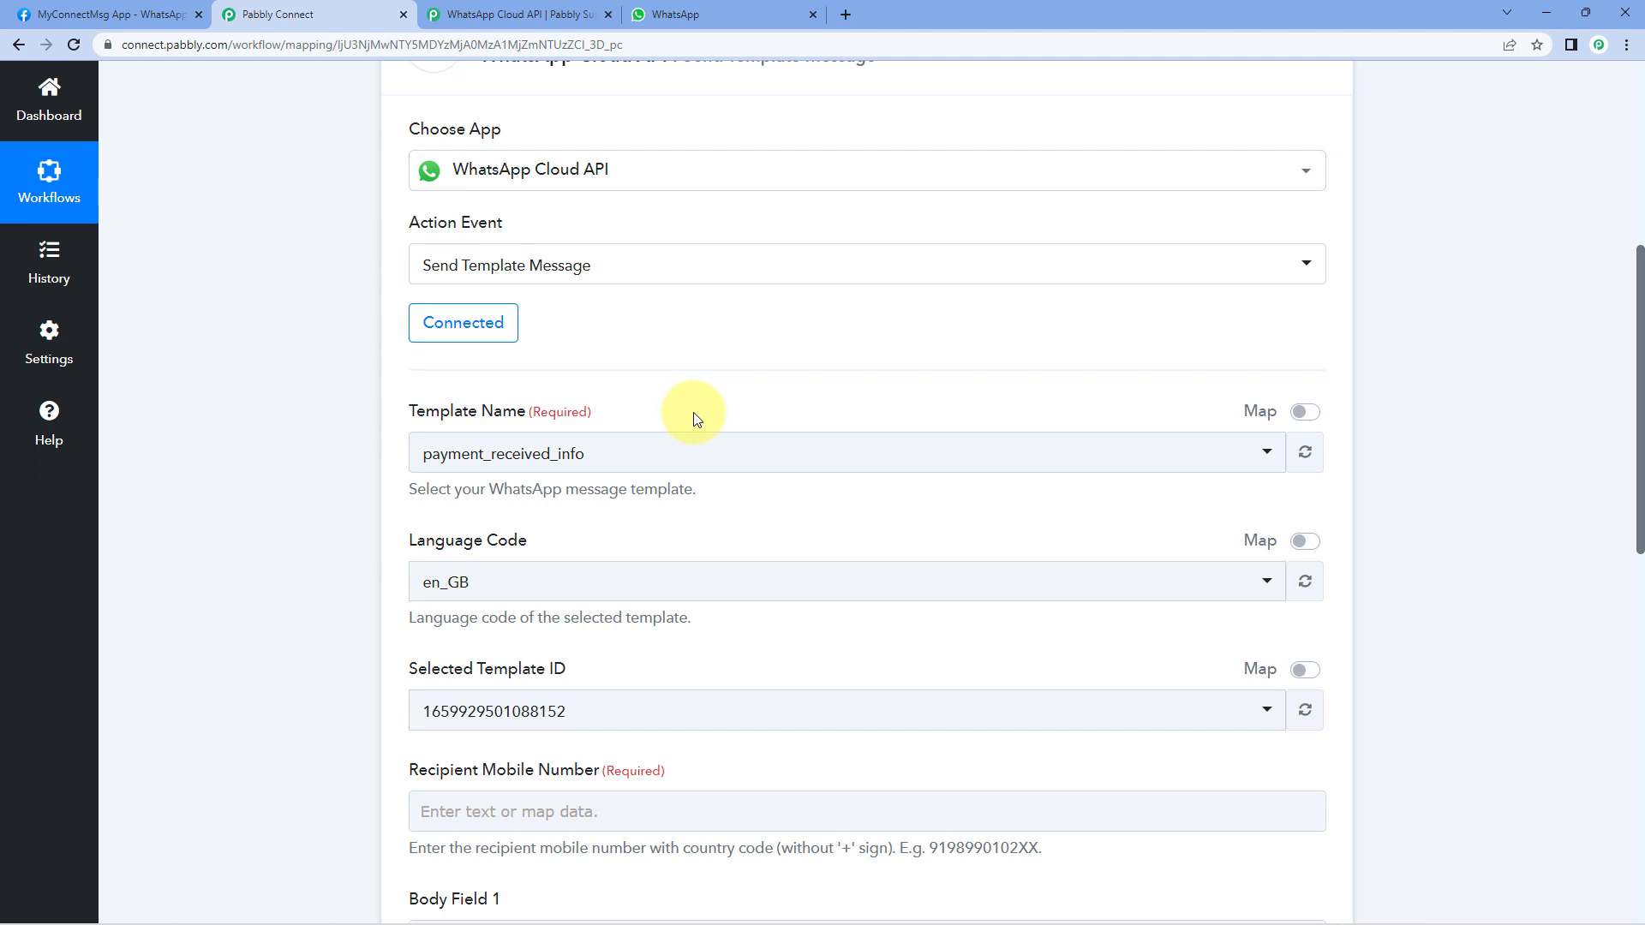
{"action": "left_click", "coordinate": [580, 449]}
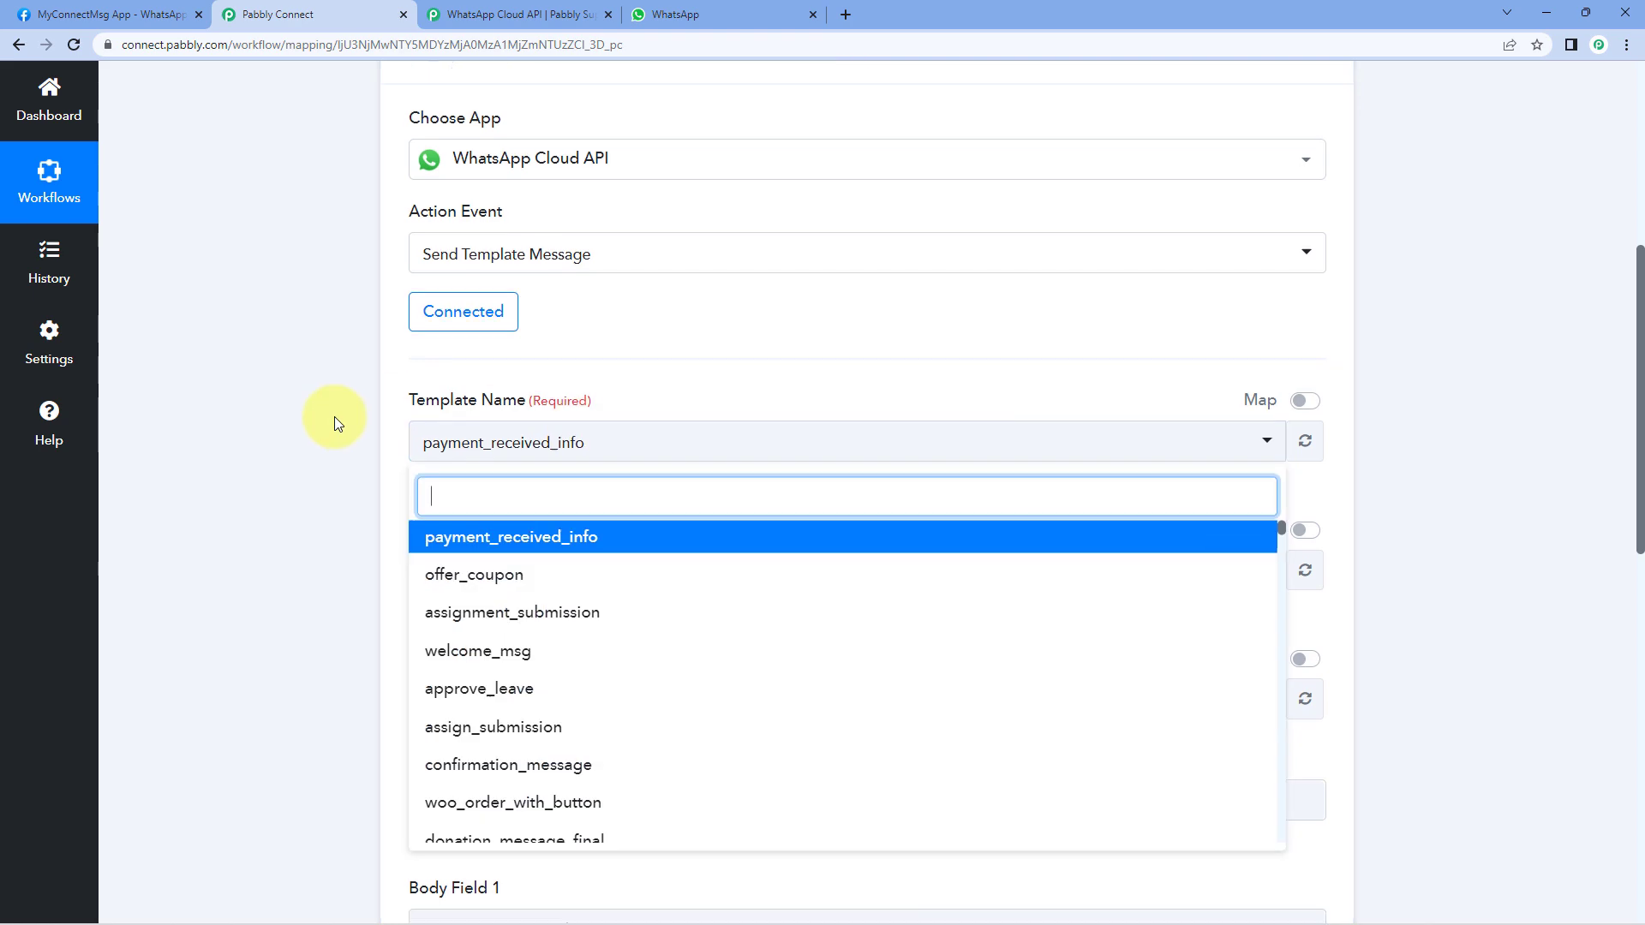
{"action": "scroll", "coordinate": [334, 416], "scroll_direction": "down", "scroll_amount": 4}
{"action": "scroll", "coordinate": [505, 291], "scroll_direction": "down", "scroll_amount": 3}
{"action": "scroll", "coordinate": [596, 352], "scroll_direction": "down", "scroll_amount": 7}
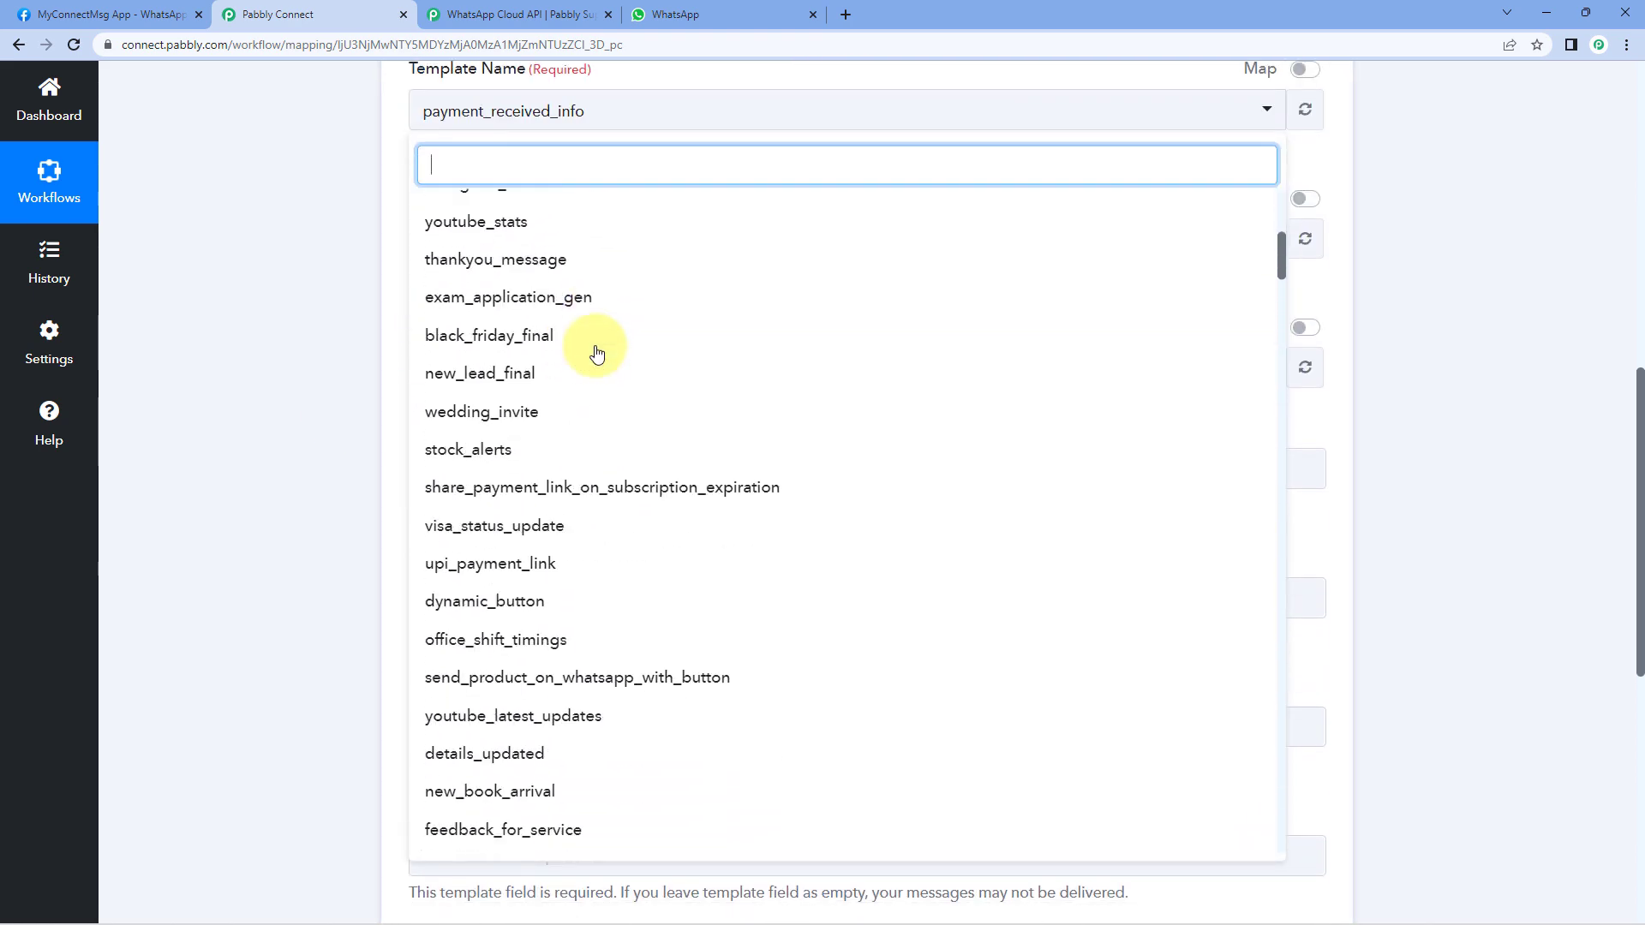
{"action": "scroll", "coordinate": [597, 352], "scroll_direction": "down", "scroll_amount": 2}
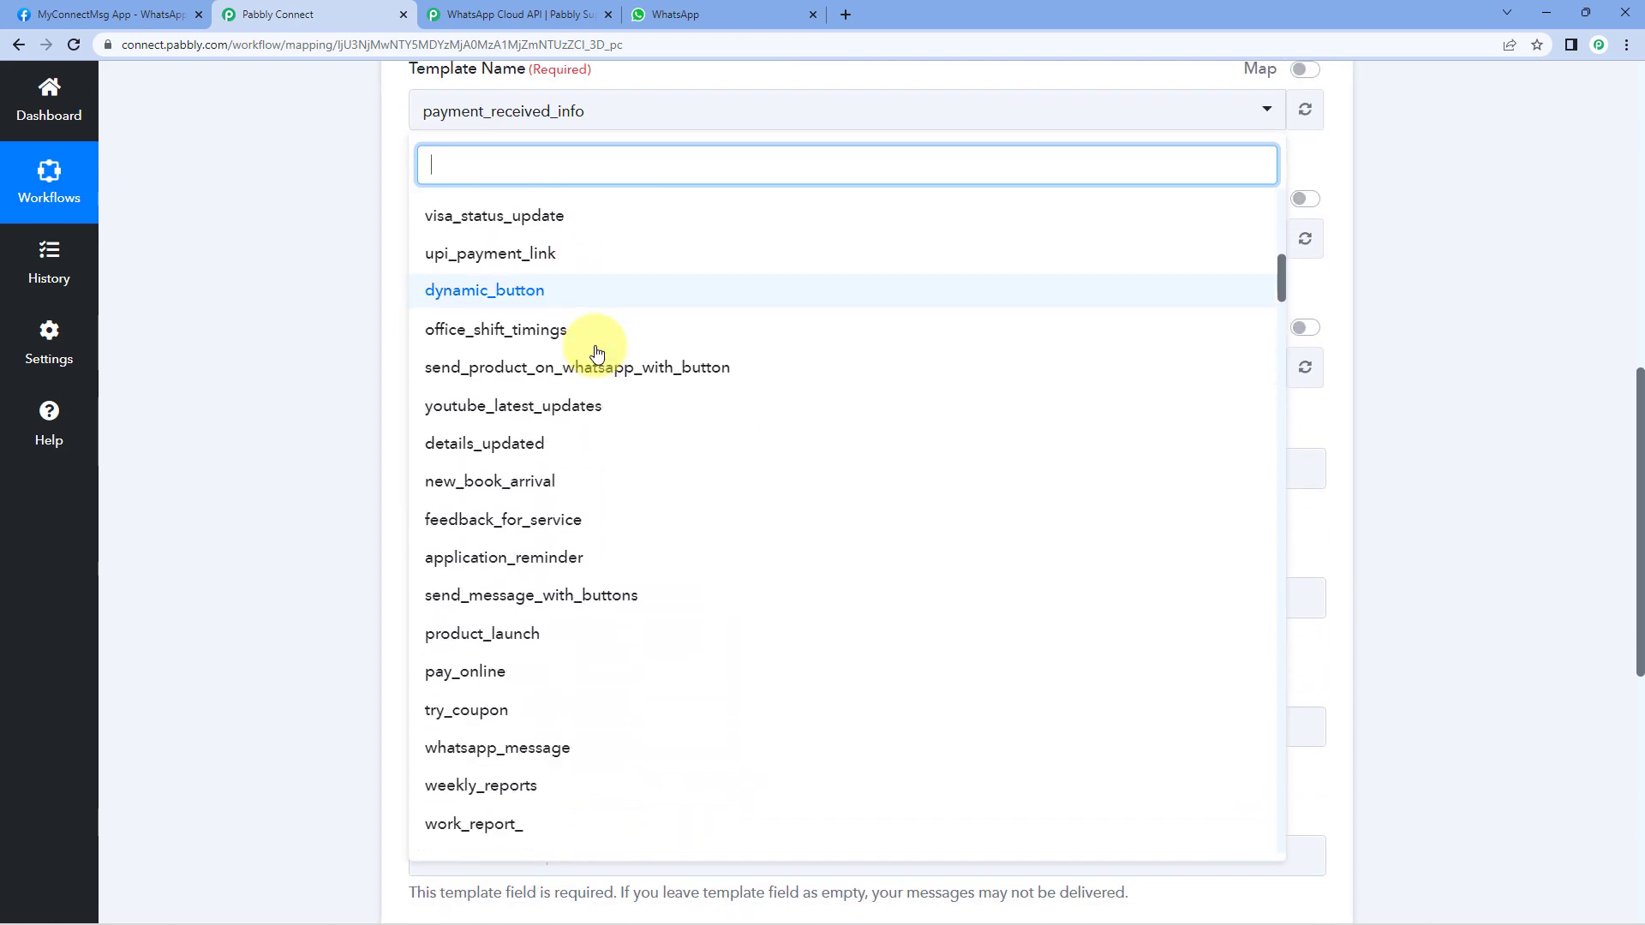
{"action": "scroll", "coordinate": [596, 352], "scroll_direction": "up", "scroll_amount": 6}
{"action": "scroll", "coordinate": [596, 352], "scroll_direction": "up", "scroll_amount": 5}
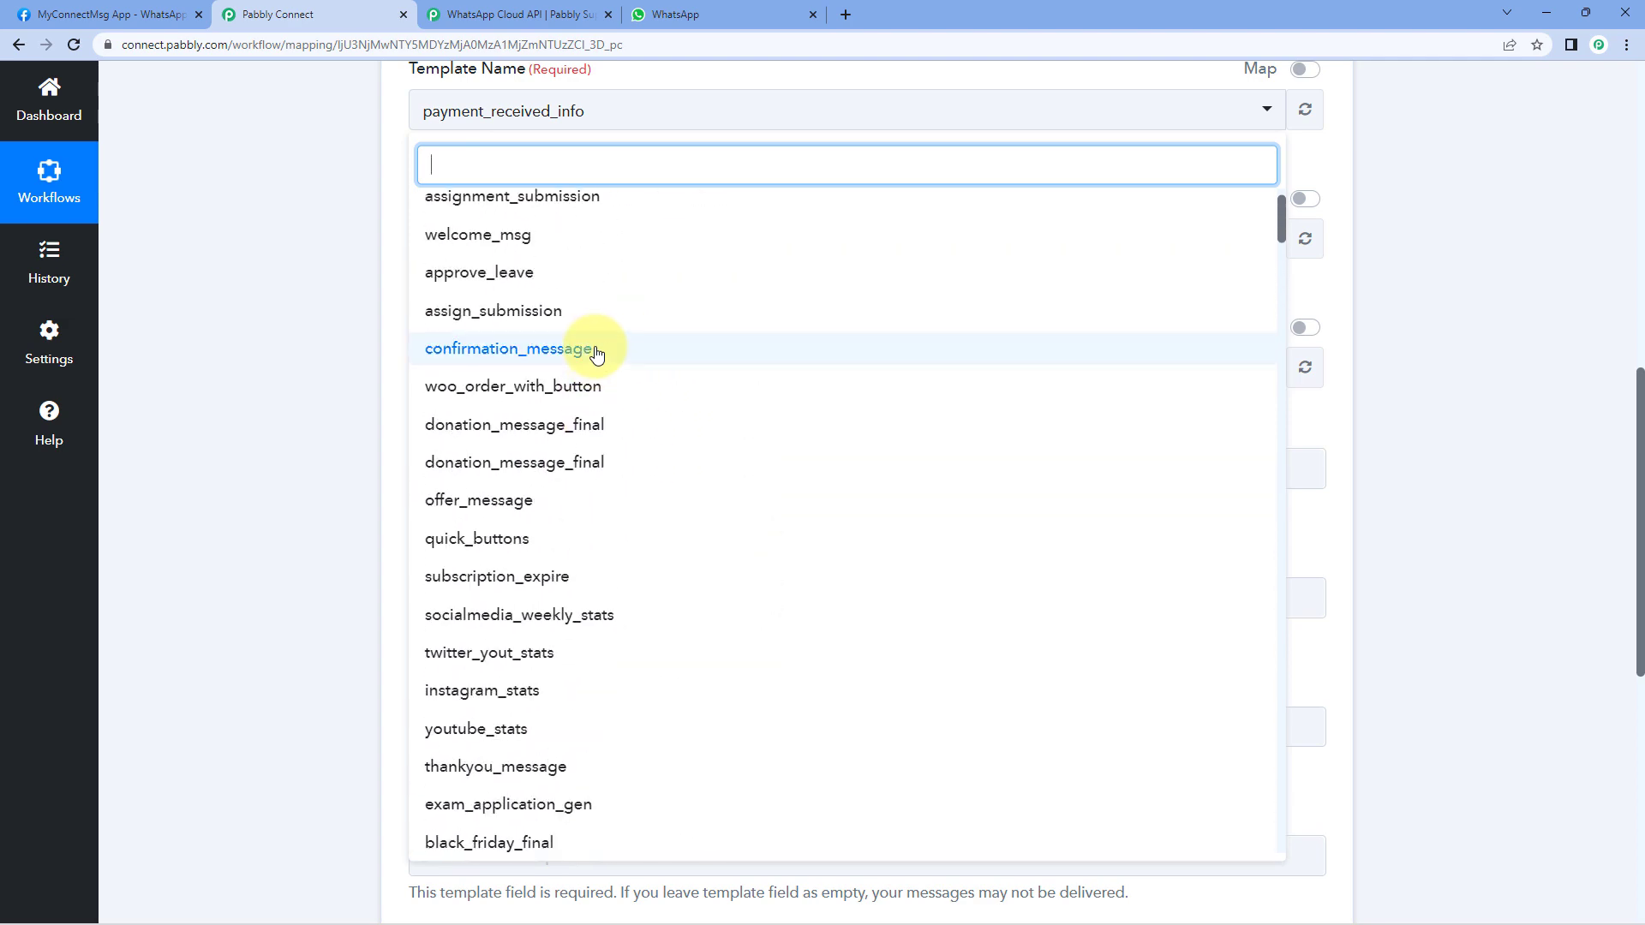
{"action": "scroll", "coordinate": [358, 372], "scroll_direction": "up", "scroll_amount": 1}
{"action": "scroll", "coordinate": [359, 374], "scroll_direction": "up", "scroll_amount": 1}
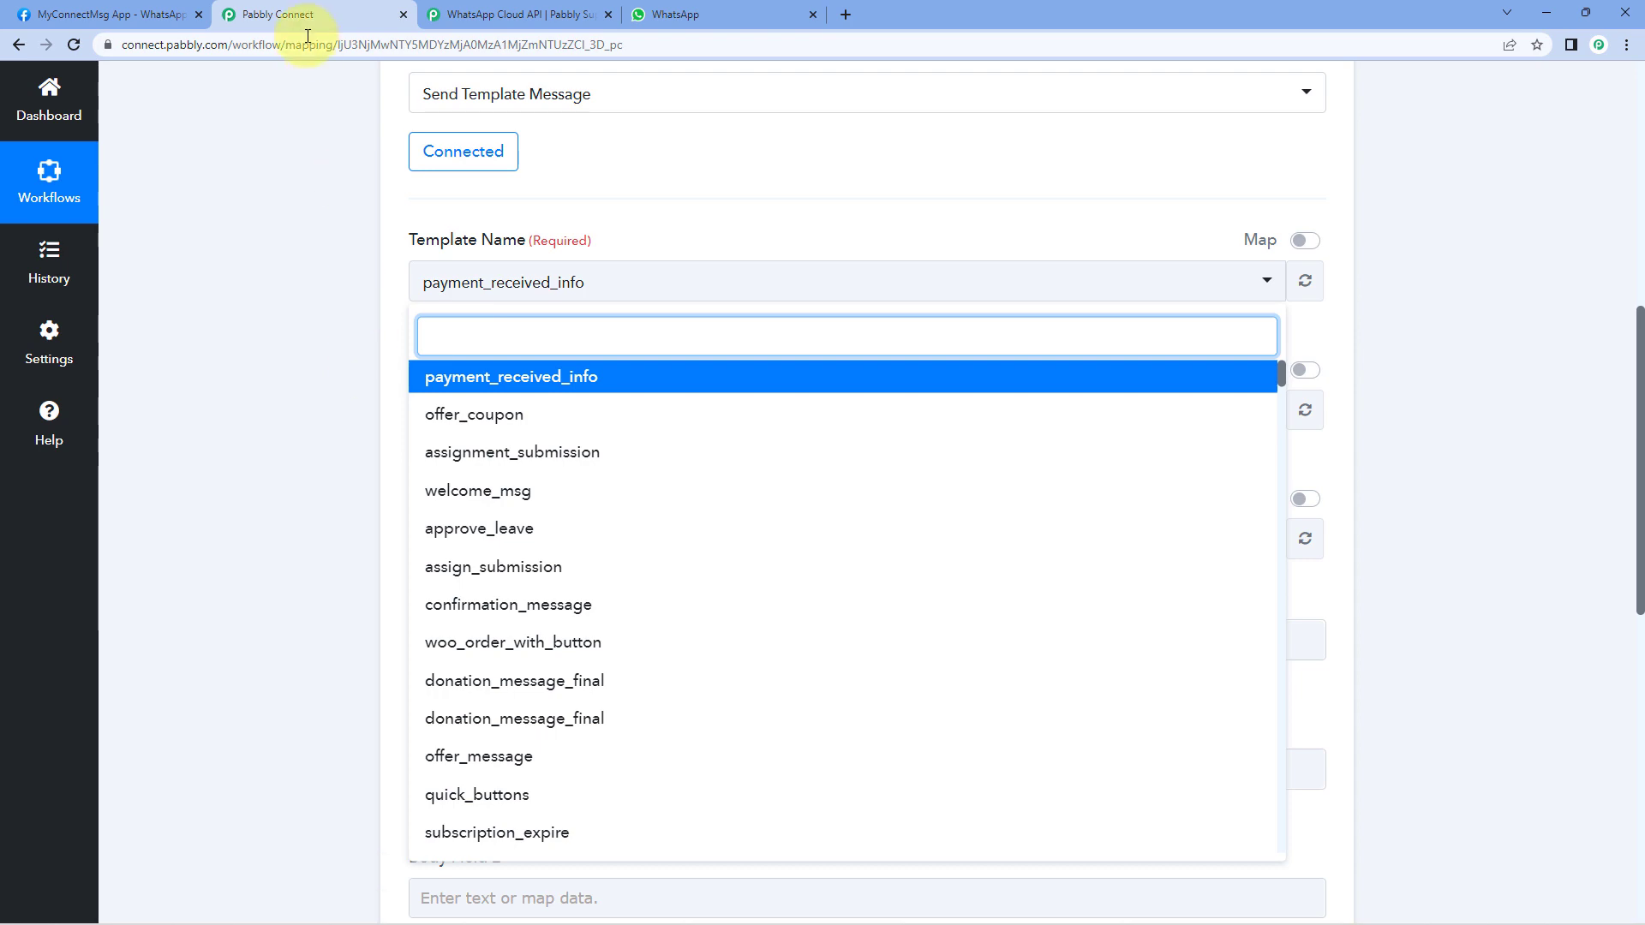
- Open the message templates page through the template creation link on the Getting started page, and review the existing templates and their statuses
{"action": "left_click", "coordinate": [146, 17]}
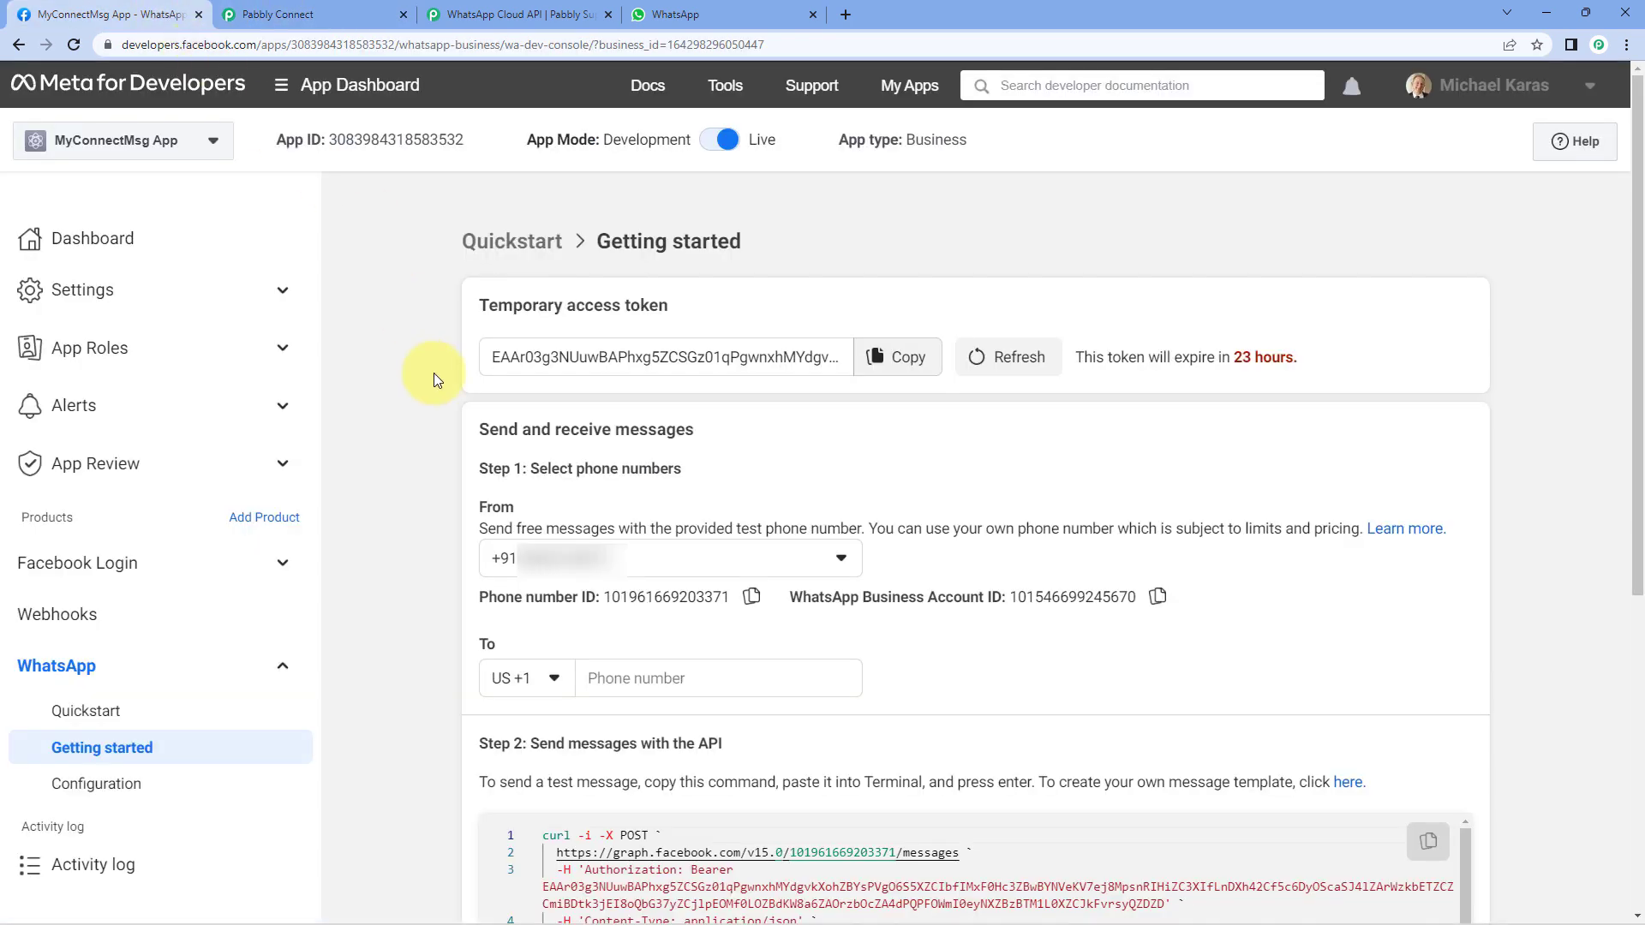
{"action": "scroll", "coordinate": [434, 372], "scroll_direction": "down", "scroll_amount": 4}
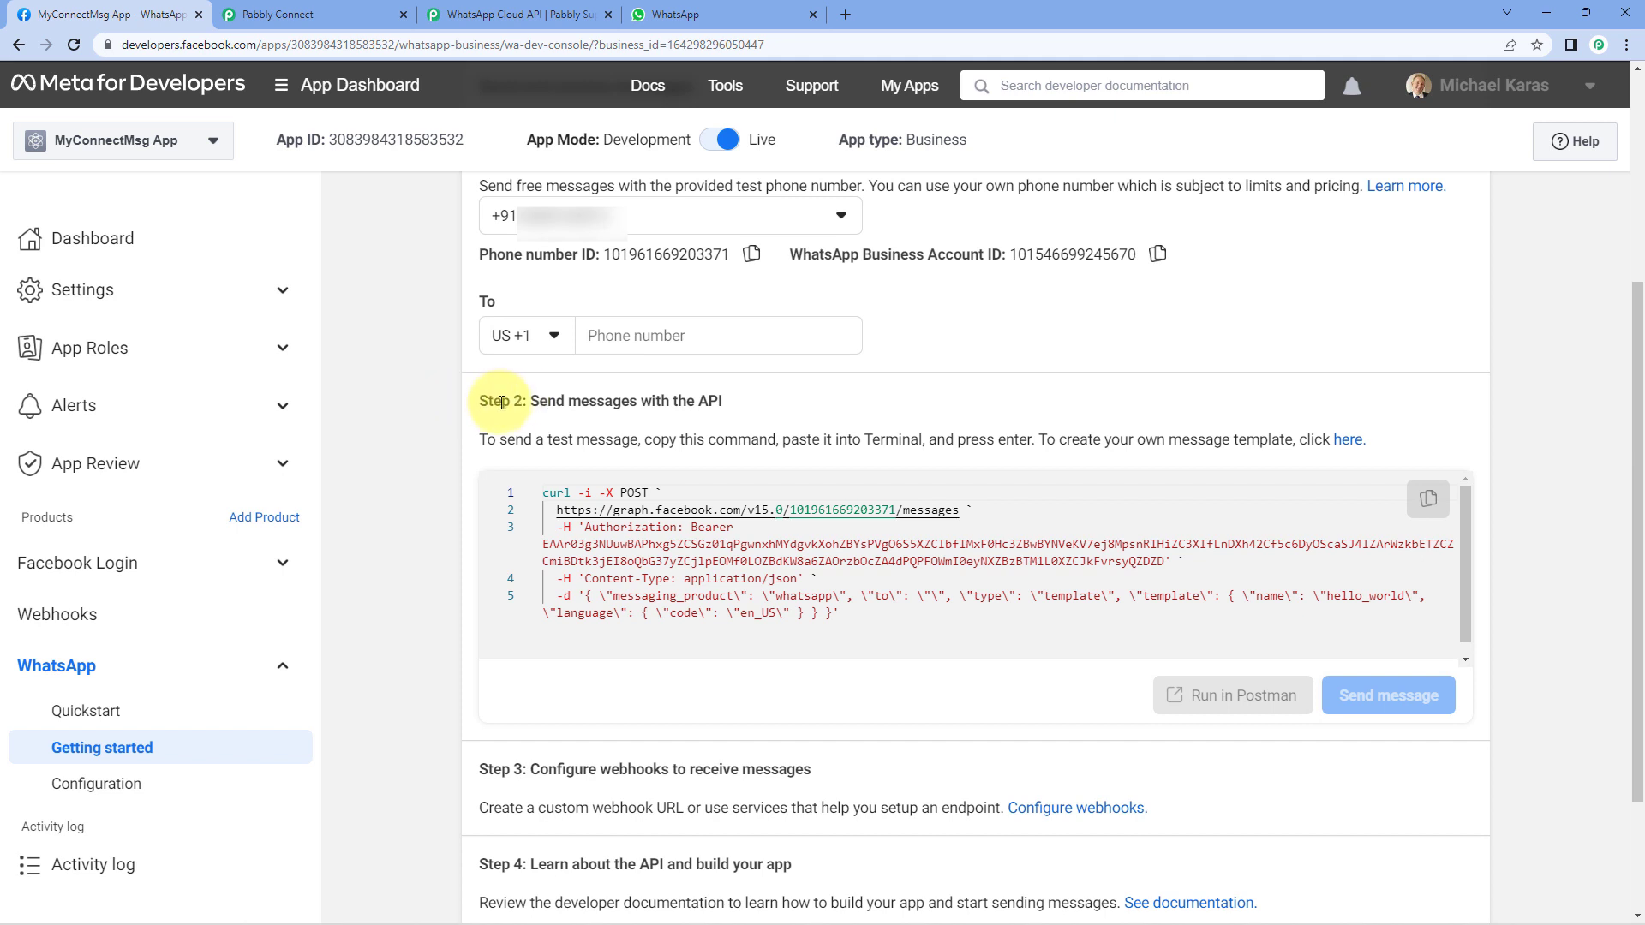
{"action": "left_click", "coordinate": [1347, 441]}
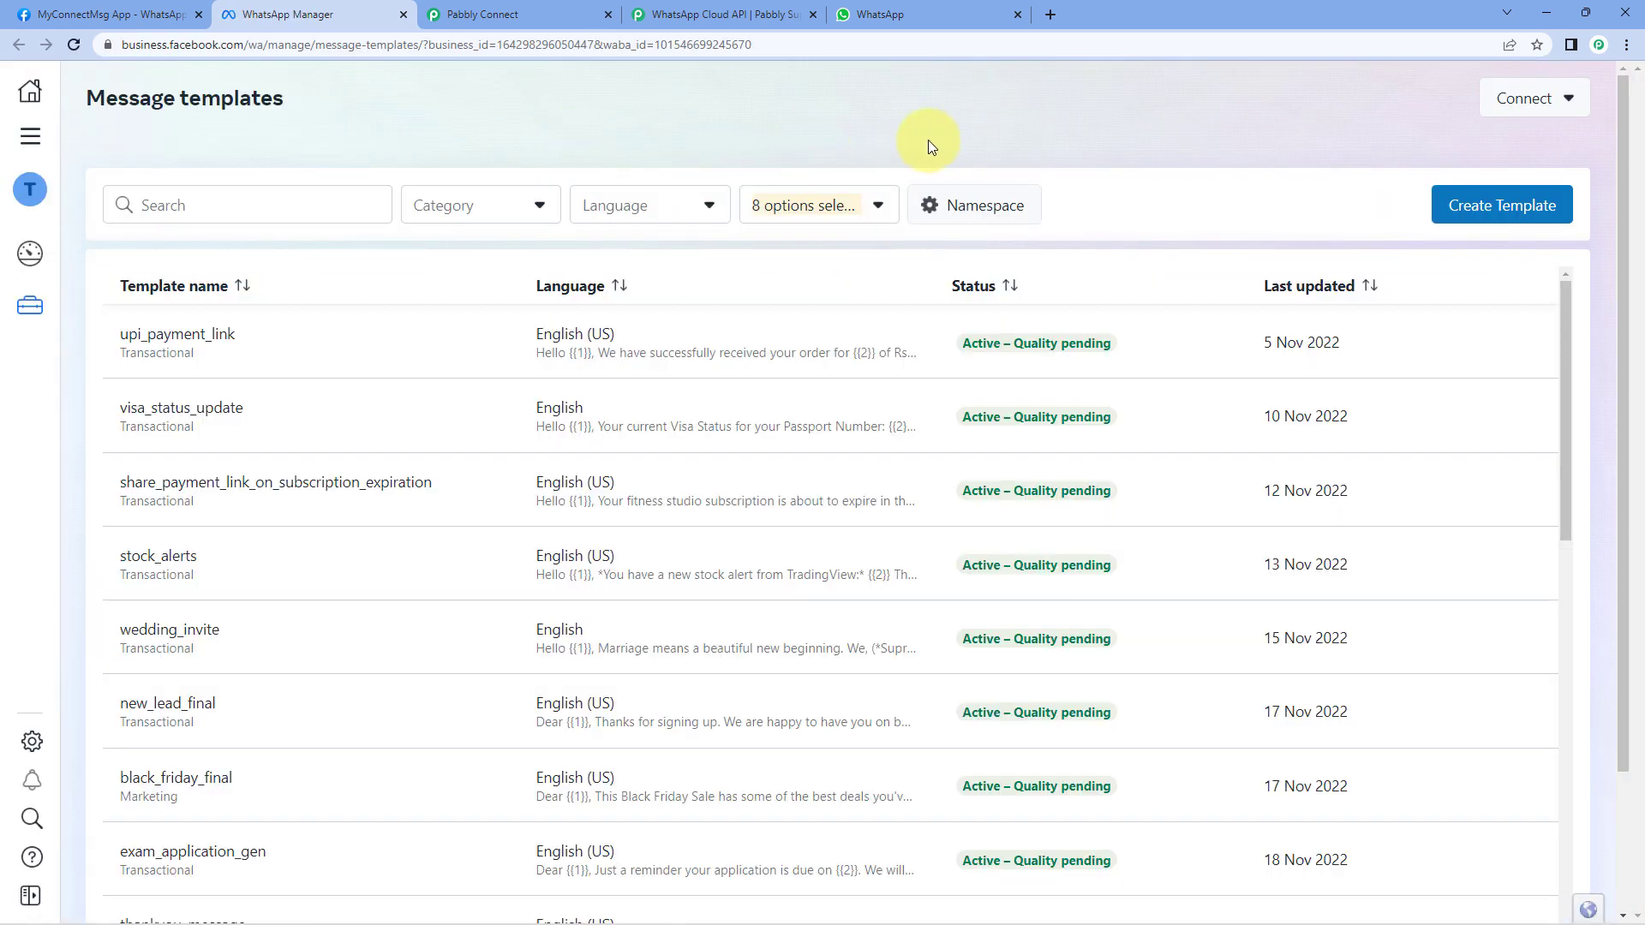
{"action": "scroll", "coordinate": [773, 360], "scroll_direction": "down", "scroll_amount": 6}
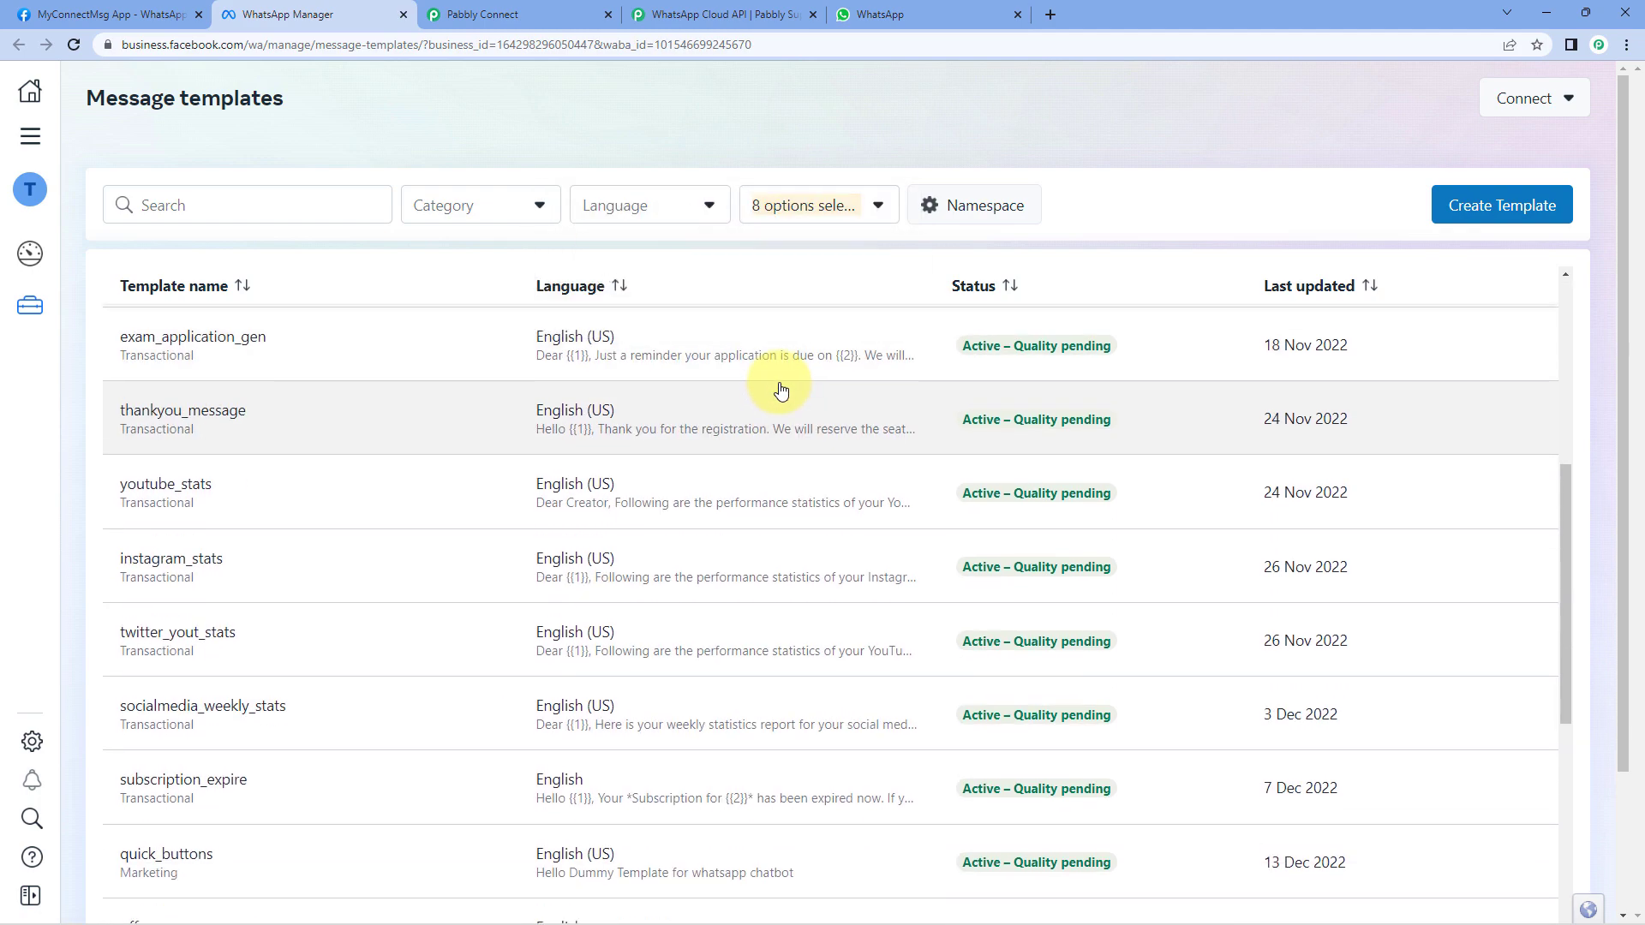
{"action": "scroll", "coordinate": [780, 391], "scroll_direction": "down", "scroll_amount": 4}
{"action": "scroll", "coordinate": [780, 391], "scroll_direction": "down", "scroll_amount": 2}
{"action": "scroll", "coordinate": [781, 391], "scroll_direction": "up", "scroll_amount": 2}
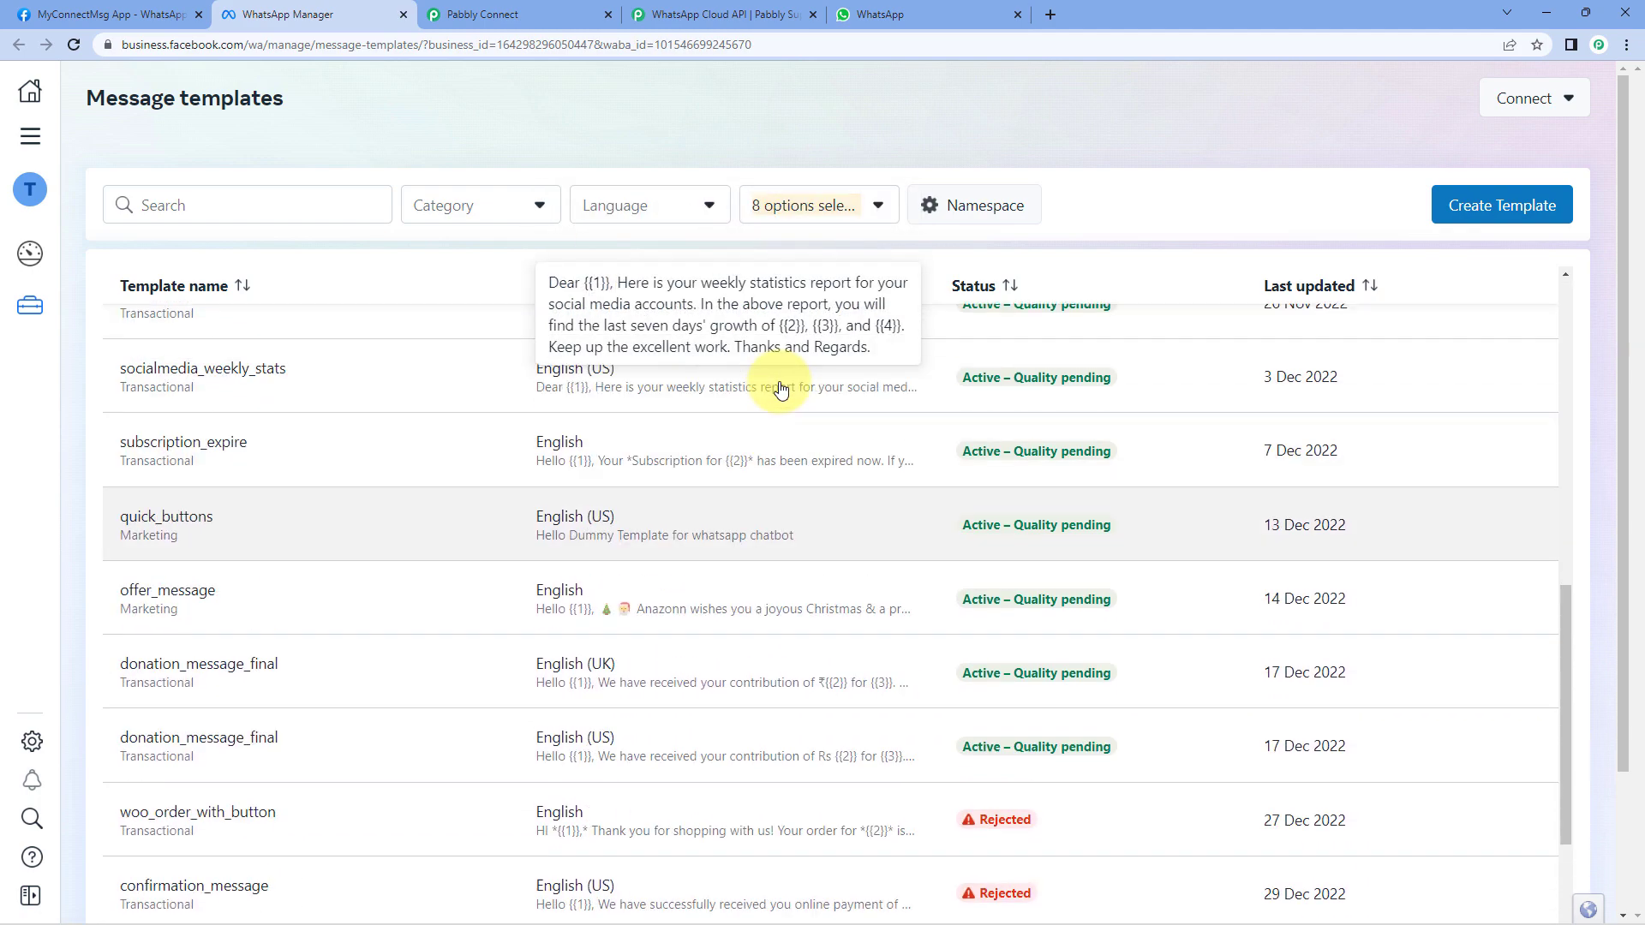
{"action": "scroll", "coordinate": [780, 390], "scroll_direction": "up", "scroll_amount": 10}
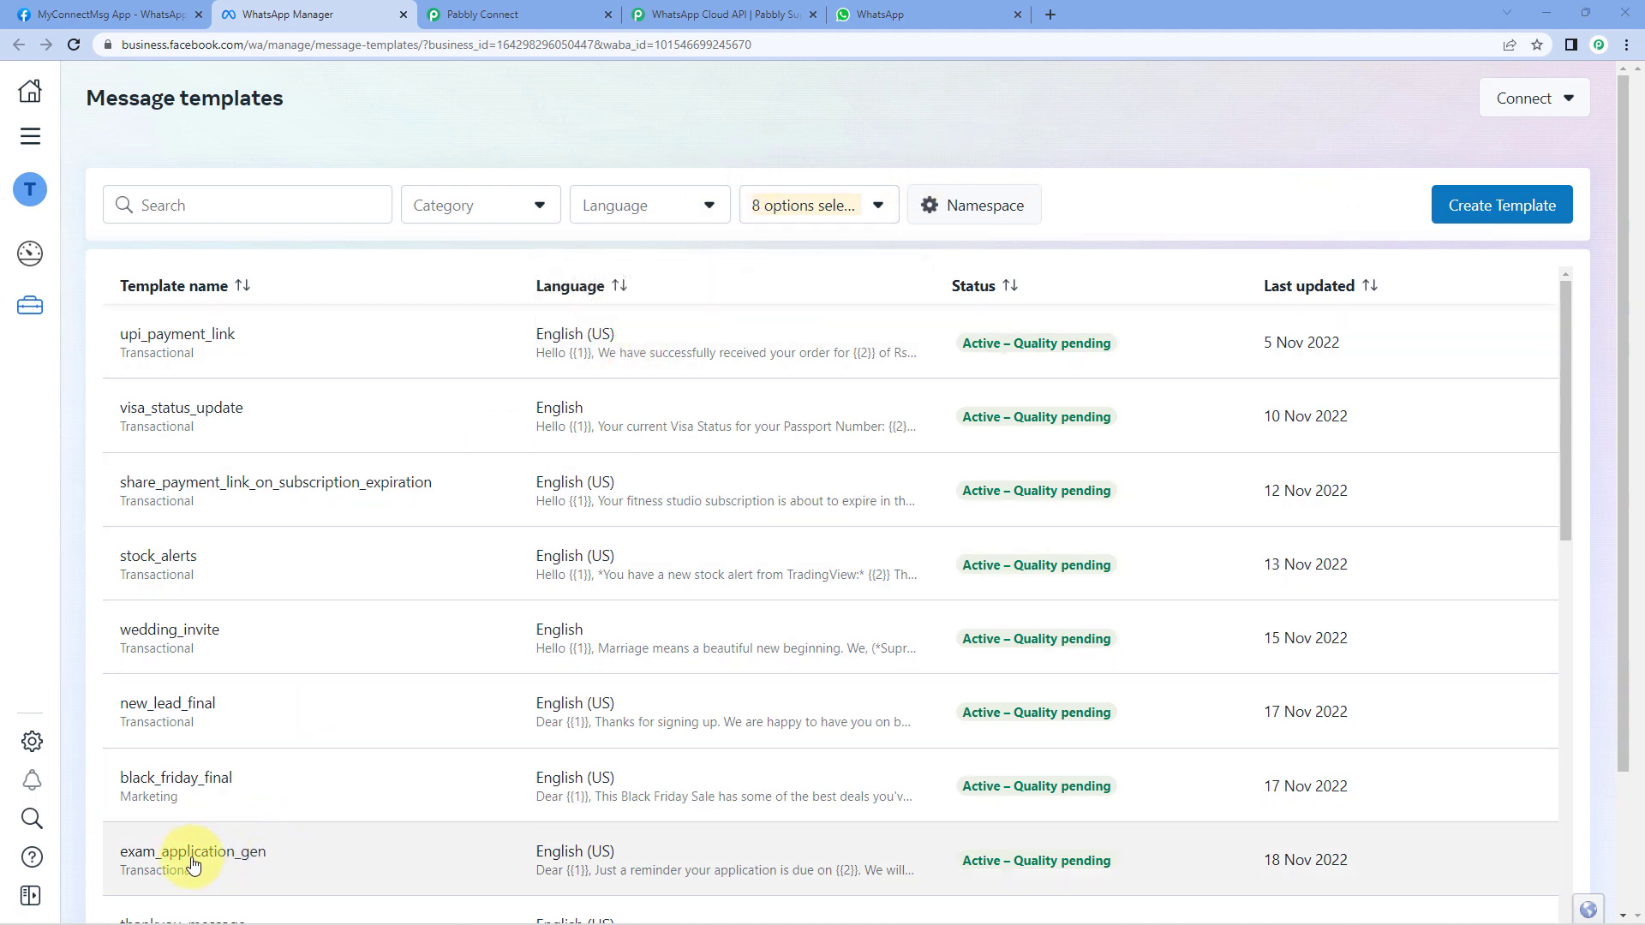
- Open the exam_application_gen template and examine its preview and the variables {{1}}, {{2}} and {{3}} in the body
{"action": "left_click", "coordinate": [255, 862]}
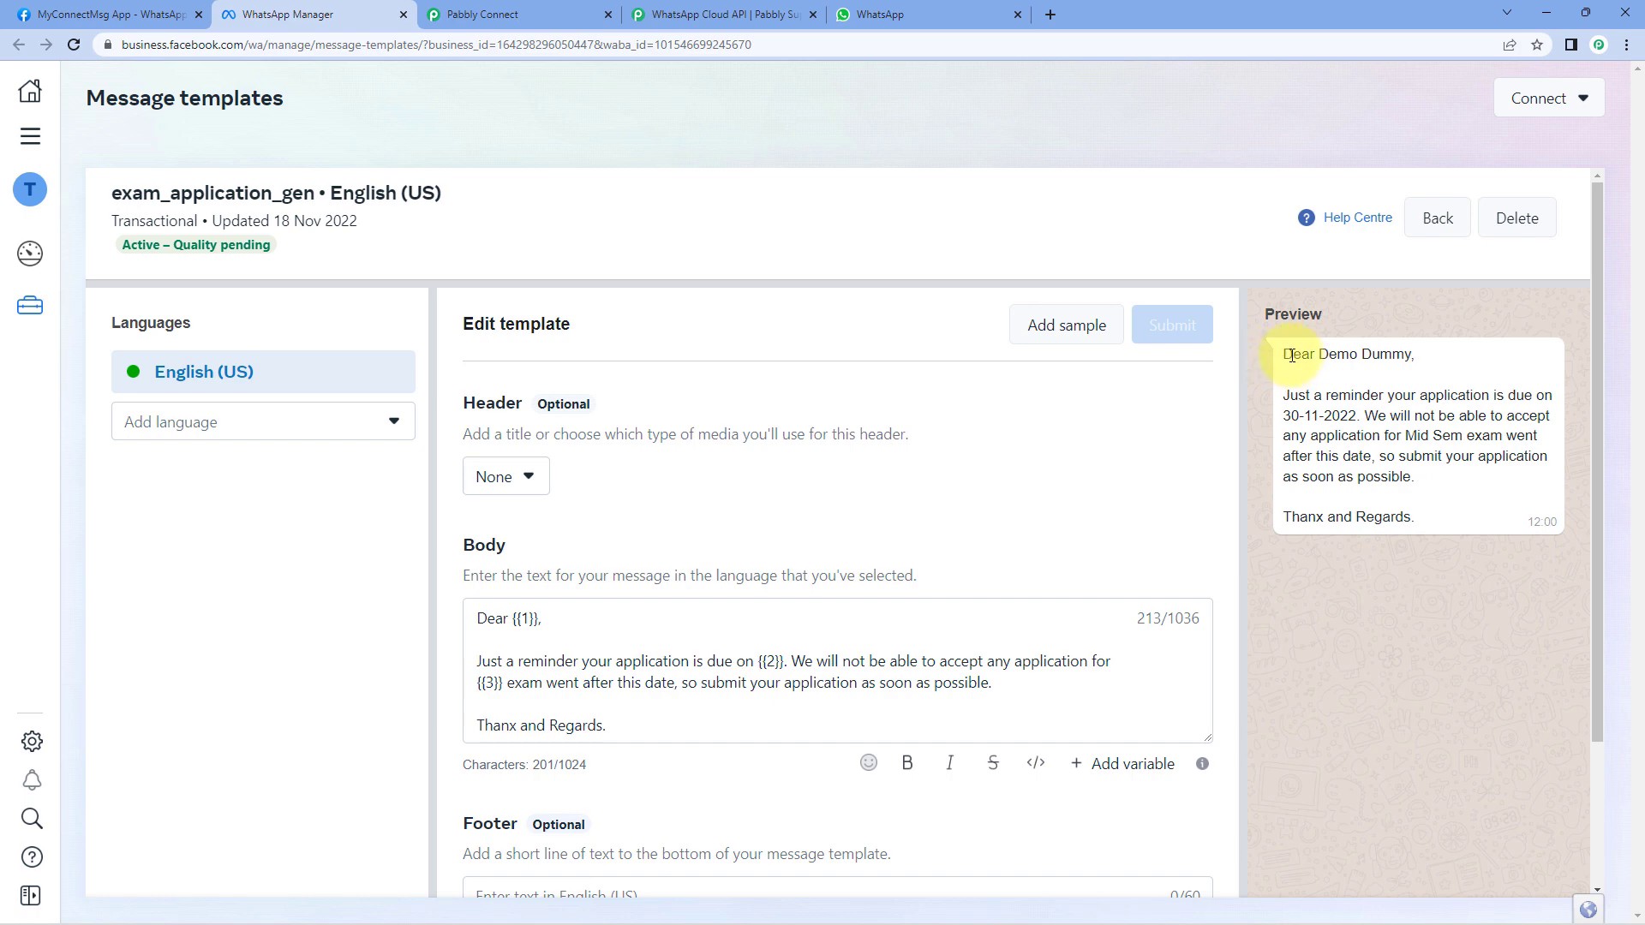
{"action": "left_click_drag", "start_coordinate": [1284, 353], "coordinate": [1415, 355]}
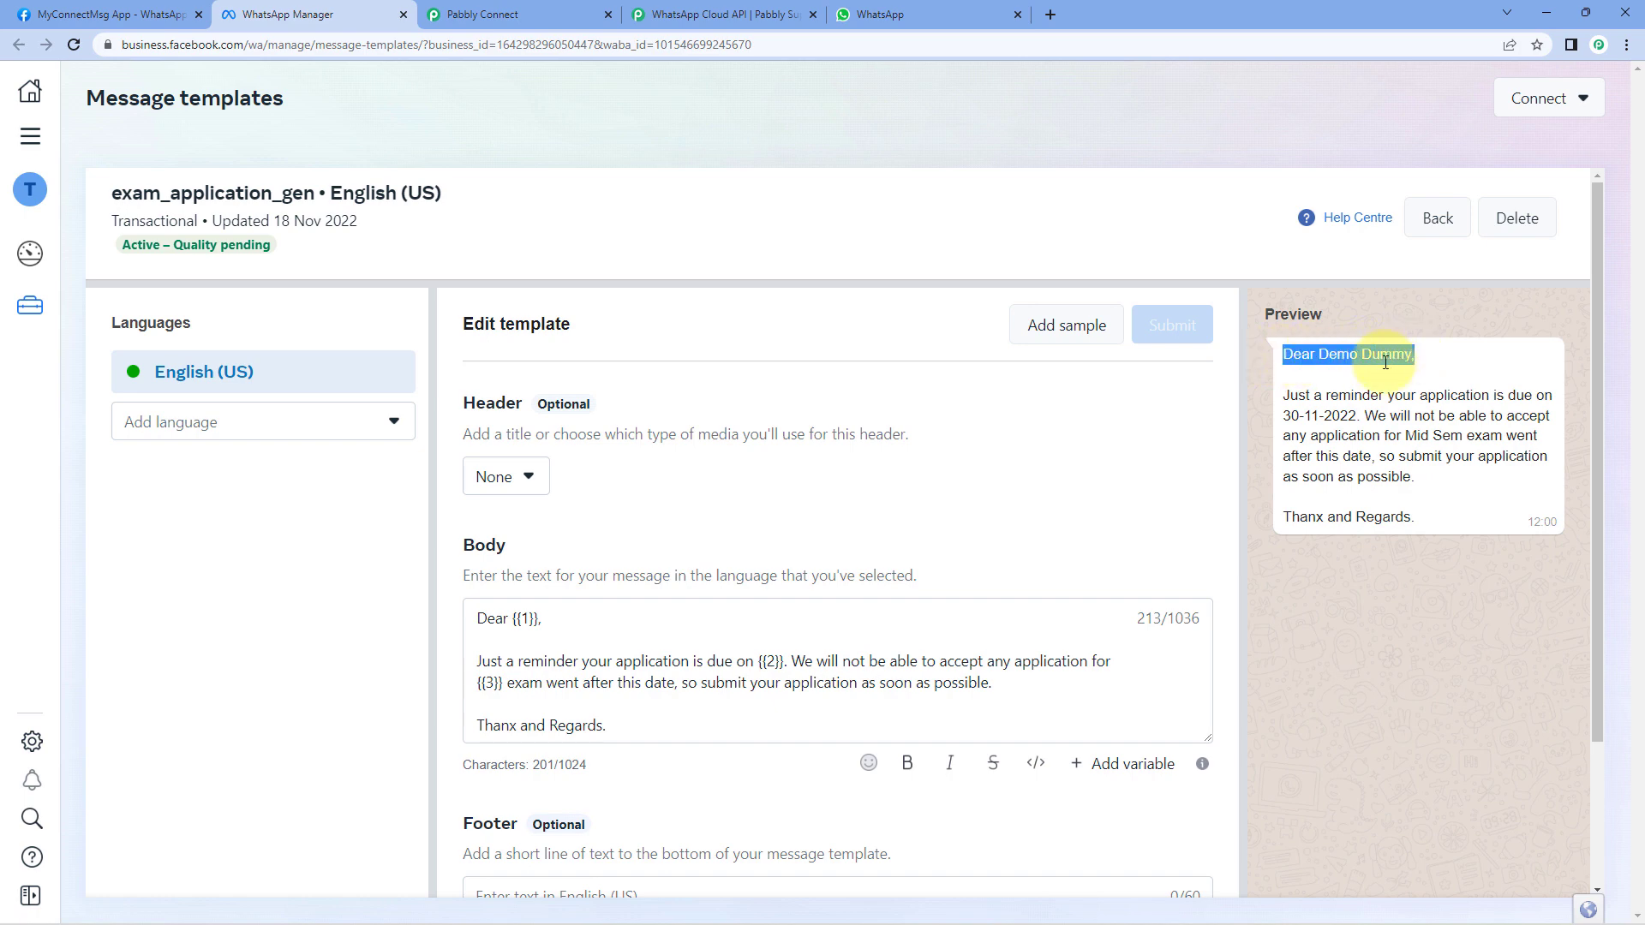
{"action": "left_click", "coordinate": [524, 618]}
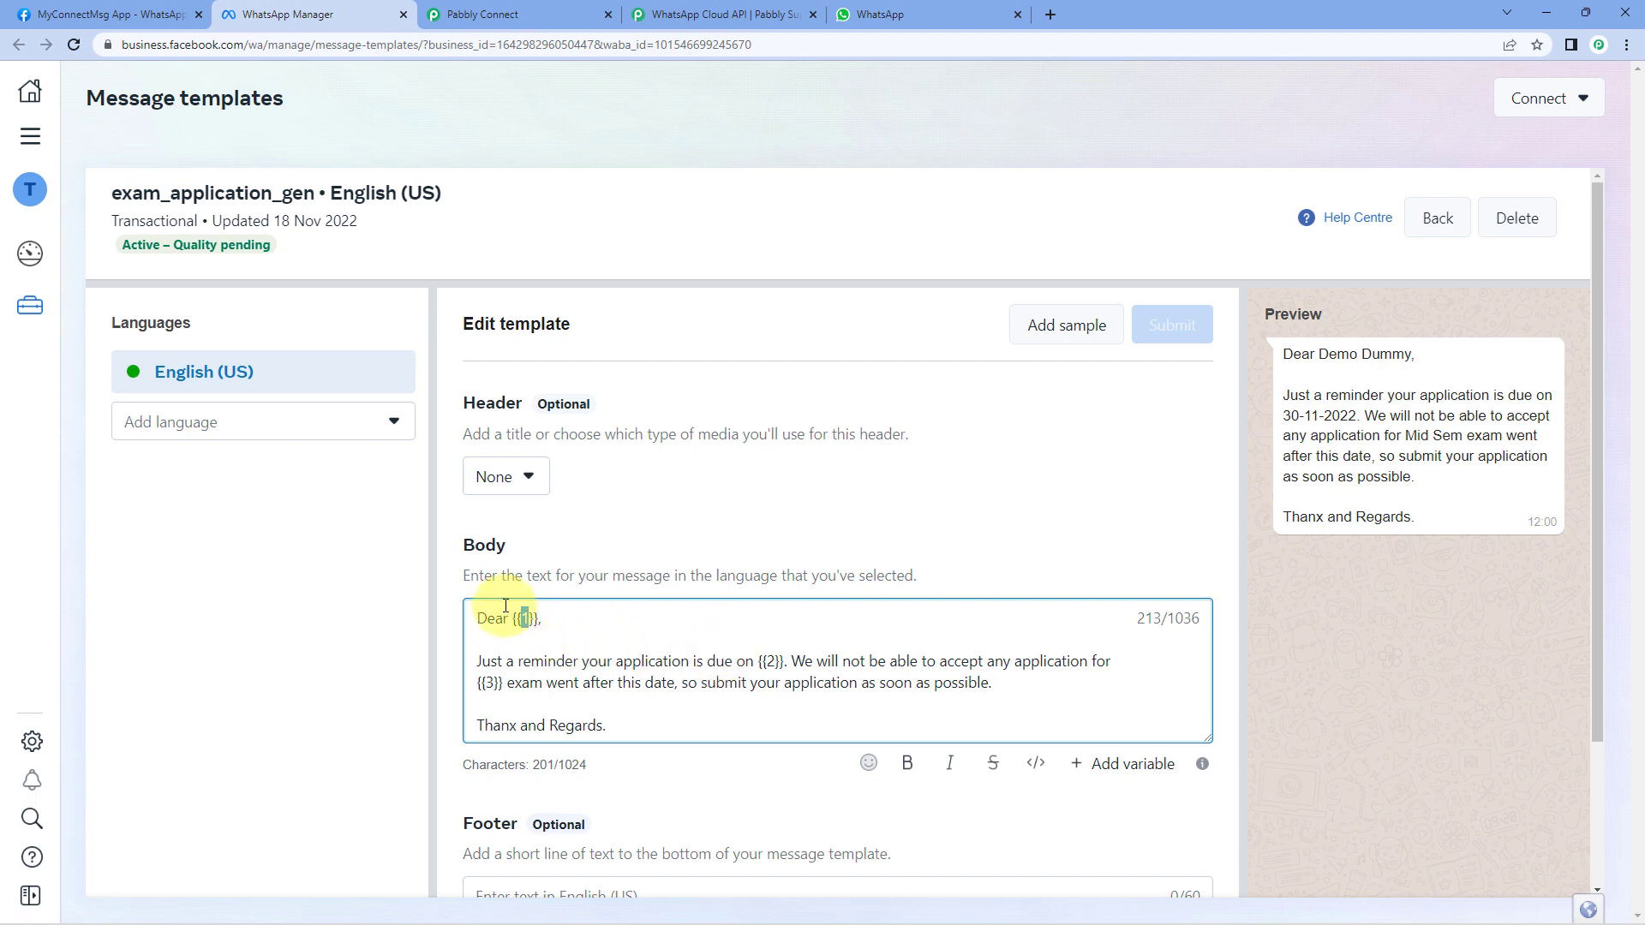
{"action": "left_click_drag", "start_coordinate": [1207, 741], "coordinate": [1207, 786]}
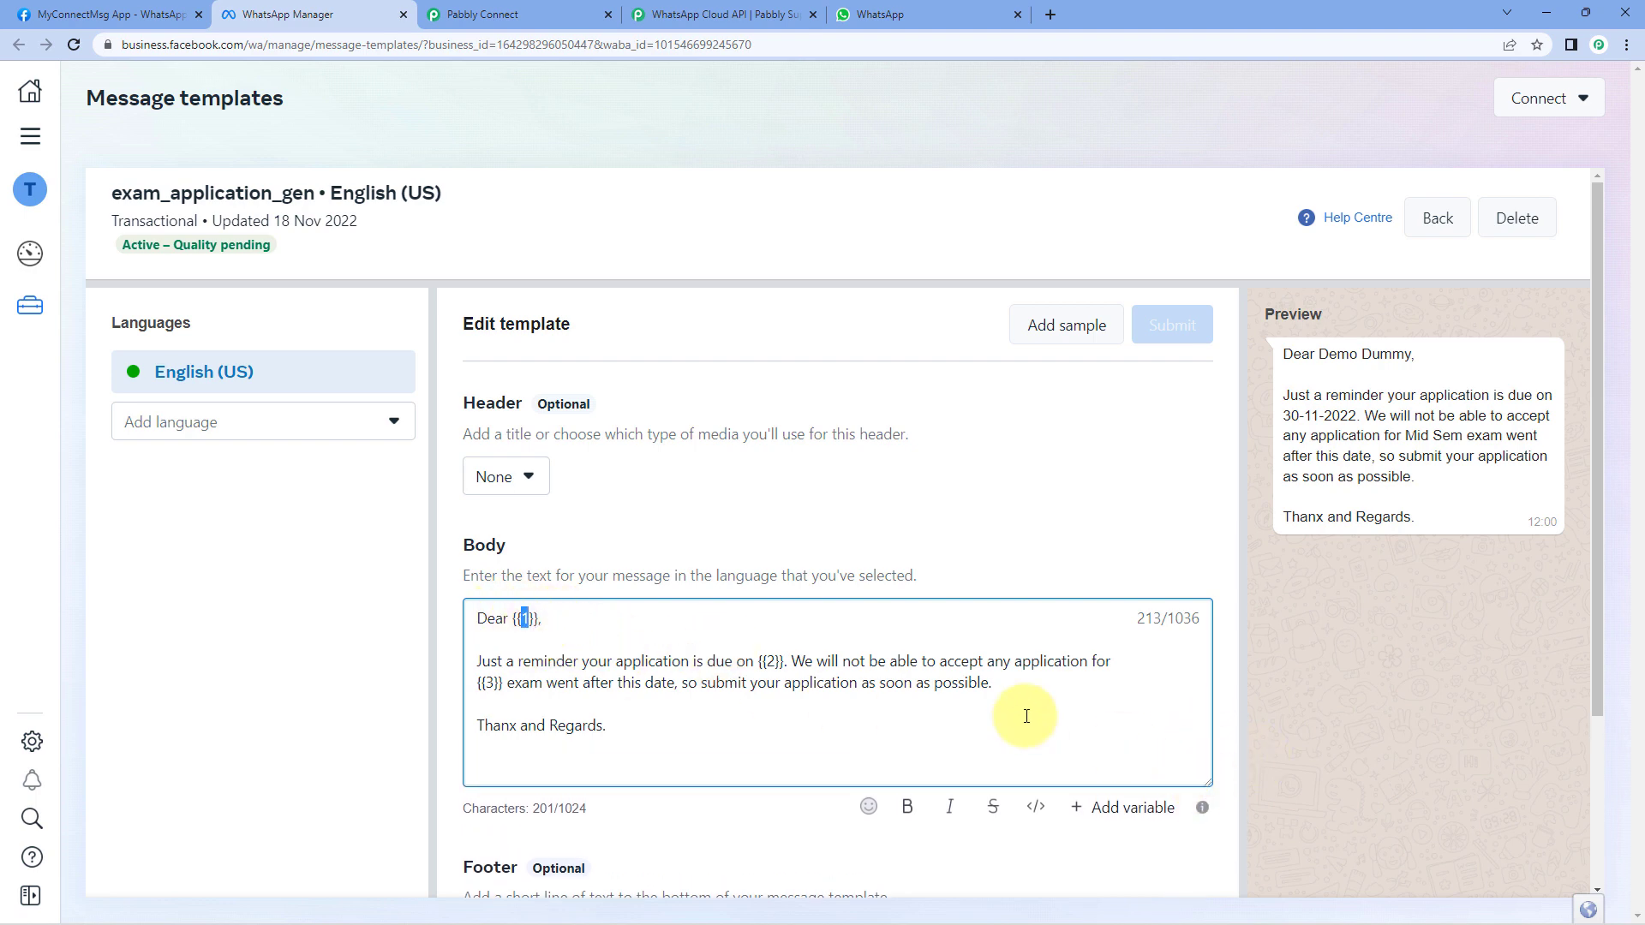
{"action": "double_click", "coordinate": [771, 663]}
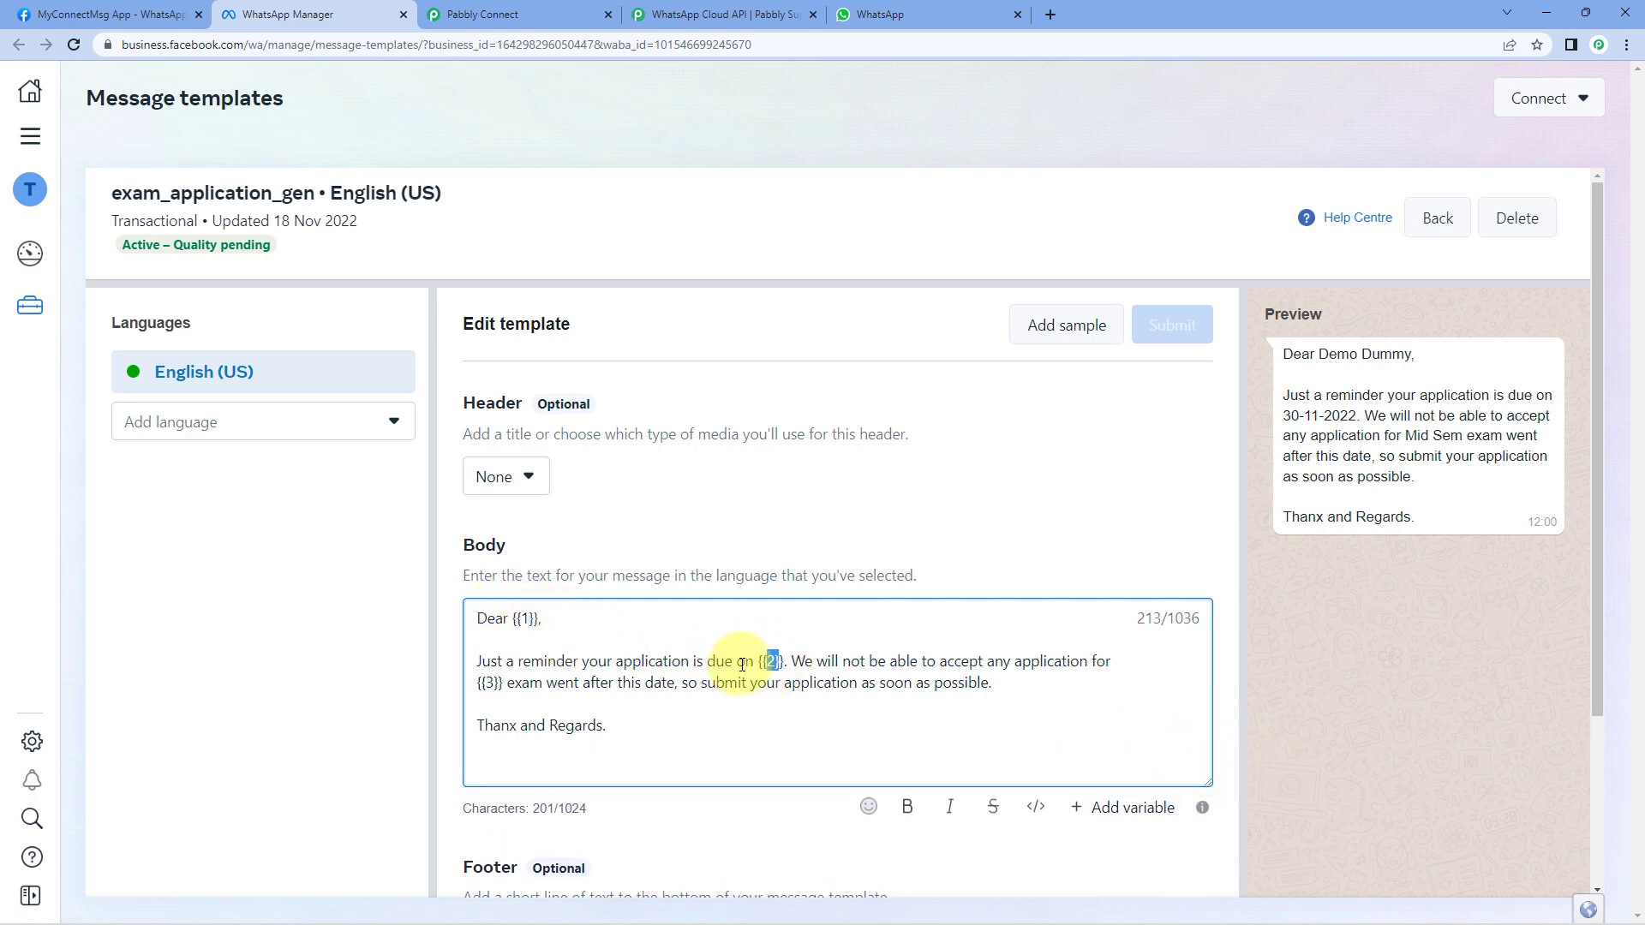
{"action": "double_click", "coordinate": [525, 618]}
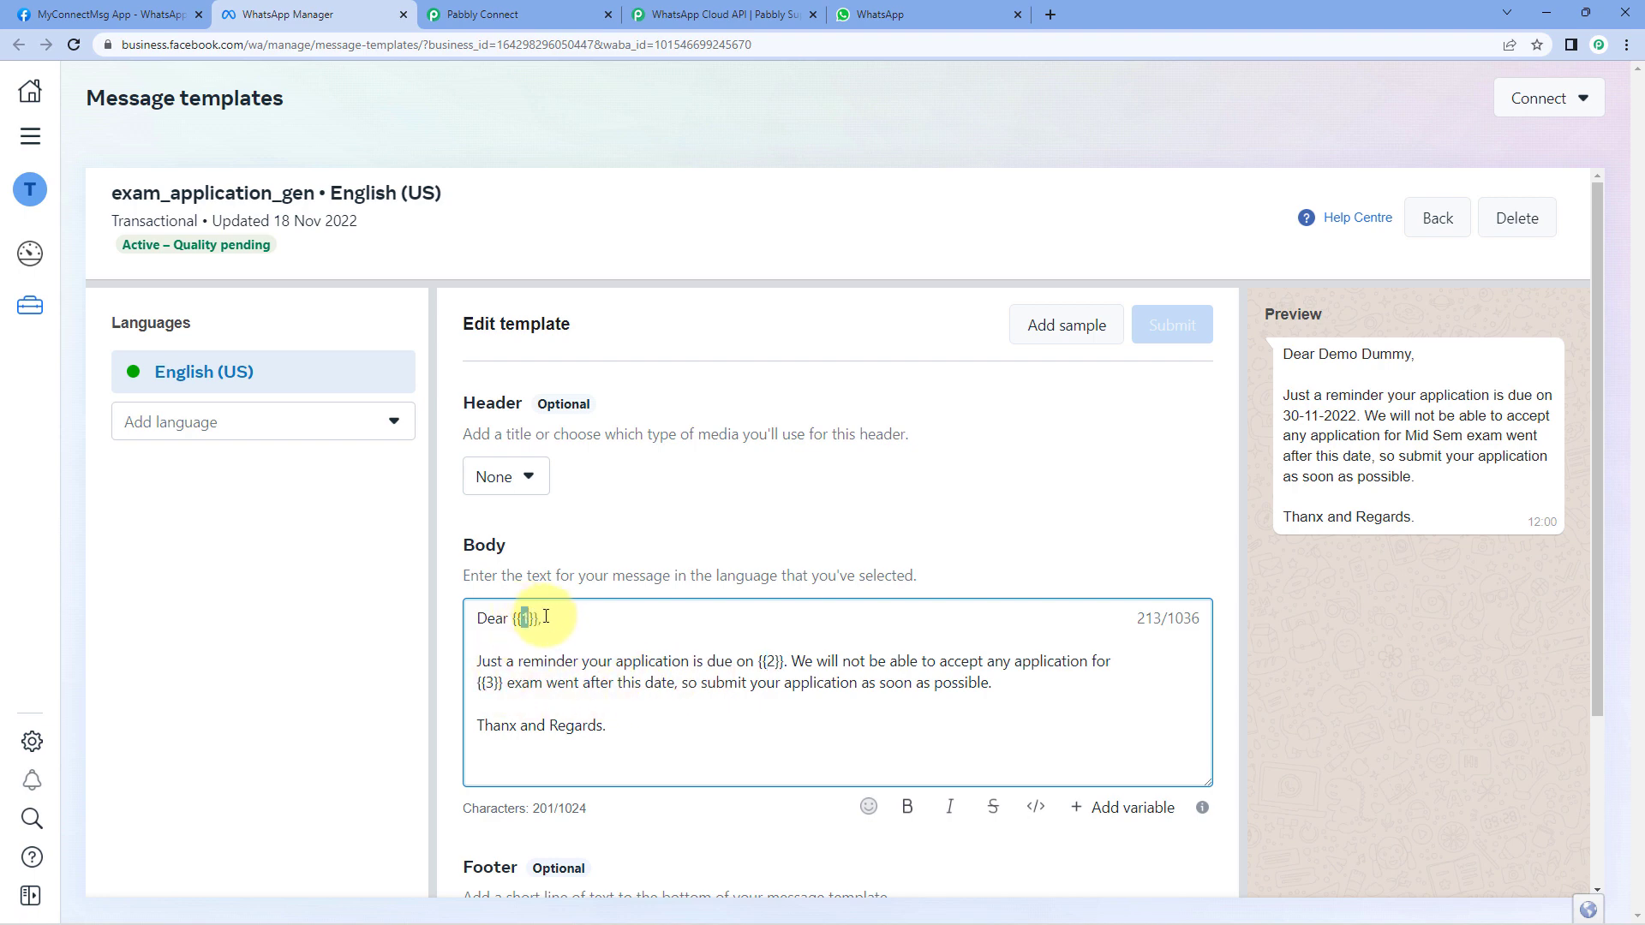
{"action": "double_click", "coordinate": [770, 661]}
{"action": "double_click", "coordinate": [495, 682]}
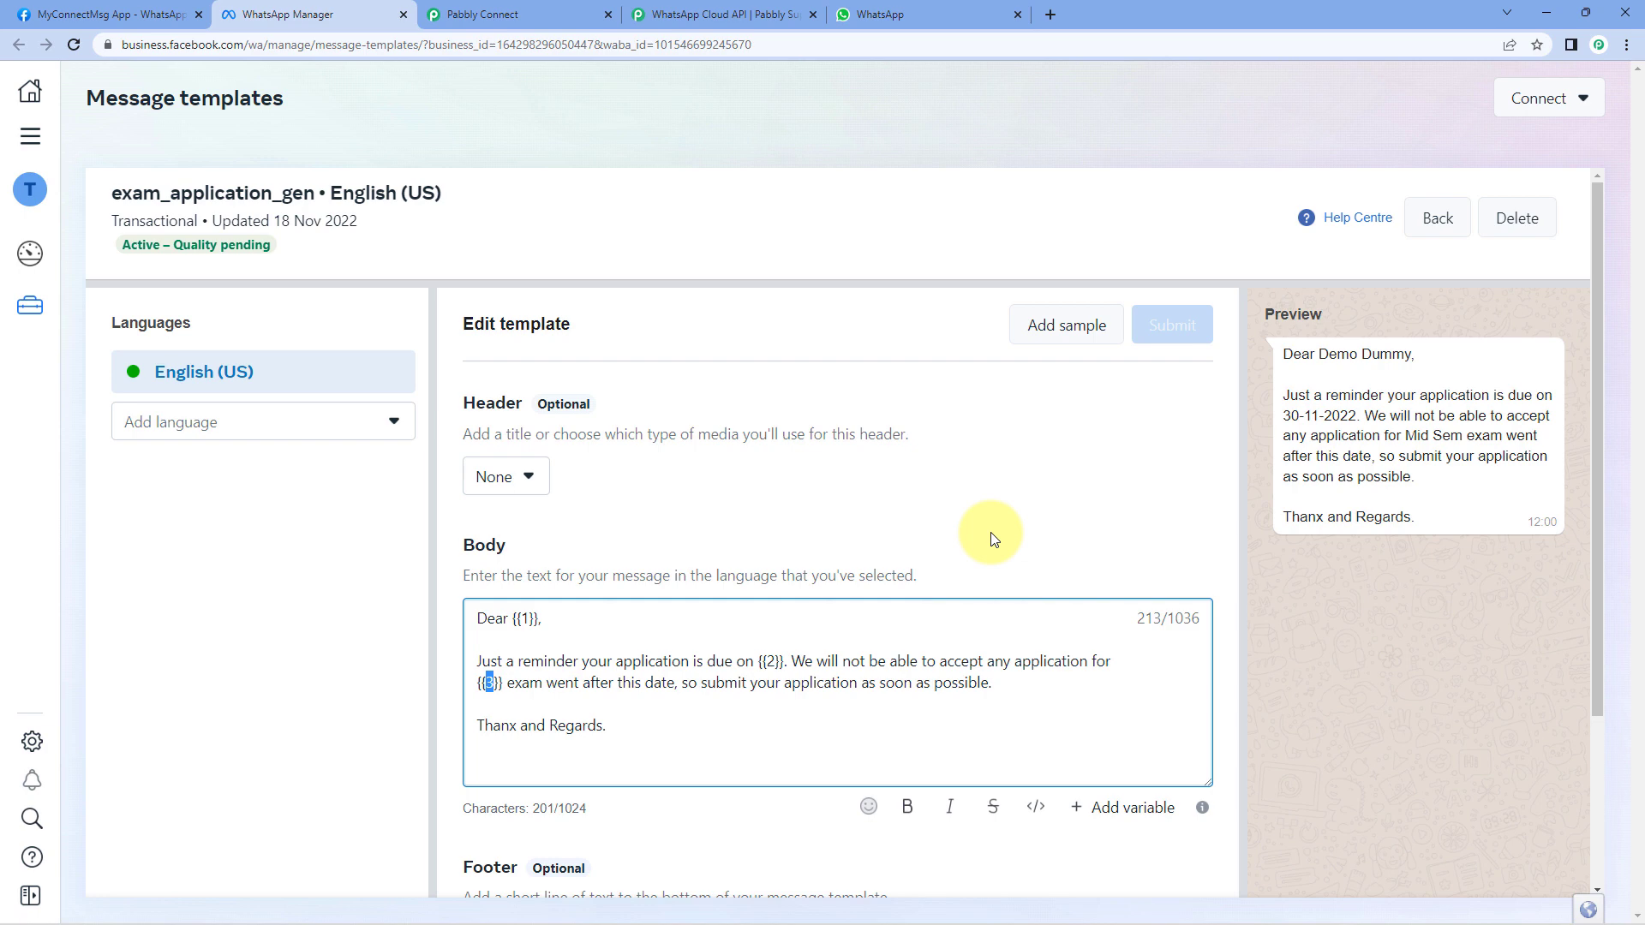
{"action": "double_click", "coordinate": [524, 619]}
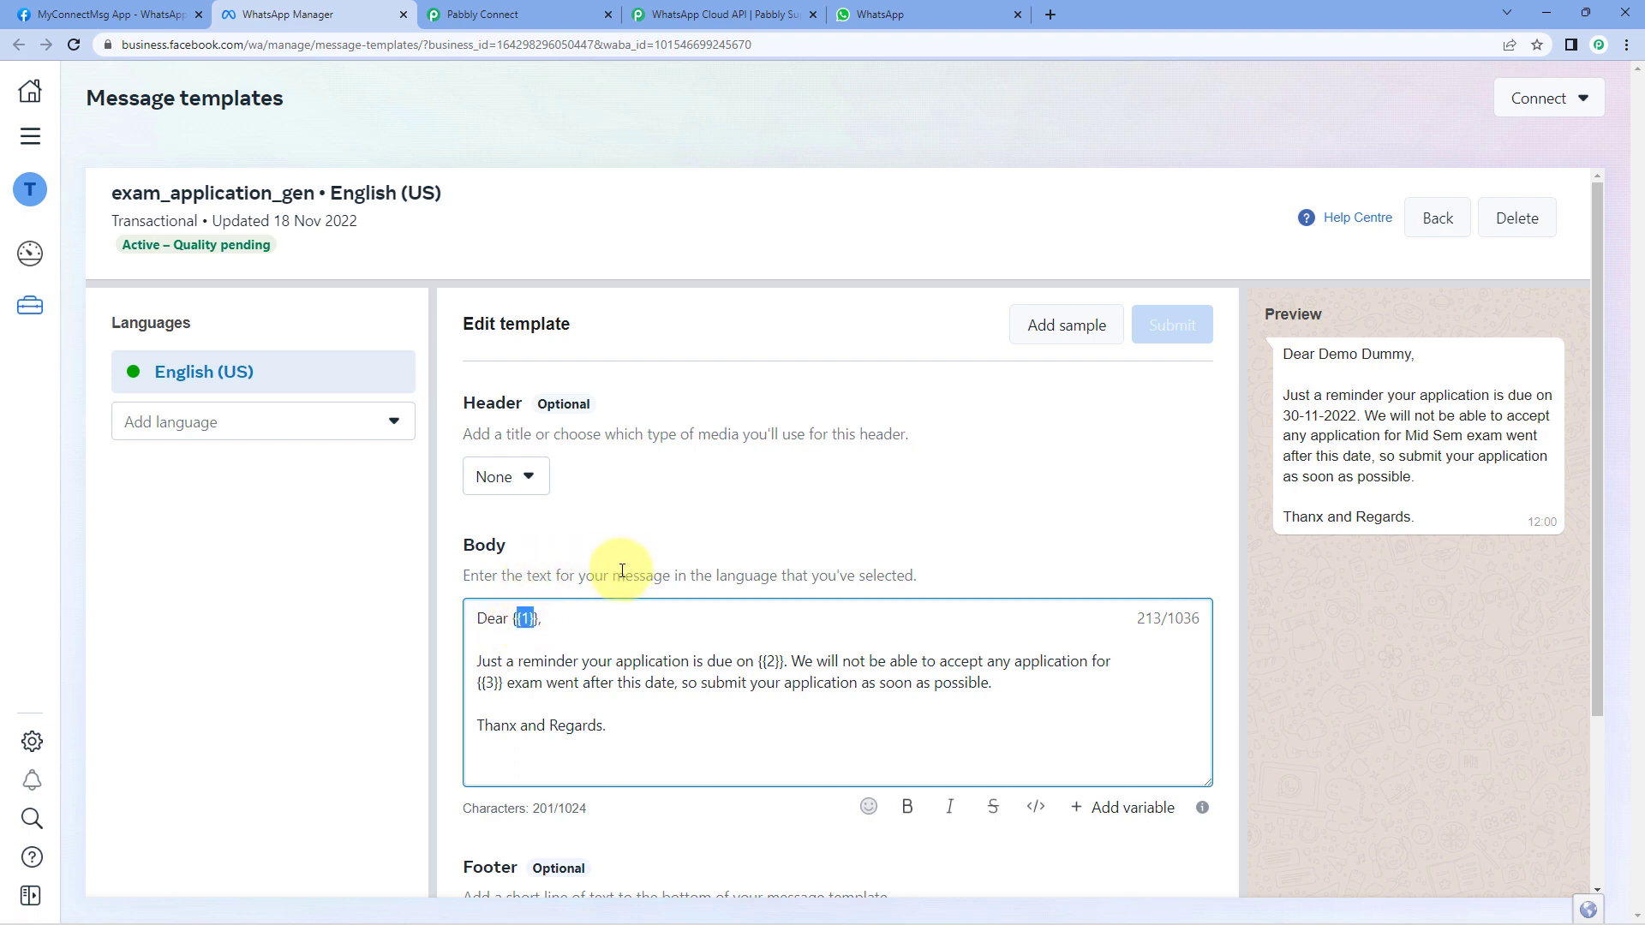
{"action": "left_click", "coordinate": [698, 638]}
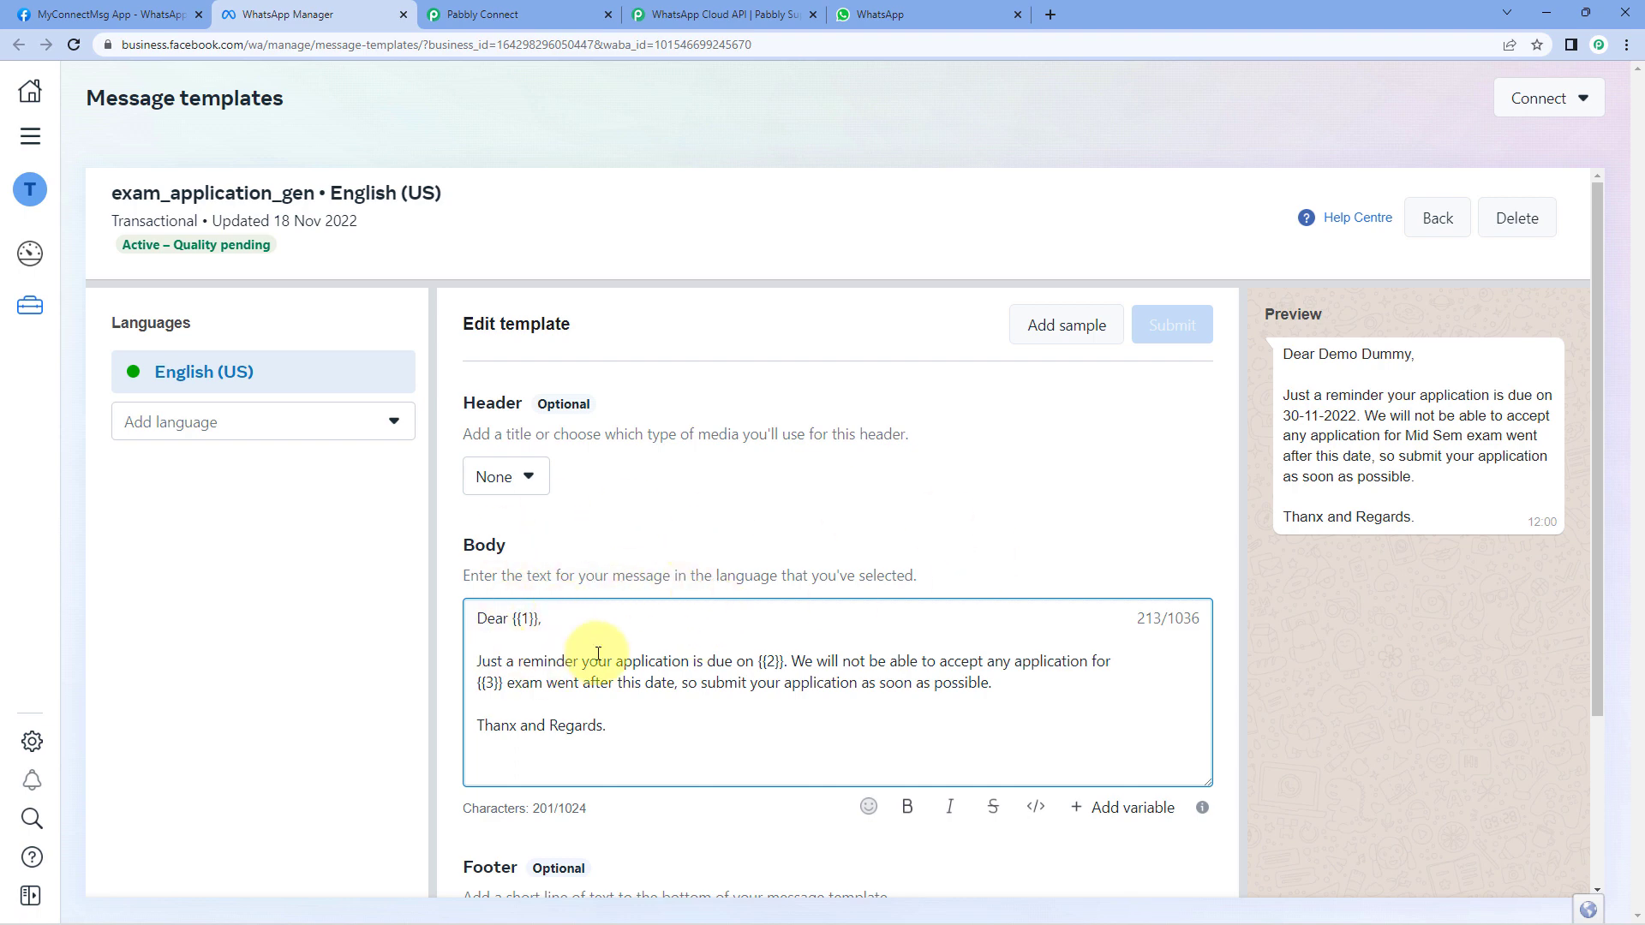
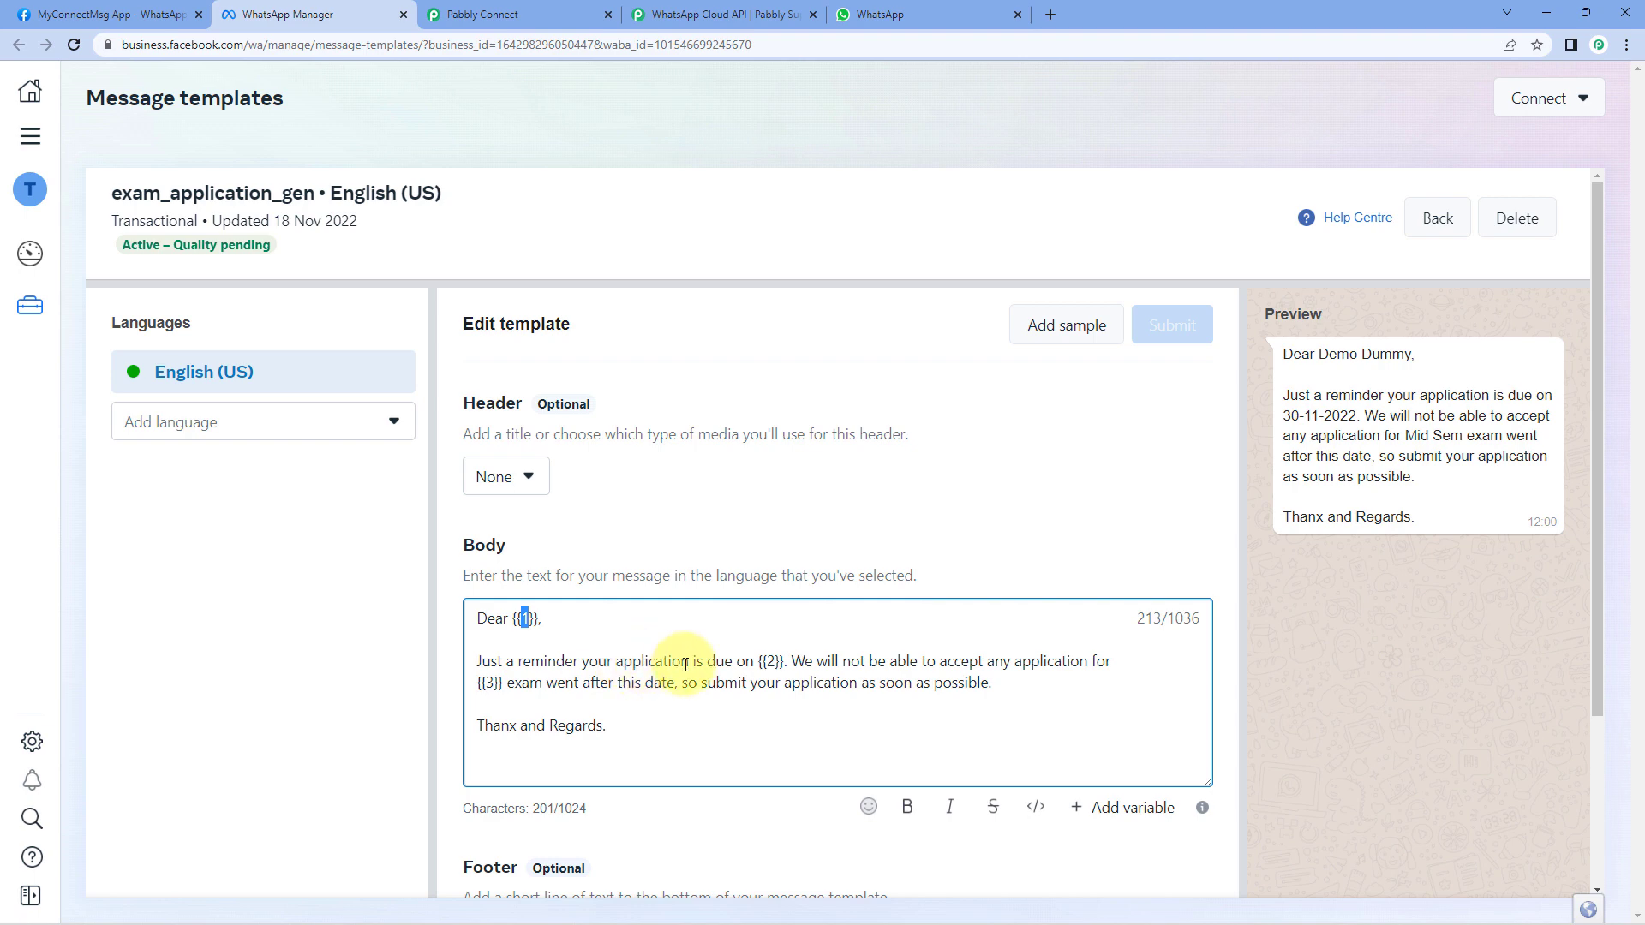
- Compare variables {{2}} and {{3}} in the exam_application_gen body with the date and exam name in the template preview
{"action": "double_click", "coordinate": [769, 662]}
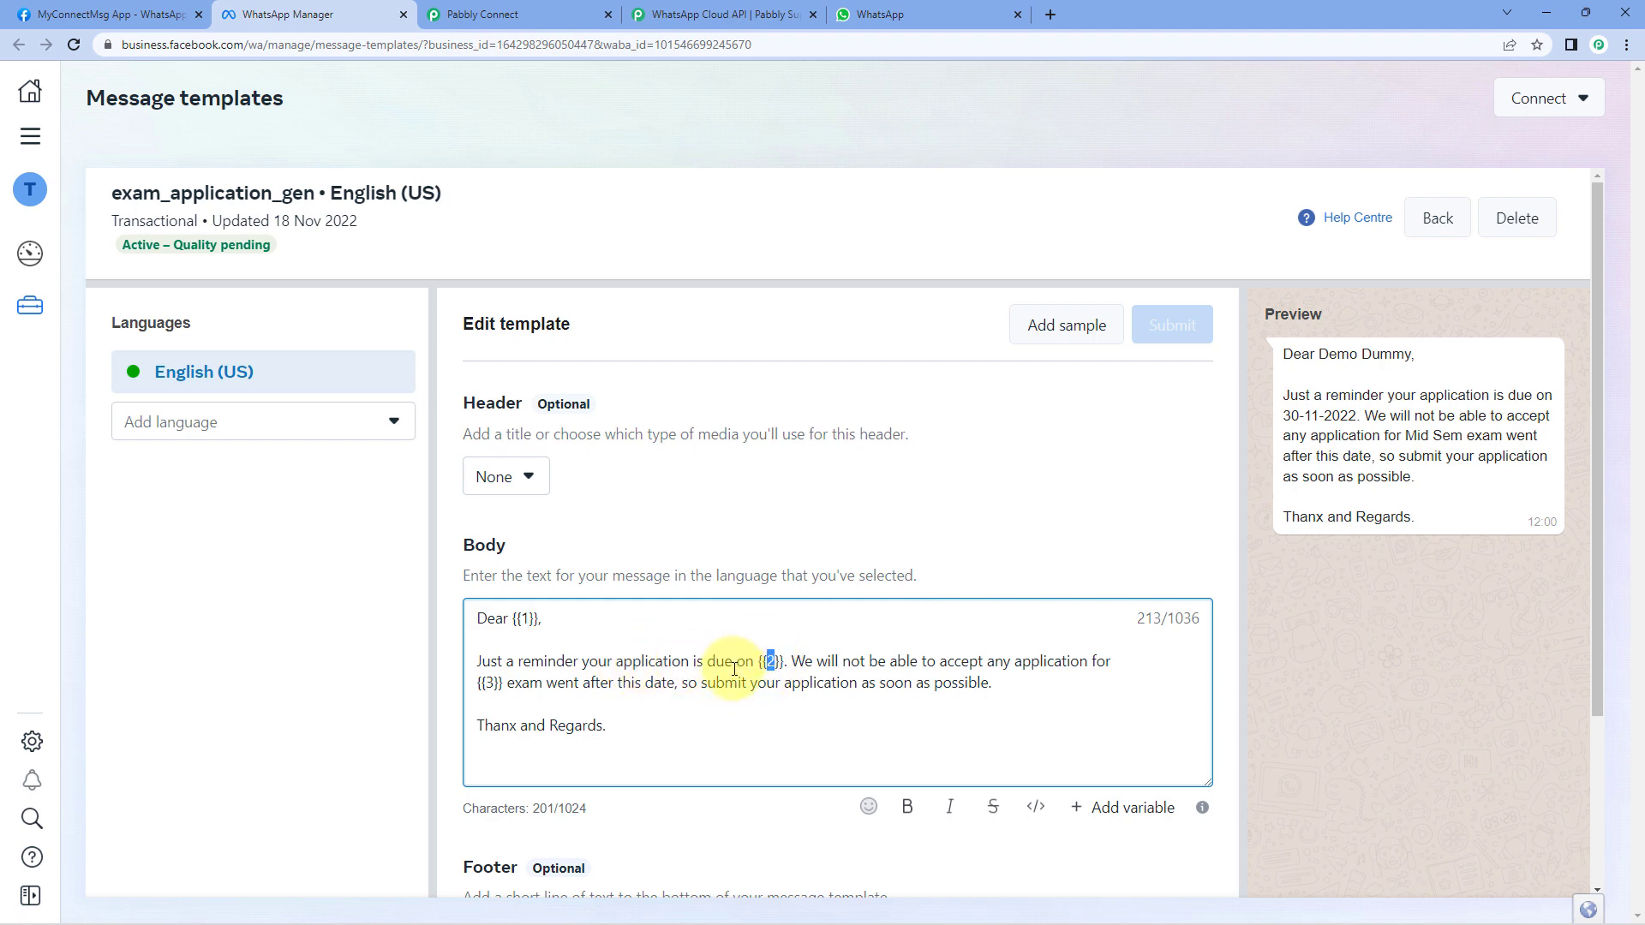
{"action": "left_click_drag", "start_coordinate": [1358, 416], "coordinate": [1284, 420]}
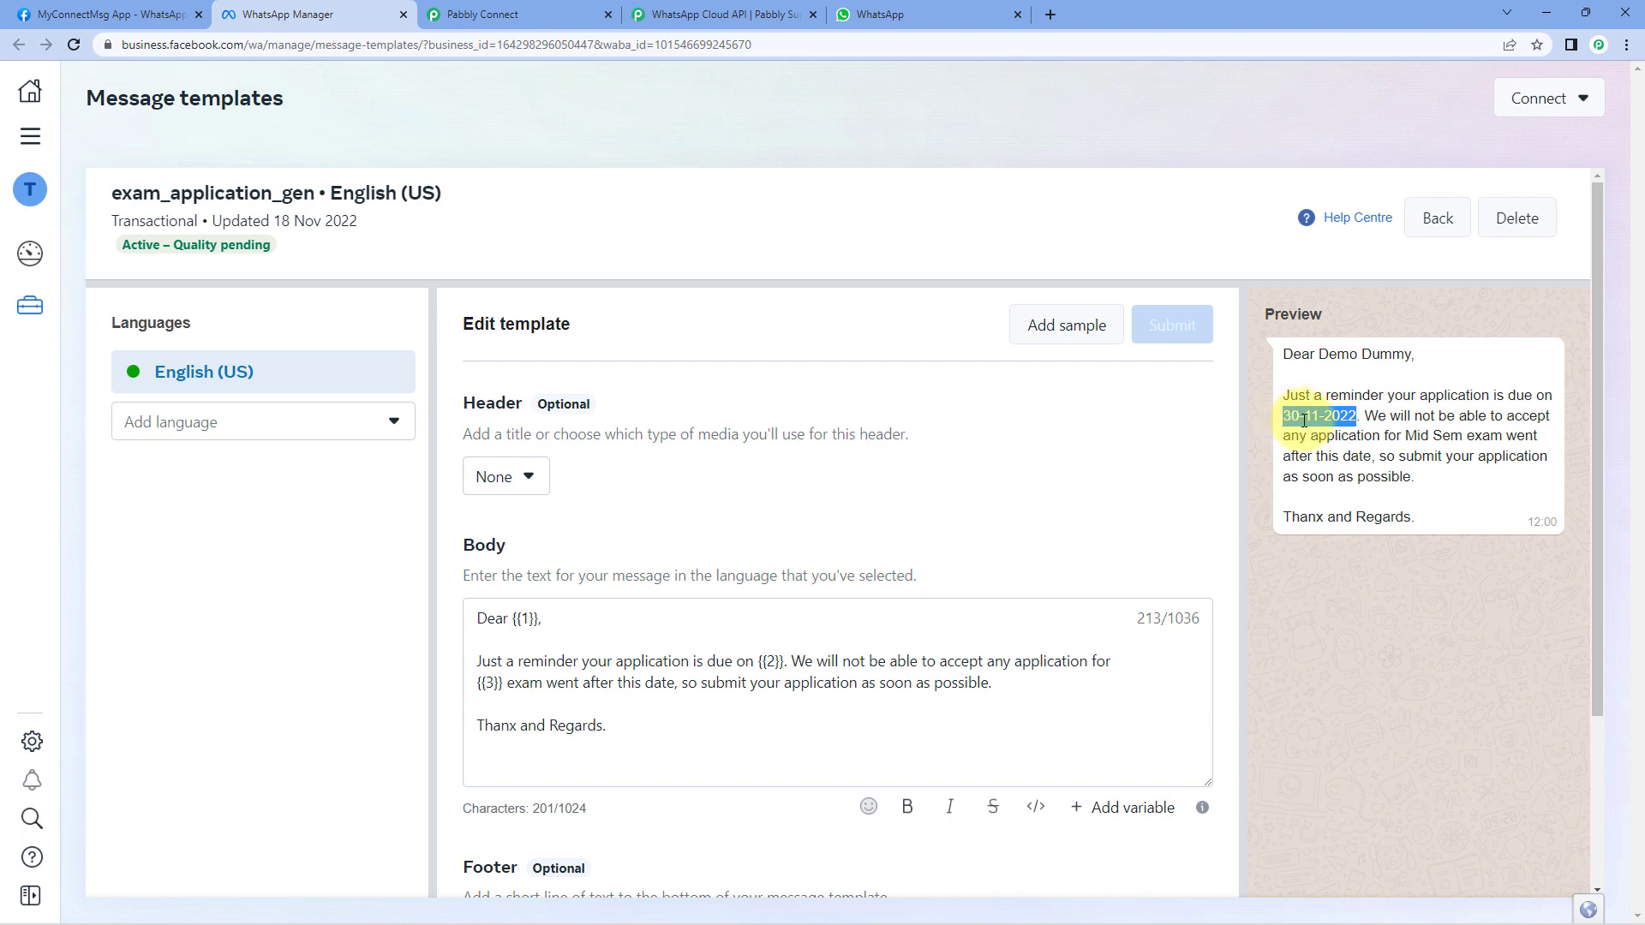
{"action": "double_click", "coordinate": [769, 661]}
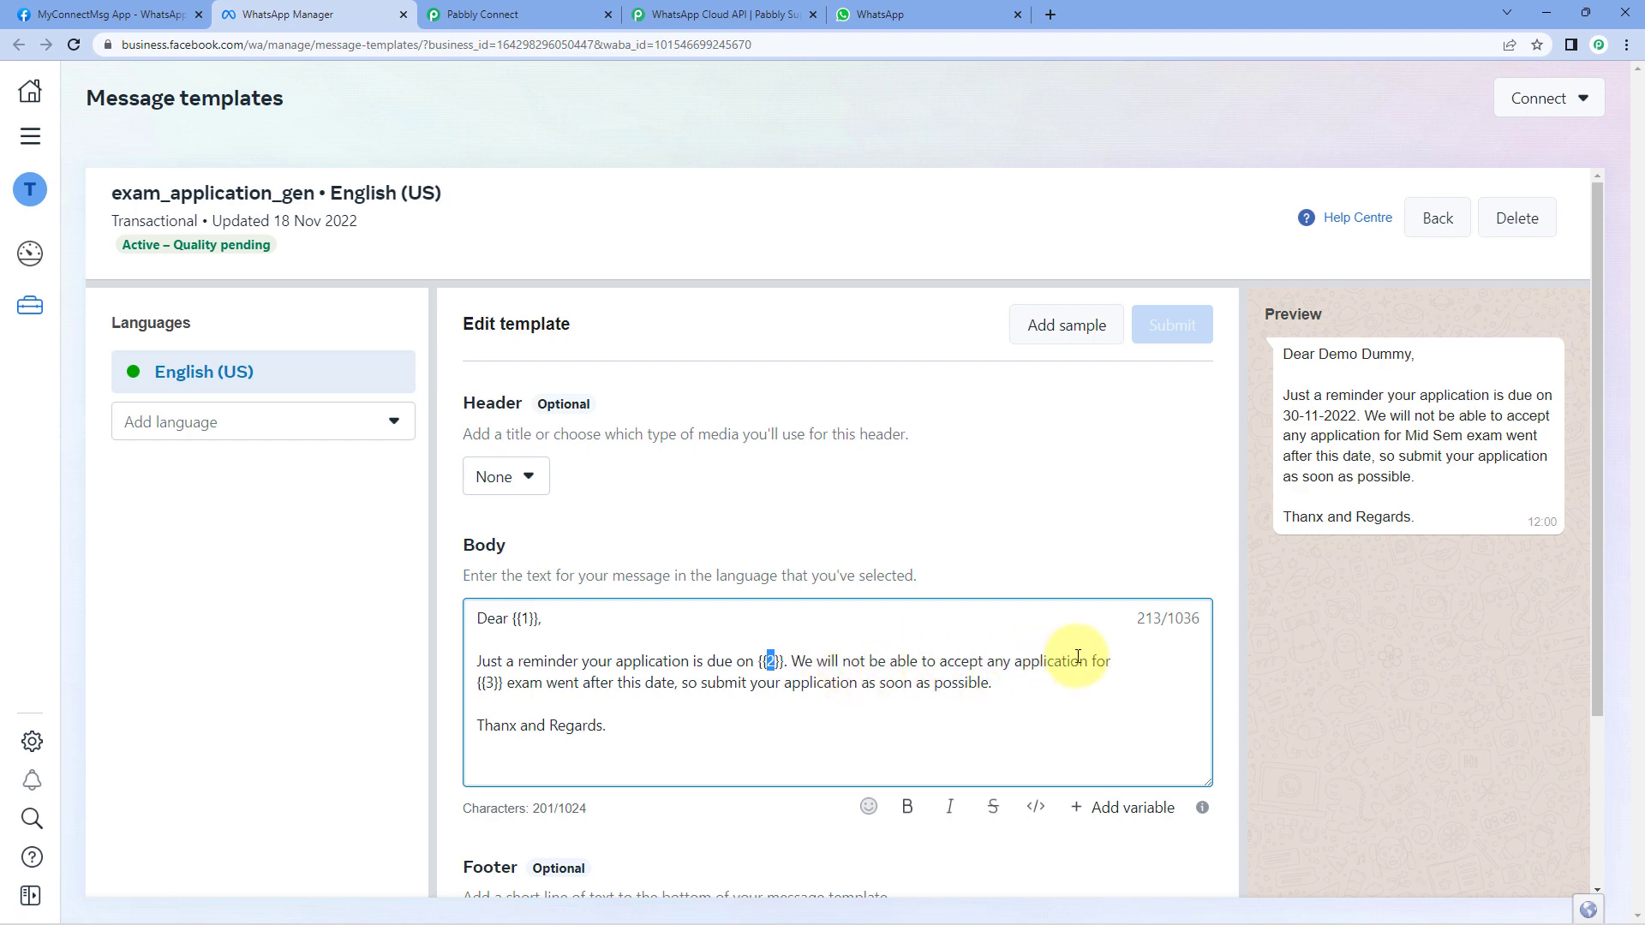
{"action": "double_click", "coordinate": [489, 683]}
{"action": "left_click", "coordinate": [1362, 436]}
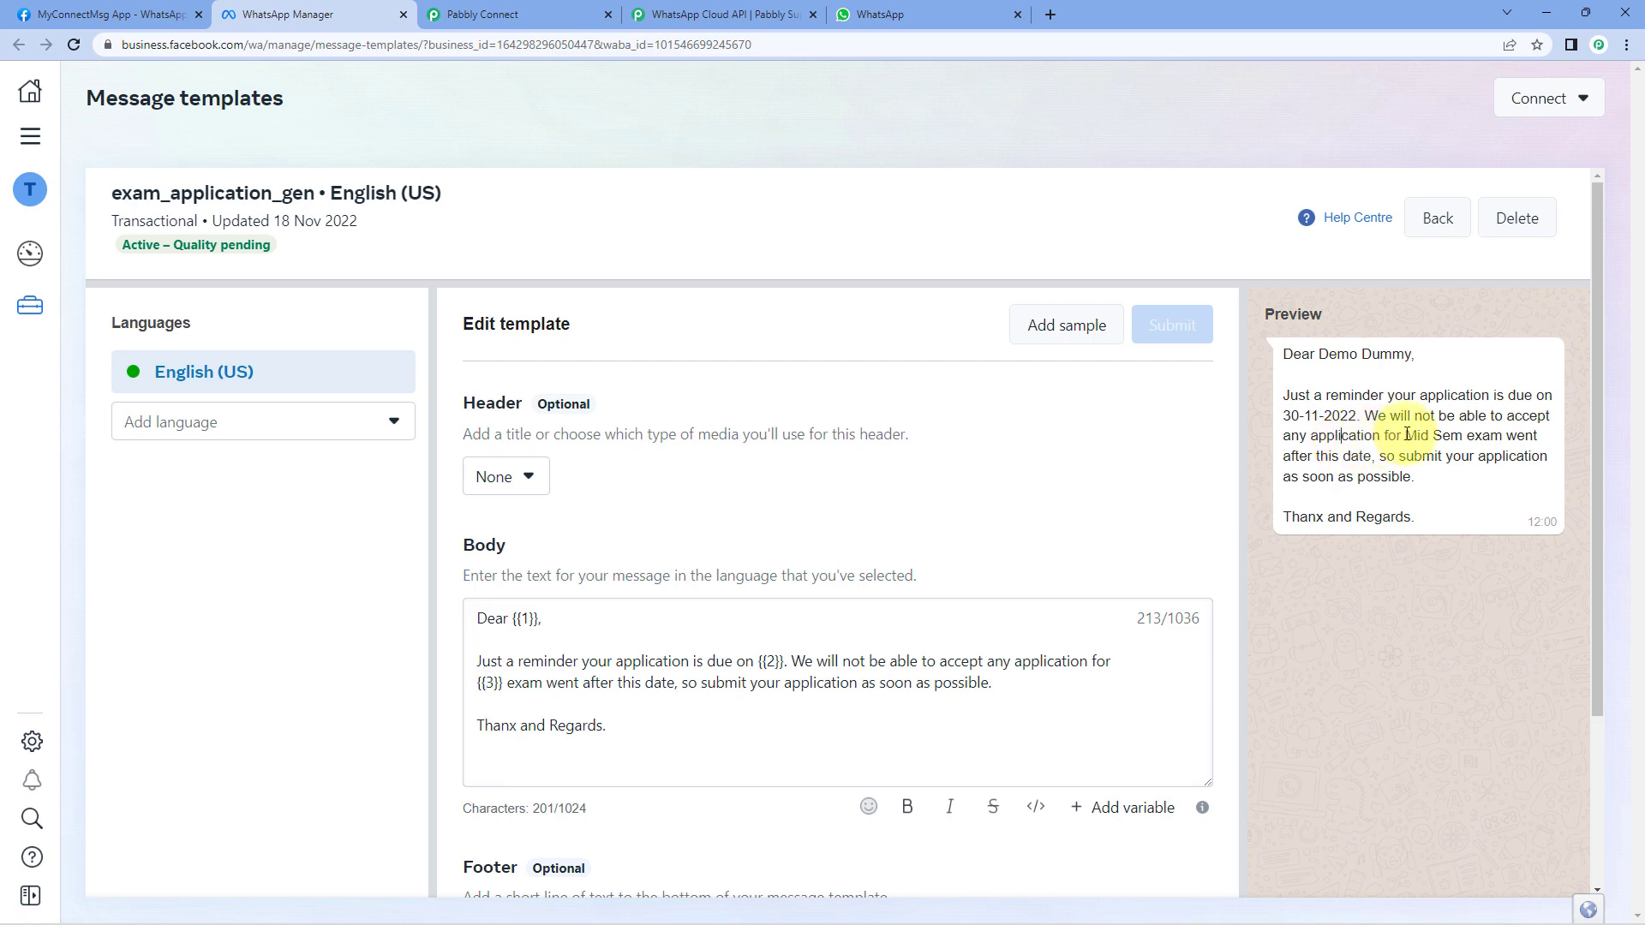
{"action": "left_click_drag", "start_coordinate": [1407, 436], "coordinate": [1462, 435]}
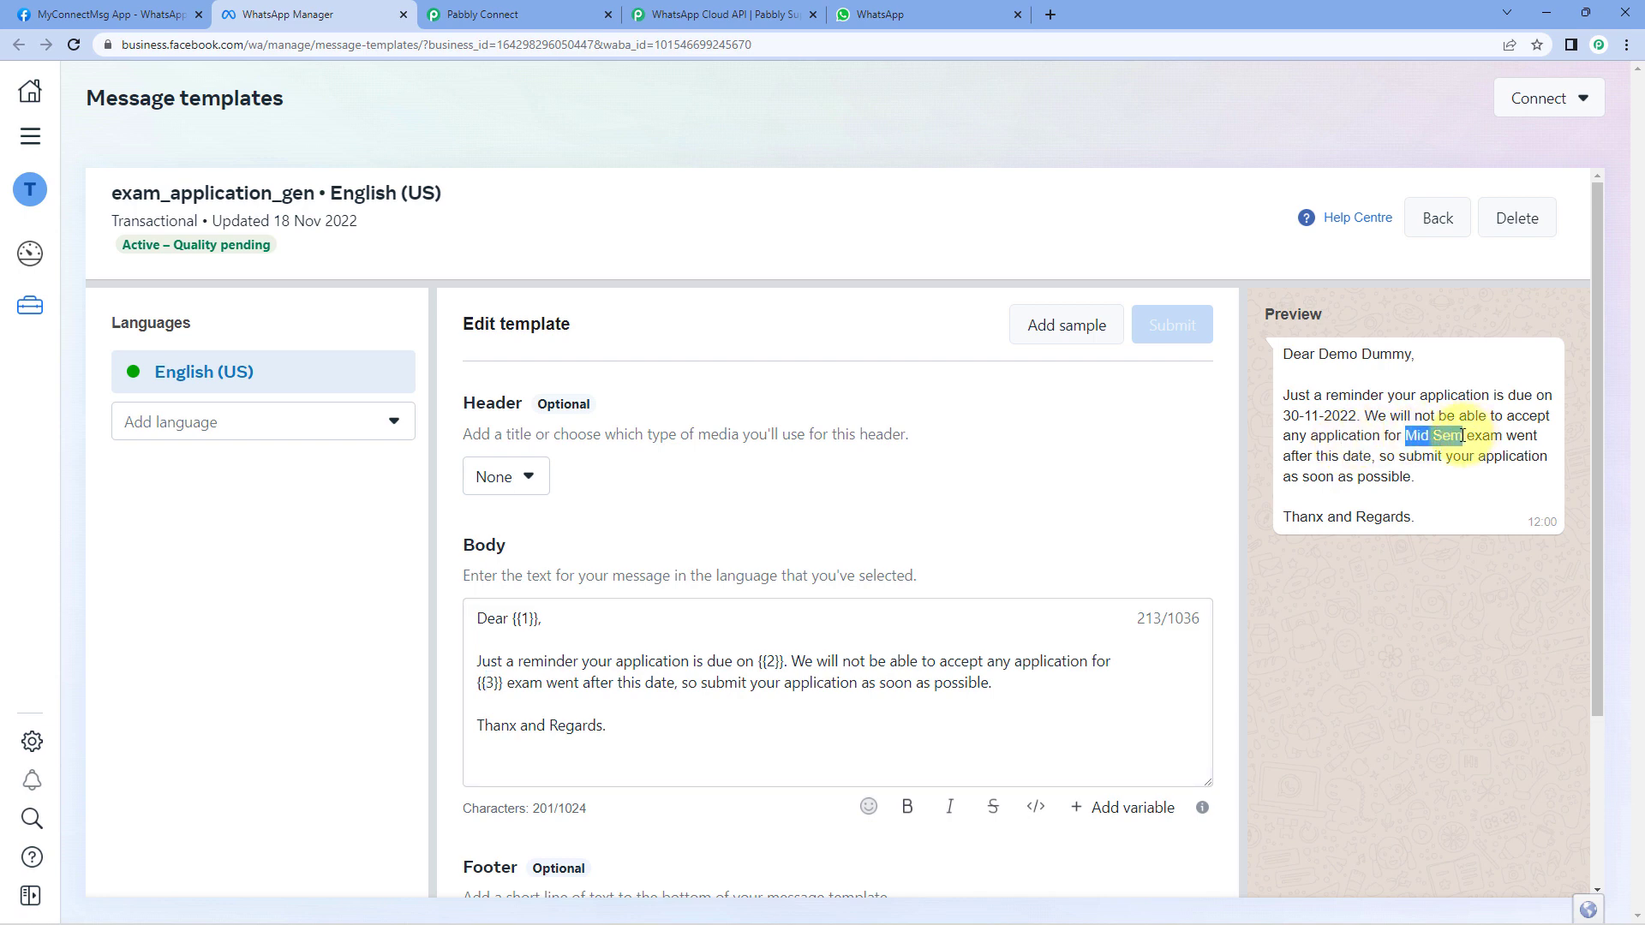
{"action": "double_click", "coordinate": [491, 682]}
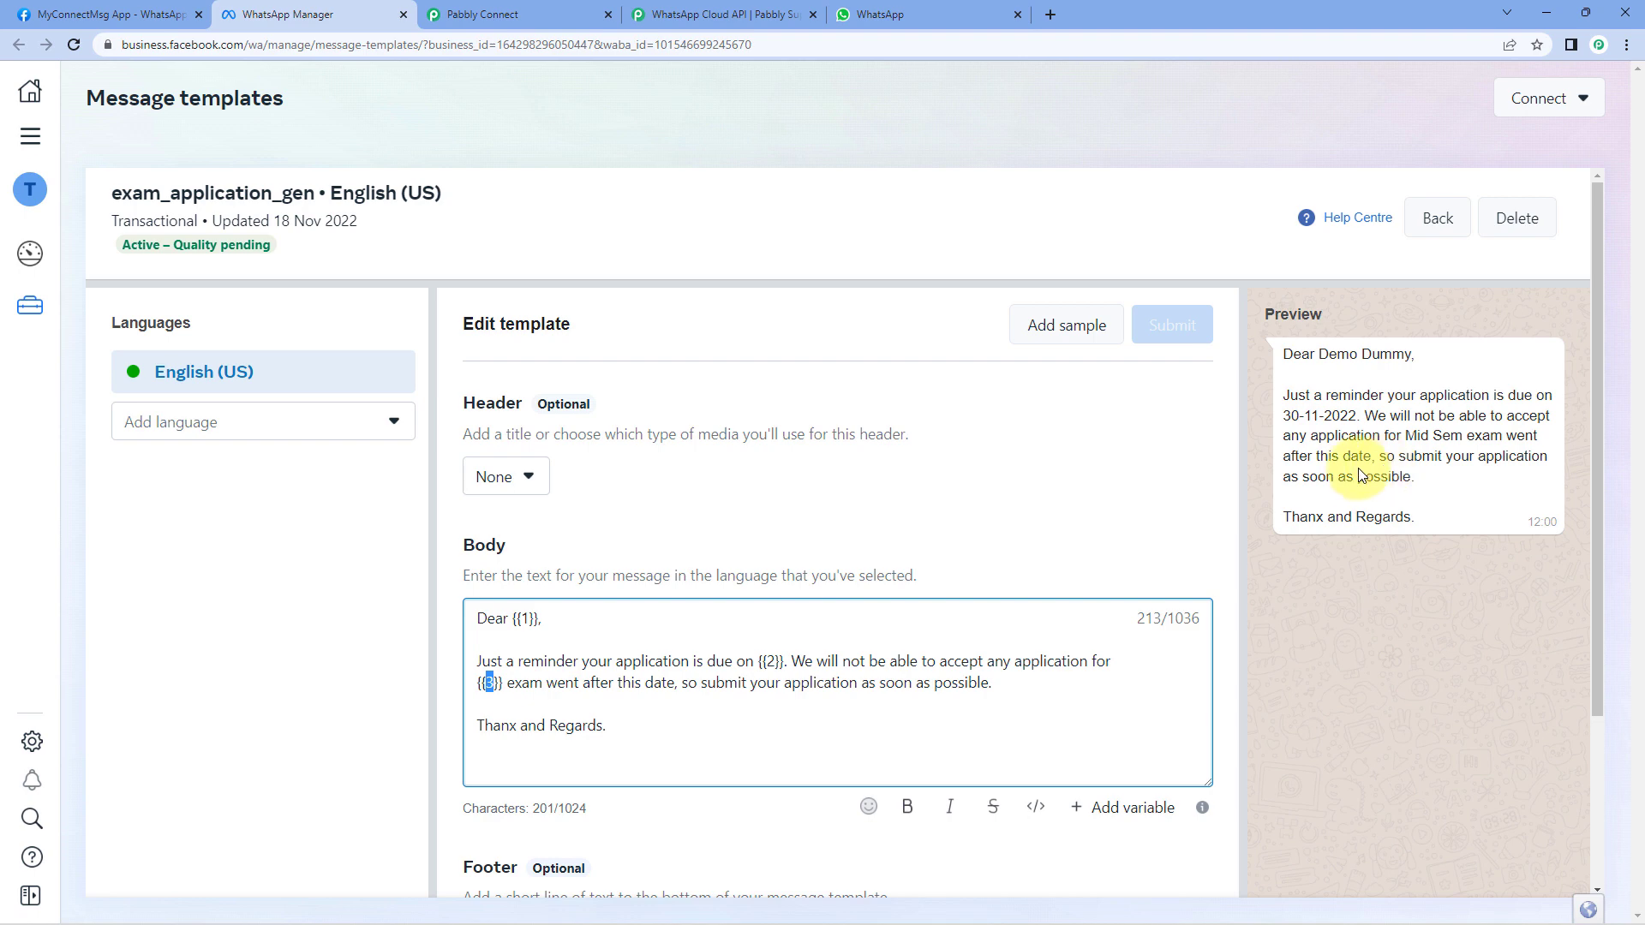
{"action": "left_click", "coordinate": [585, 660]}
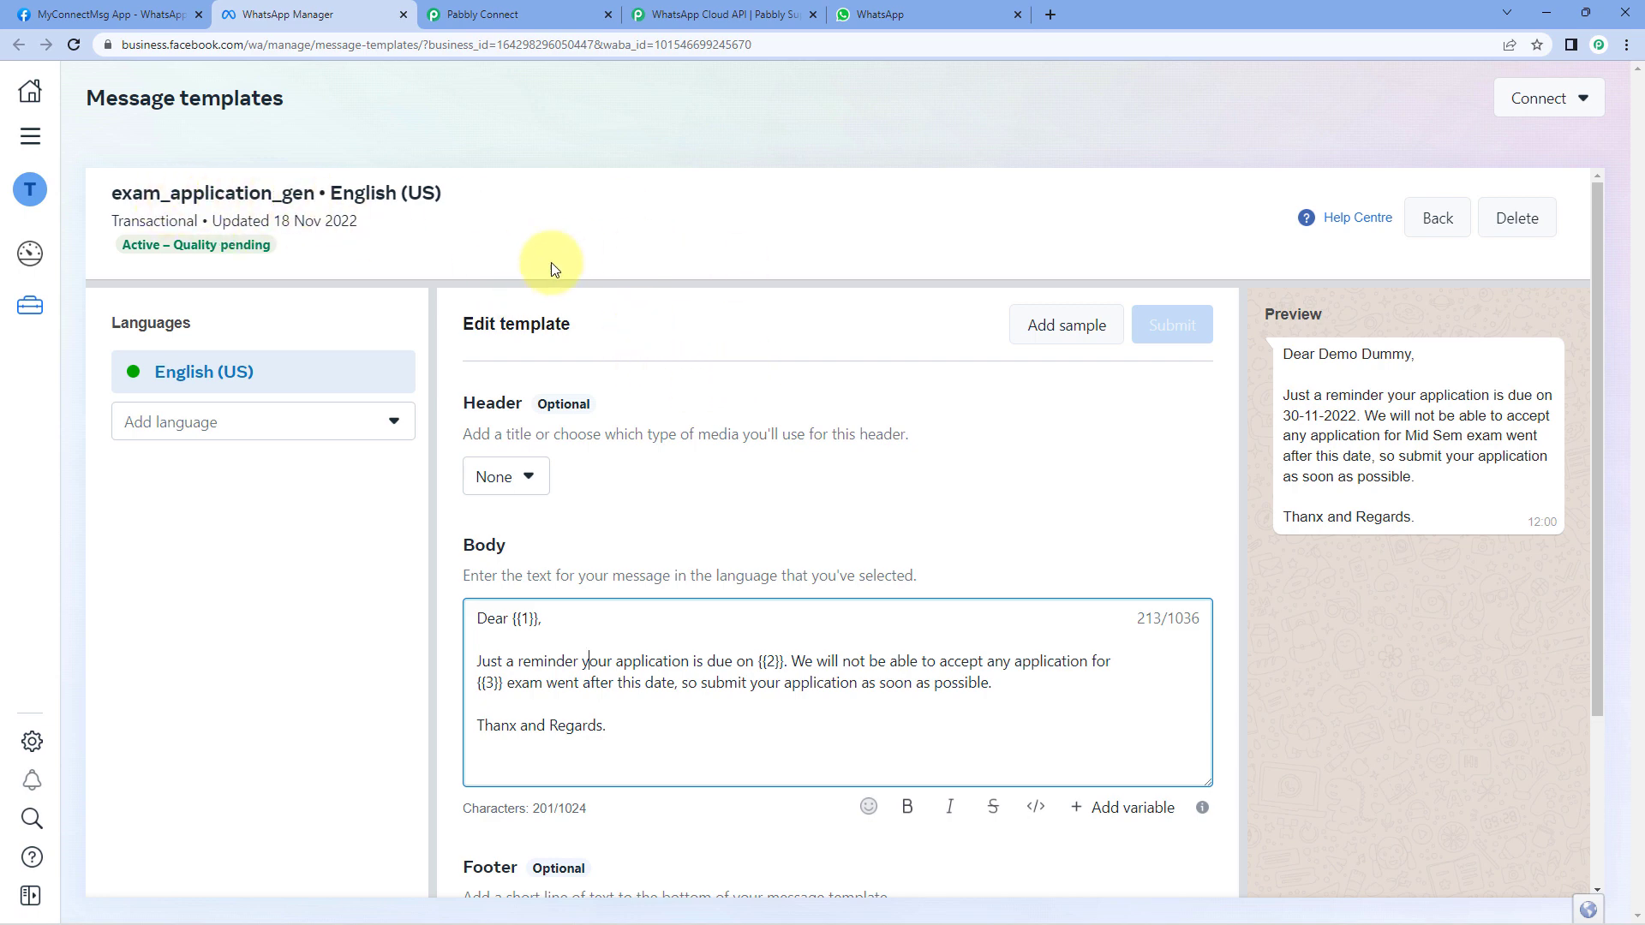
- Return to Pabbly Connect and set the Send Template Message action's Template Name to exam_application_gen
{"action": "left_click", "coordinate": [532, 12]}
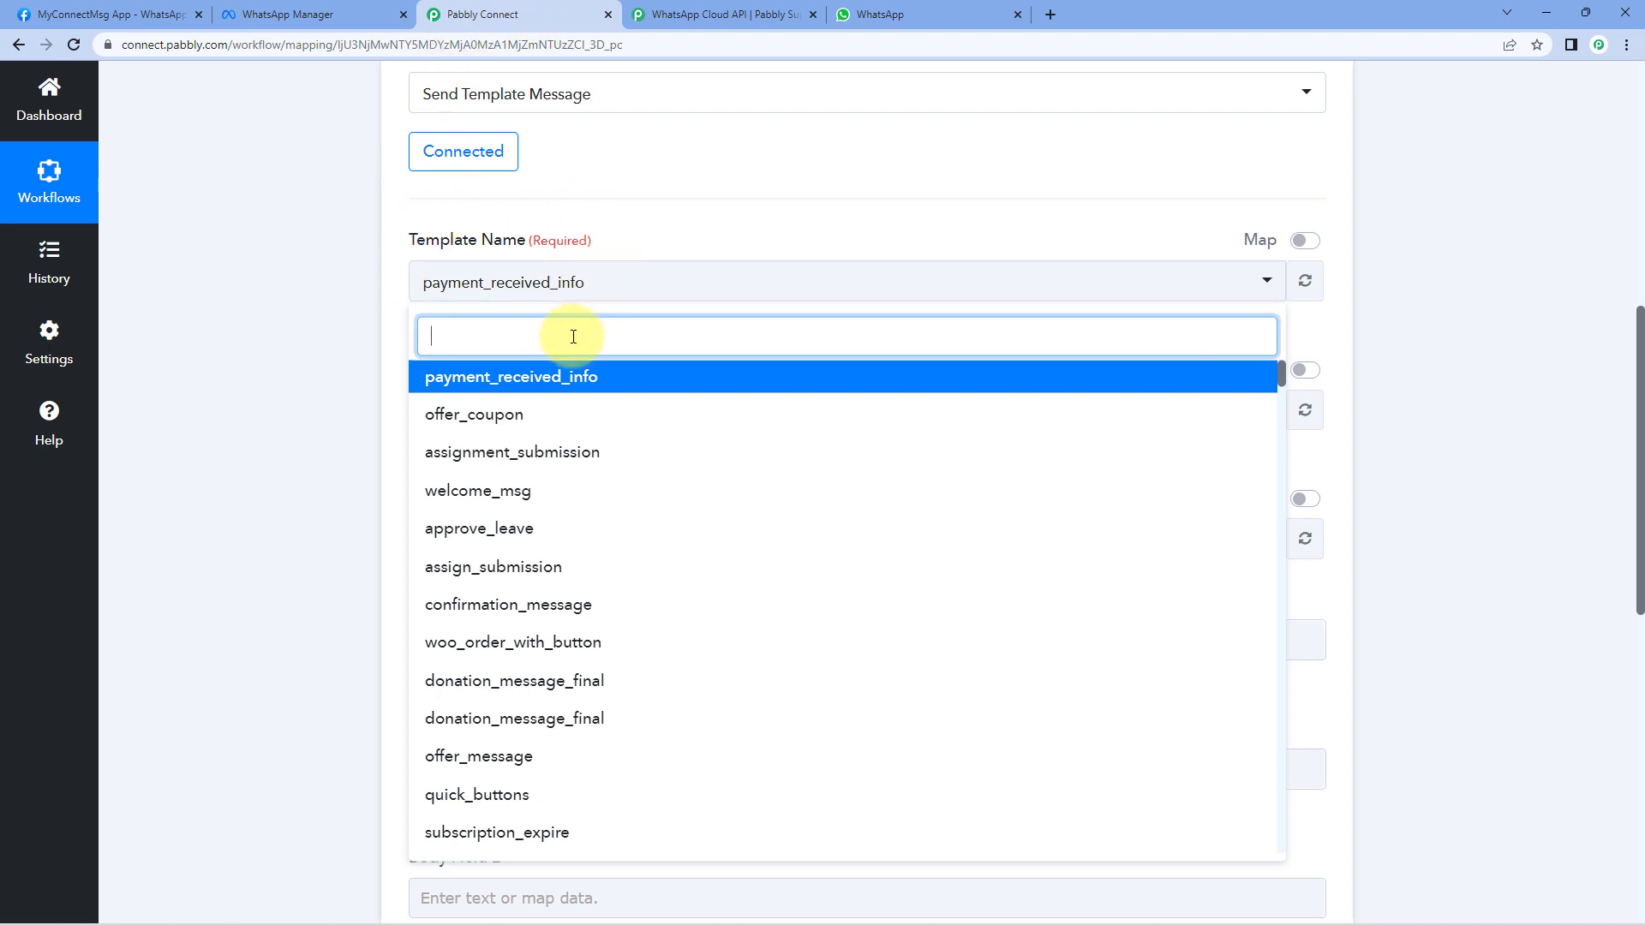
{"action": "type", "text": "exam"}
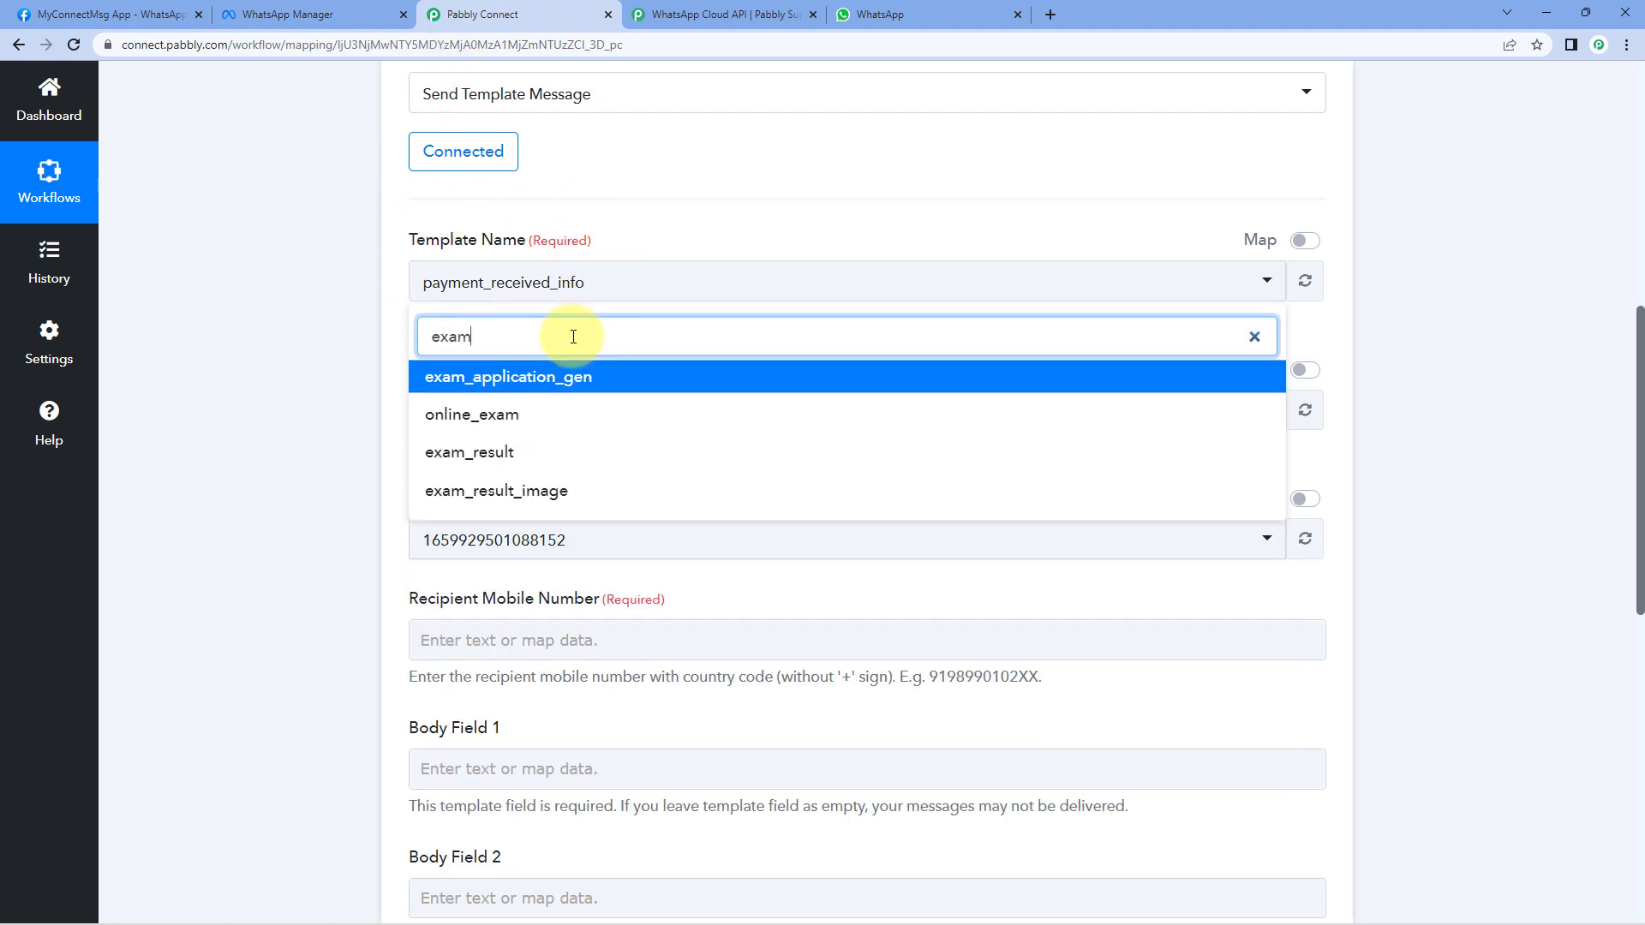
{"action": "left_click", "coordinate": [553, 377]}
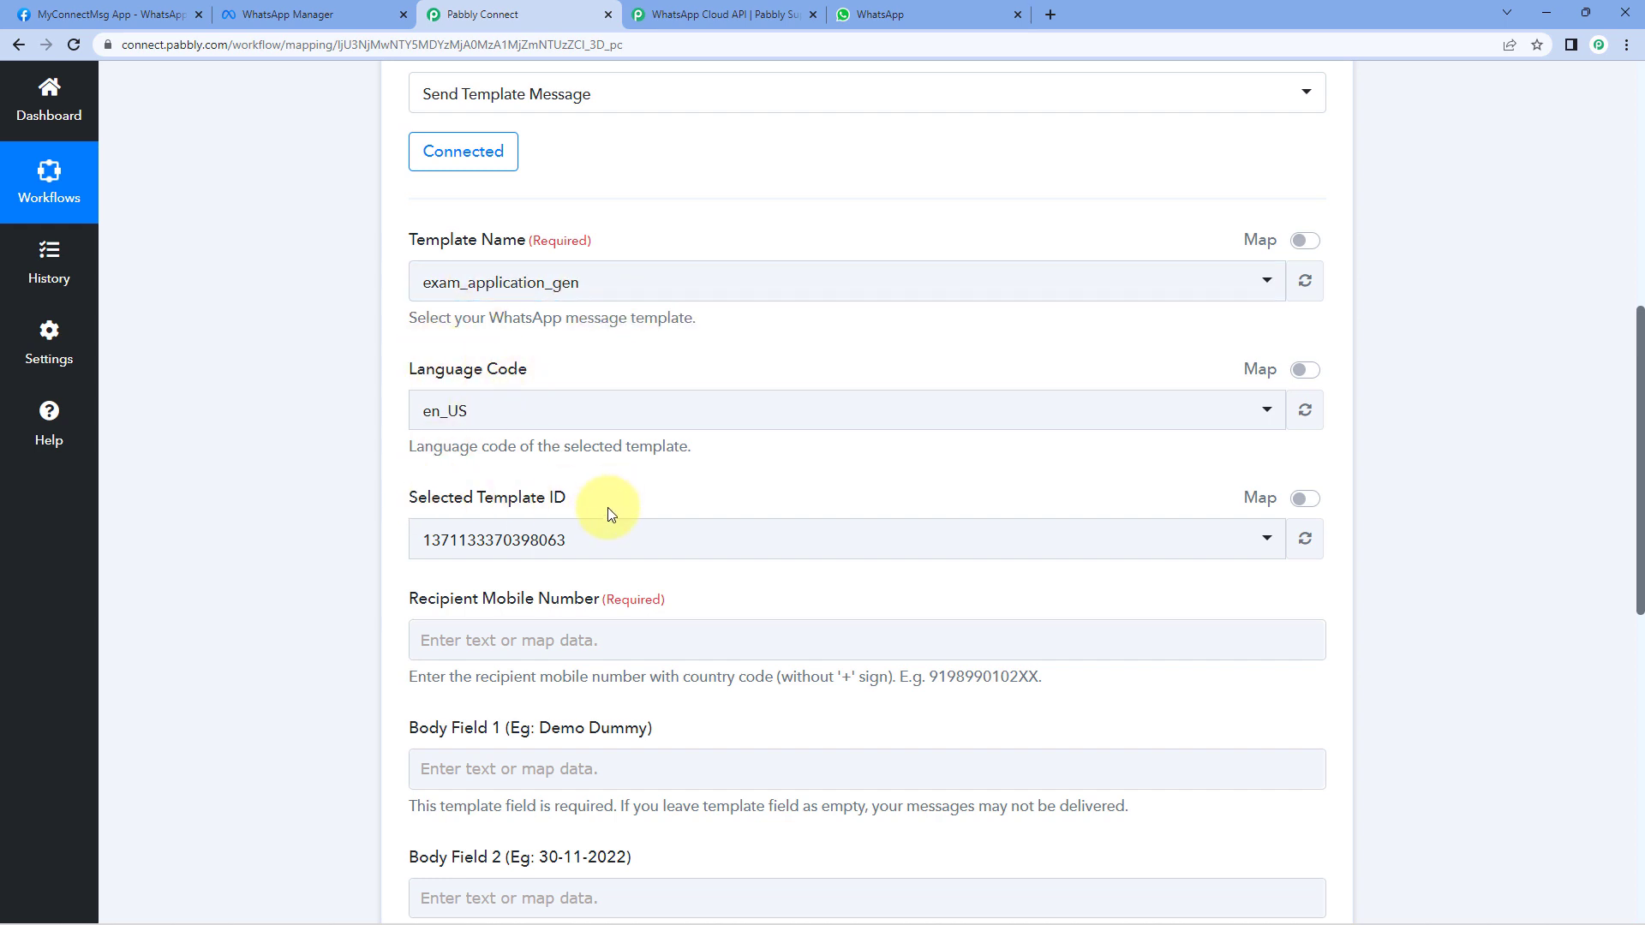
- Enter the recipient's mobile number with country code and without the + sign in the Send Template Message action
{"action": "scroll", "coordinate": [355, 411], "scroll_direction": "down", "scroll_amount": 3}
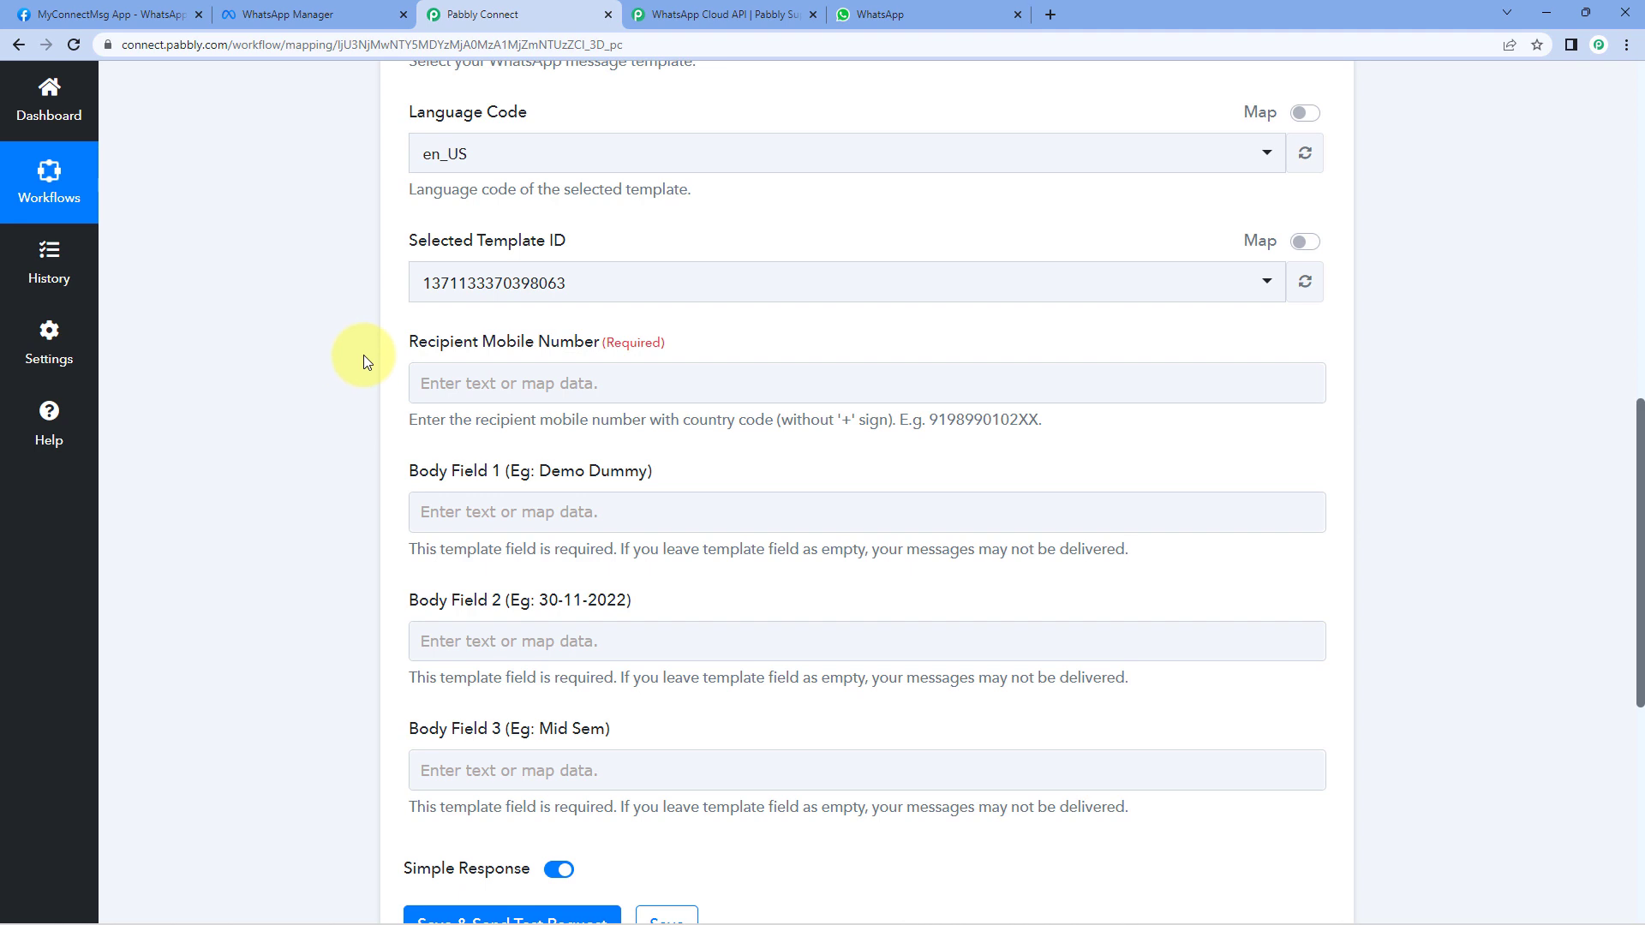
{"action": "scroll", "coordinate": [392, 270], "scroll_direction": "down", "scroll_amount": 1}
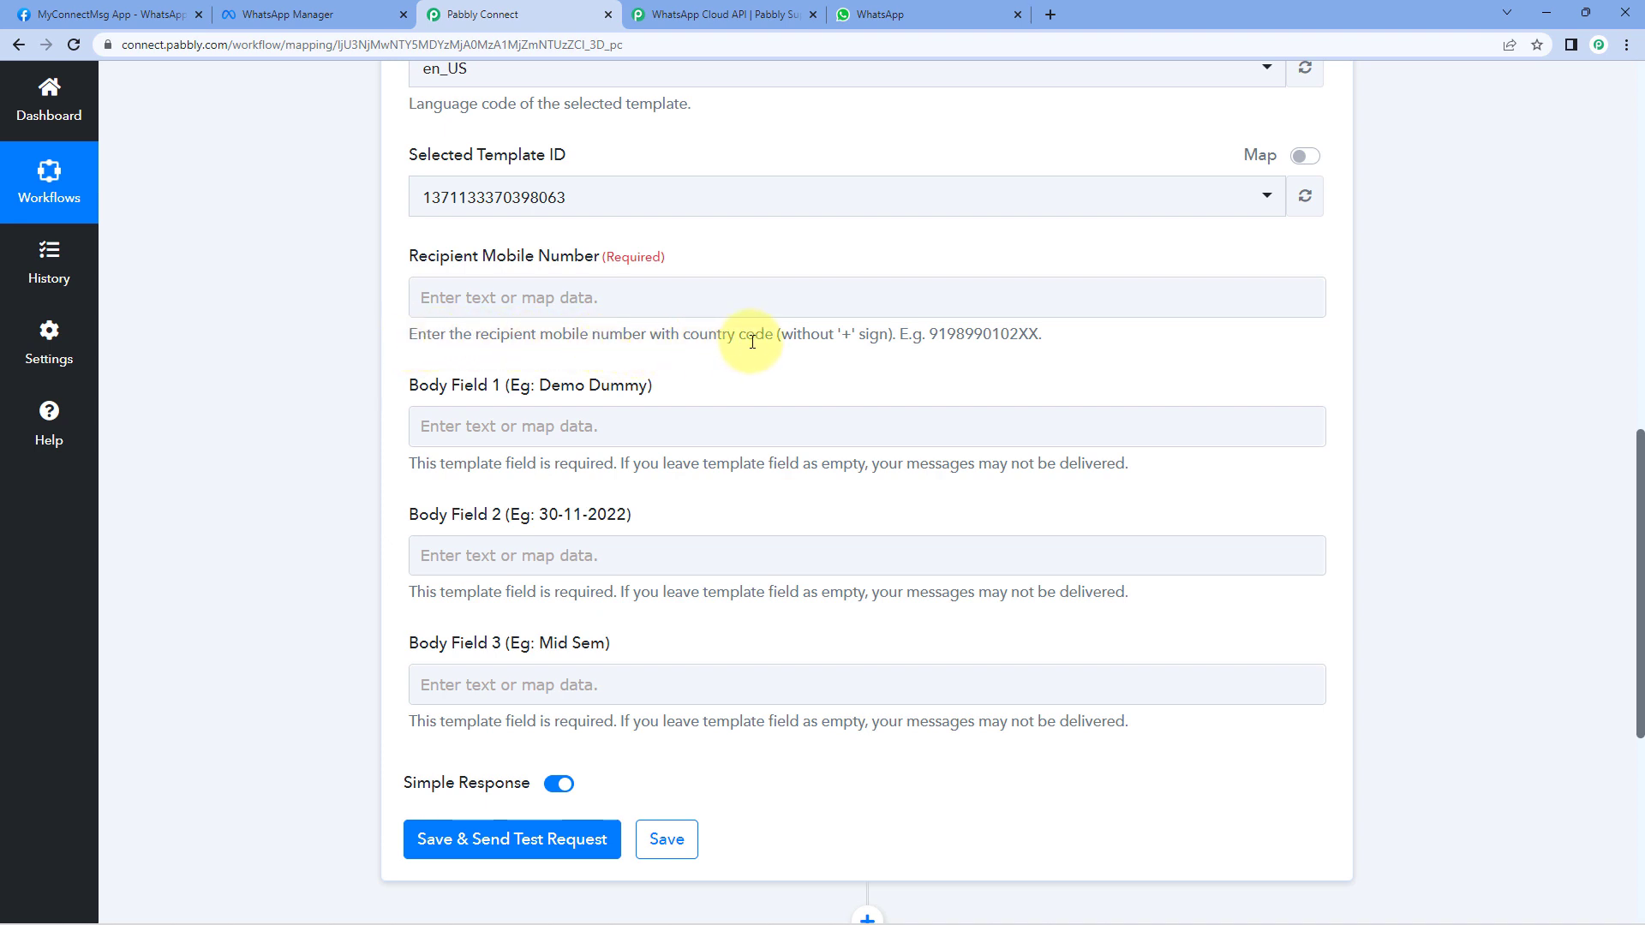
{"action": "left_click_drag", "start_coordinate": [842, 337], "coordinate": [1038, 341]}
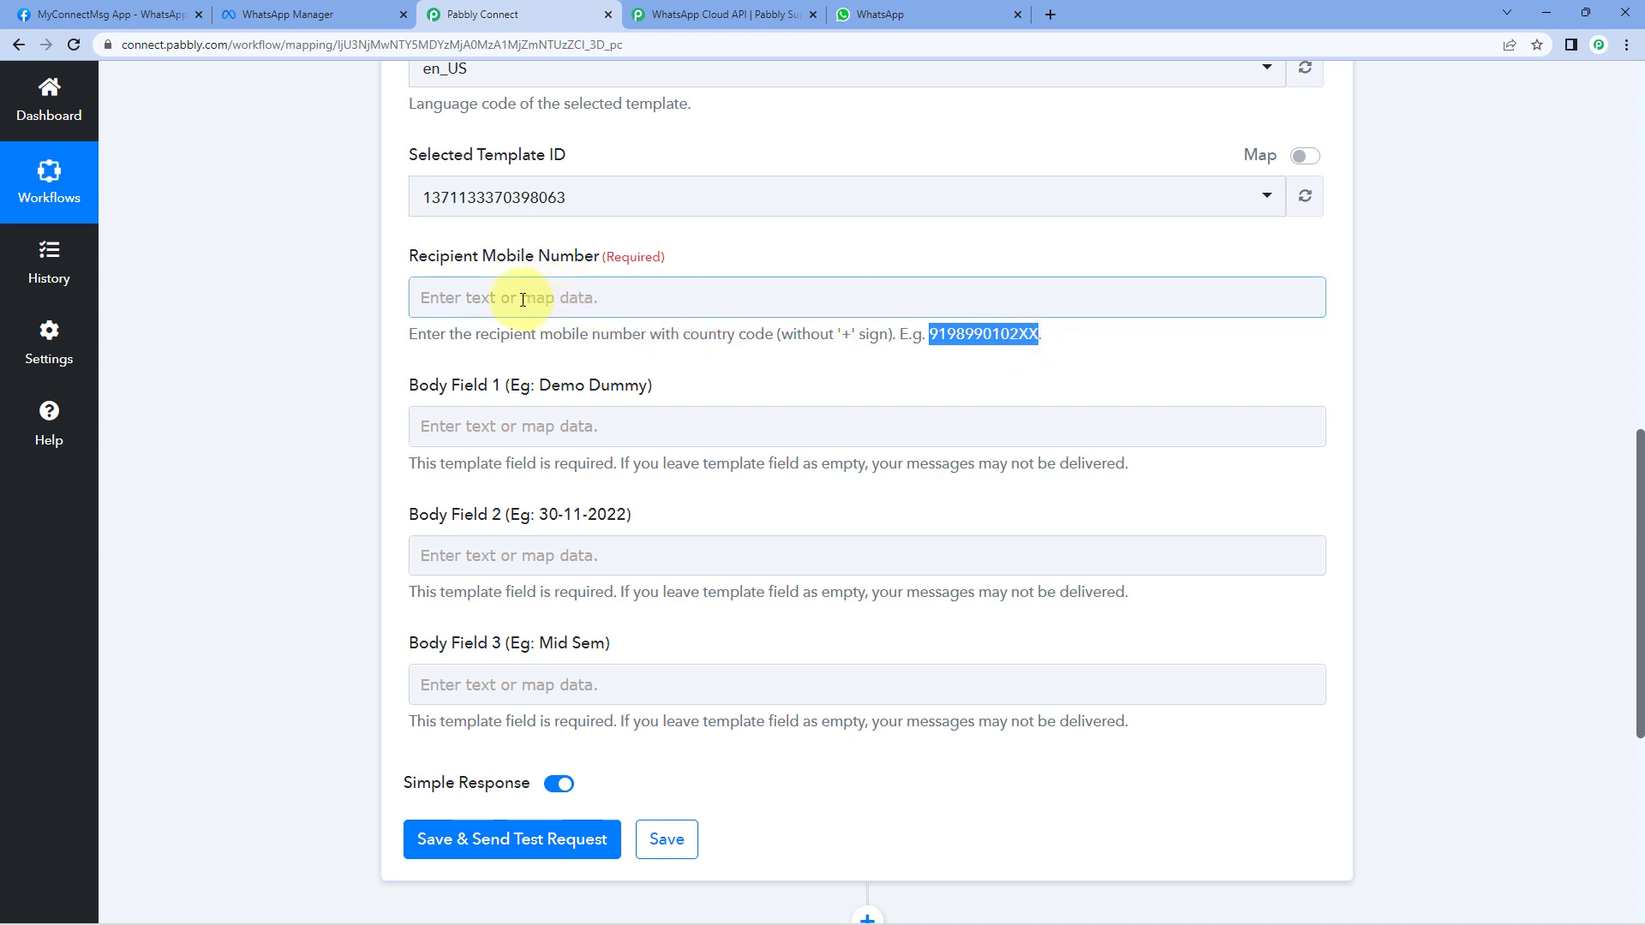
{"action": "left_click", "coordinate": [483, 300]}
{"action": "type", "text": "9190102"}
{"action": "left_click", "coordinate": [364, 319]}
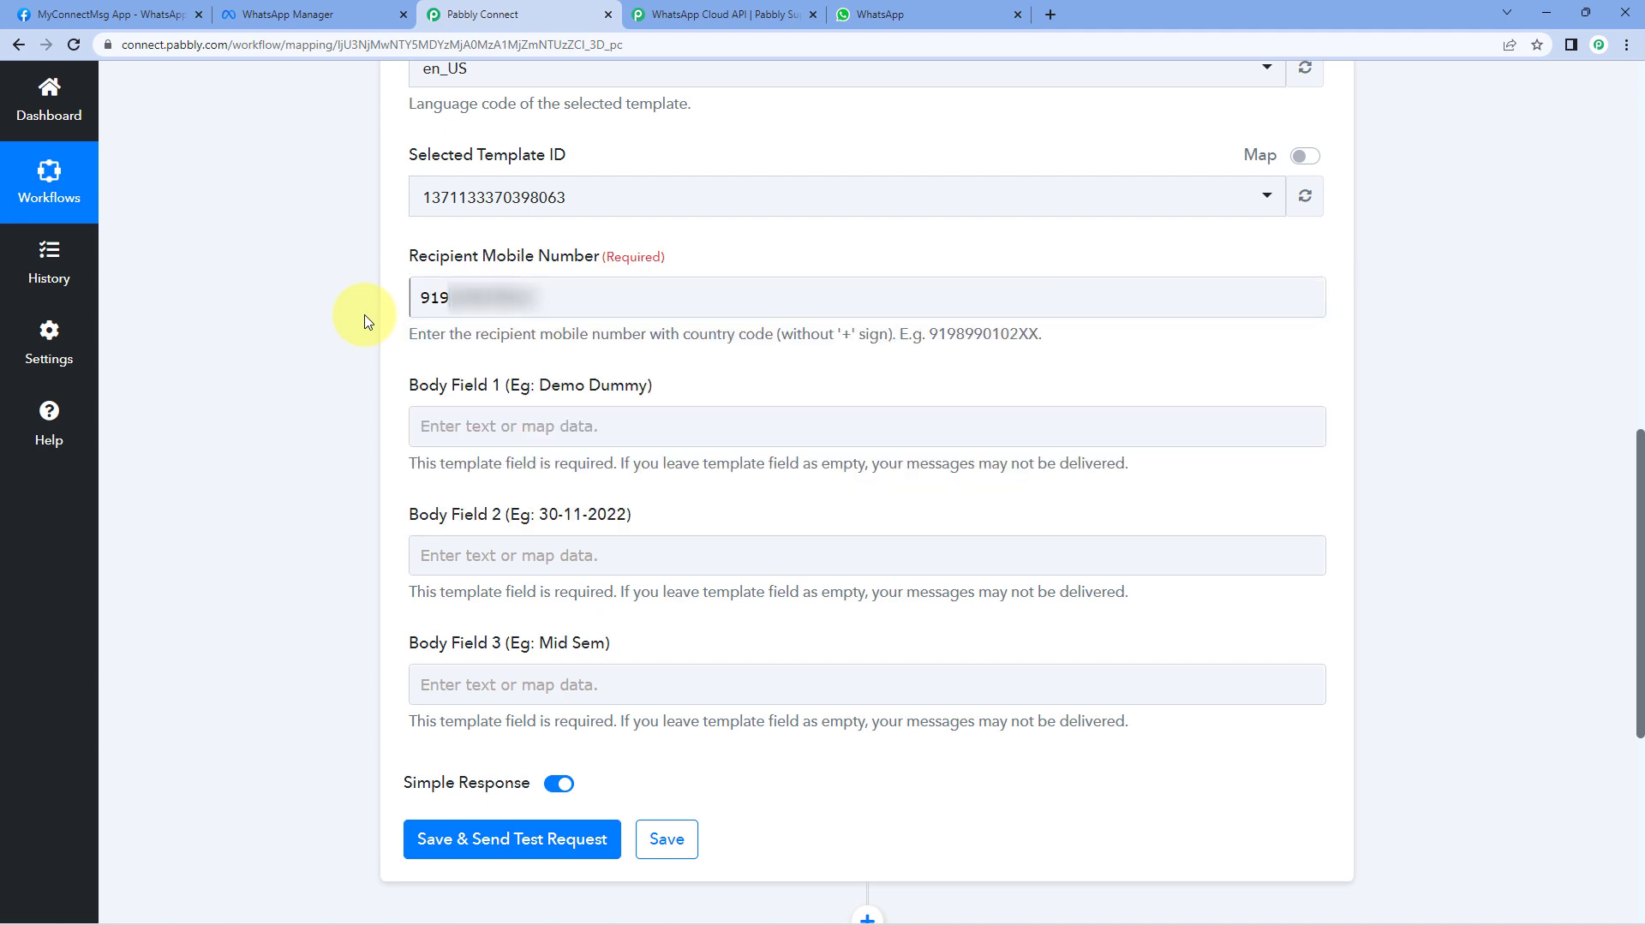
{"action": "left_click_drag", "start_coordinate": [569, 300], "coordinate": [300, 312]}
{"action": "left_click", "coordinate": [312, 313]}
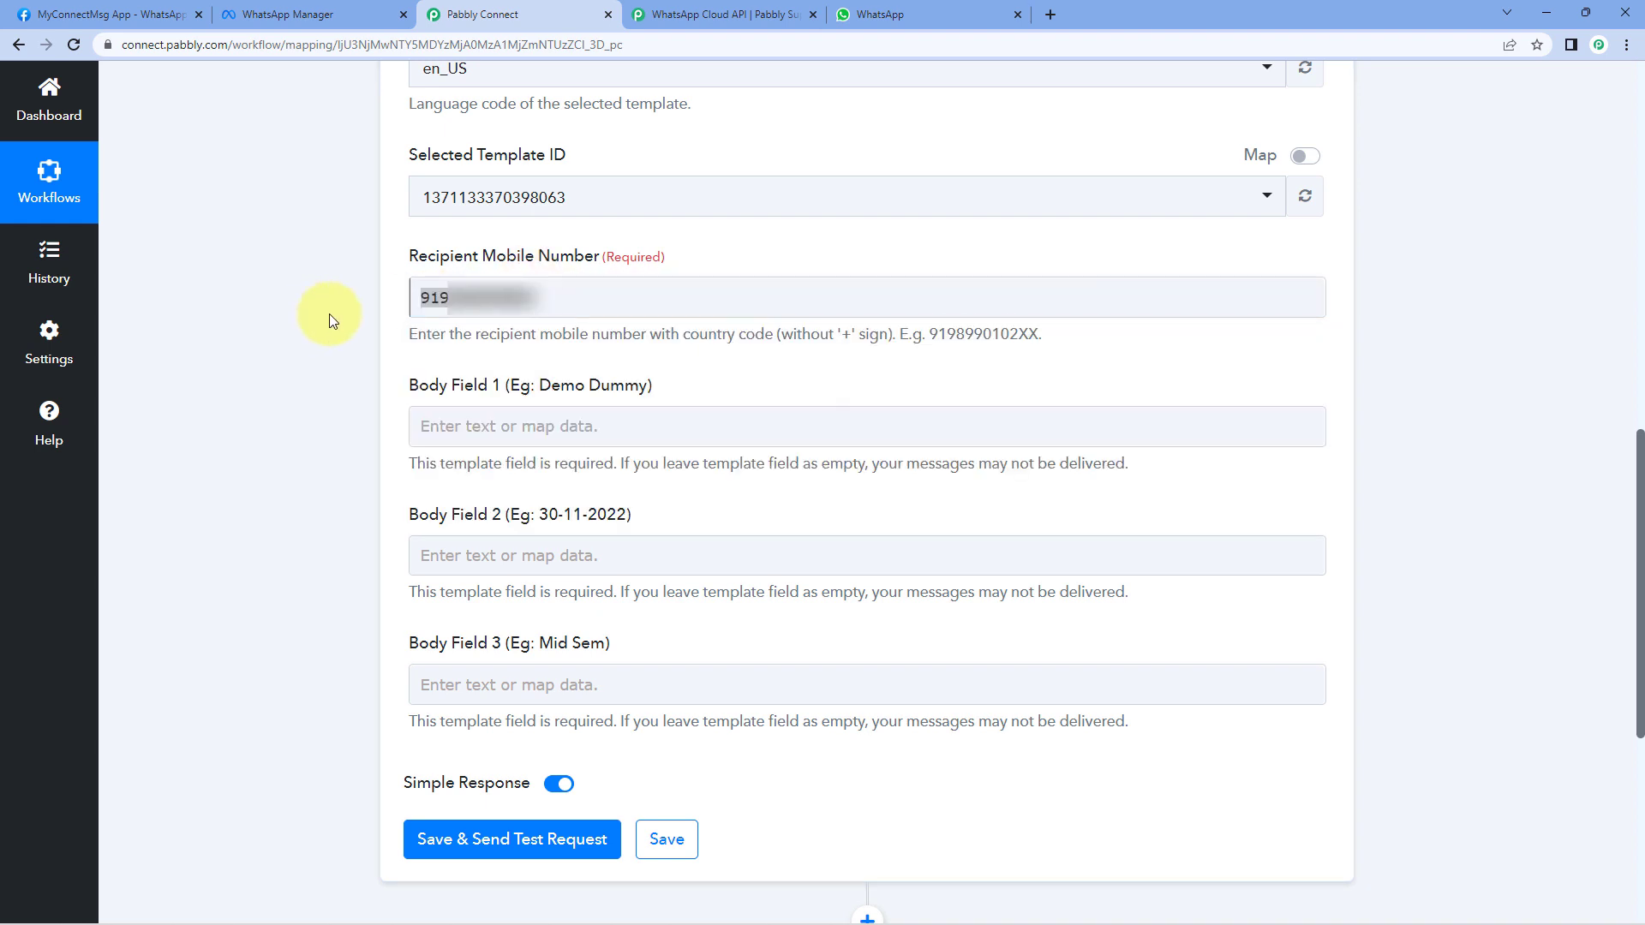
{"action": "left_click", "coordinate": [413, 296]}
{"action": "left_click", "coordinate": [332, 286]}
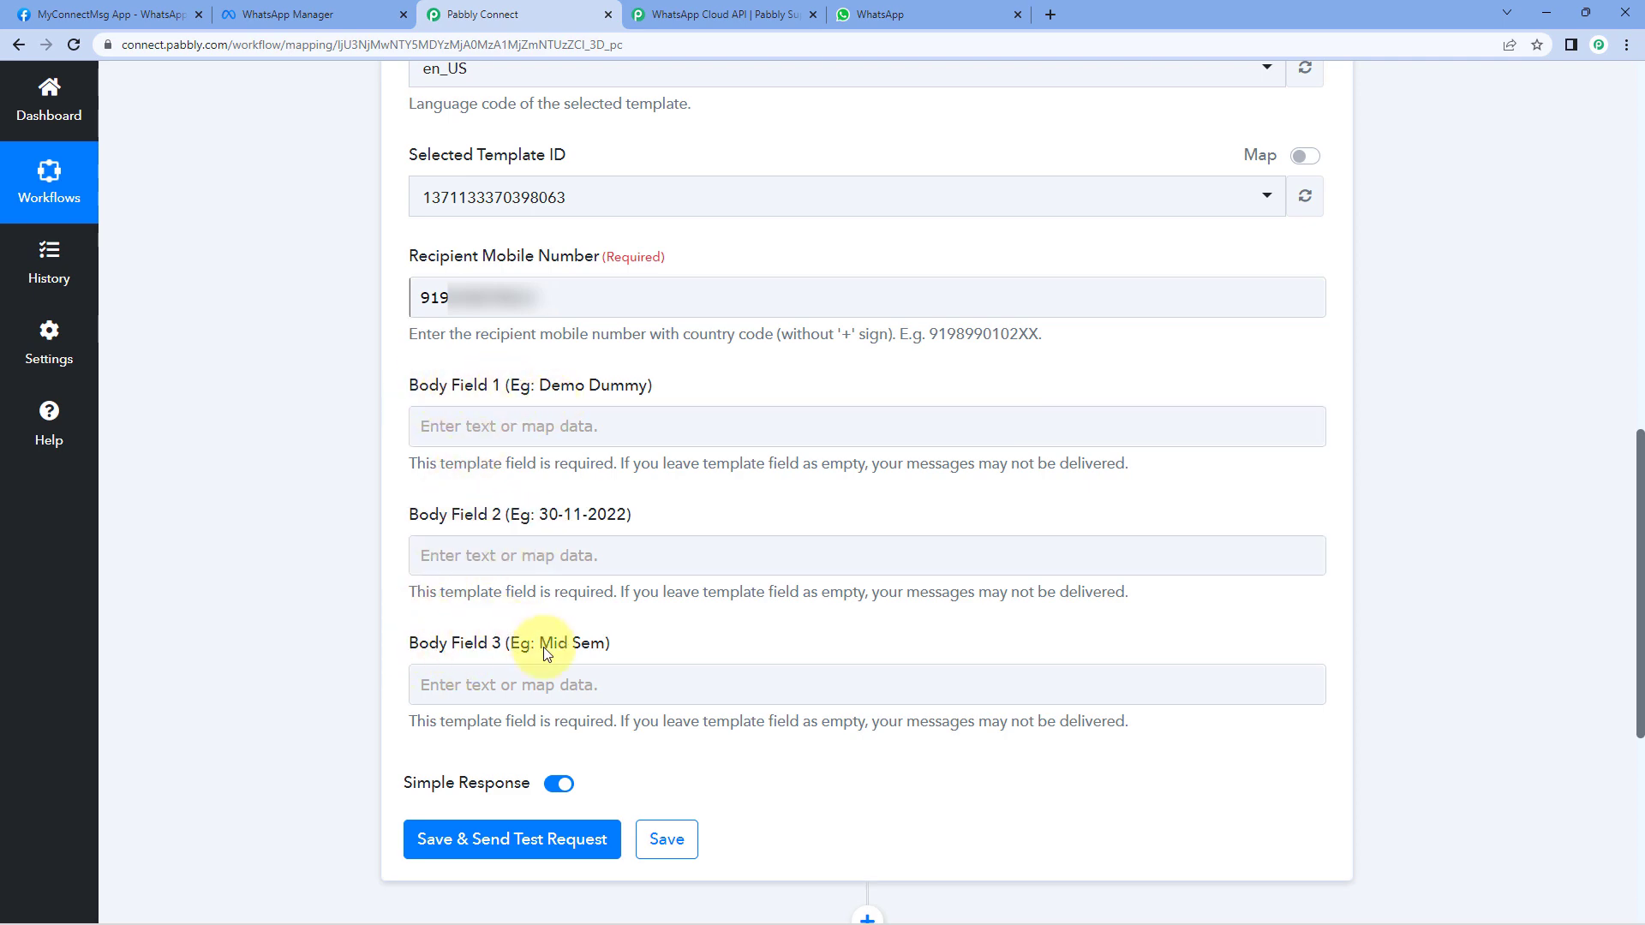
- Check variable {{1}} in the exam_application_gen body text in WhatsApp Manager
{"action": "left_click", "coordinate": [295, 15]}
{"action": "scroll", "coordinate": [773, 504], "scroll_direction": "down", "scroll_amount": 2}
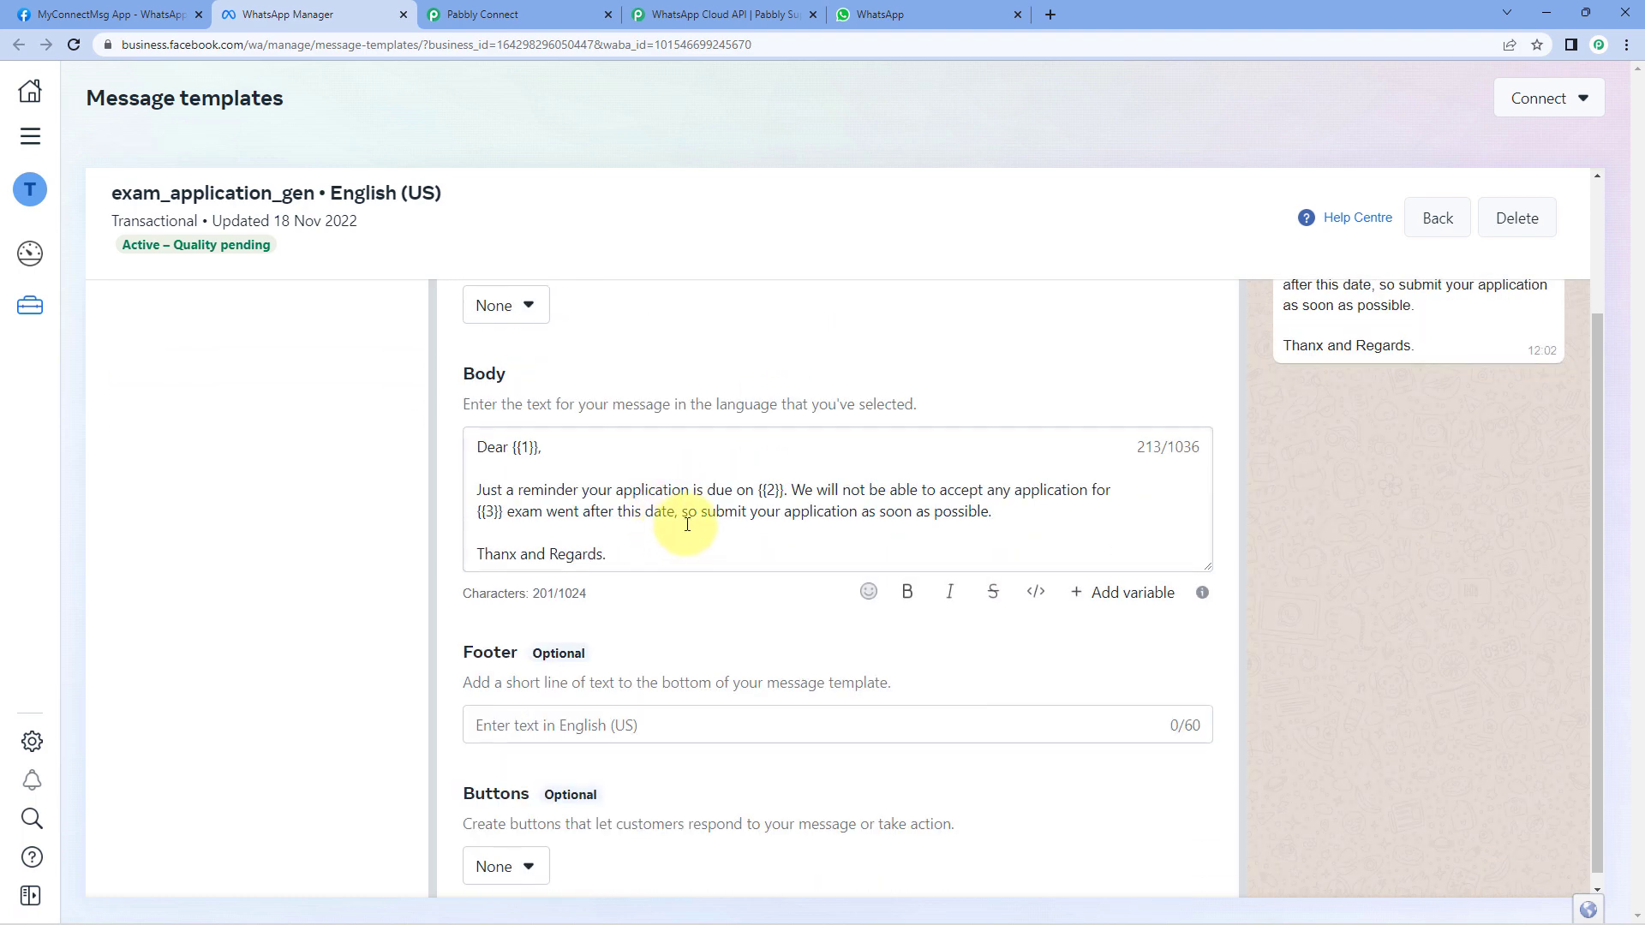
{"action": "left_click_drag", "start_coordinate": [1208, 567], "coordinate": [1207, 614]}
{"action": "scroll", "coordinate": [942, 591], "scroll_direction": "up", "scroll_amount": 1}
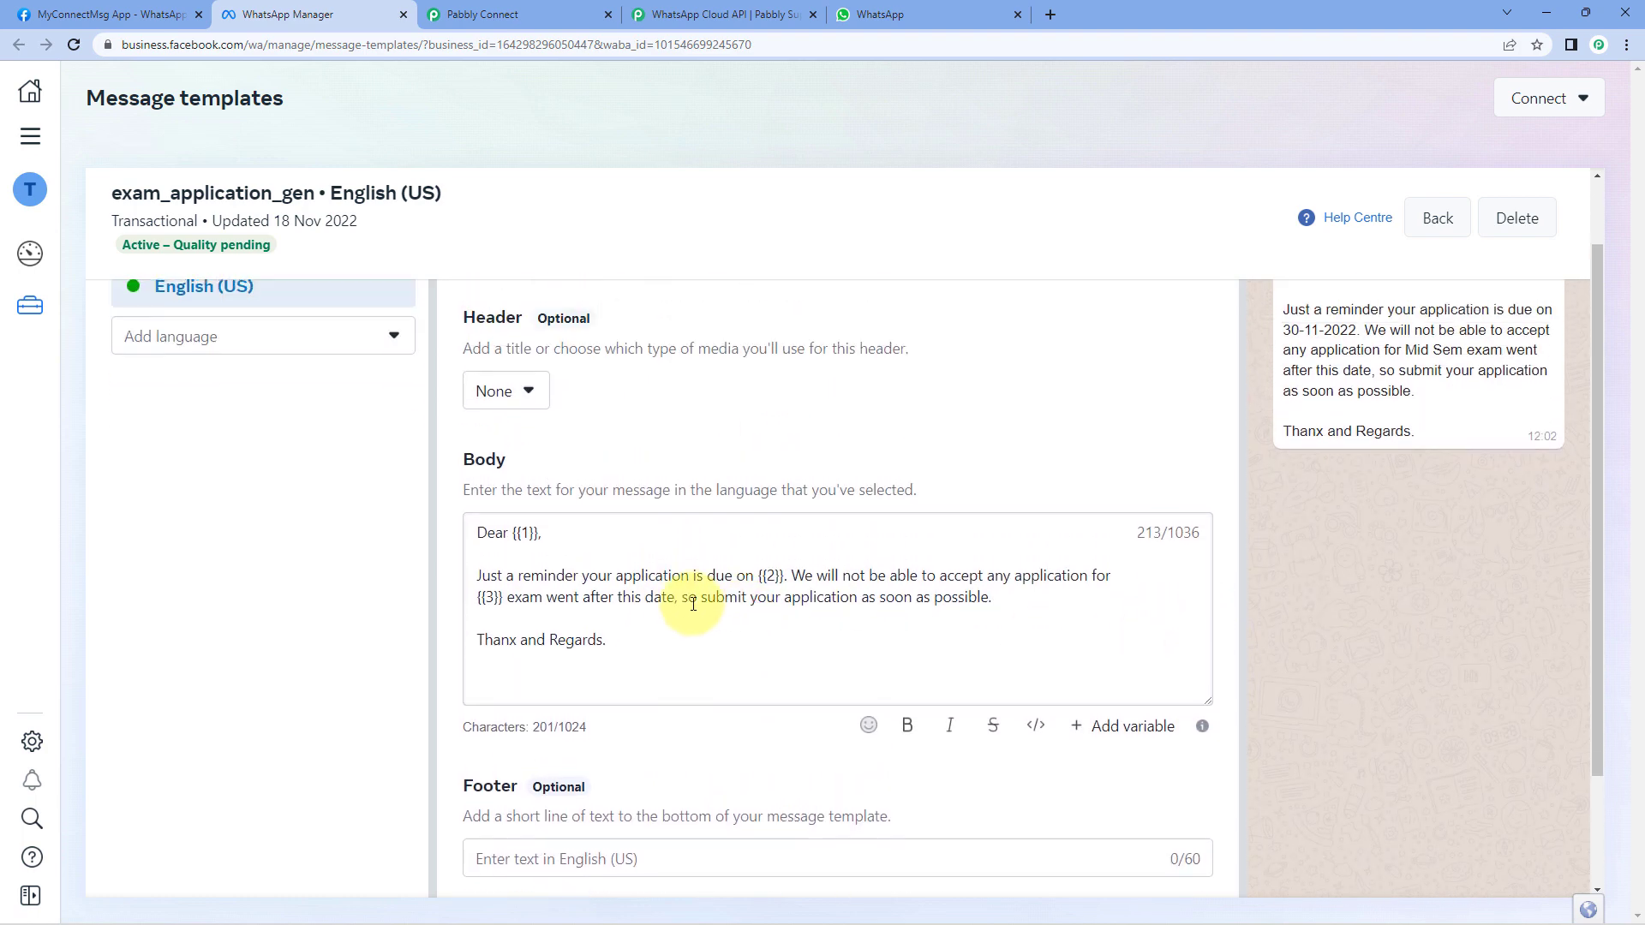
{"action": "double_click", "coordinate": [524, 533]}
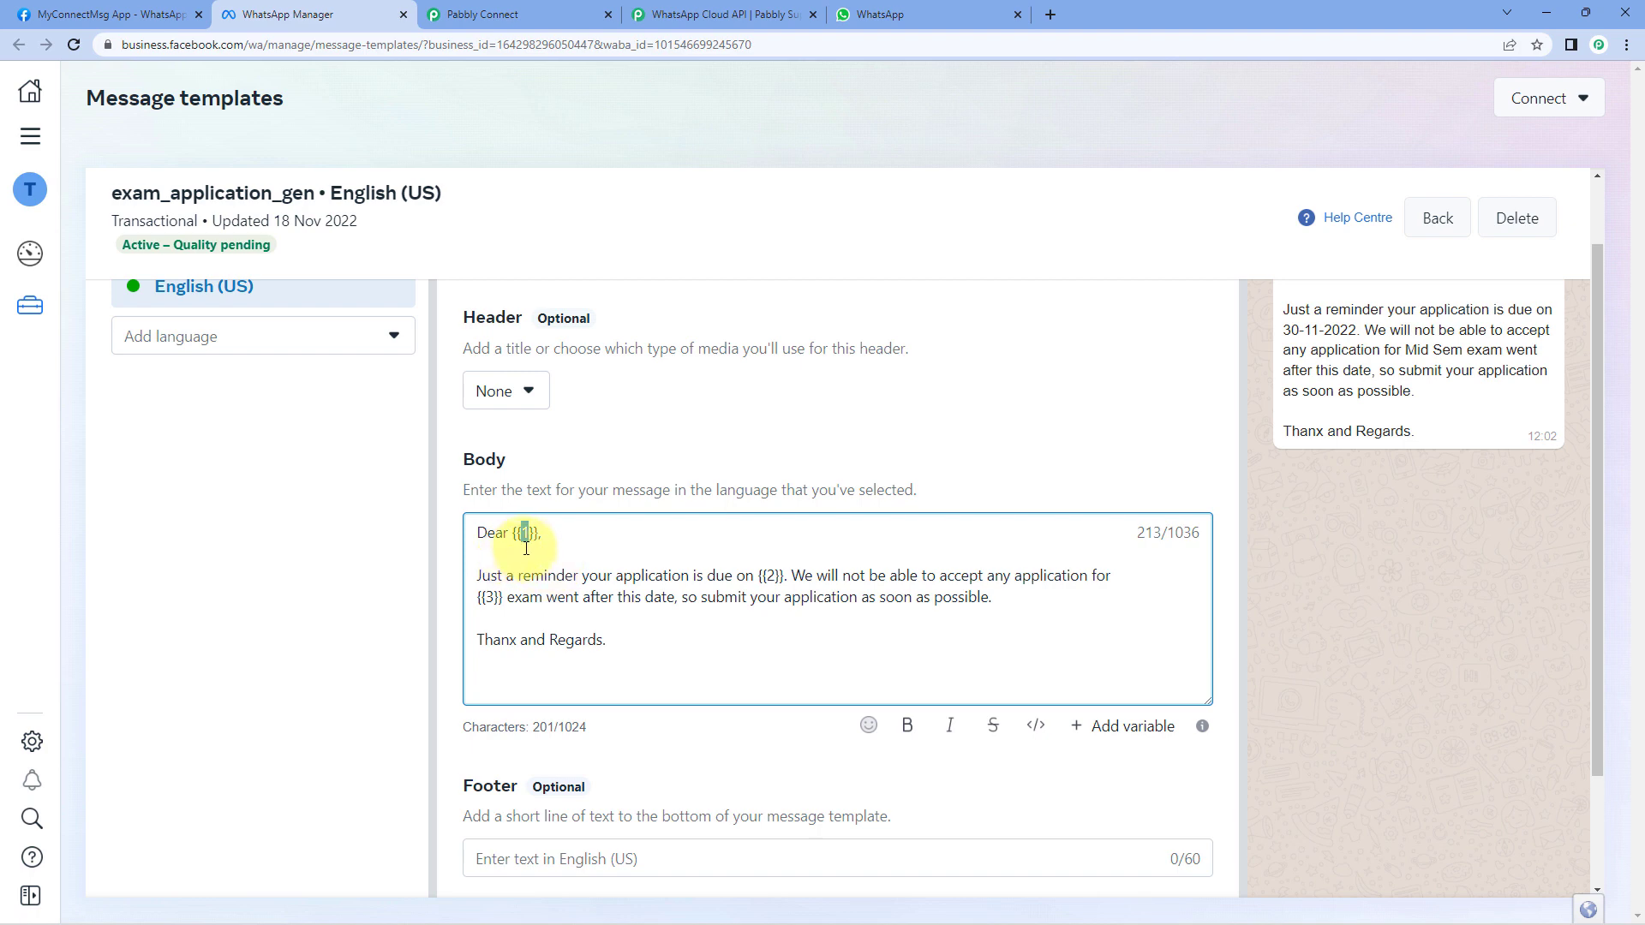
- Back in Pabbly Connect, fill Body Field 1 with the example name given in its label
{"action": "left_click", "coordinate": [550, 10]}
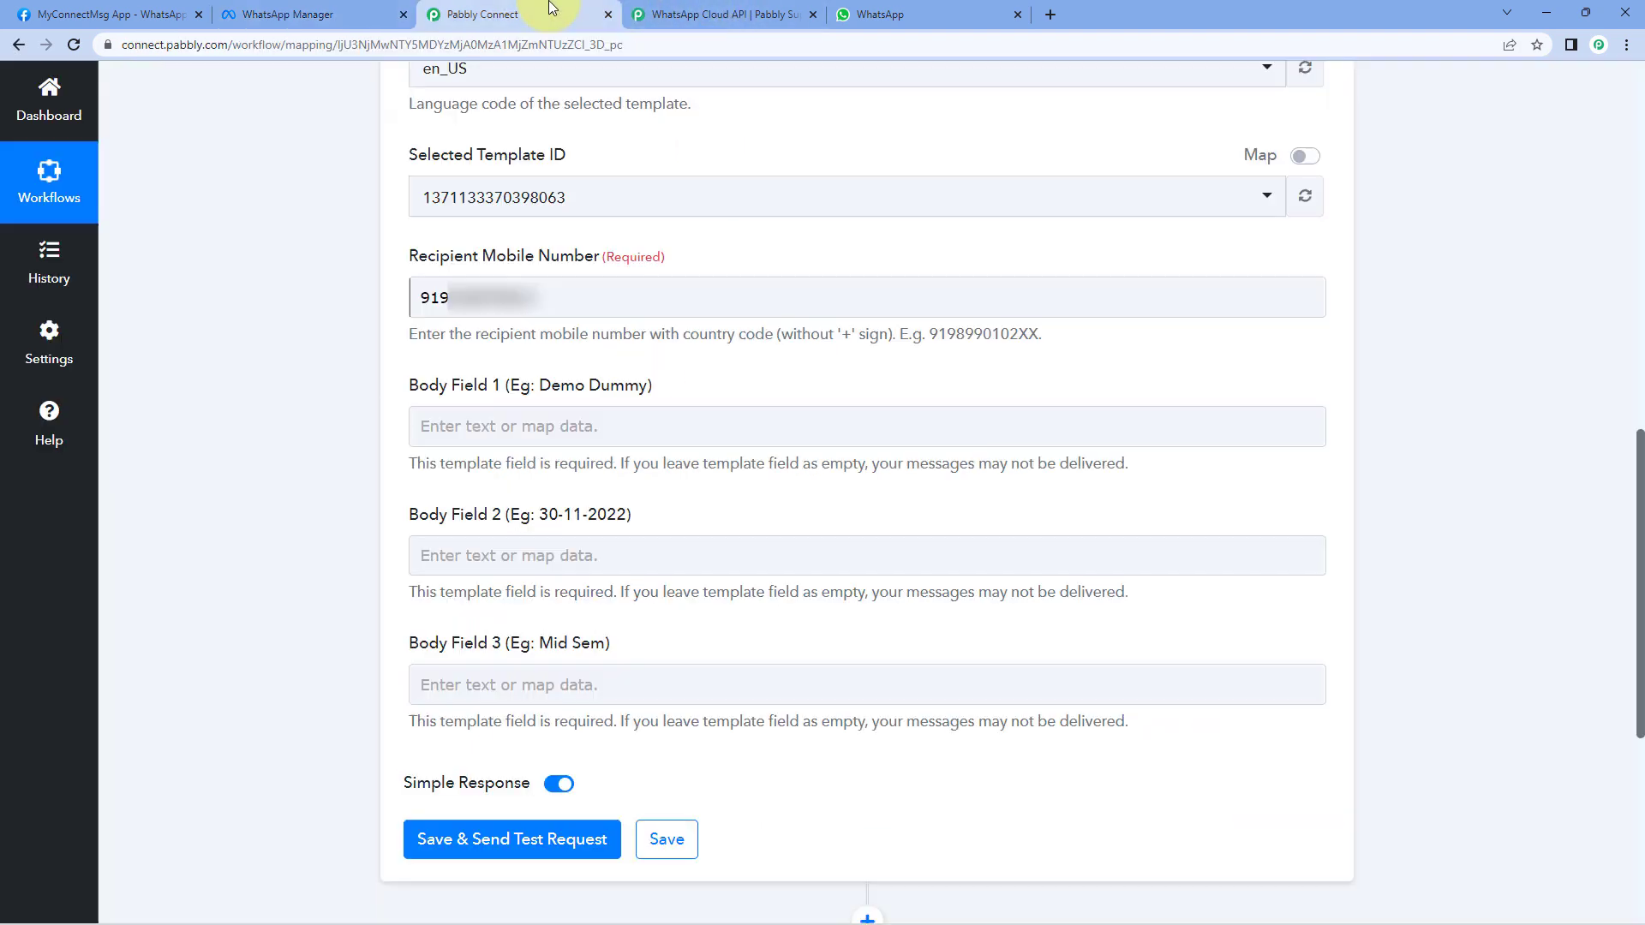
{"action": "left_click_drag", "start_coordinate": [539, 387], "coordinate": [649, 387]}
{"action": "key", "text": "ctrl+c"}
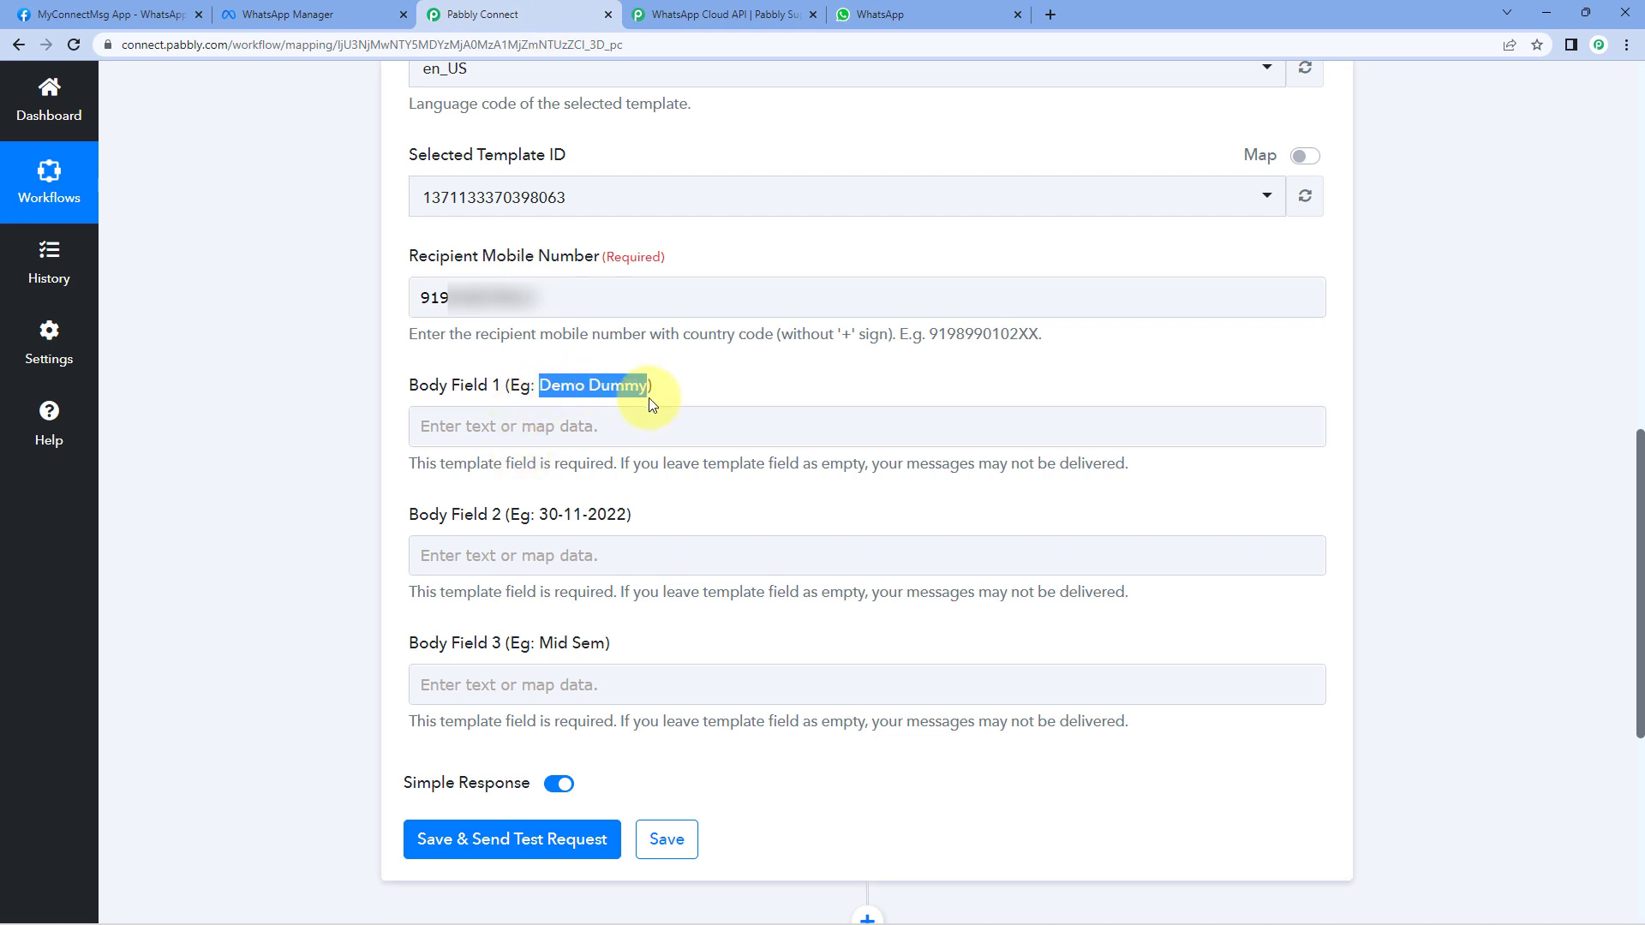
{"action": "left_click", "coordinate": [471, 442]}
{"action": "key", "text": "ctrl+v"}
{"action": "left_click", "coordinate": [360, 453]}
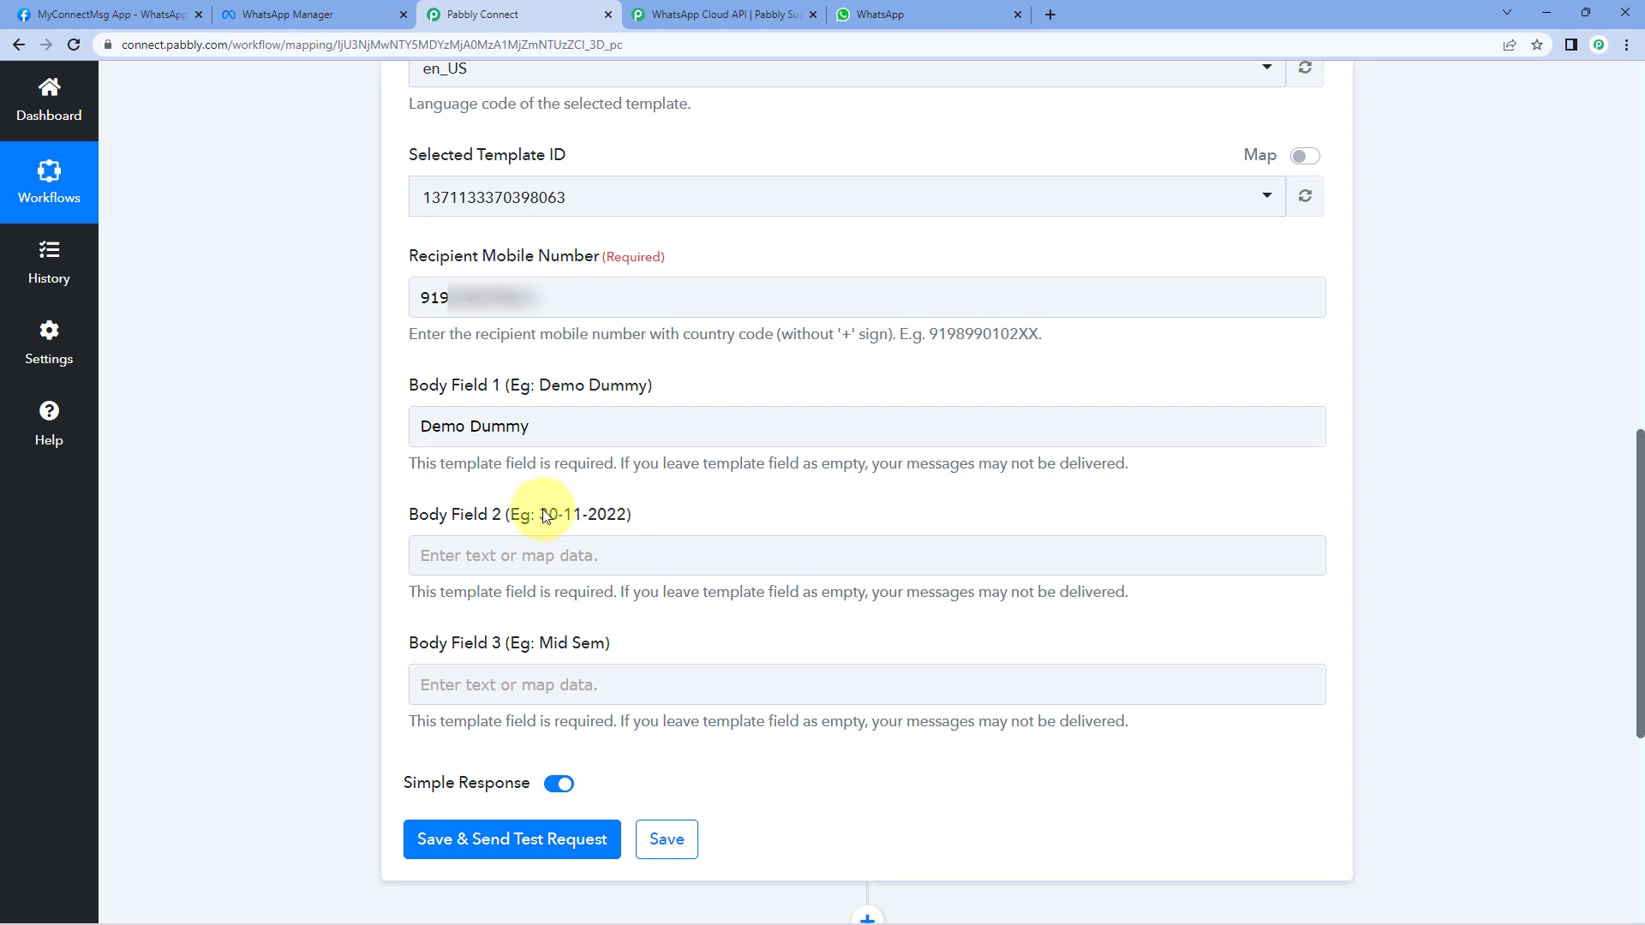
- Fill Body Field 2 with 30-11-2022 and Body Field 3 with Mid Sem, copying the examples from their labels
{"action": "left_click_drag", "start_coordinate": [542, 514], "coordinate": [651, 514]}
{"action": "key", "text": "ctrl+c"}
{"action": "left_click", "coordinate": [517, 567]}
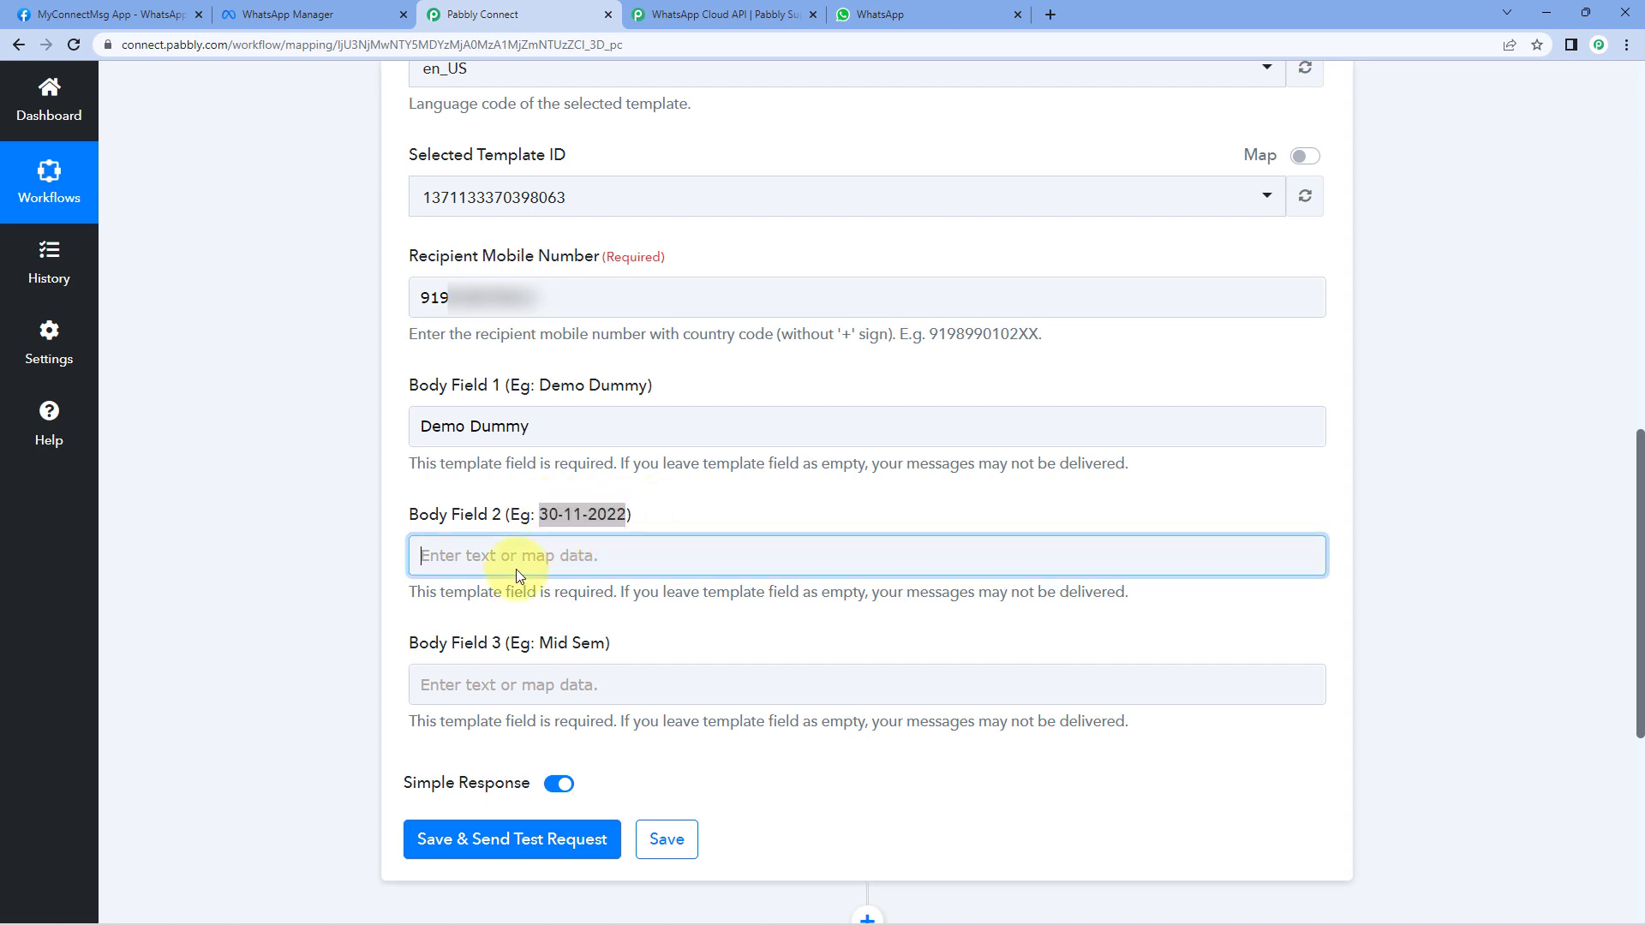
{"action": "key", "text": "ctrl+v"}
{"action": "left_click", "coordinate": [350, 563]}
{"action": "left_click_drag", "start_coordinate": [603, 645], "coordinate": [538, 650]}
{"action": "key", "text": "ctrl+c"}
{"action": "left_click", "coordinate": [538, 685]}
{"action": "key", "text": "ctrl+v"}
{"action": "left_click", "coordinate": [331, 627]}
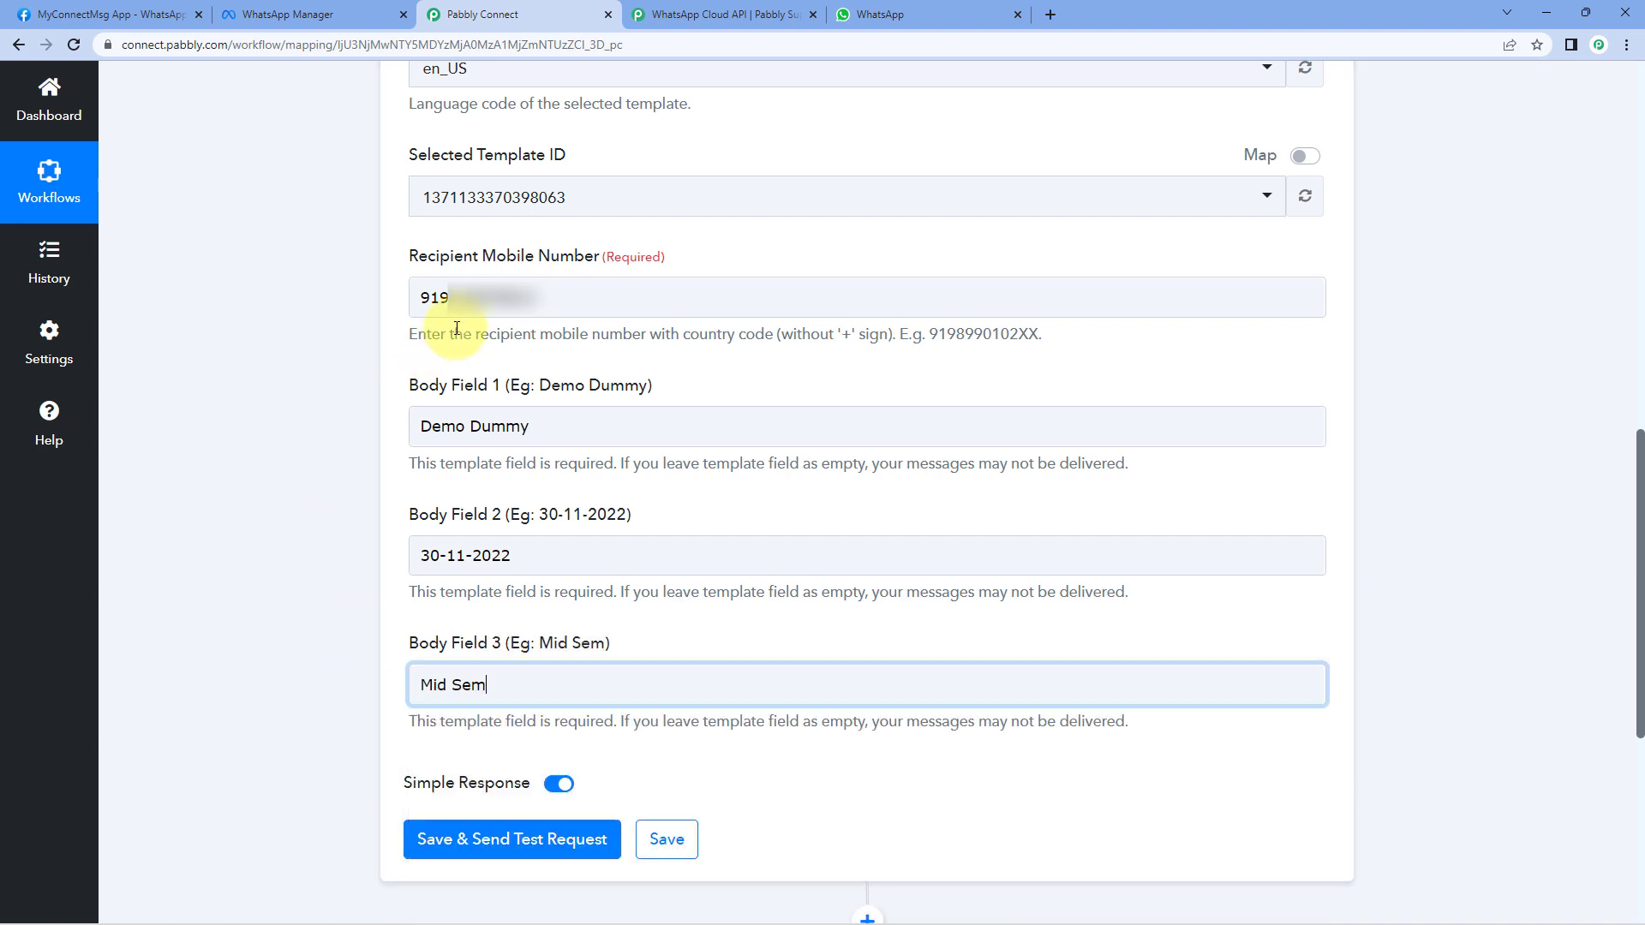
{"action": "left_click", "coordinate": [377, 488]}
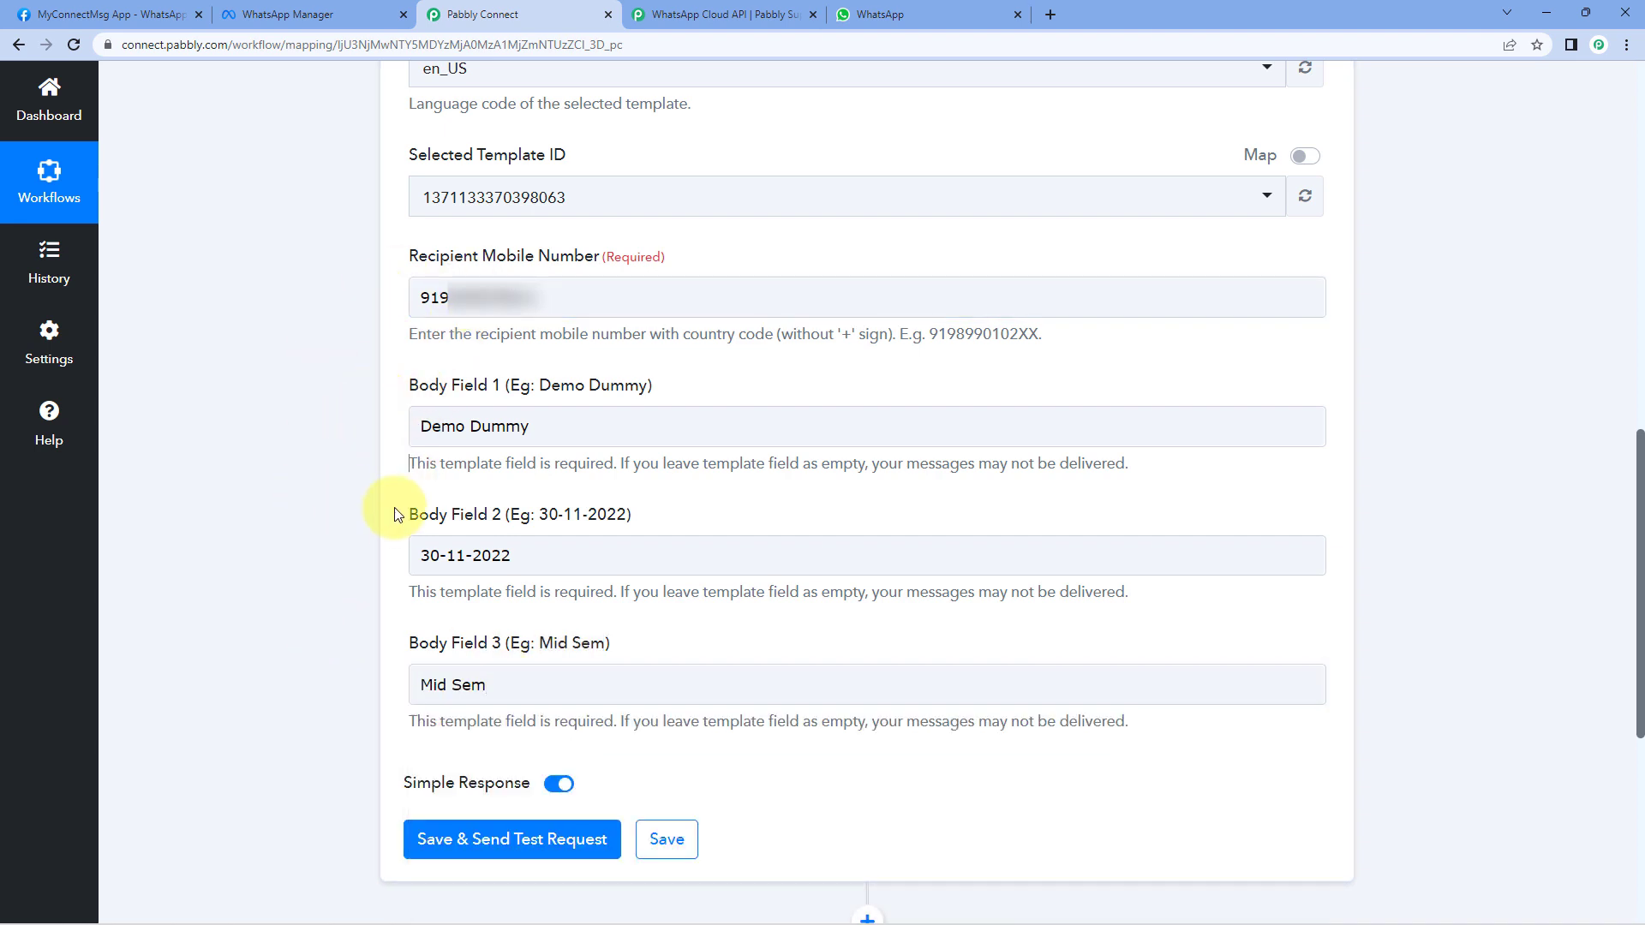
- Save the Send Template Message action with a test request and check the received message in the WhatsApp chat with Pabbly
{"action": "left_click", "coordinate": [525, 843]}
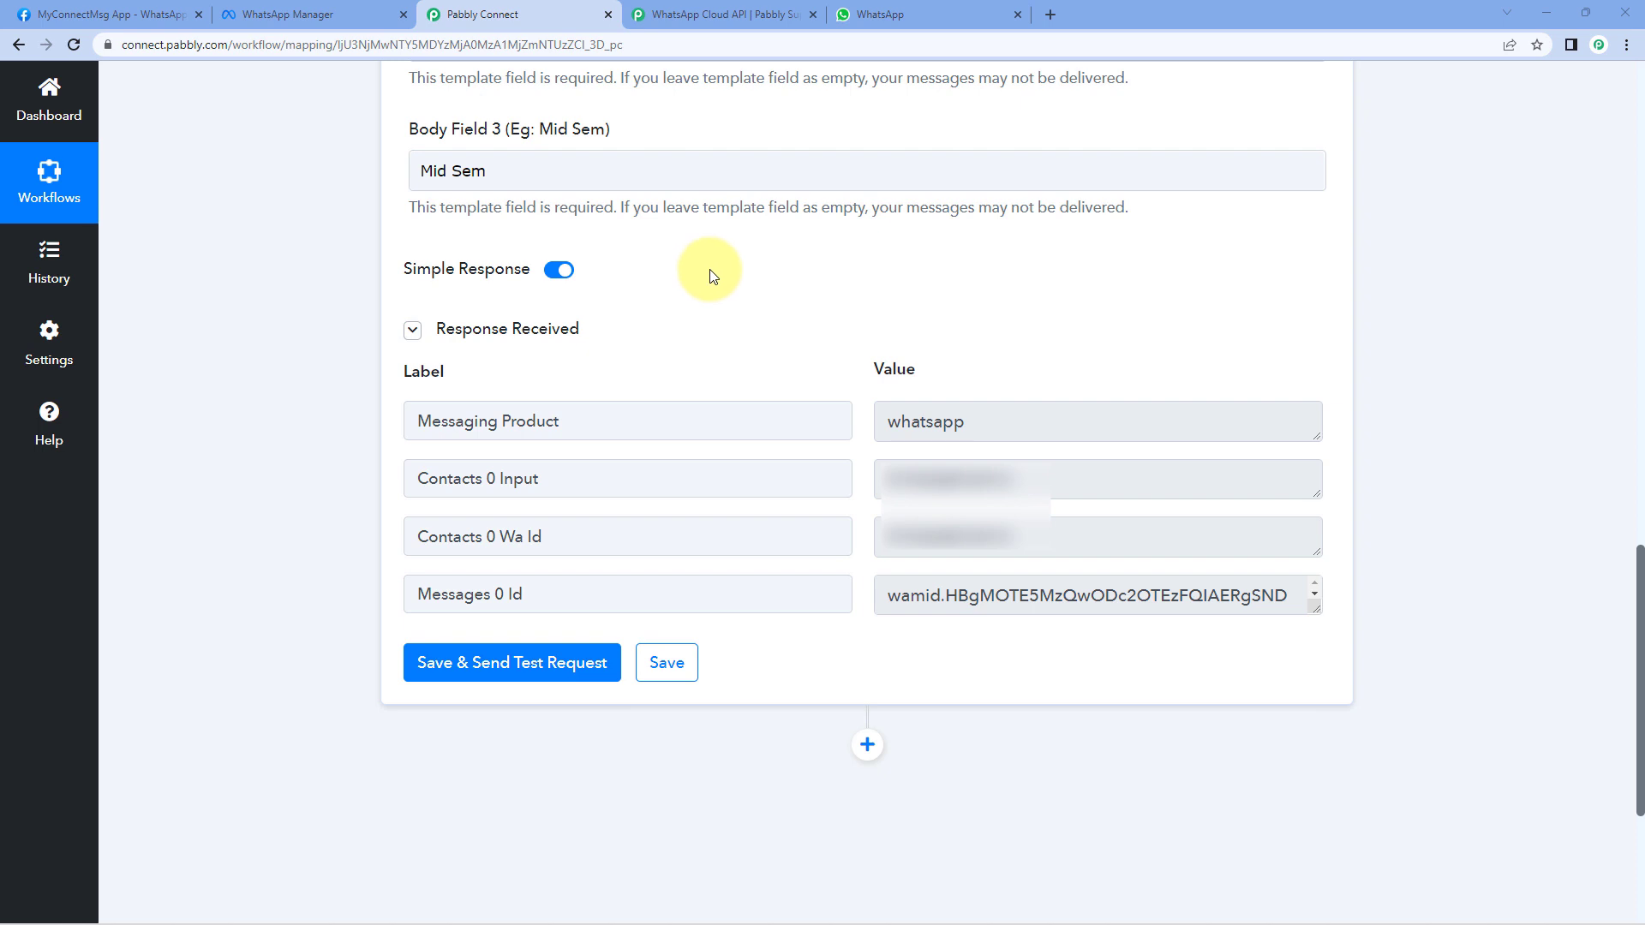
{"action": "left_click", "coordinate": [913, 12]}
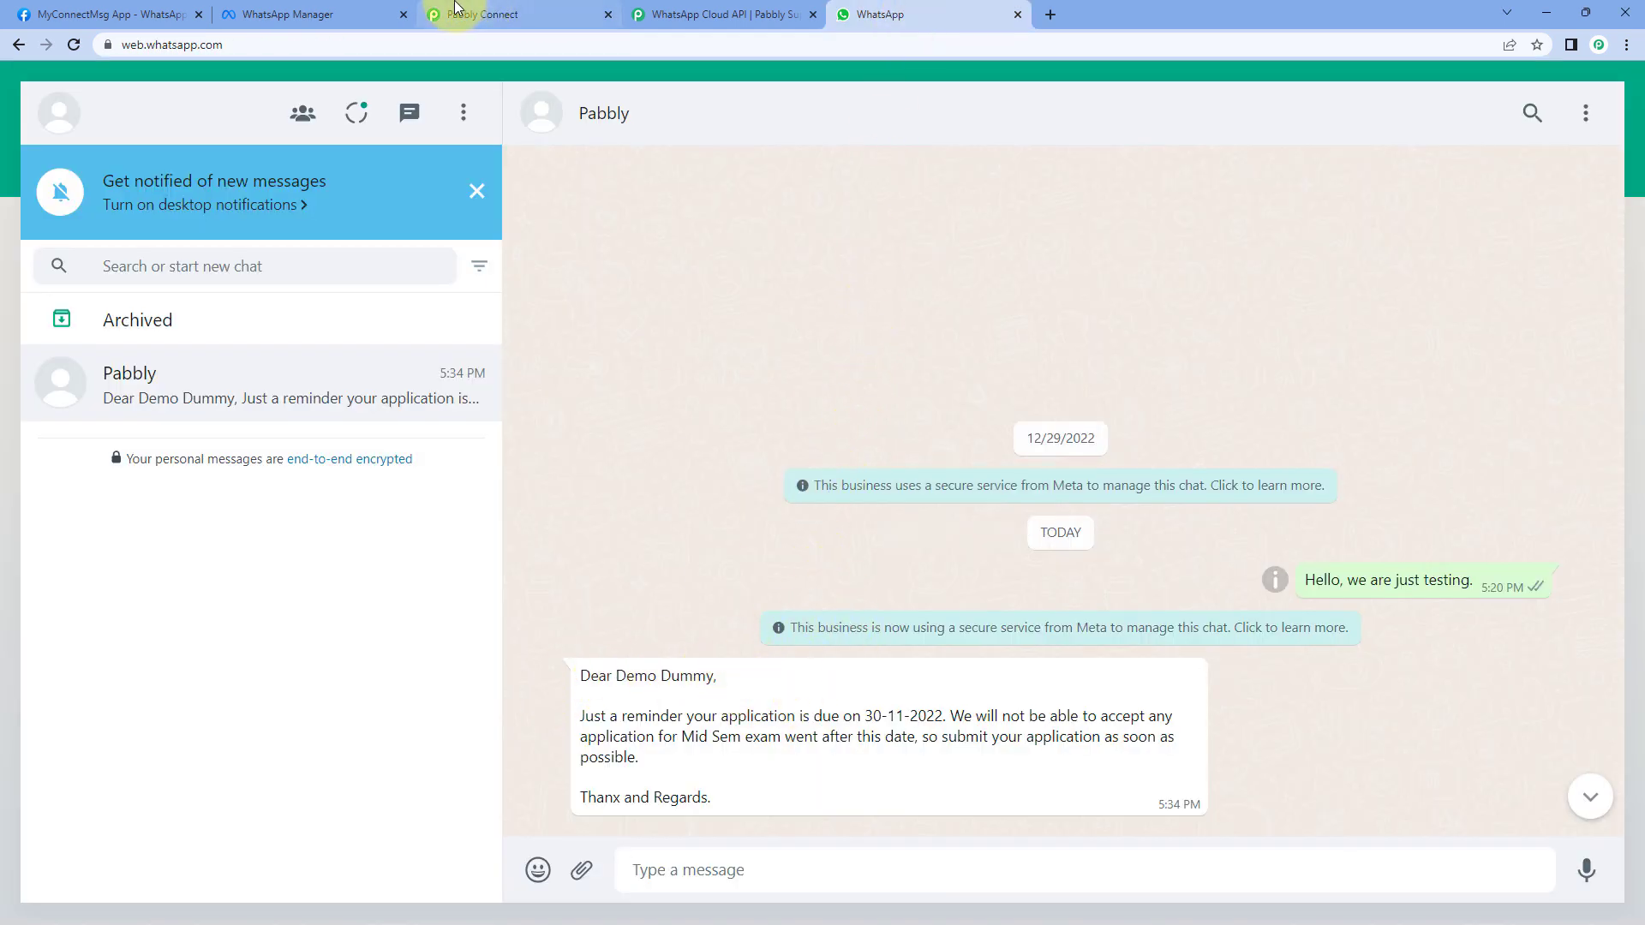
{"action": "left_click", "coordinate": [364, 8]}
{"action": "left_click", "coordinate": [895, 12]}
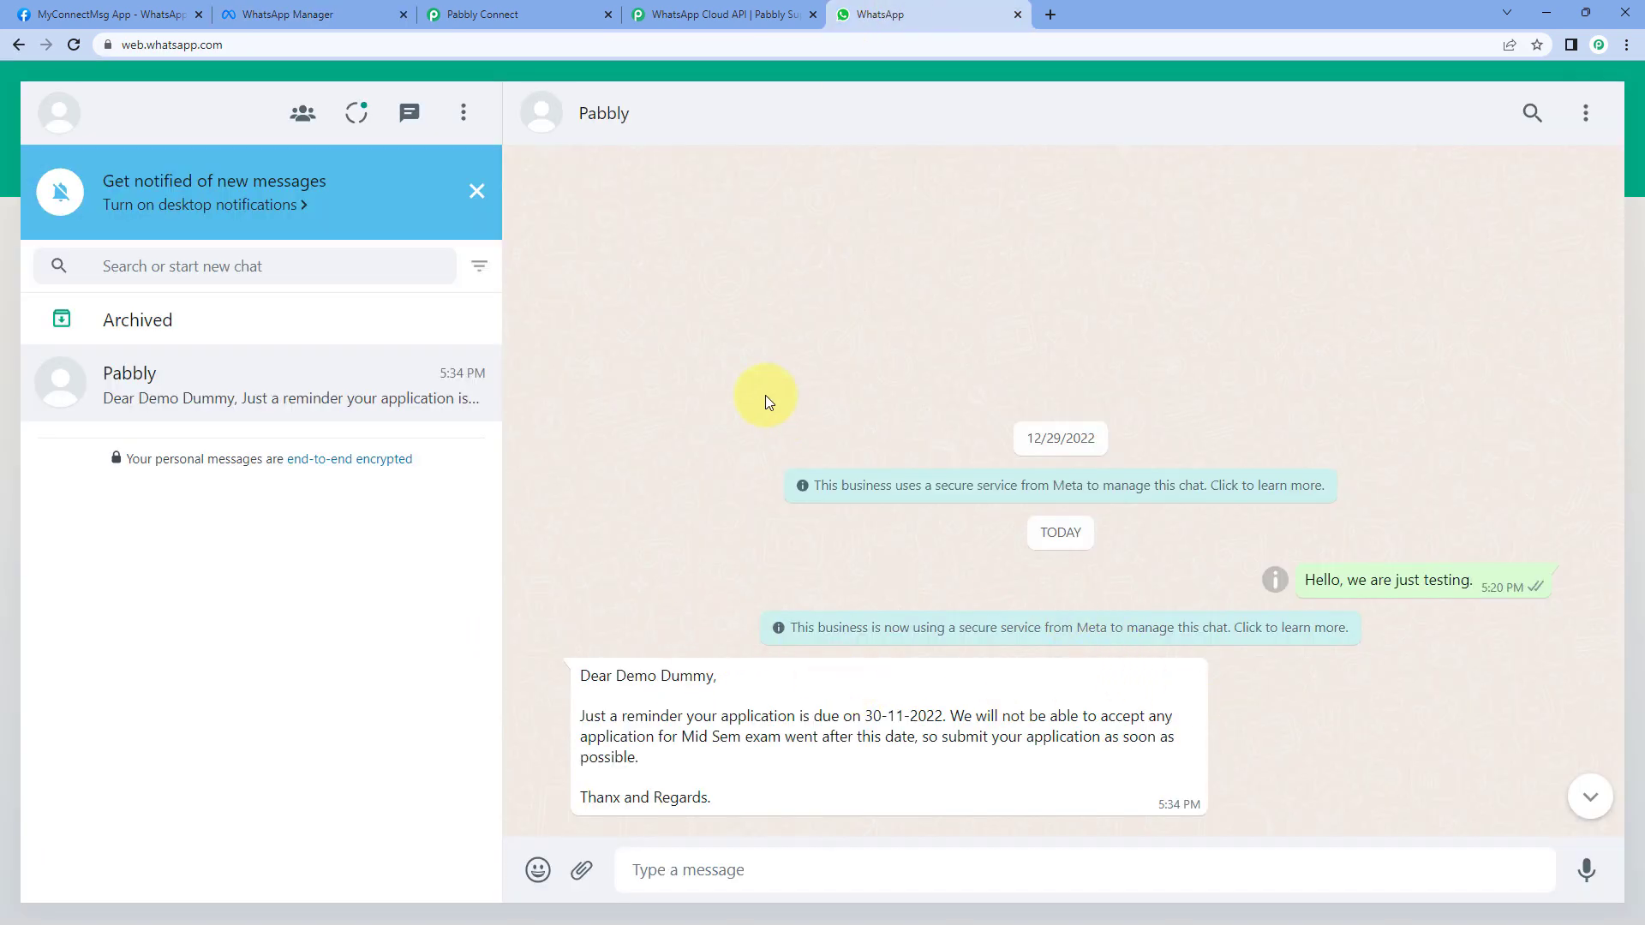
- In Pabbly Connect, change the action event to Send Text Message and connect it with the existing connection WhatsApp Cloud API #2
{"action": "left_click", "coordinate": [479, 14]}
{"action": "scroll", "coordinate": [317, 343], "scroll_direction": "up", "scroll_amount": 10}
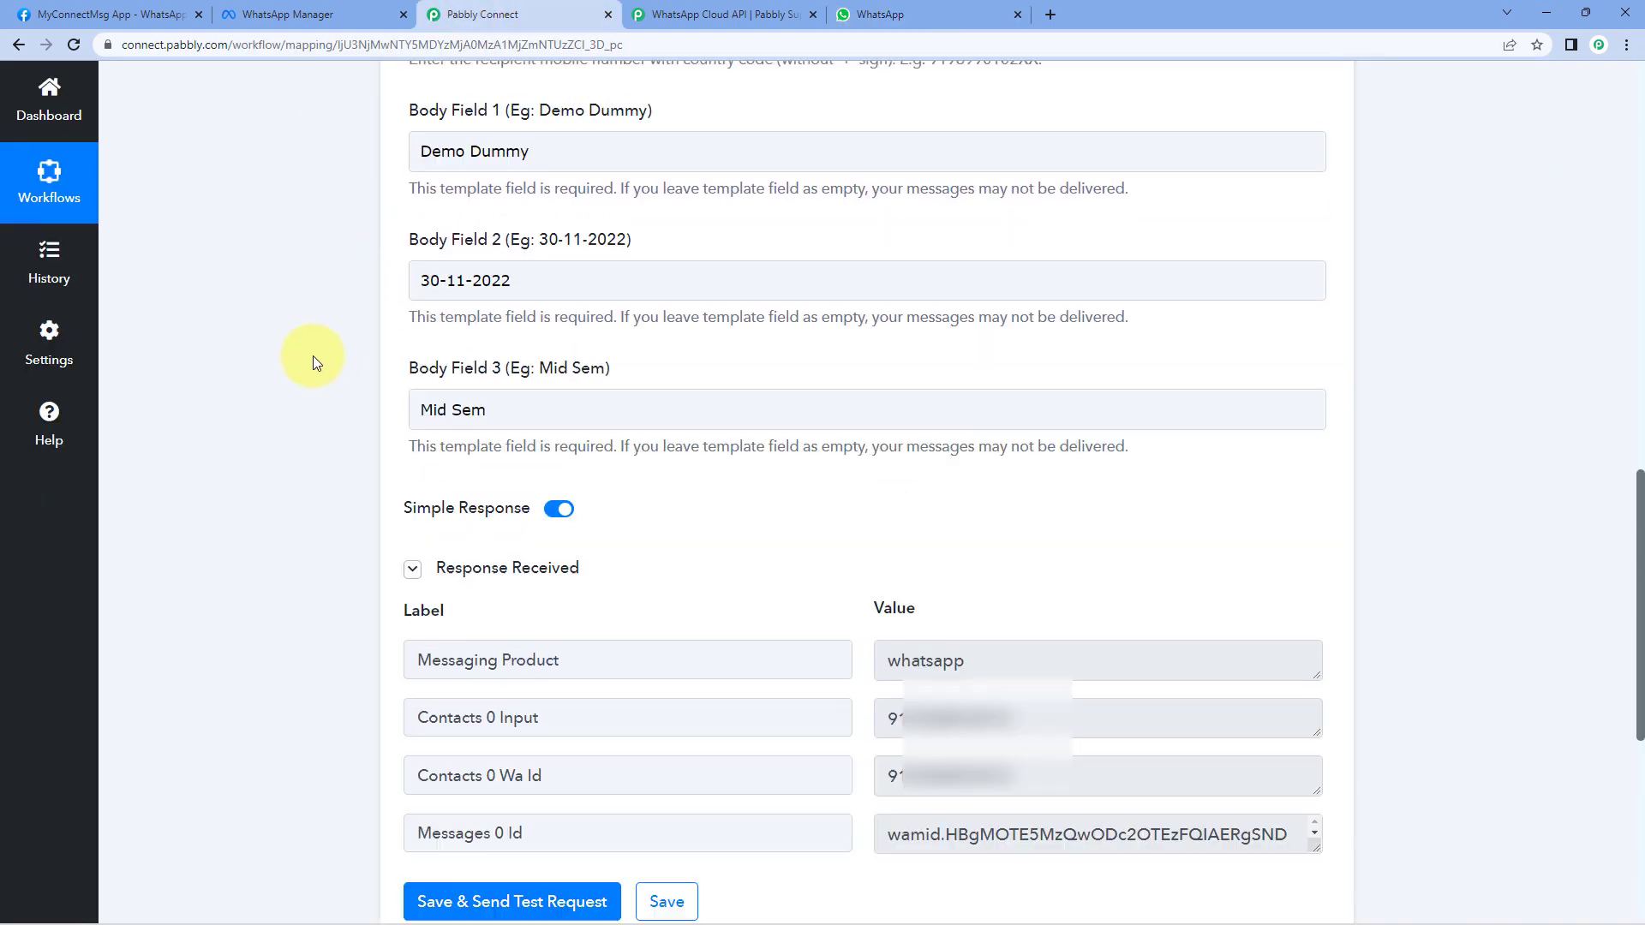
{"action": "scroll", "coordinate": [331, 402], "scroll_direction": "up", "scroll_amount": 4}
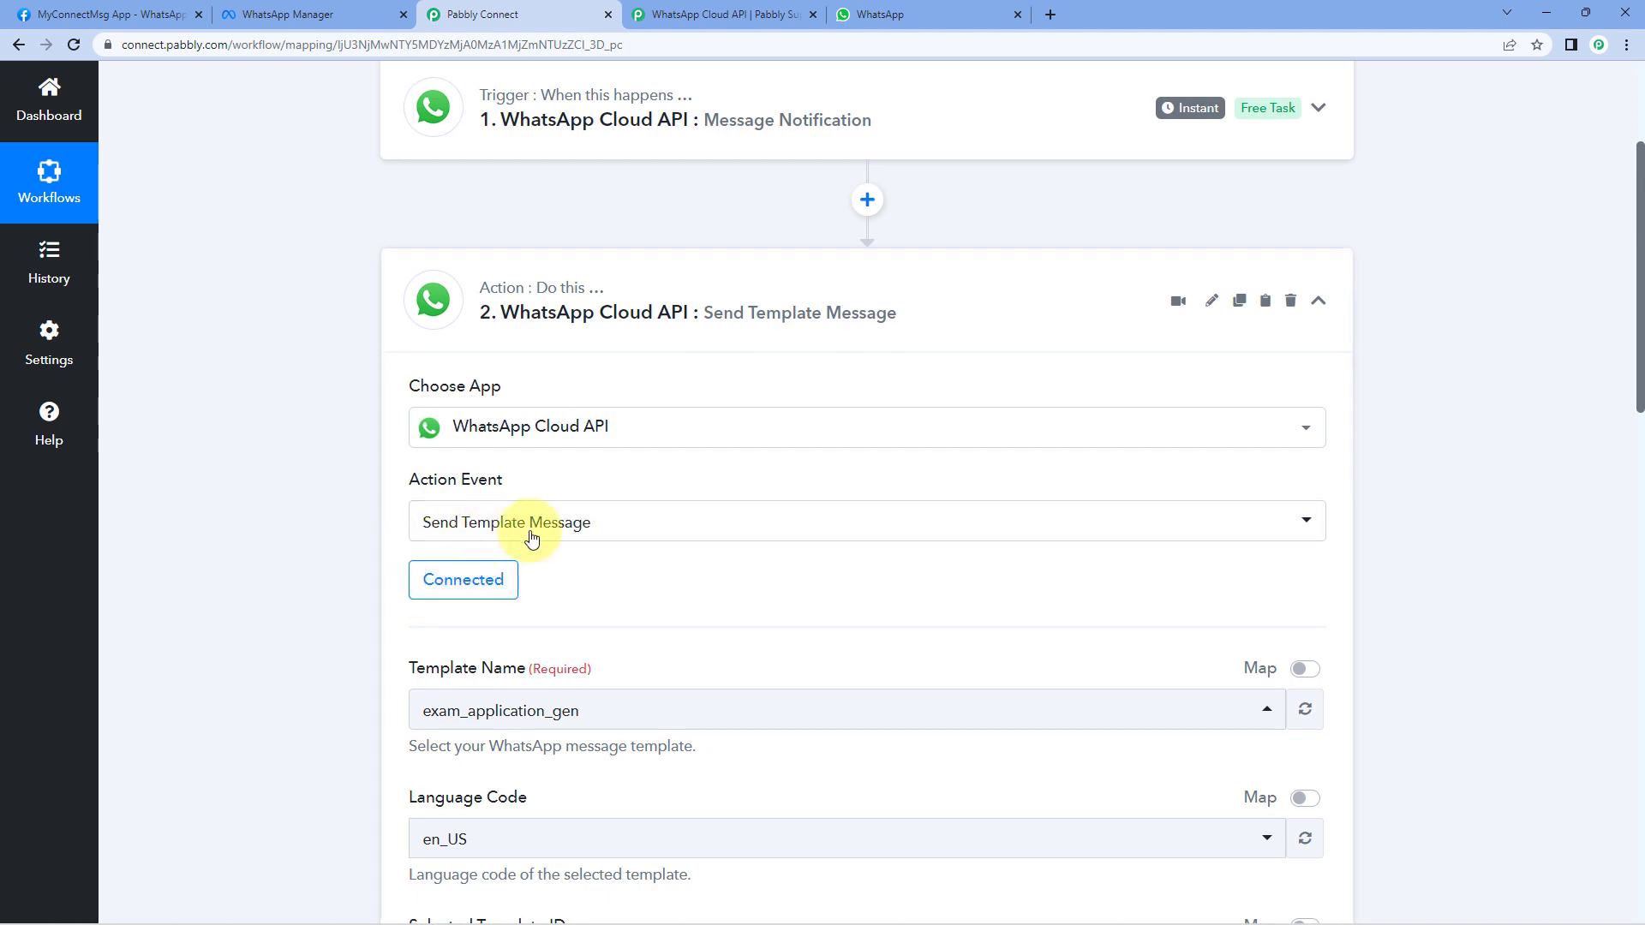
{"action": "left_click", "coordinate": [631, 536]}
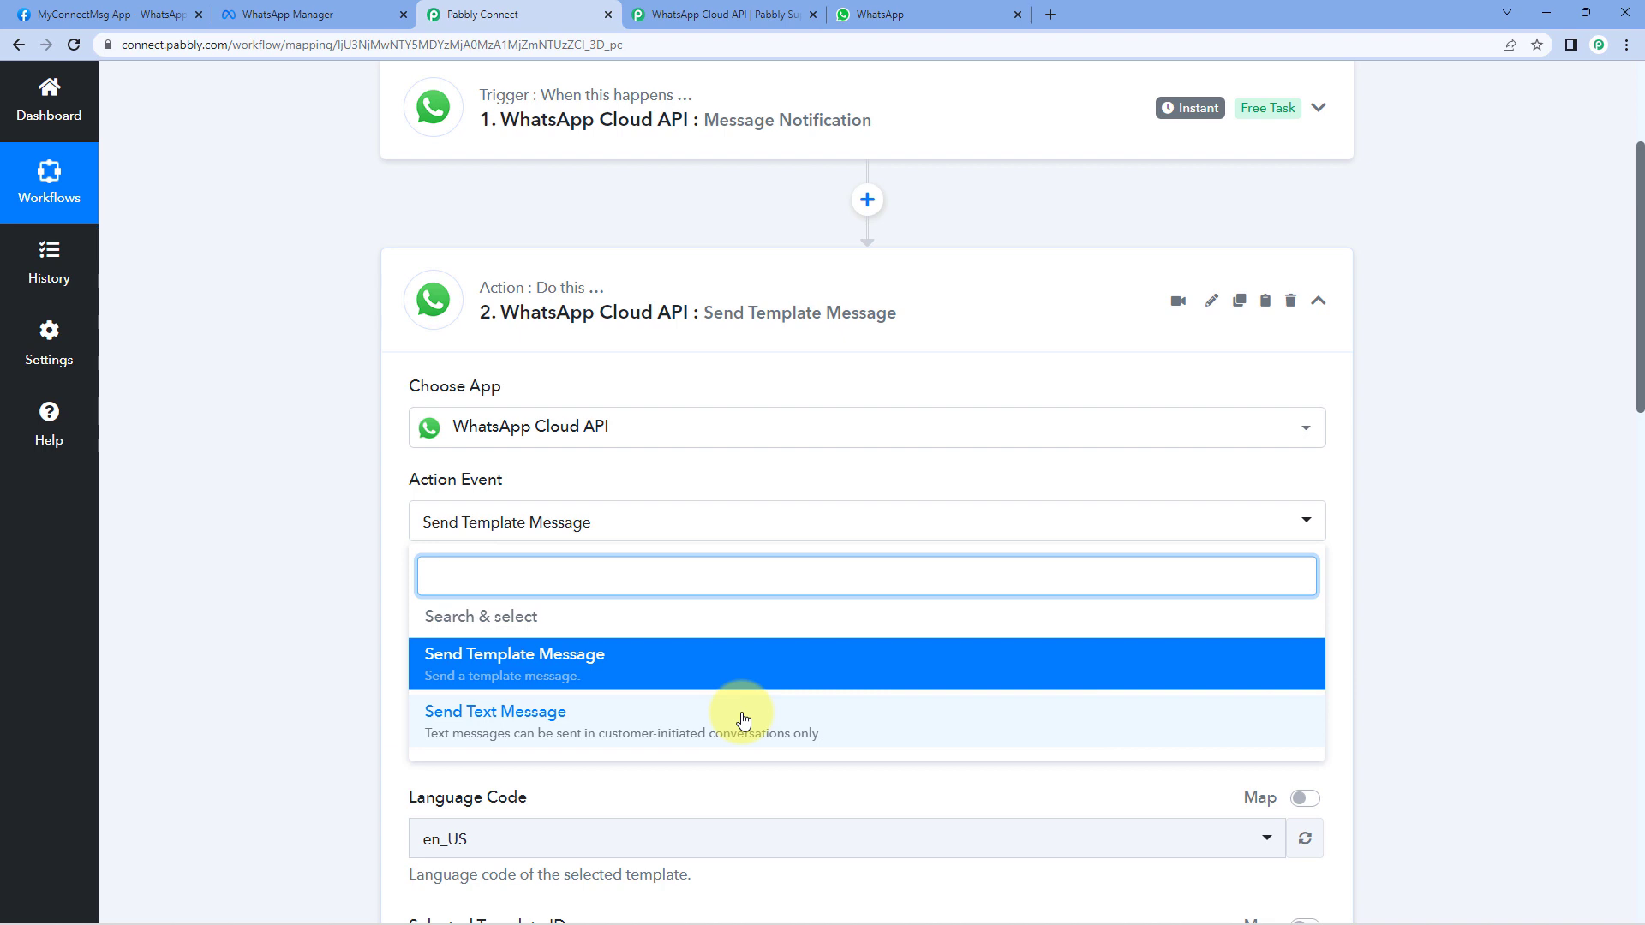
{"action": "left_click", "coordinate": [575, 715]}
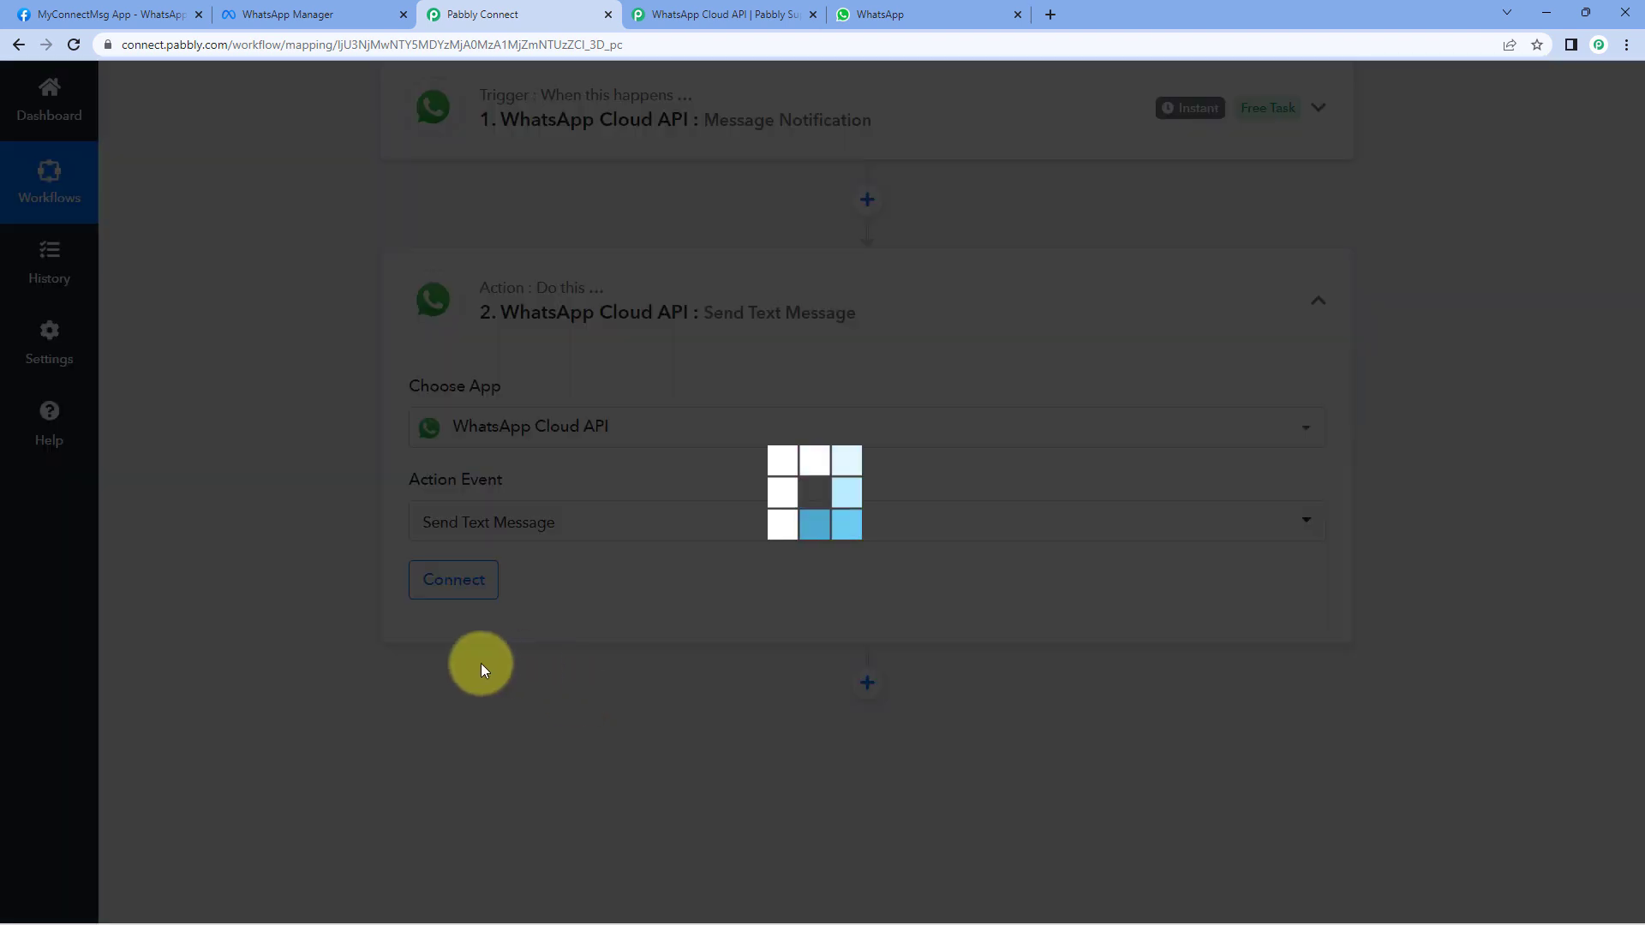
{"action": "left_click", "coordinate": [476, 579]}
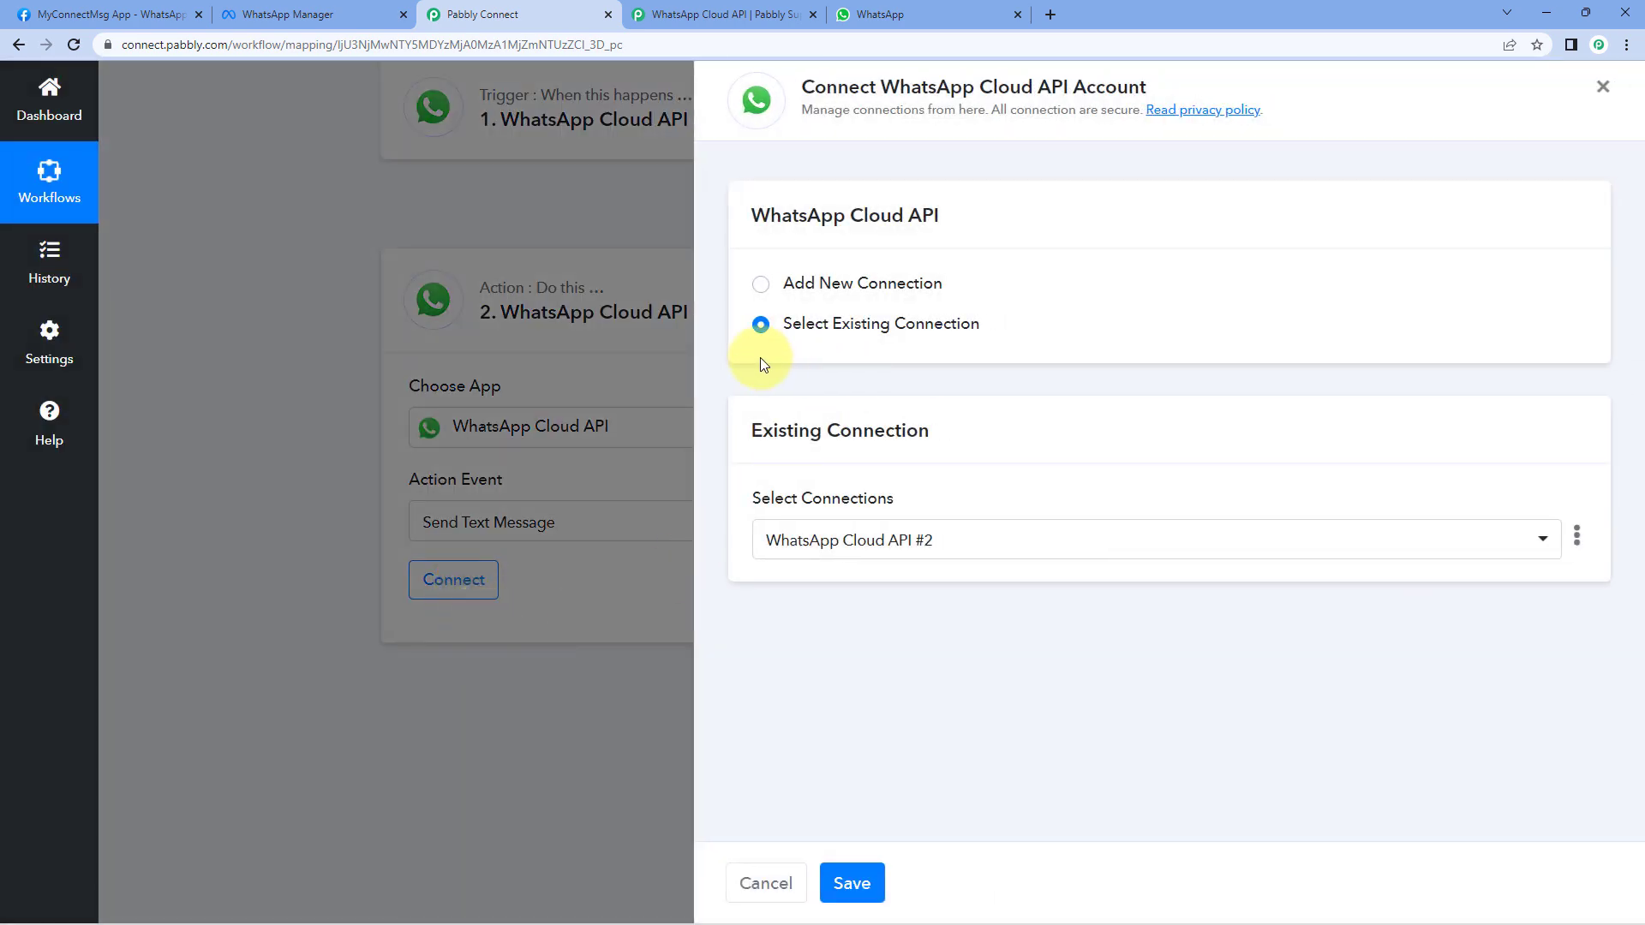
{"action": "left_click", "coordinate": [852, 882]}
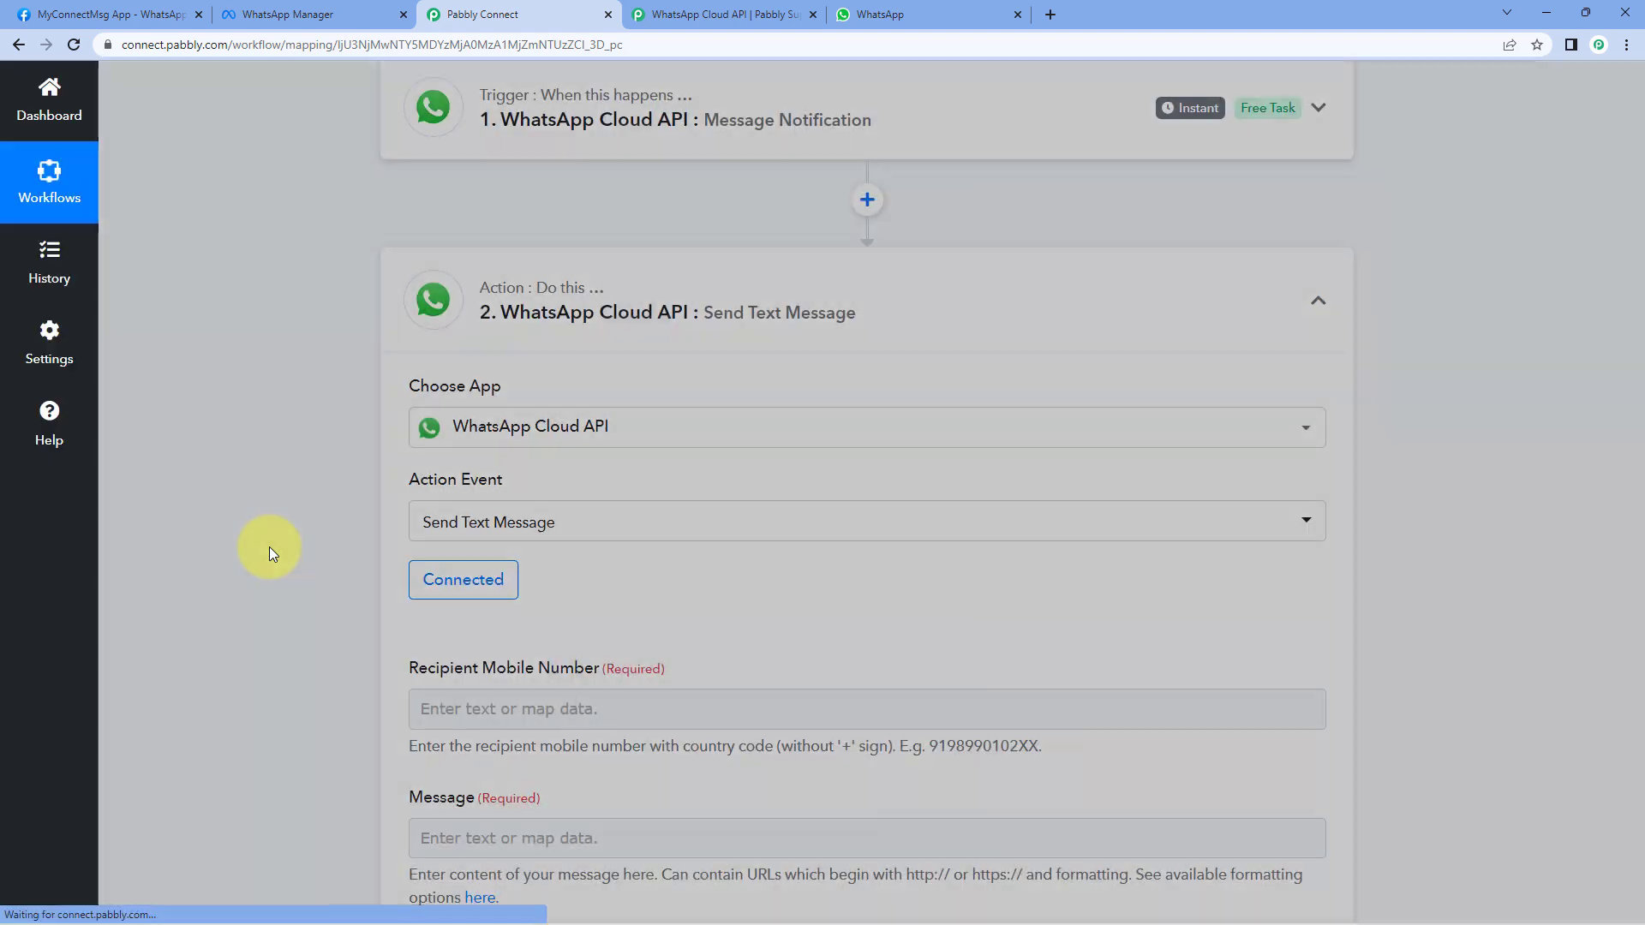
{"action": "scroll", "coordinate": [317, 568], "scroll_direction": "down", "scroll_amount": 3}
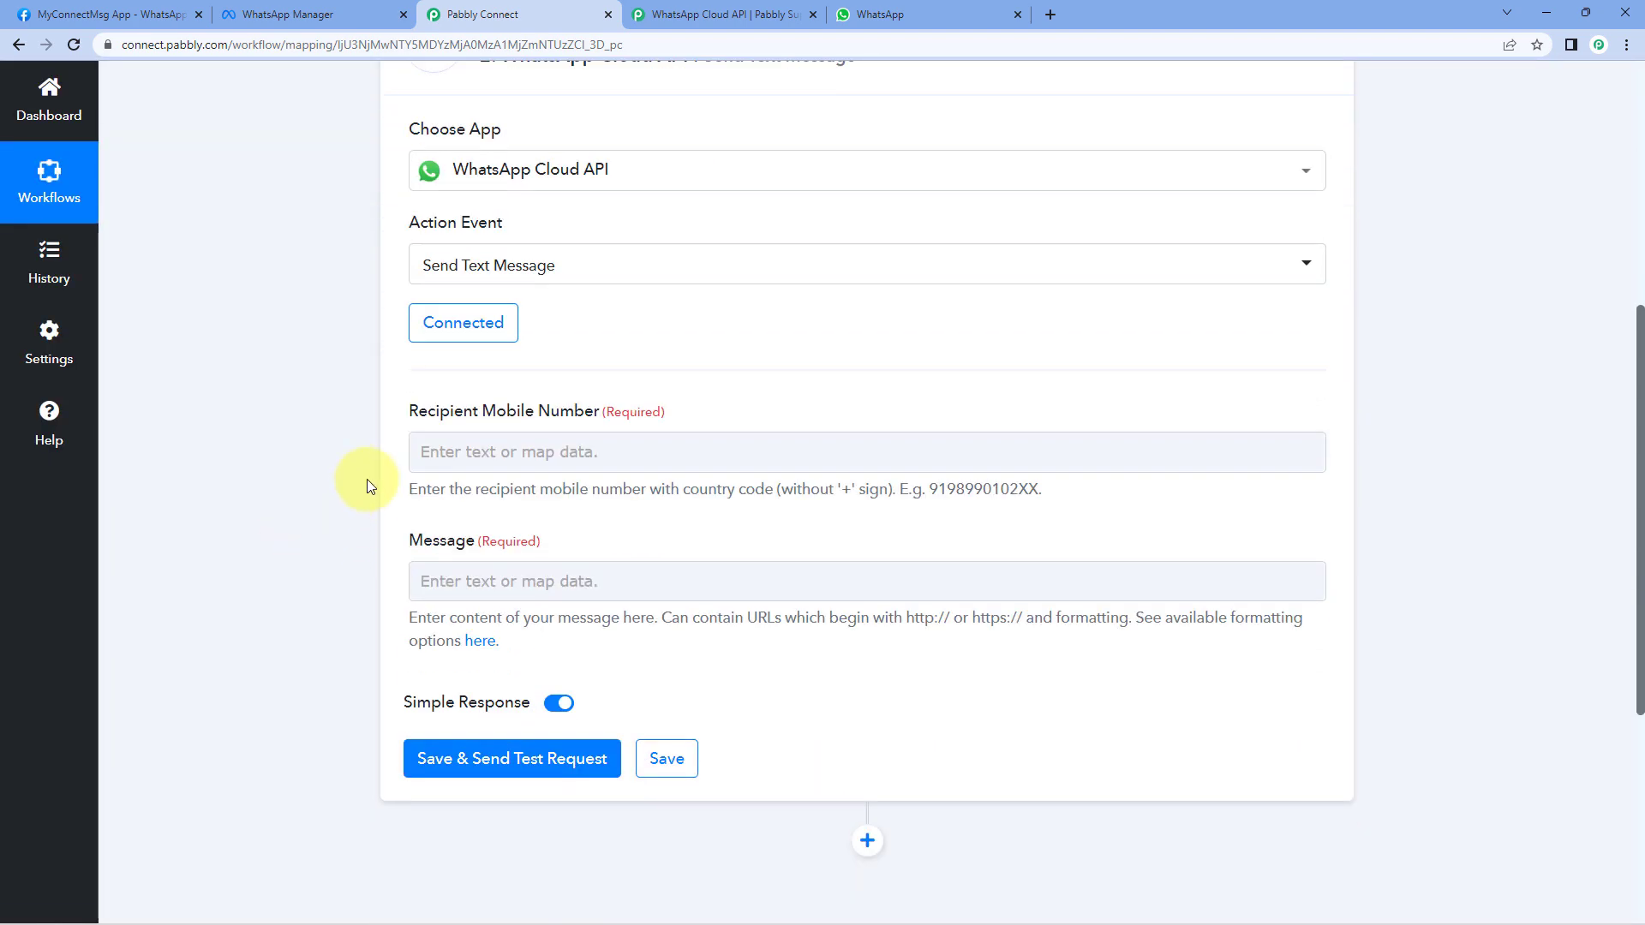
- Enter the recipient's mobile number with country code in the Send Text Message action
{"action": "left_click_drag", "start_coordinate": [398, 413], "coordinate": [599, 422]}
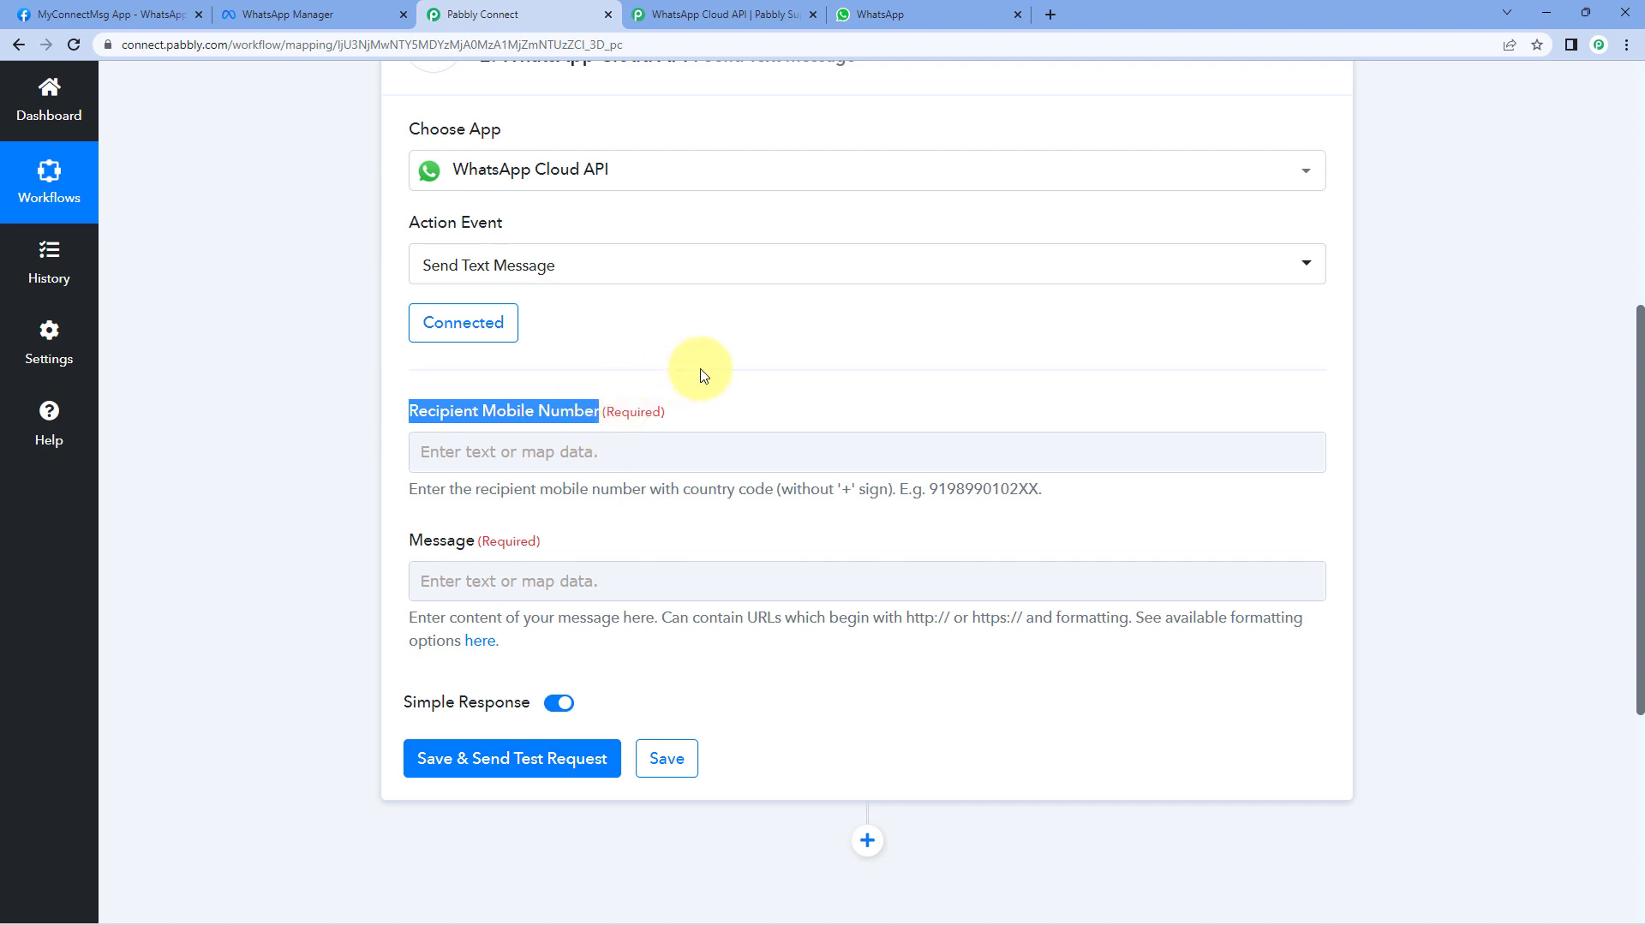
{"action": "left_click", "coordinate": [701, 368]}
{"action": "left_click_drag", "start_coordinate": [403, 543], "coordinate": [475, 543]}
{"action": "left_click", "coordinate": [588, 525]}
{"action": "left_click", "coordinate": [600, 452]}
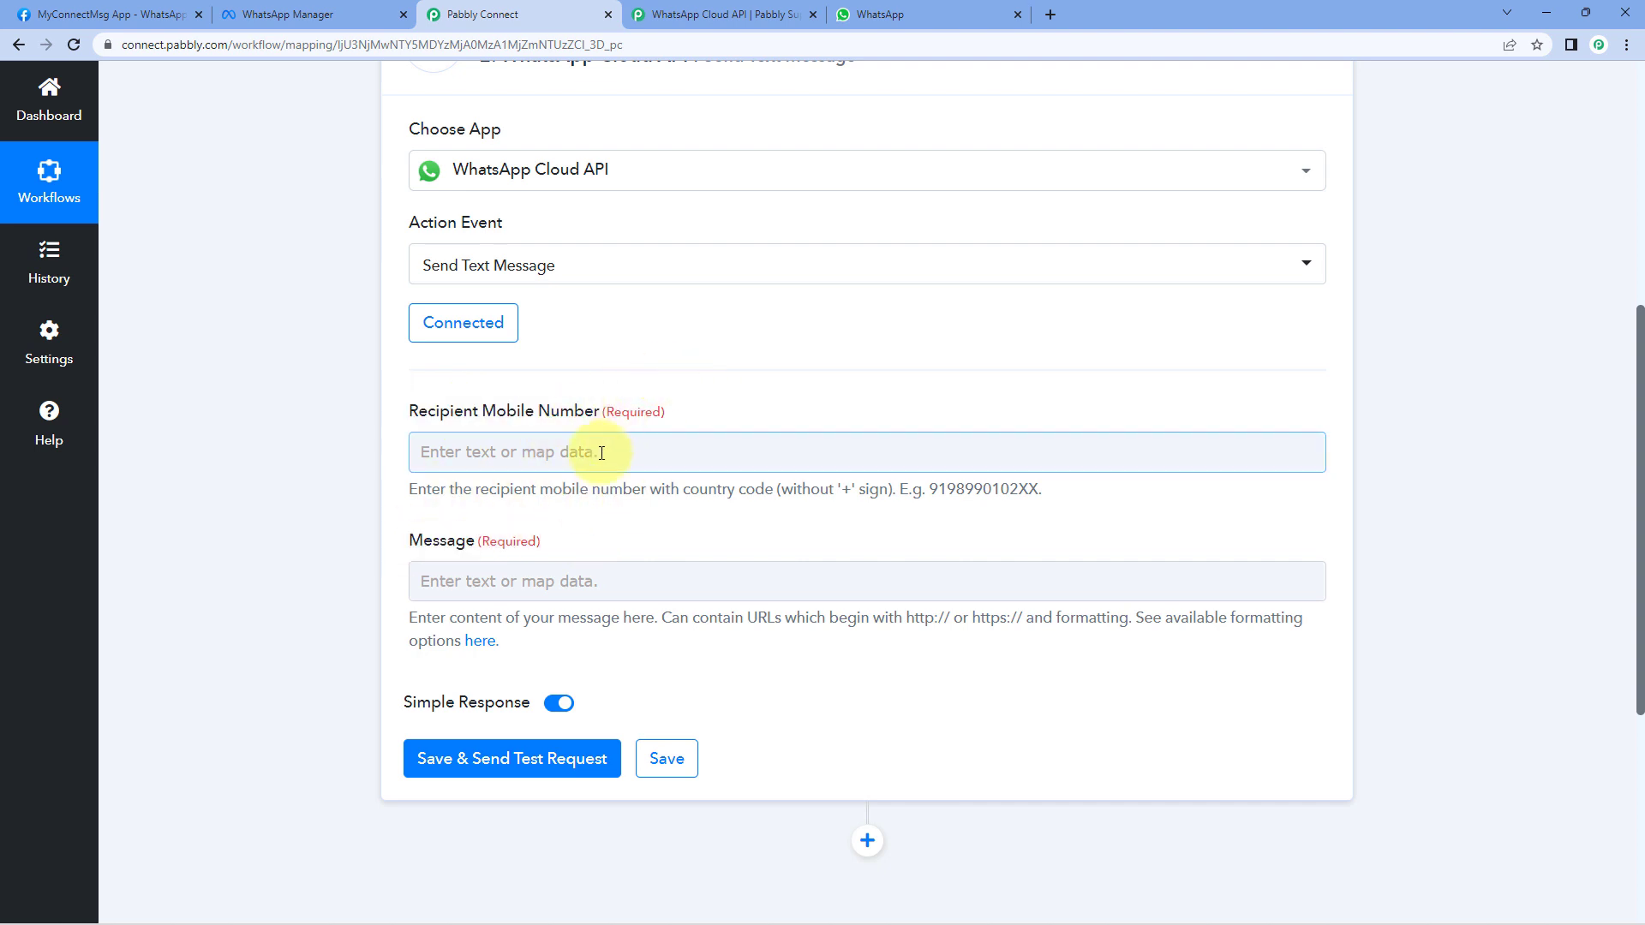
{"action": "type", "text": "91"}
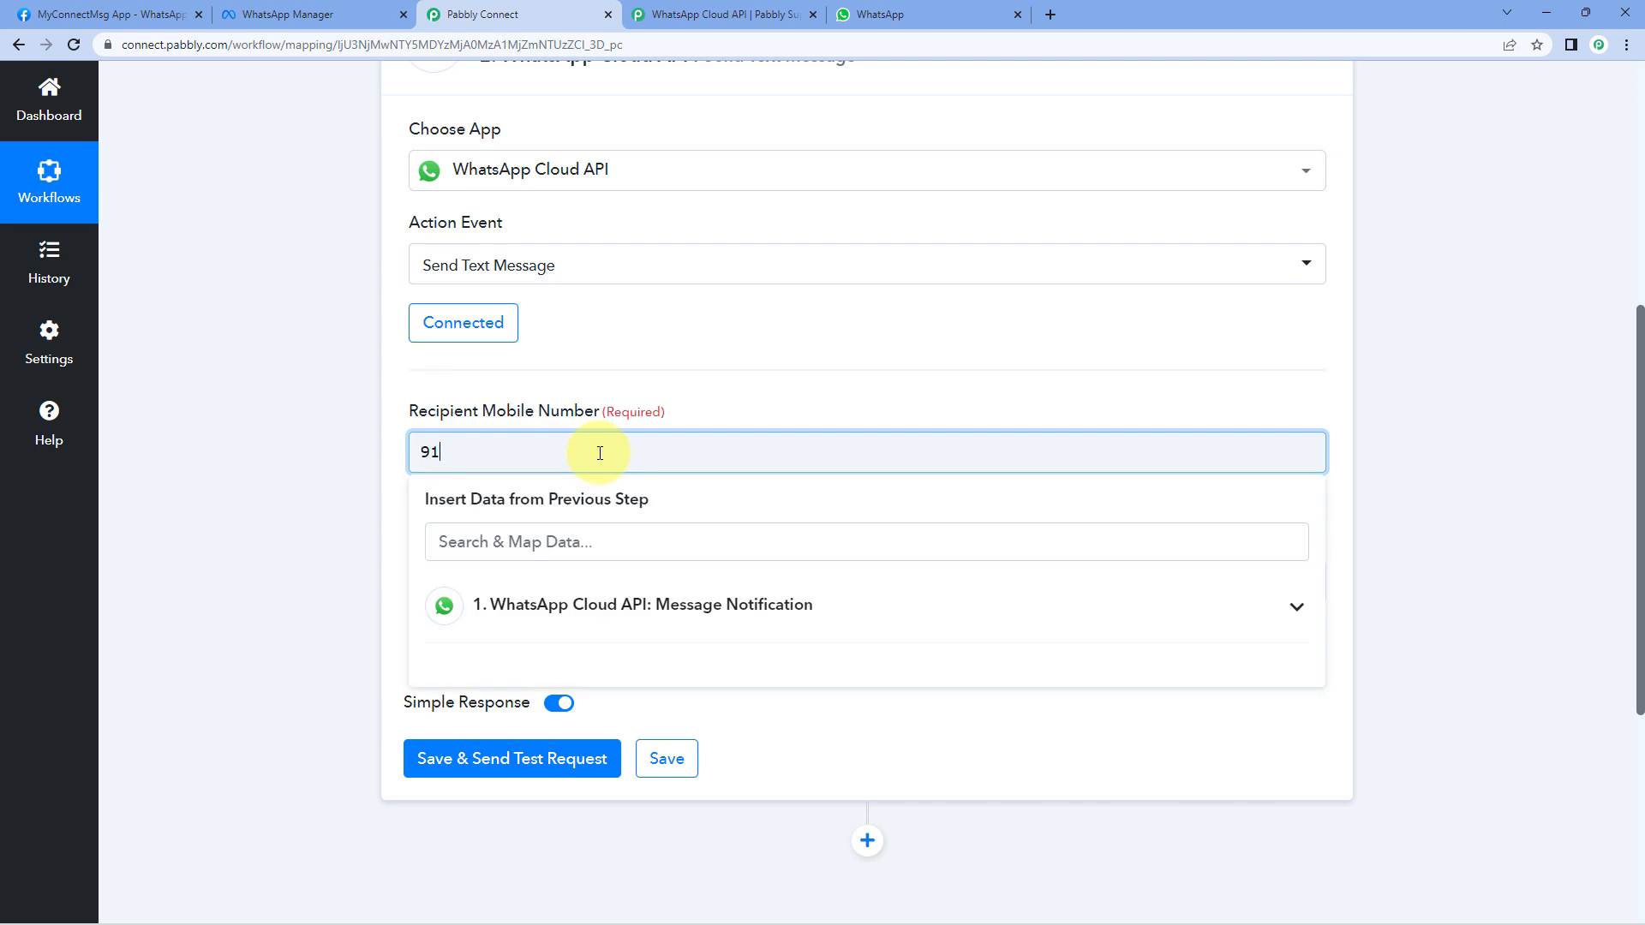
{"action": "type", "text": "9000"}
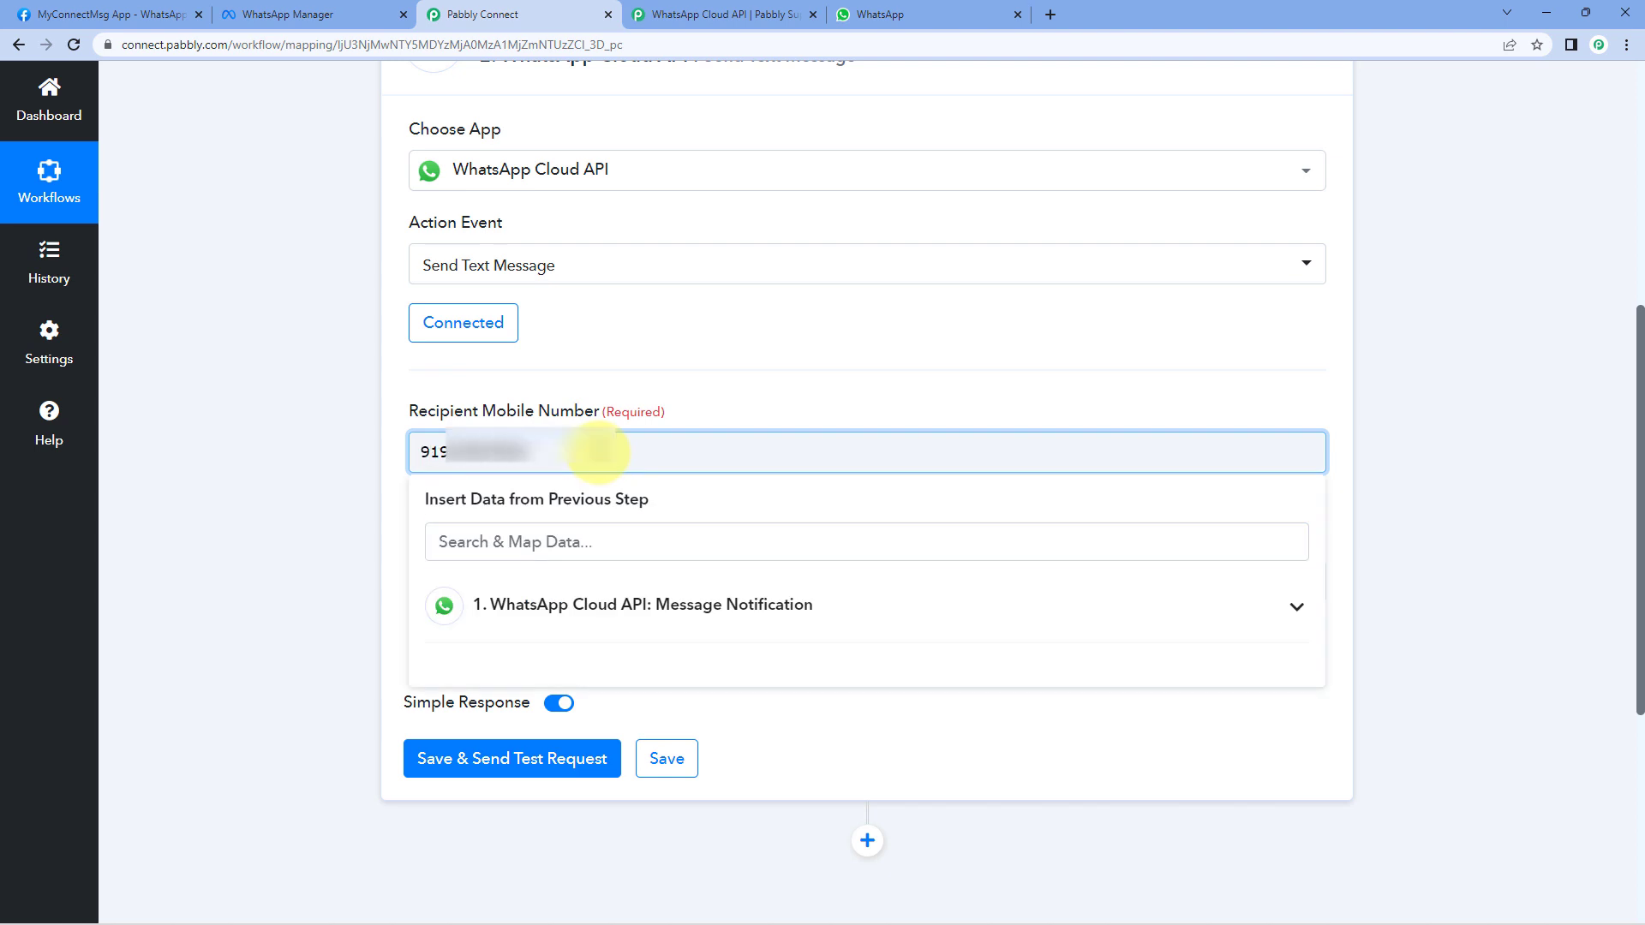
{"action": "left_click", "coordinate": [290, 476]}
- Set the message content to "Hello, This is a real-time test."
{"action": "left_click", "coordinate": [645, 567]}
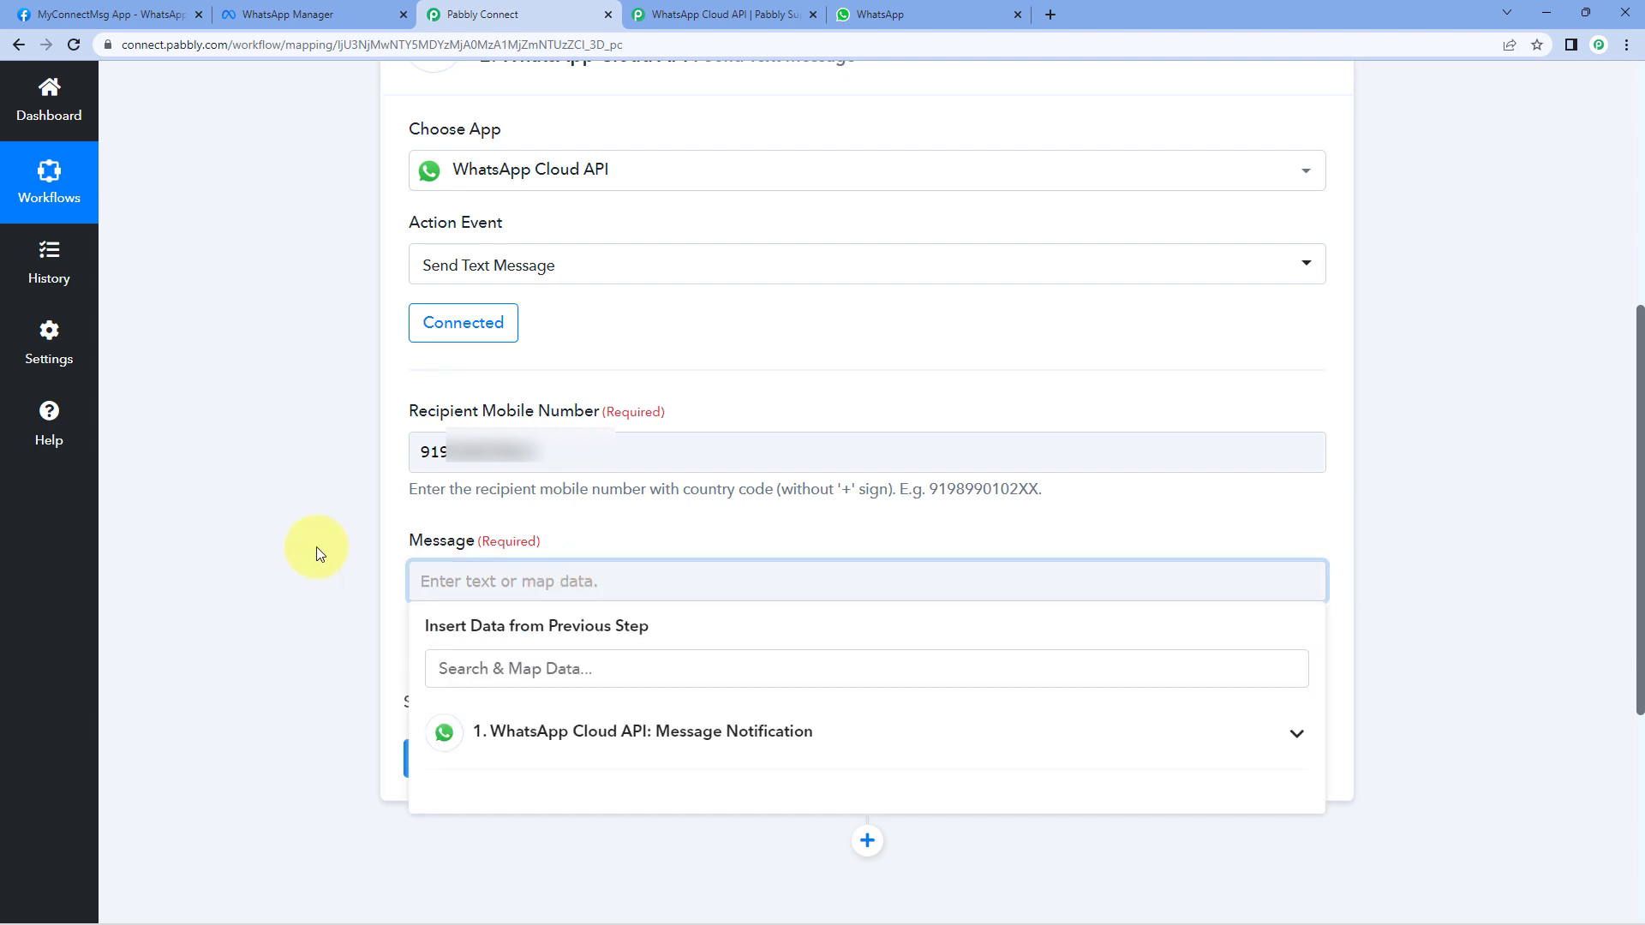
{"action": "type", "text": "Hello, This is "}
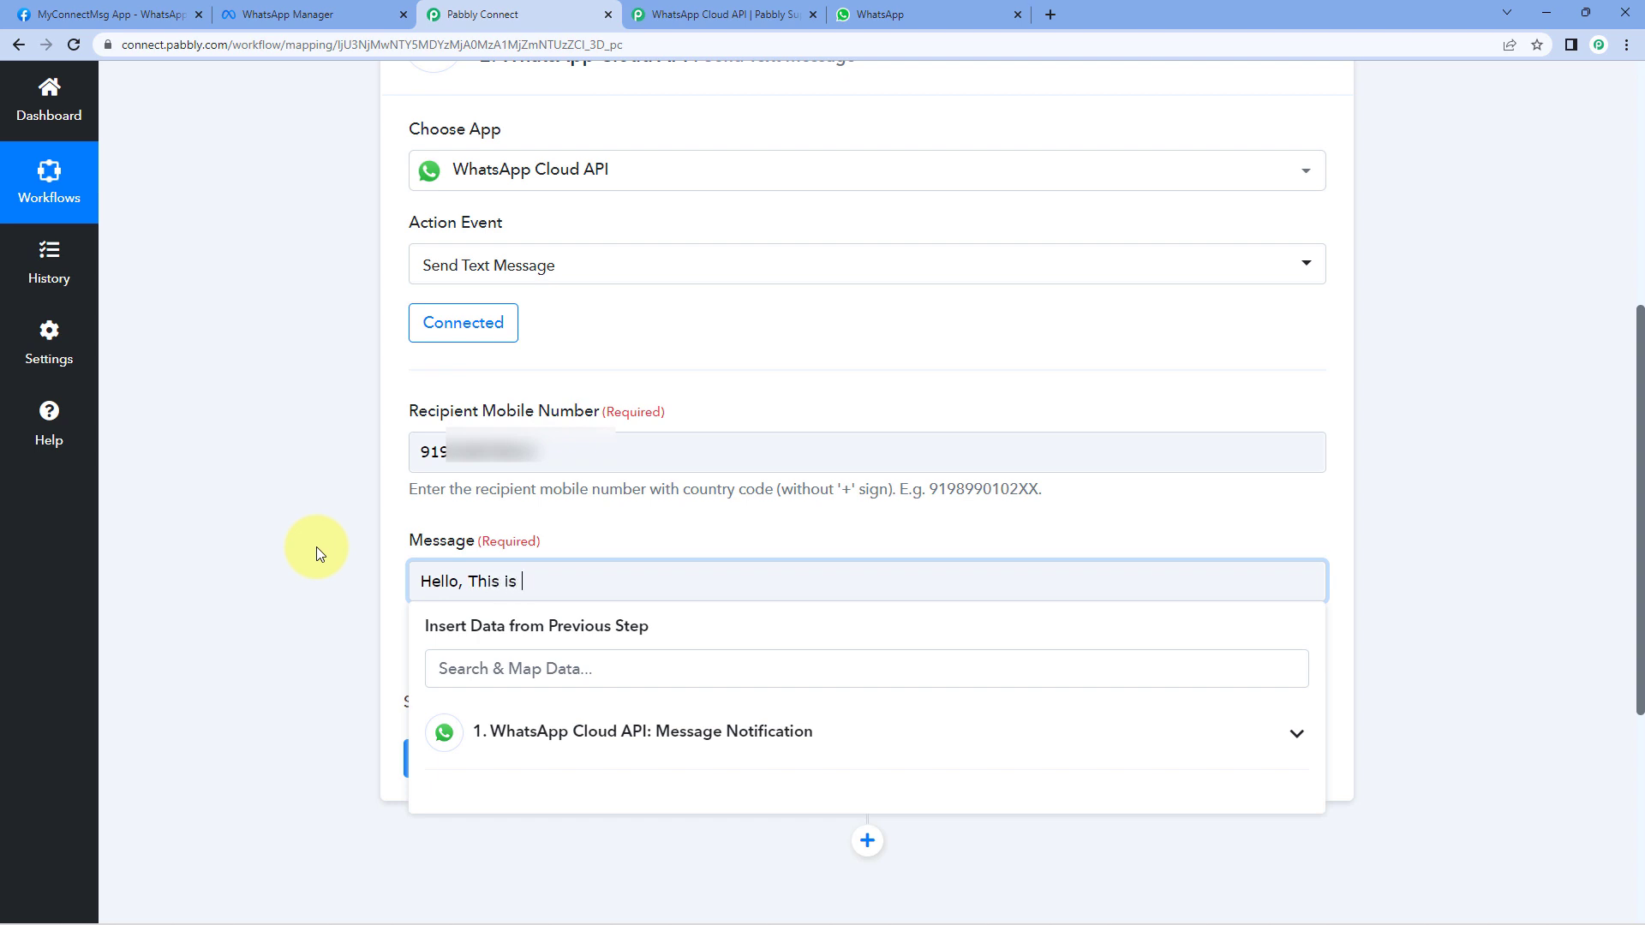
{"action": "type", "text": "a real-time test."}
{"action": "left_click", "coordinate": [316, 546]}
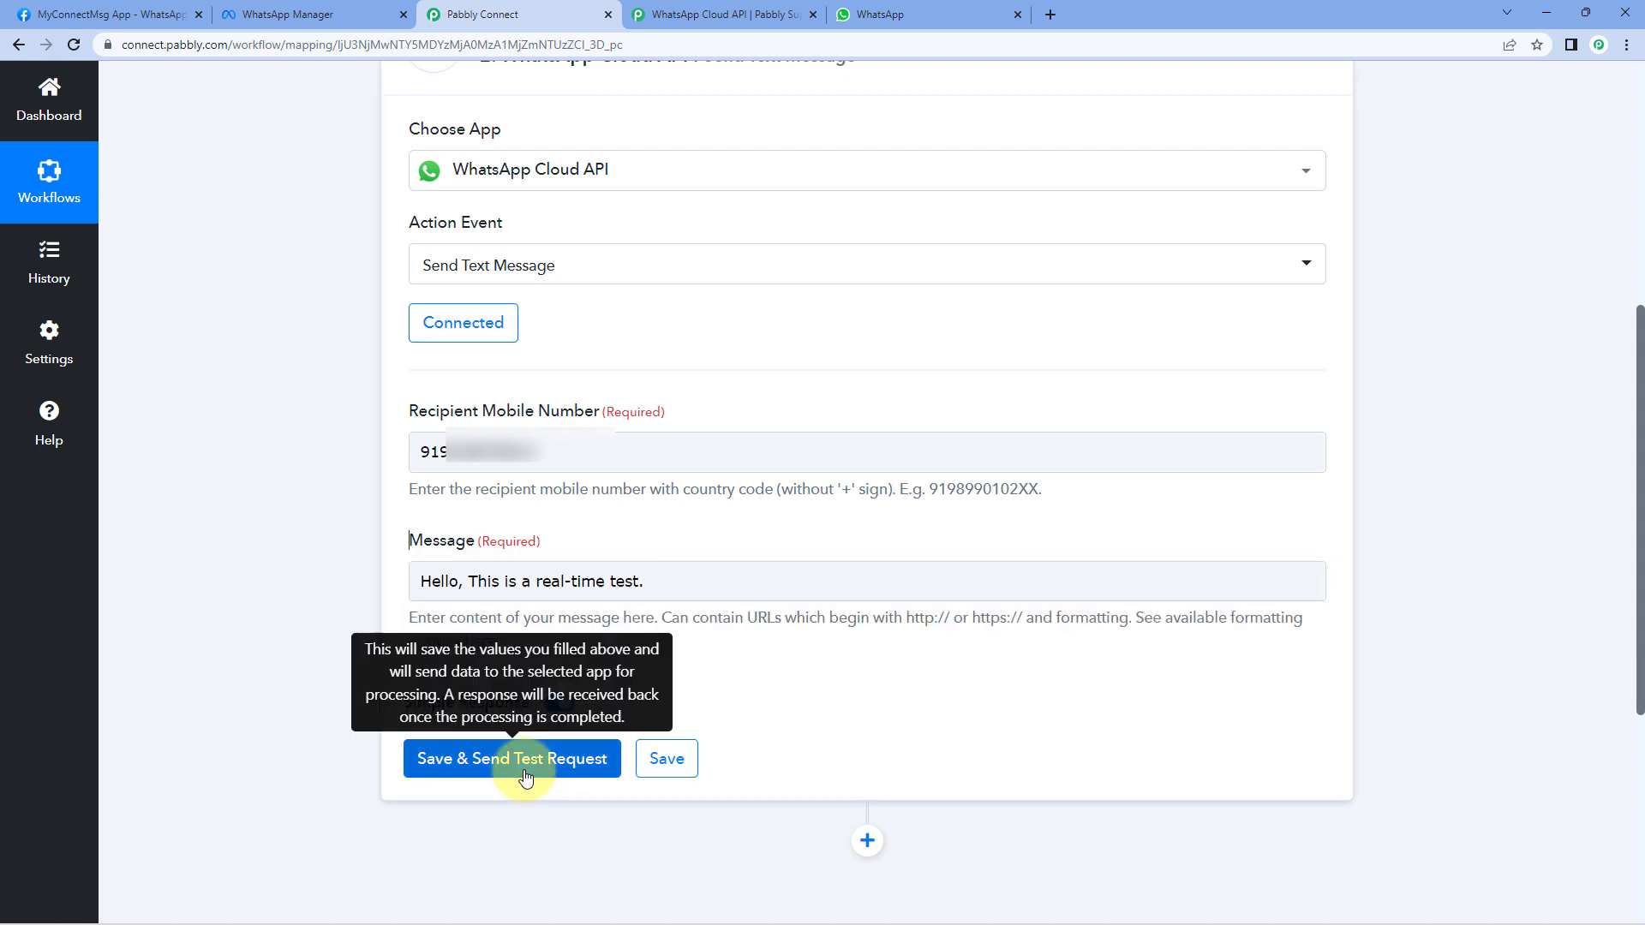
- Save the Send Text Message action with a test request and review the response received against the message text
{"action": "left_click", "coordinate": [525, 776]}
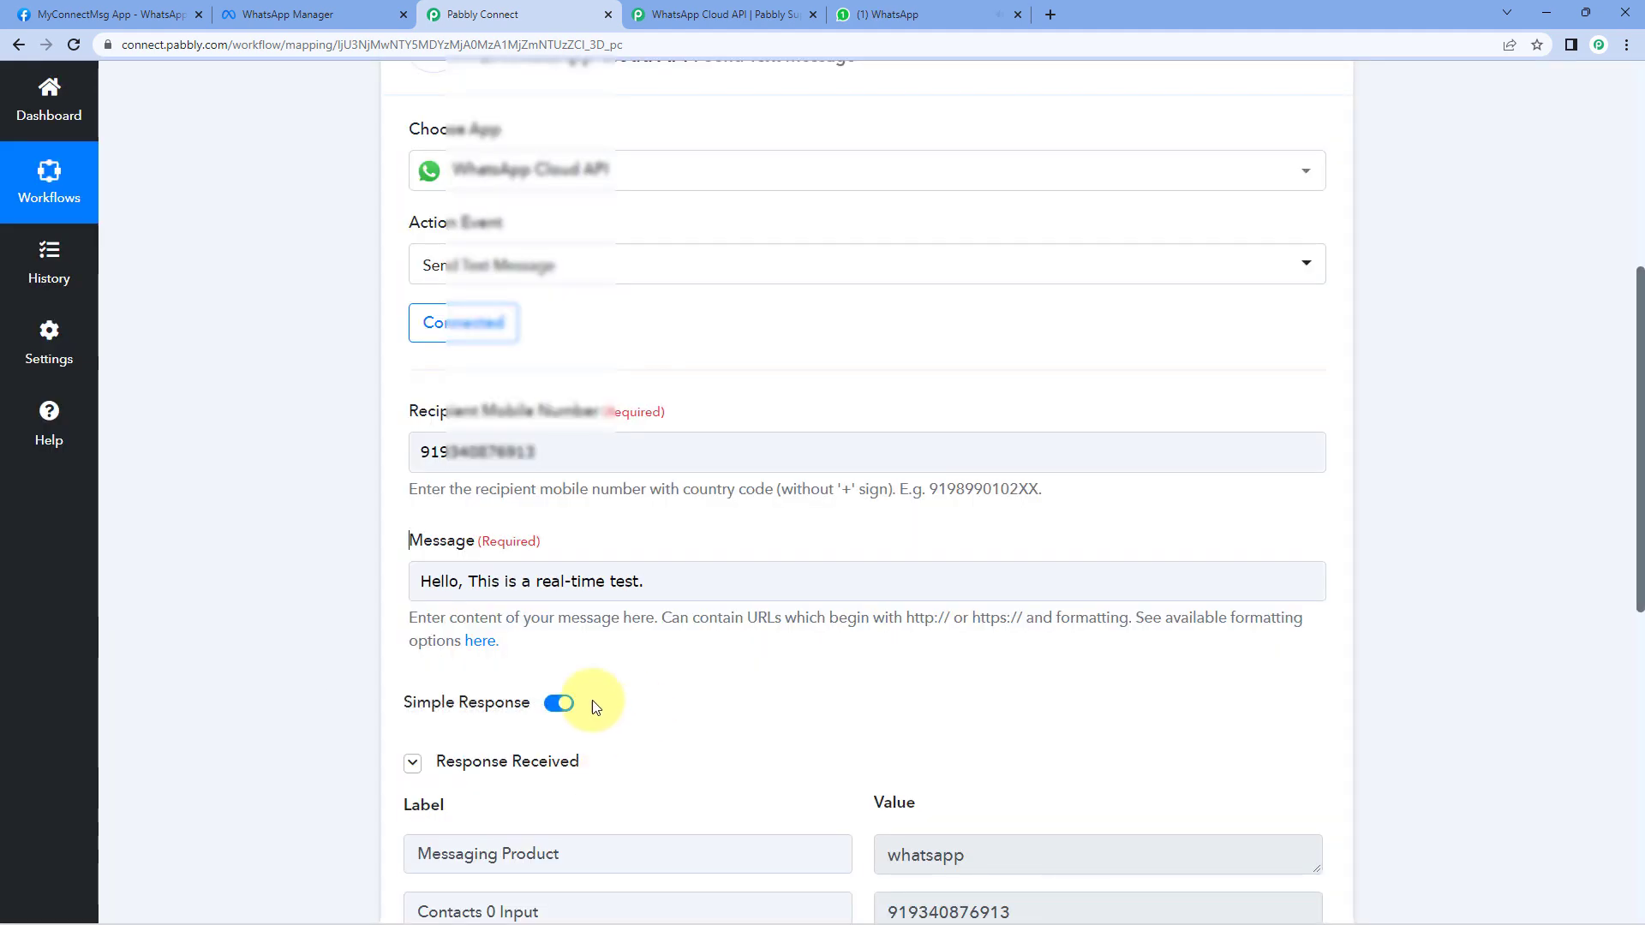
{"action": "scroll", "coordinate": [736, 696], "scroll_direction": "down", "scroll_amount": 3}
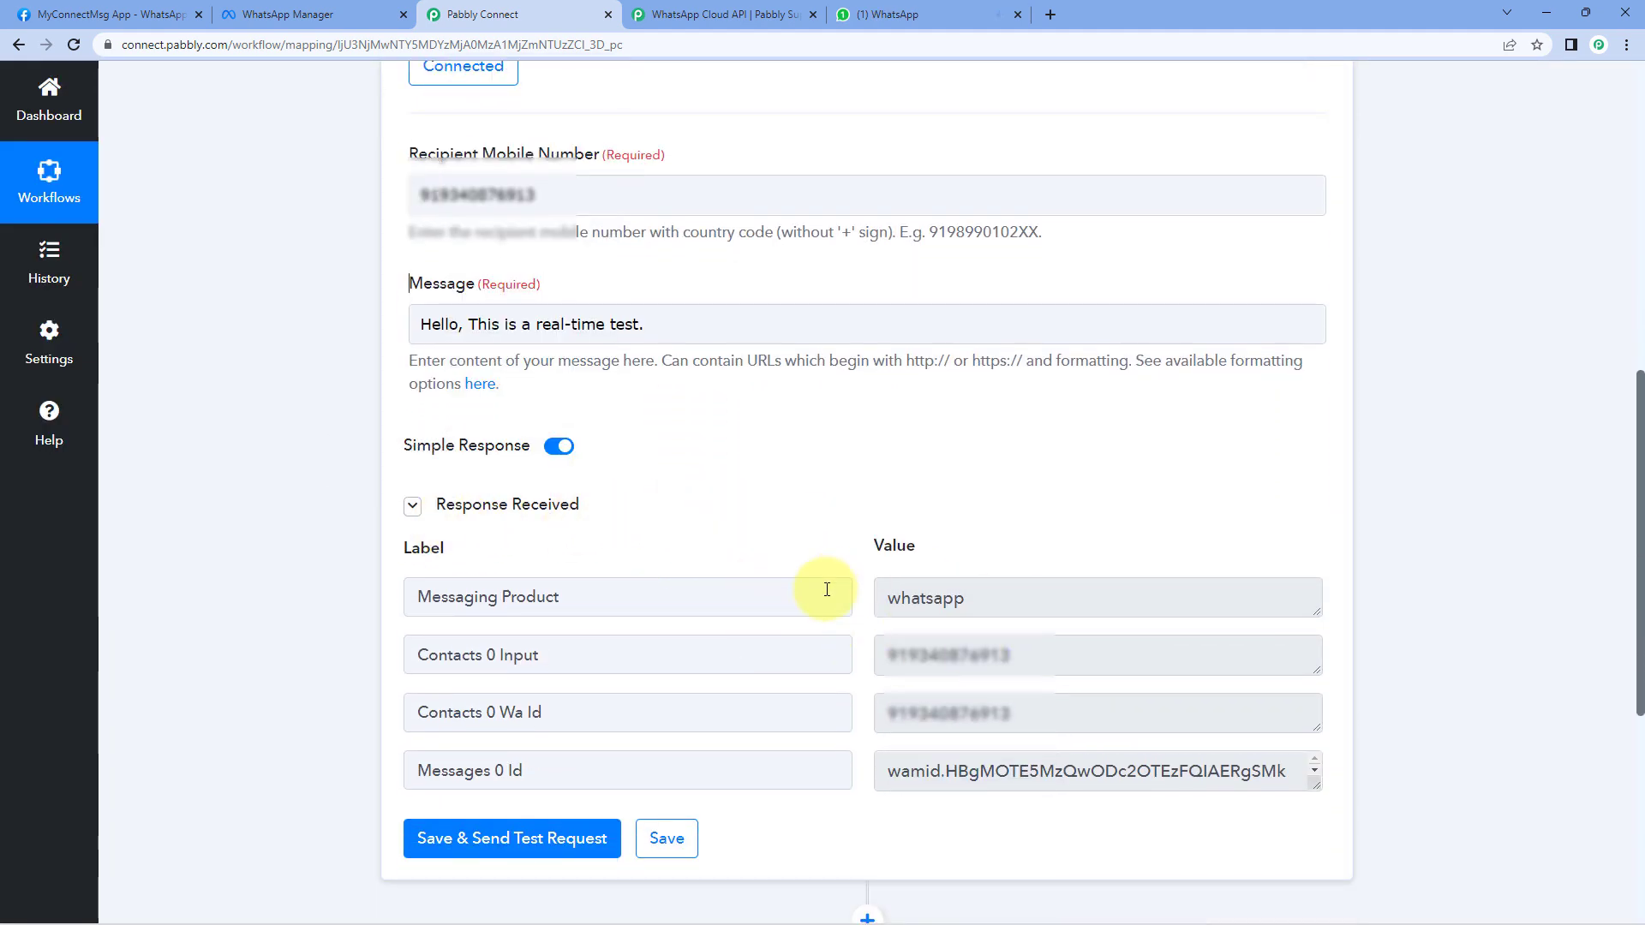
{"action": "left_click_drag", "start_coordinate": [634, 324], "coordinate": [382, 331]}
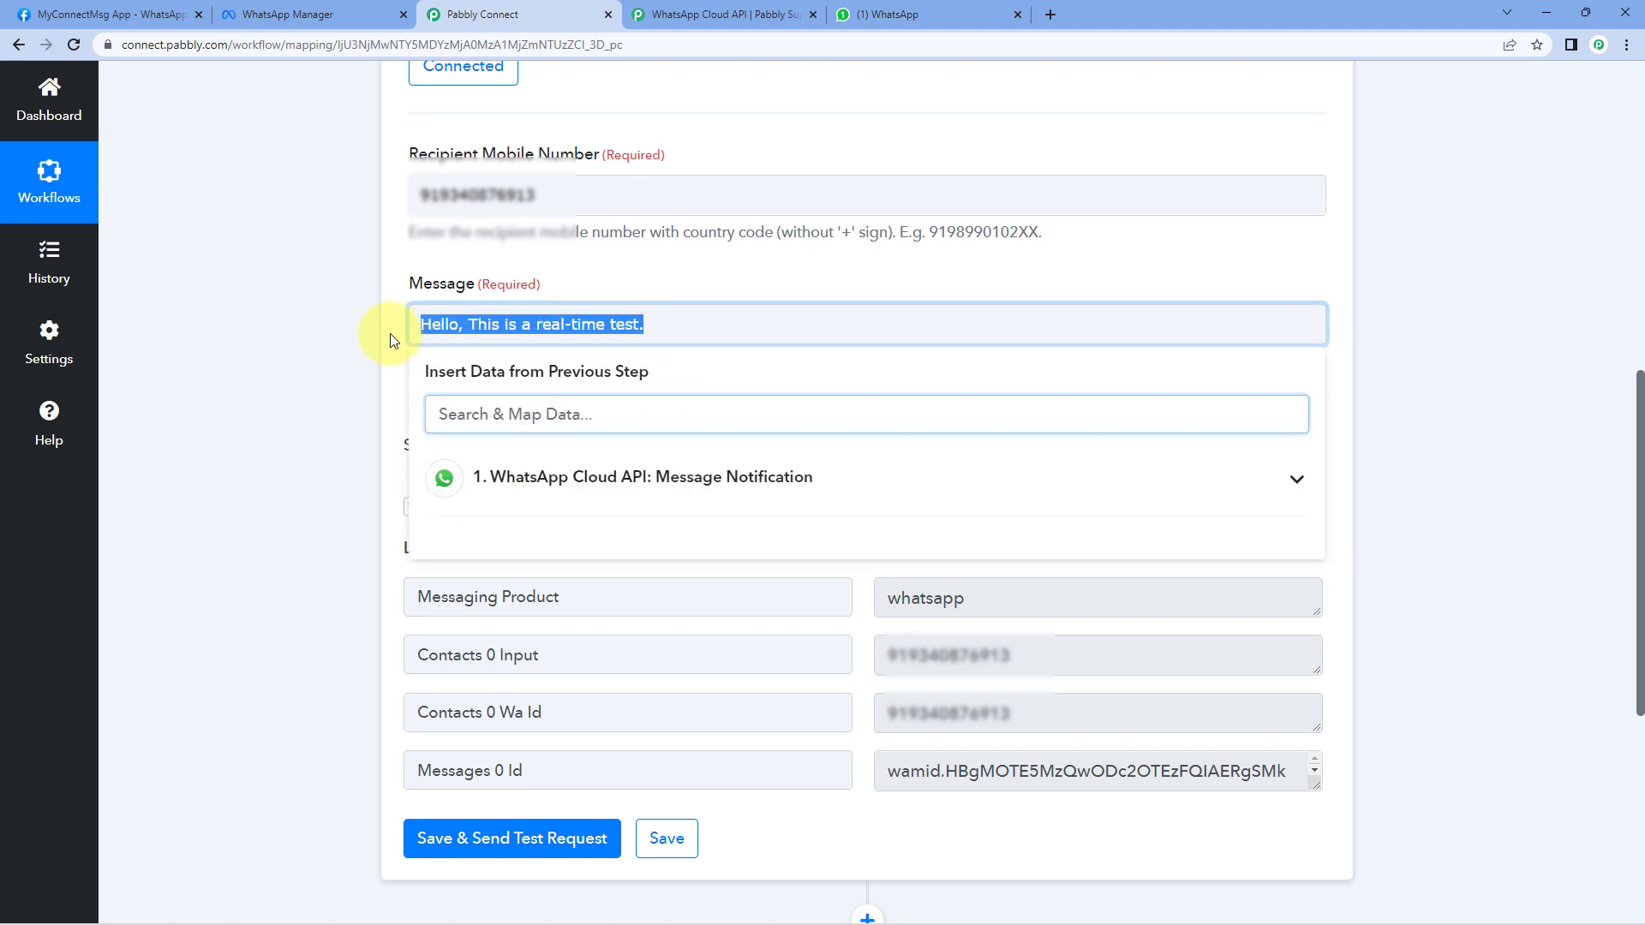
{"action": "left_click", "coordinate": [660, 315]}
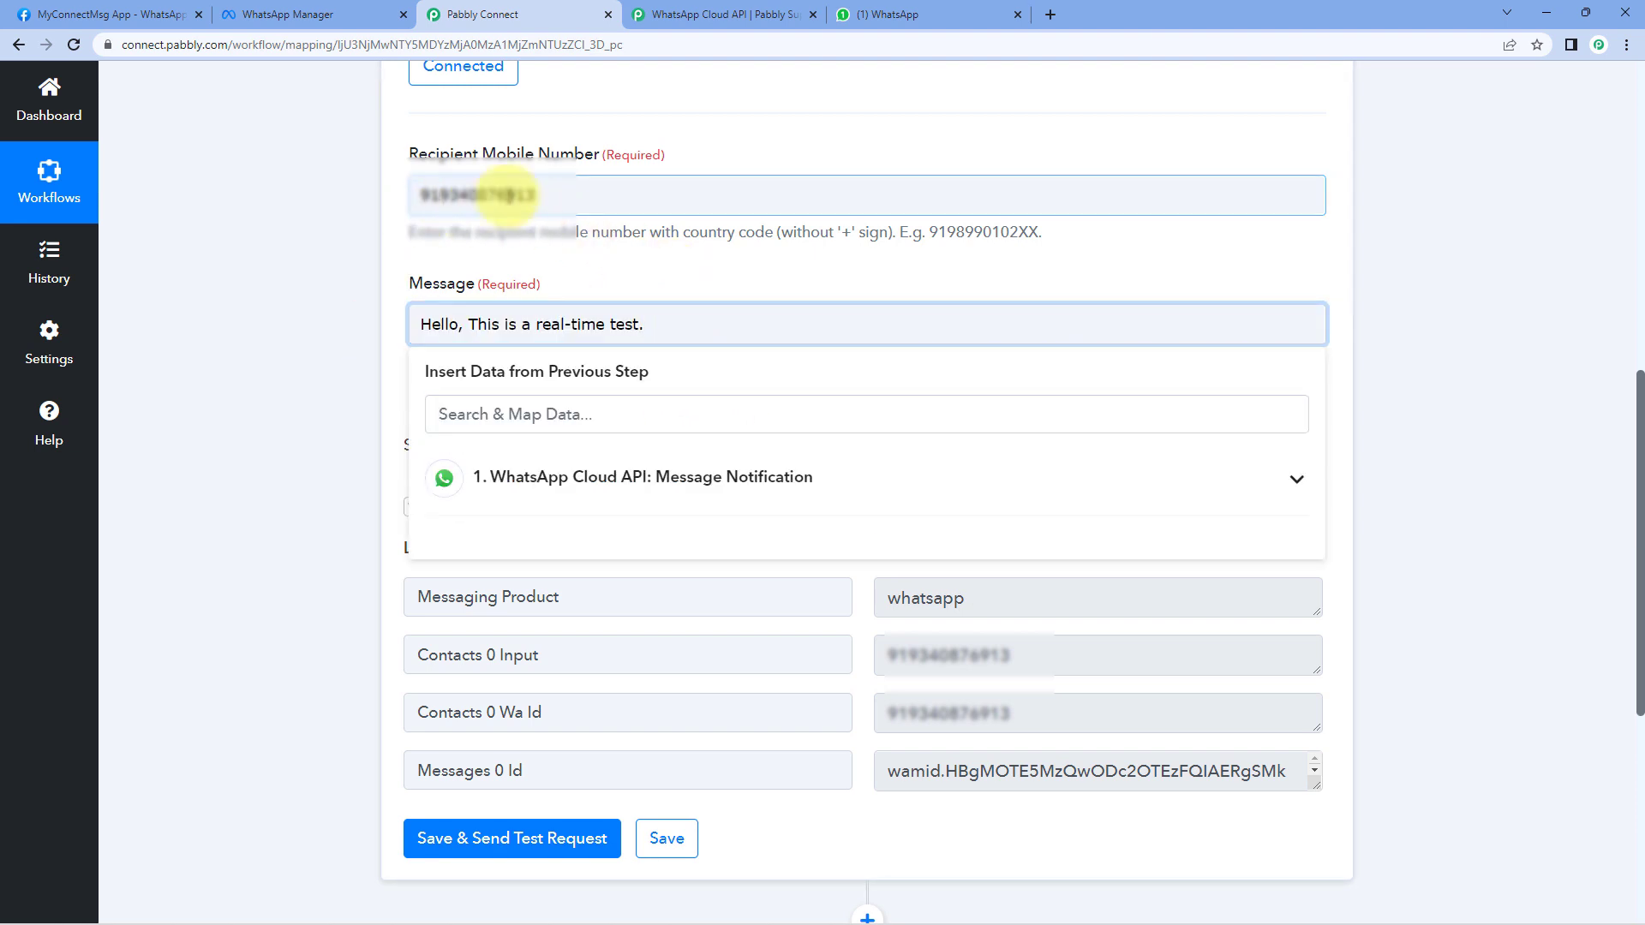
- Switch to WhatsApp and check the Pabbly chat for the received test message and the earlier message sent to Pabbly
{"action": "left_click", "coordinate": [906, 7]}
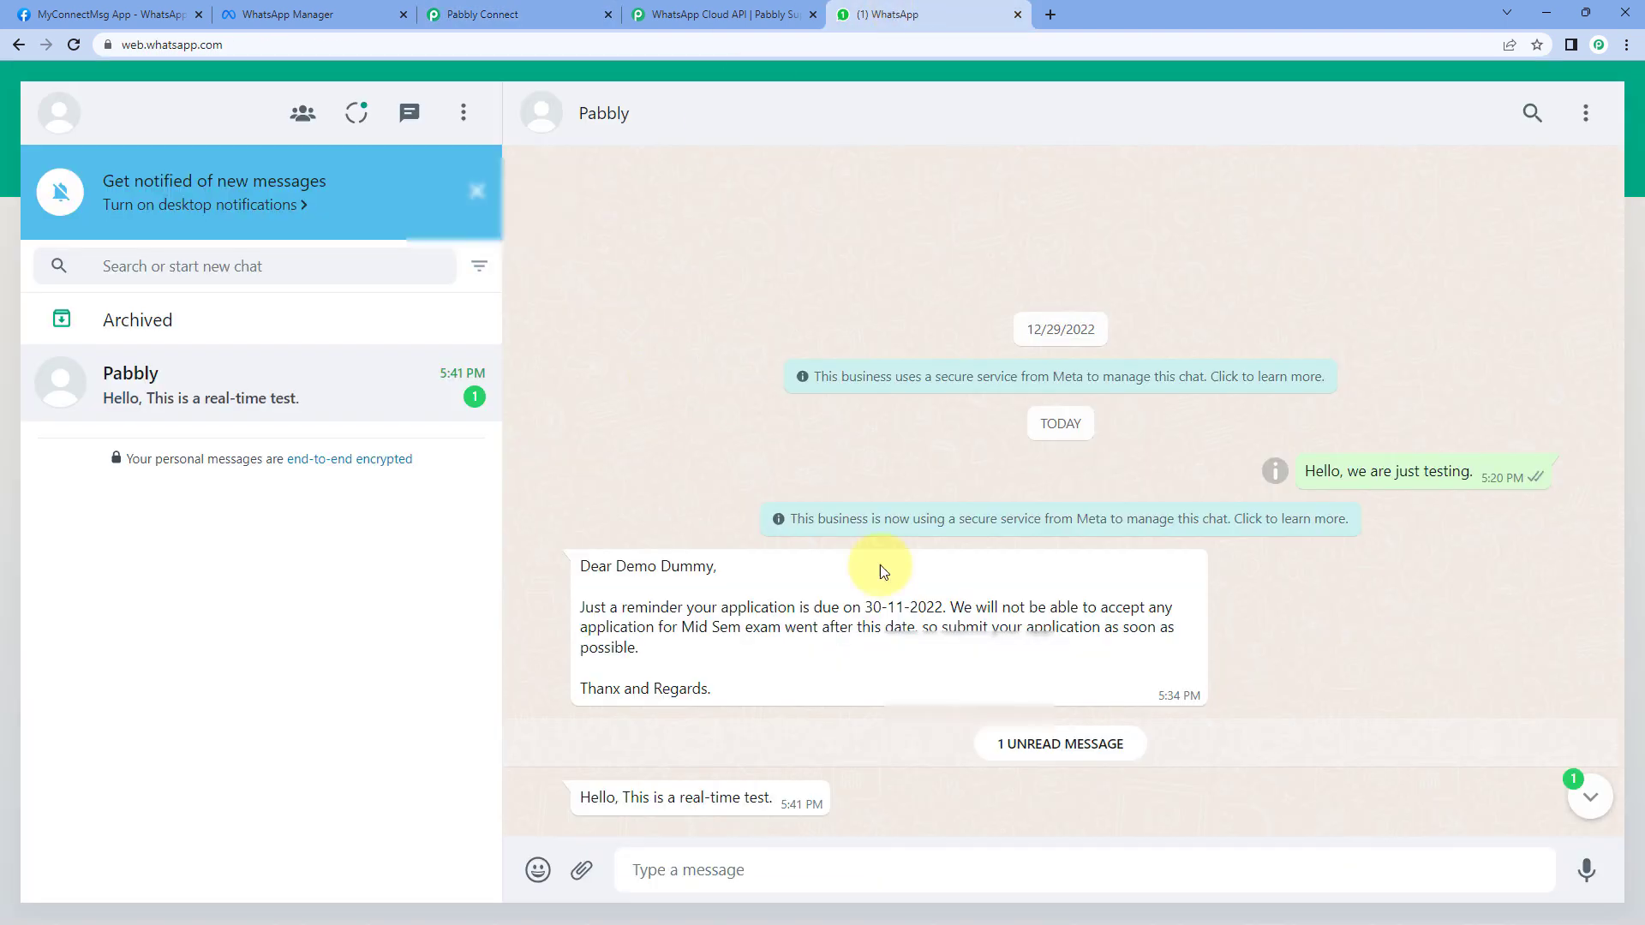
{"action": "left_click_drag", "start_coordinate": [768, 797], "coordinate": [559, 795]}
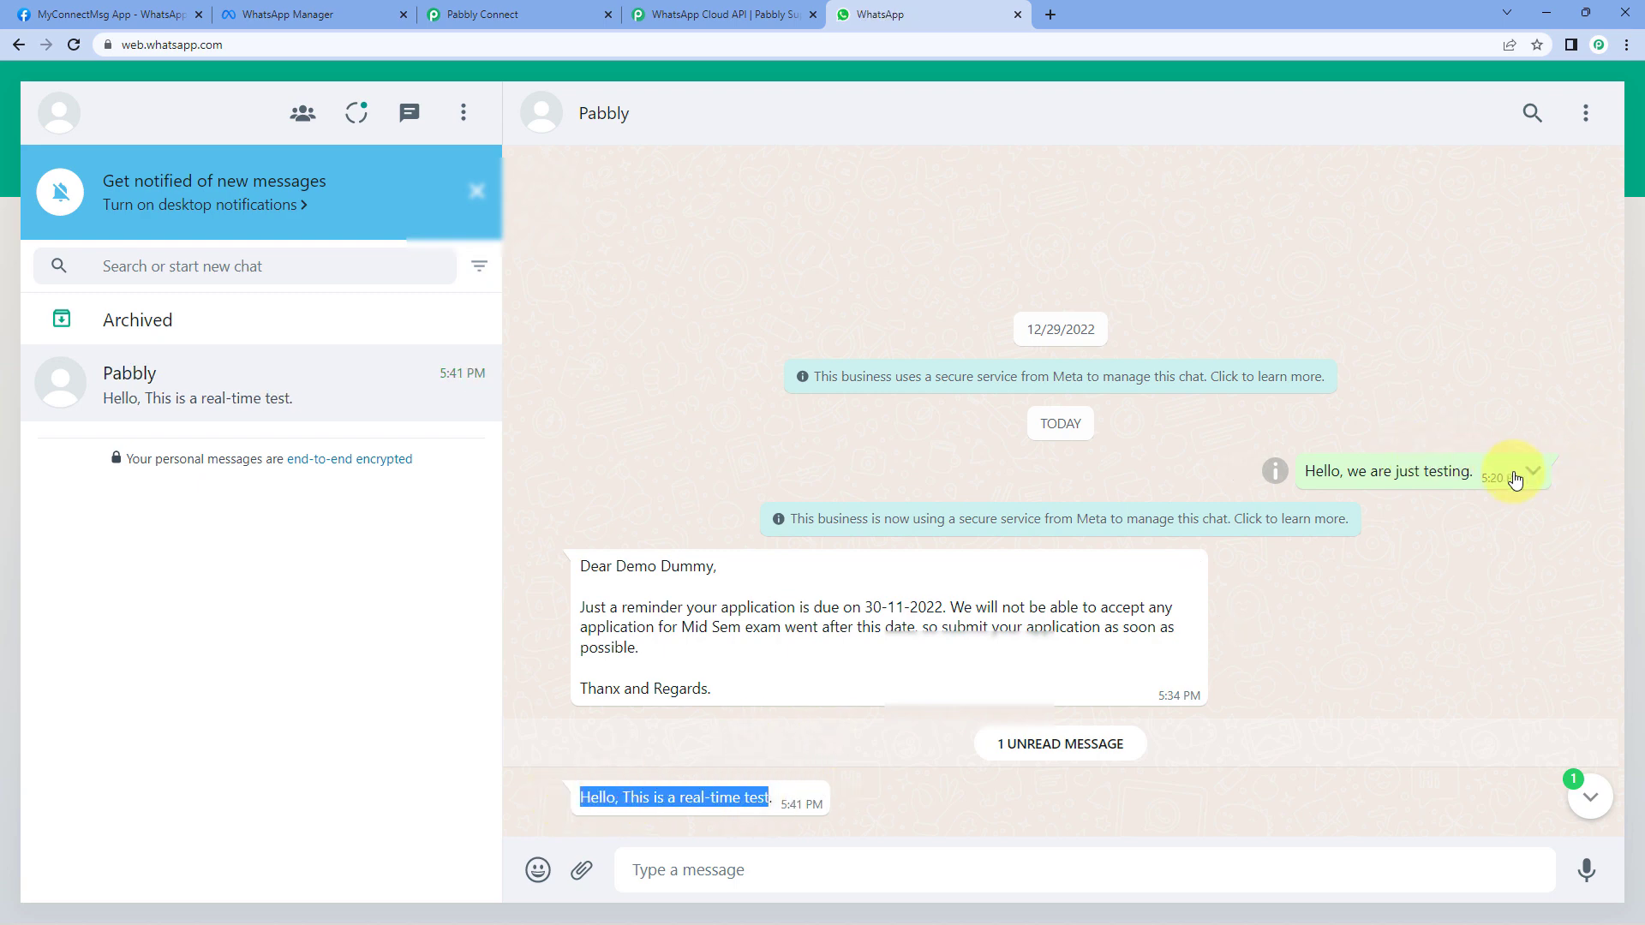
{"action": "left_click_drag", "start_coordinate": [1475, 470], "coordinate": [1146, 438]}
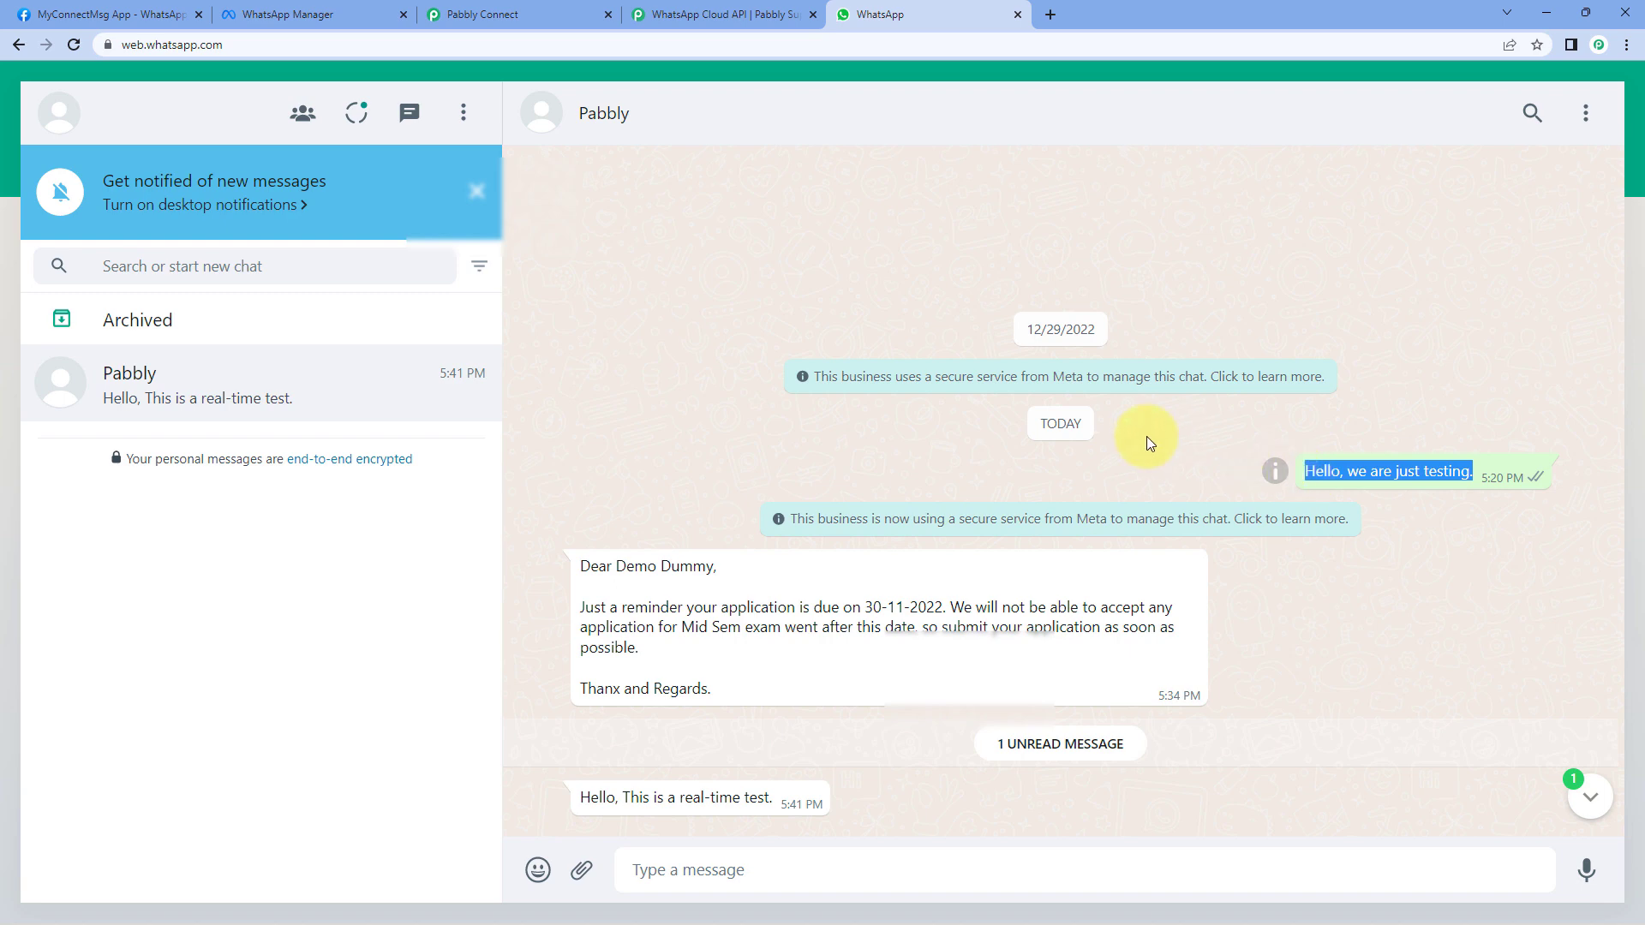
{"action": "left_click", "coordinate": [1142, 439]}
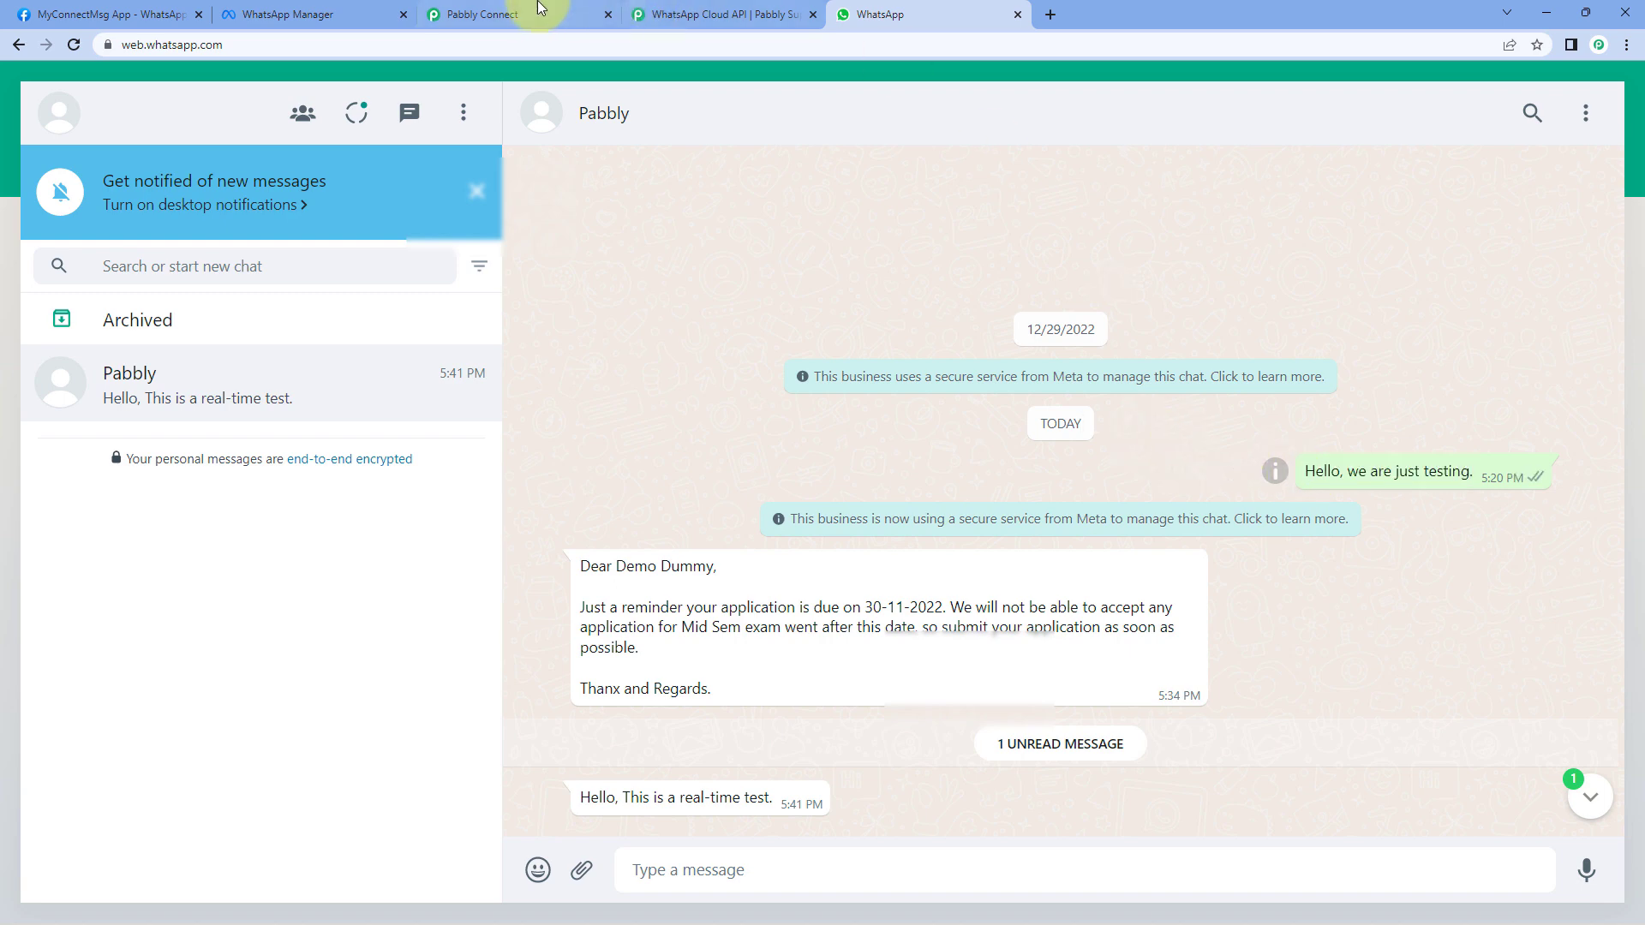
- Return to Pabbly Connect and collapse the Send Text Message action to review the workflow's trigger and action steps
{"action": "left_click", "coordinate": [514, 14]}
{"action": "scroll", "coordinate": [403, 205], "scroll_direction": "up", "scroll_amount": 2}
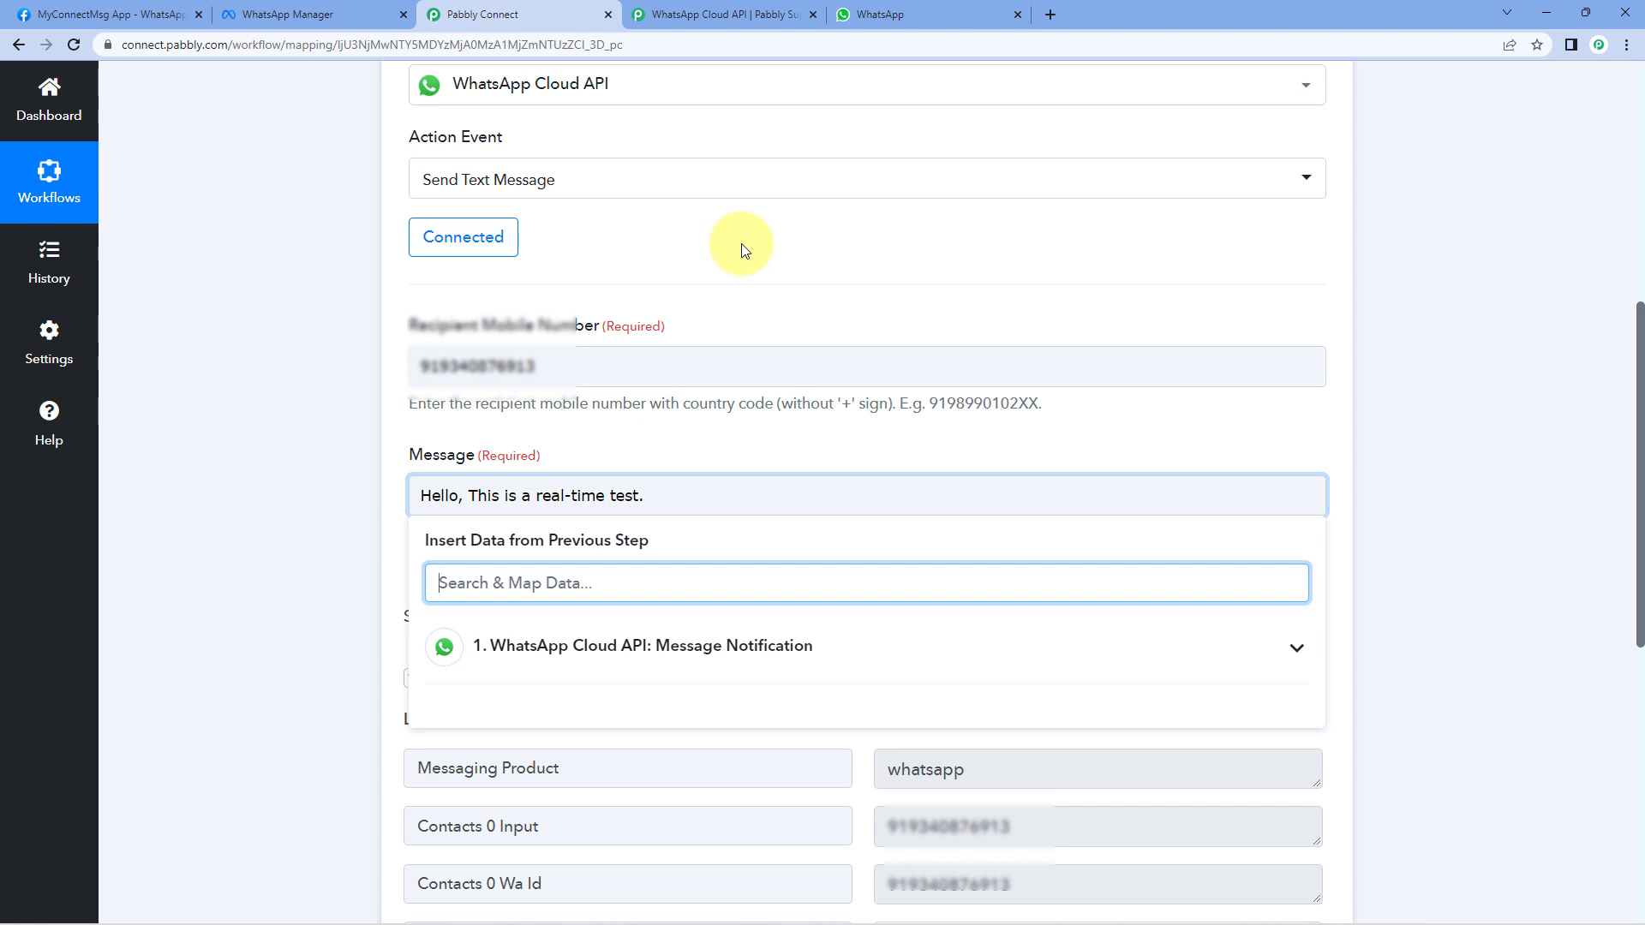
{"action": "scroll", "coordinate": [856, 202], "scroll_direction": "up", "scroll_amount": 3}
{"action": "left_click", "coordinate": [856, 205]}
{"action": "scroll", "coordinate": [1439, 257], "scroll_direction": "up", "scroll_amount": 4}
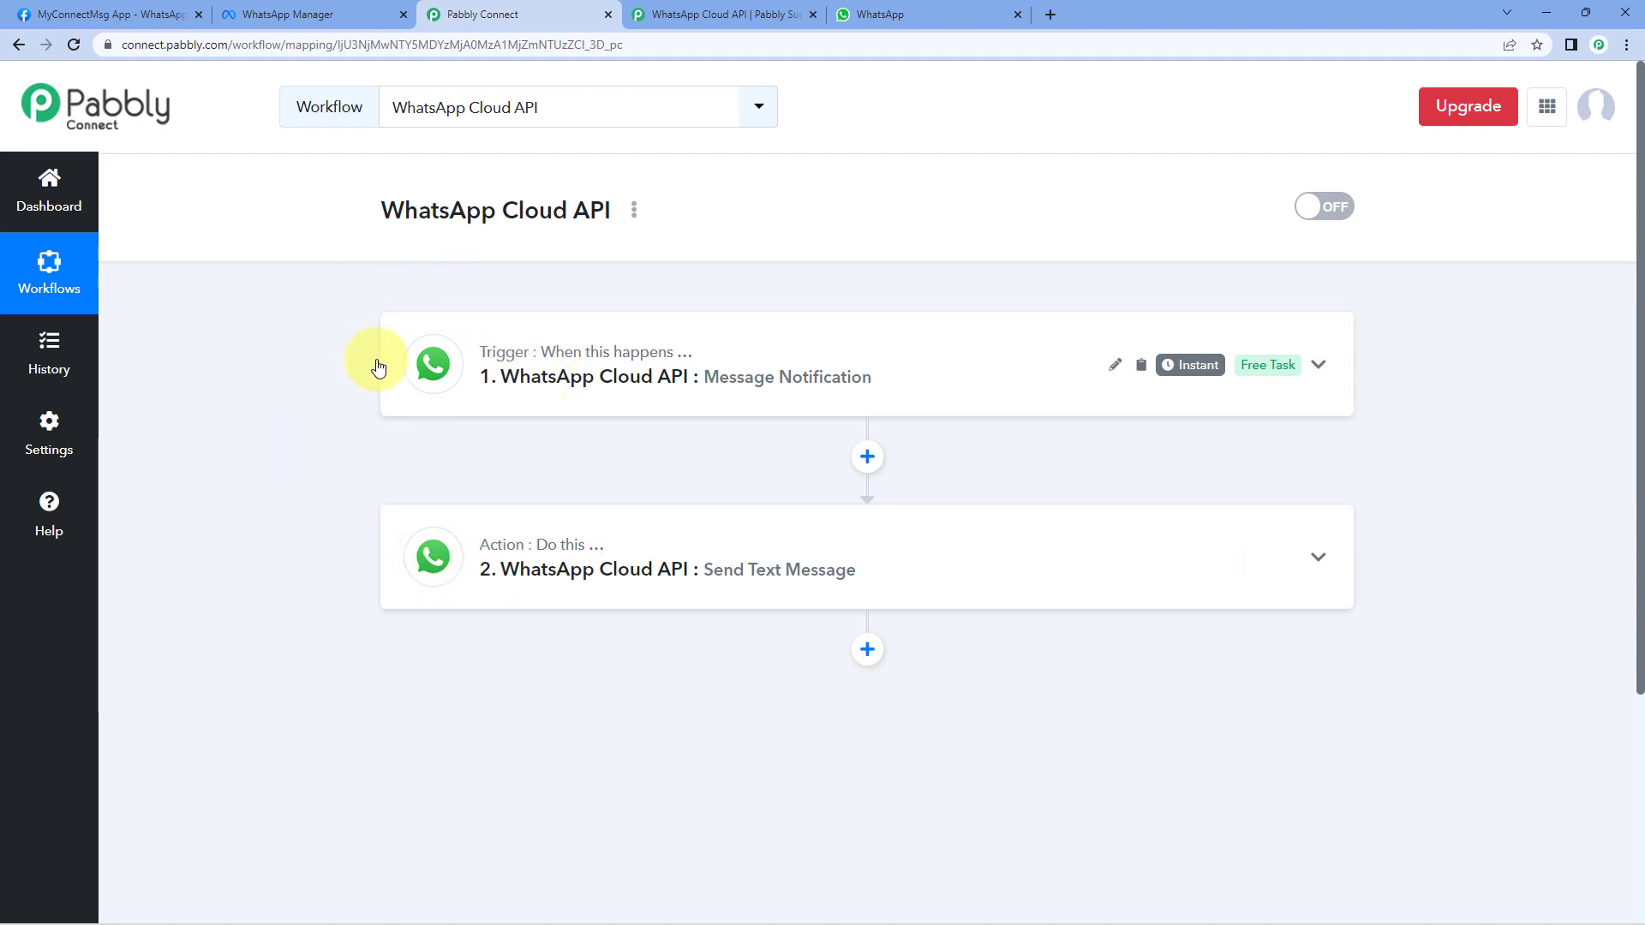
{"action": "left_click", "coordinate": [621, 549]}
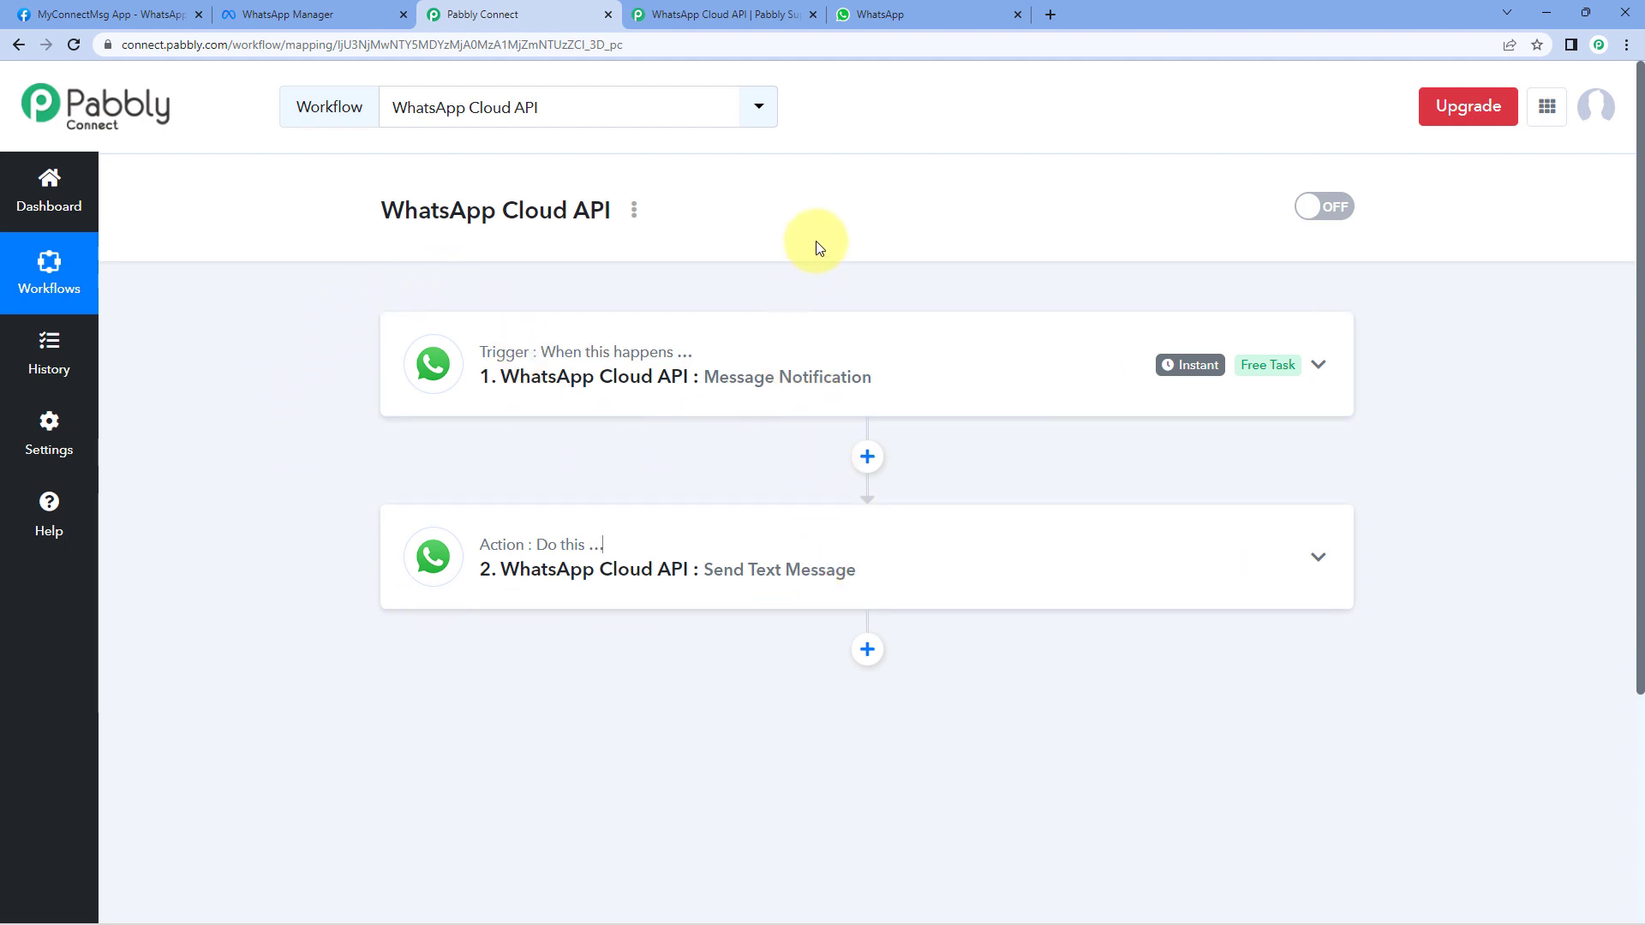
{"action": "mouse_move", "coordinate": [632, 553]}
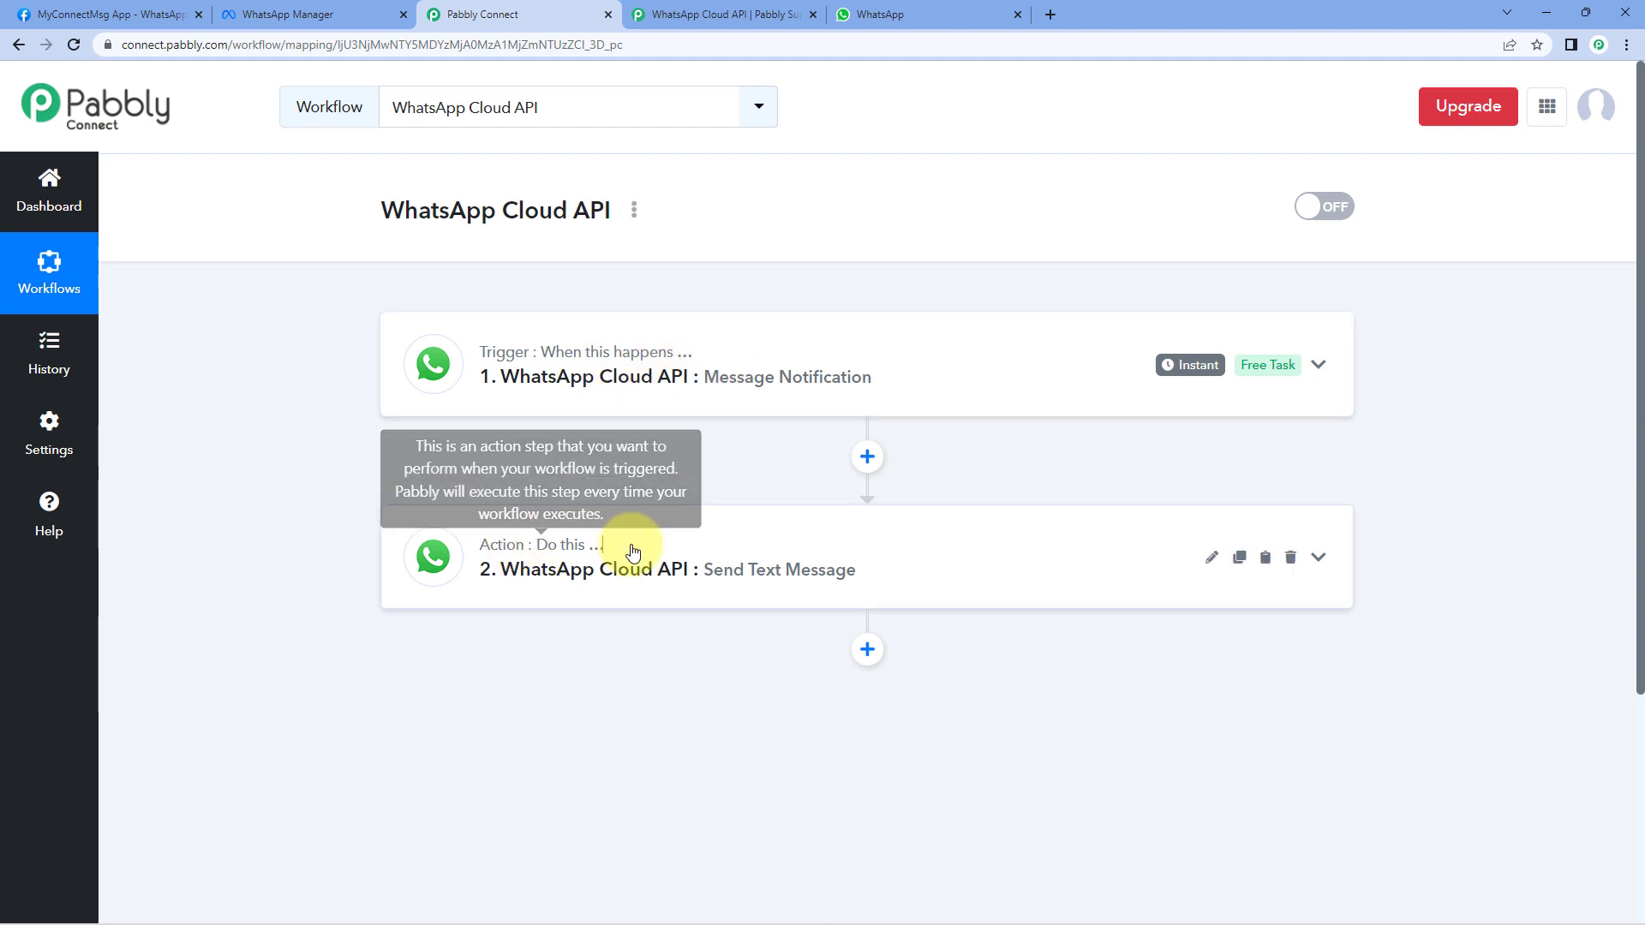